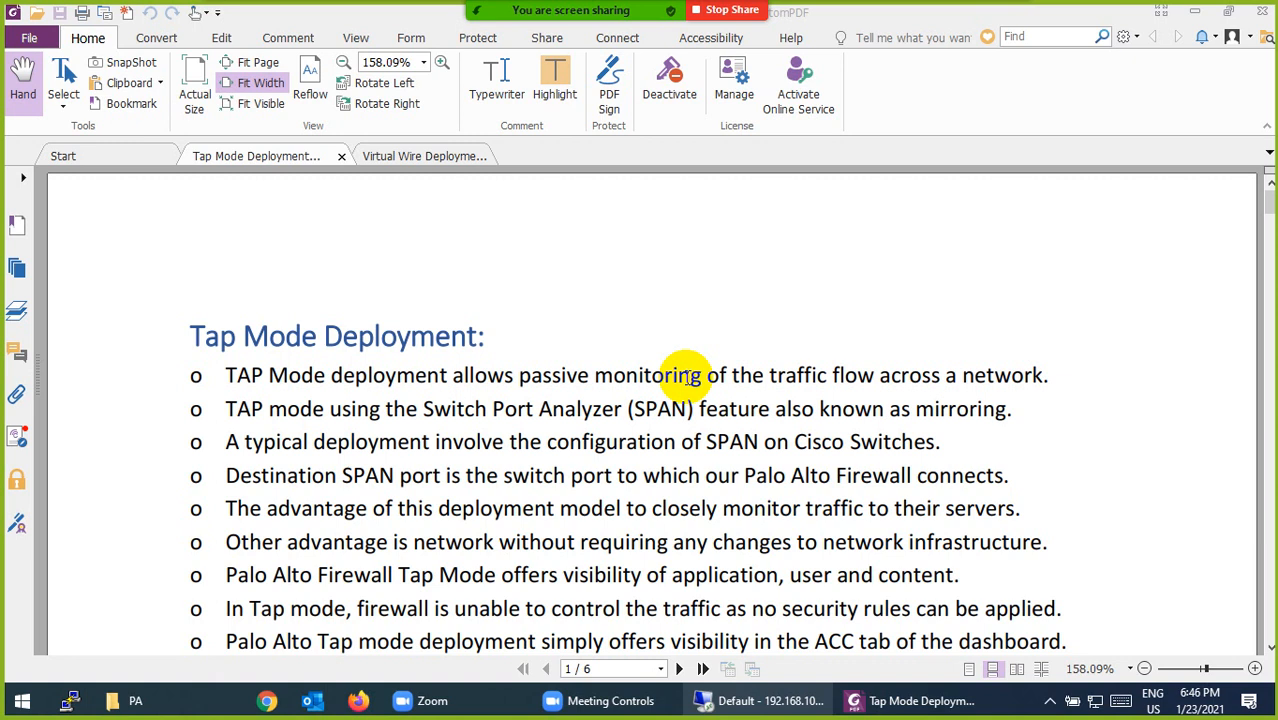
Scroll the Tap Mode Deployment PDF to the SW/PA topology diagram, then return to the EVE-NG lab
scroll(680, 395, down, 3)
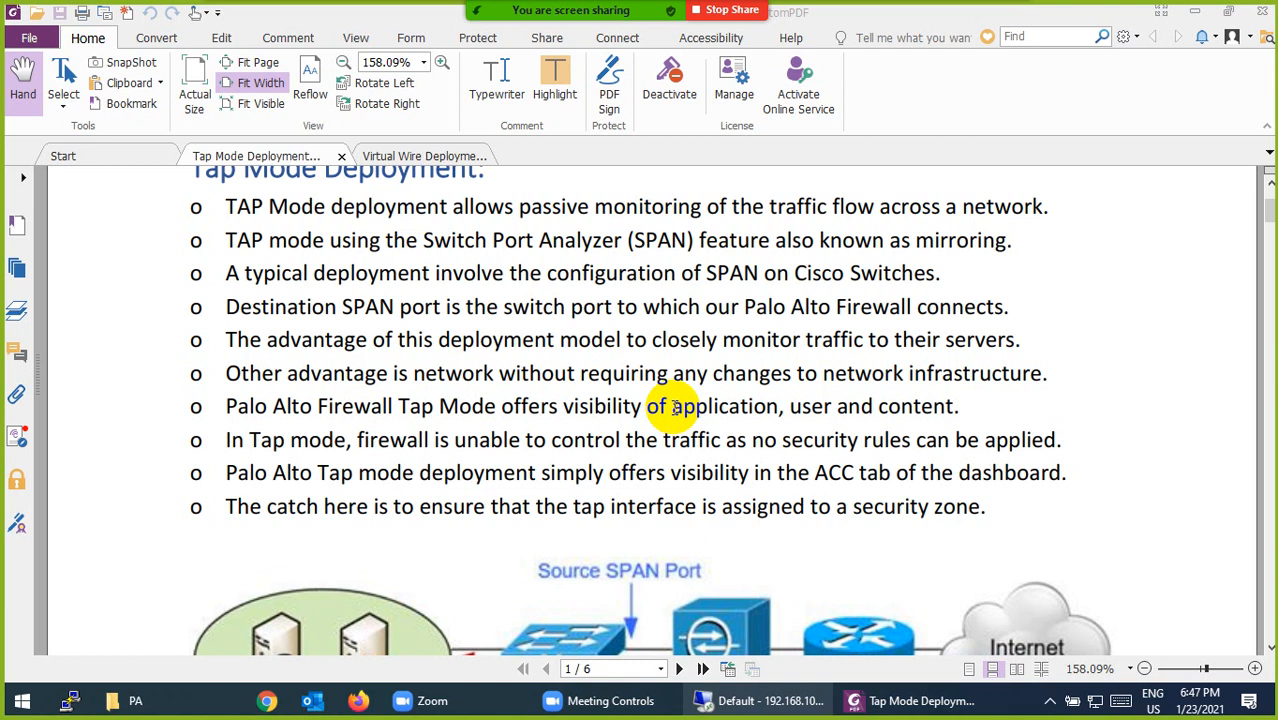
scroll(673, 407, down, 7)
scroll(680, 420, up, 3)
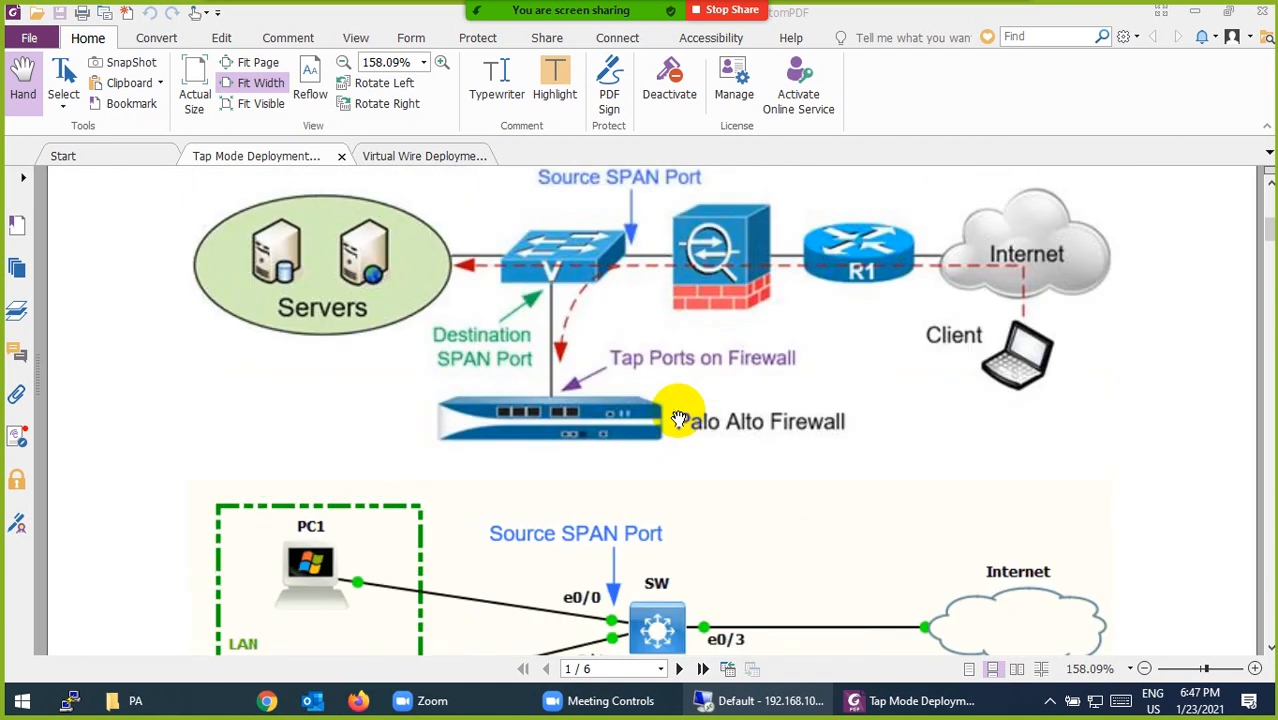
scroll(670, 414, up, 1)
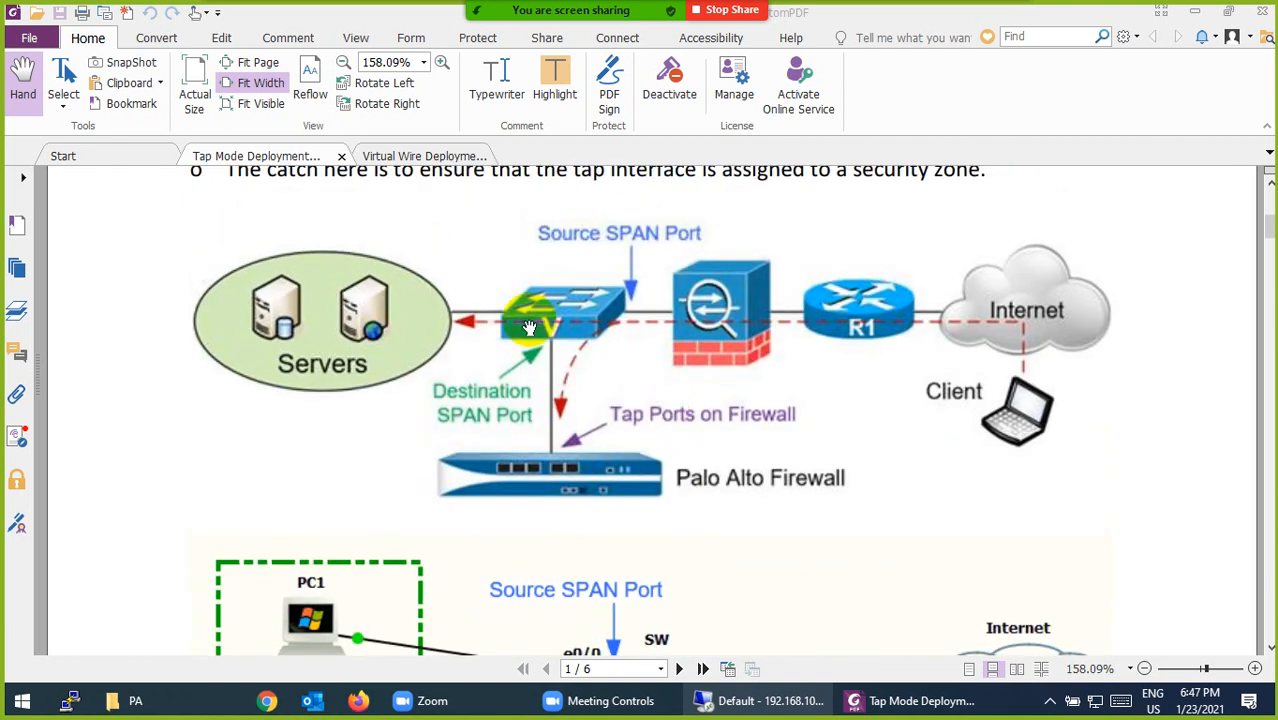
scroll(600, 352, down, 5)
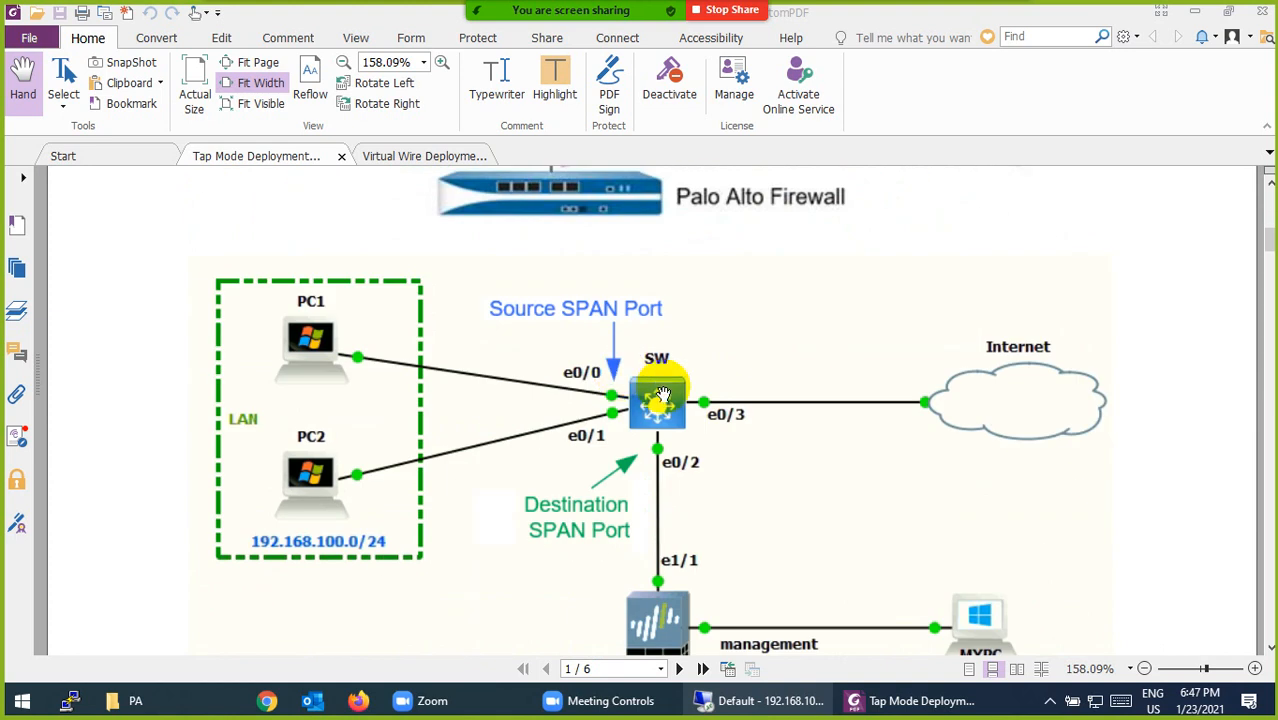
scroll(675, 430, down, 2)
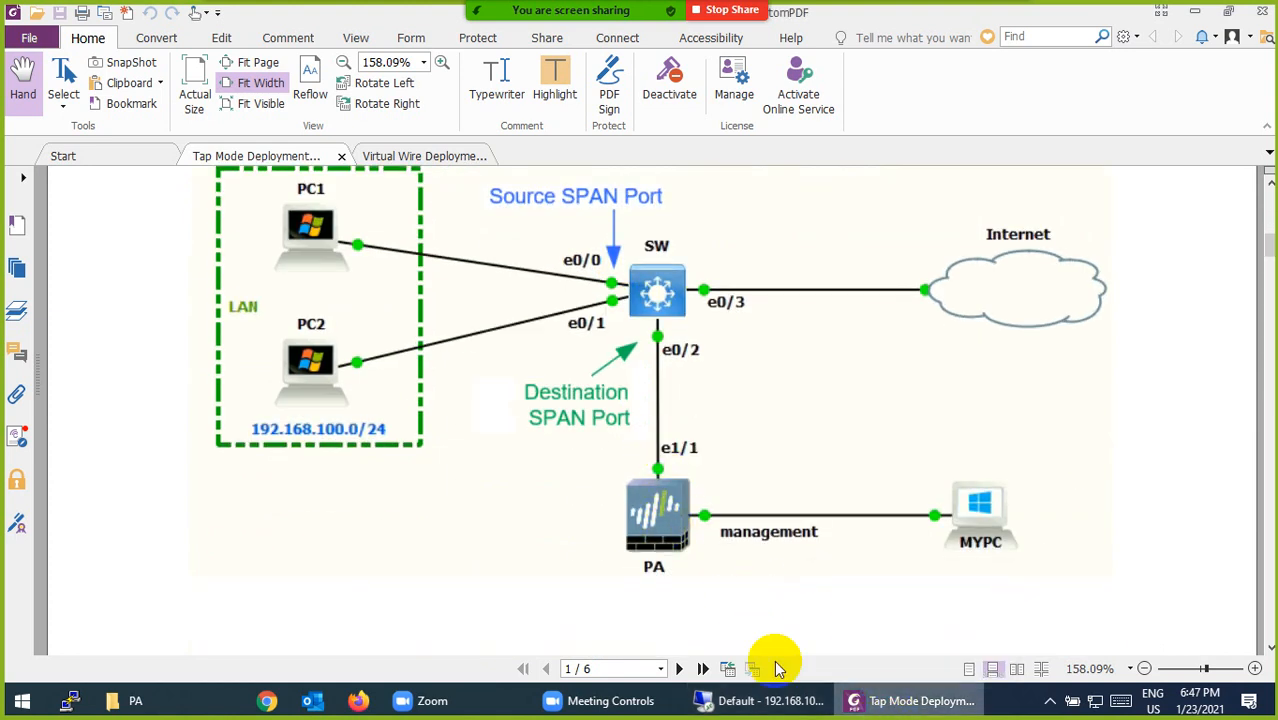
click(765, 700)
Add a Palo Alto firewall node to the lab
right_click(531, 221)
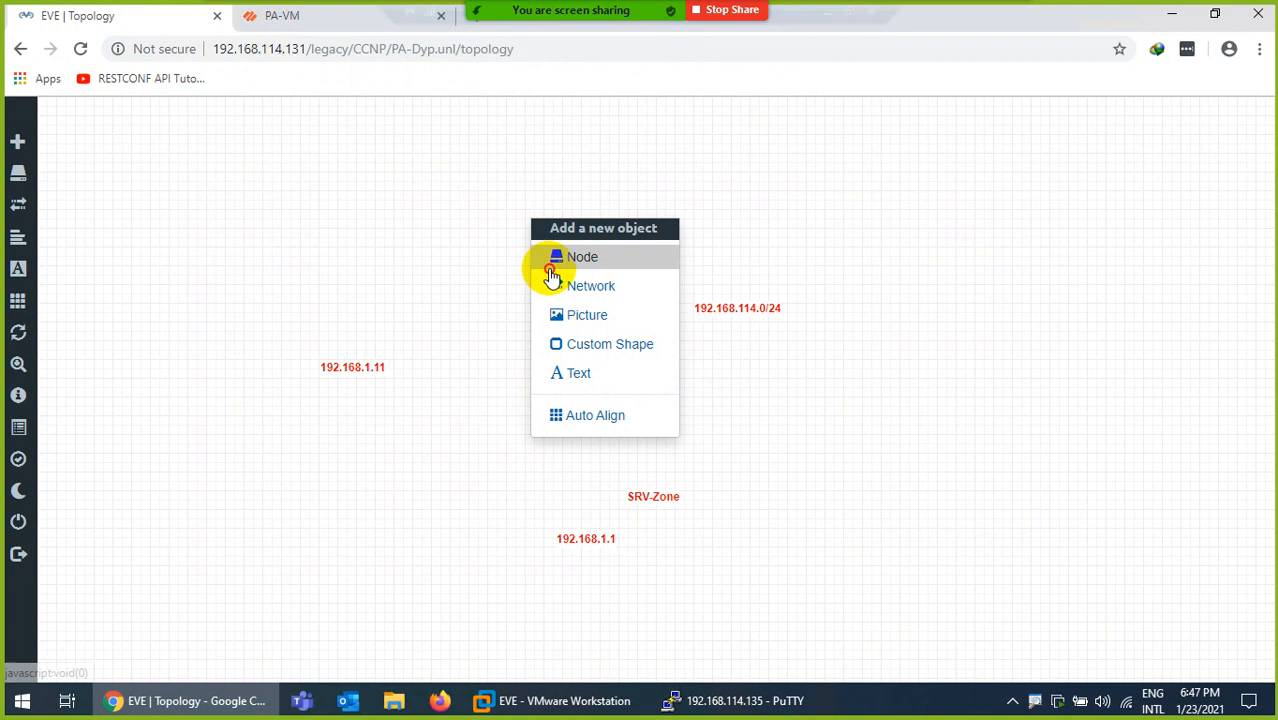
click(551, 268)
text(pa)
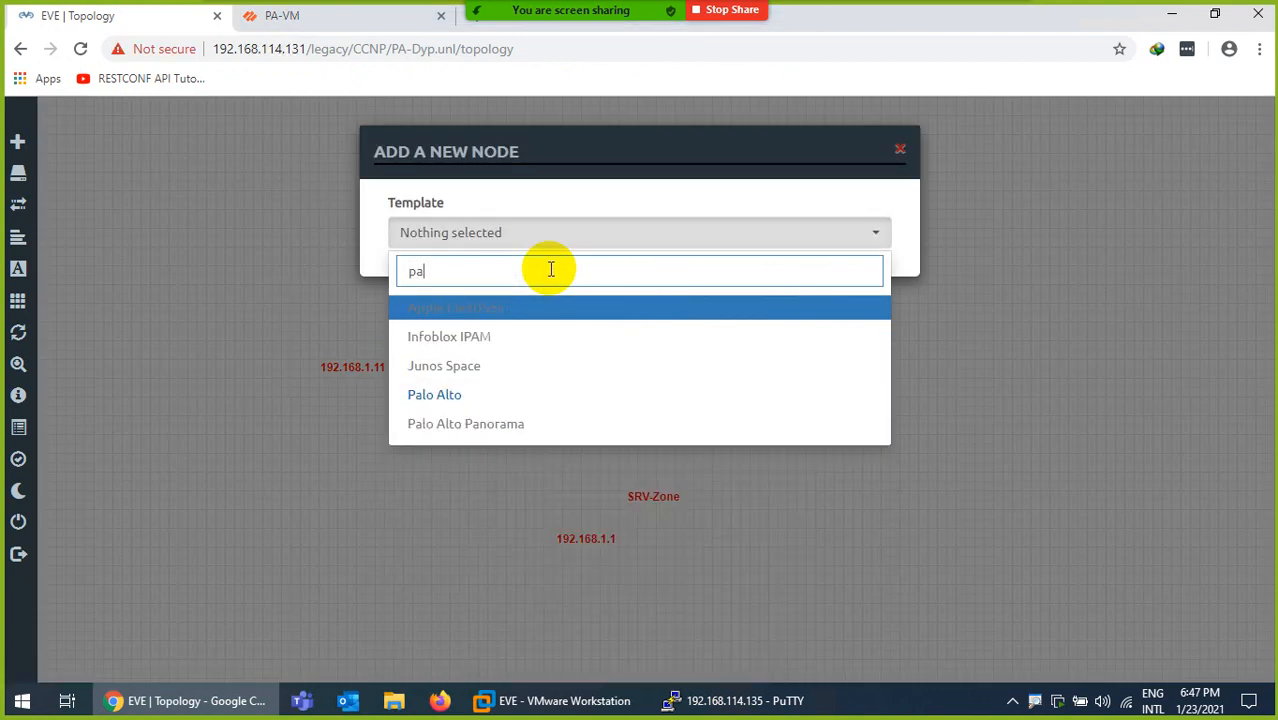
text(l)
click(458, 305)
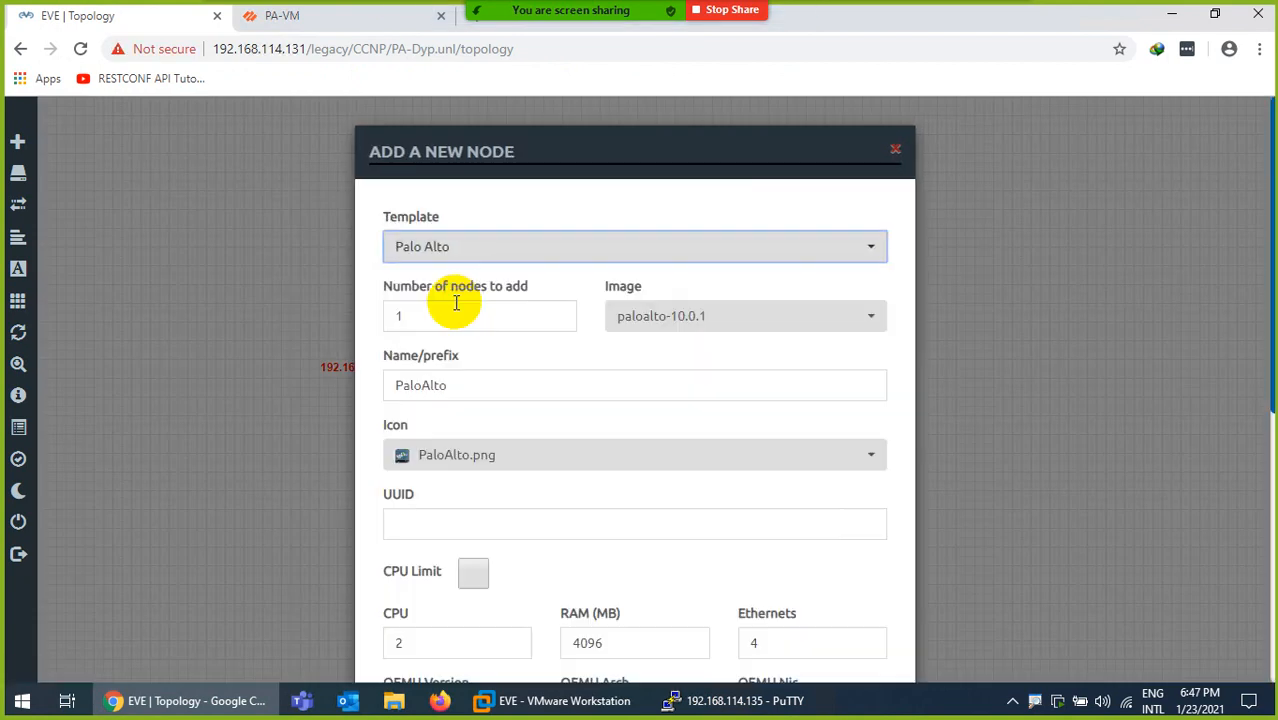
scroll(536, 508, down, 5)
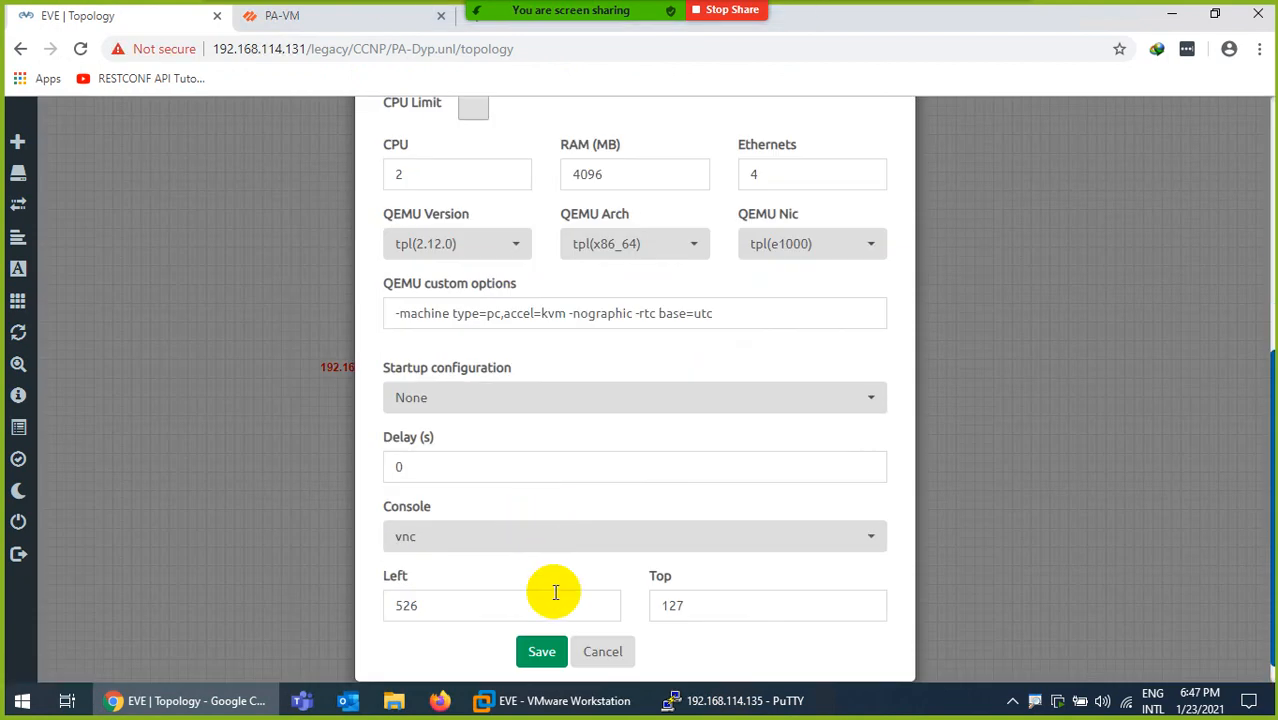
click(541, 652)
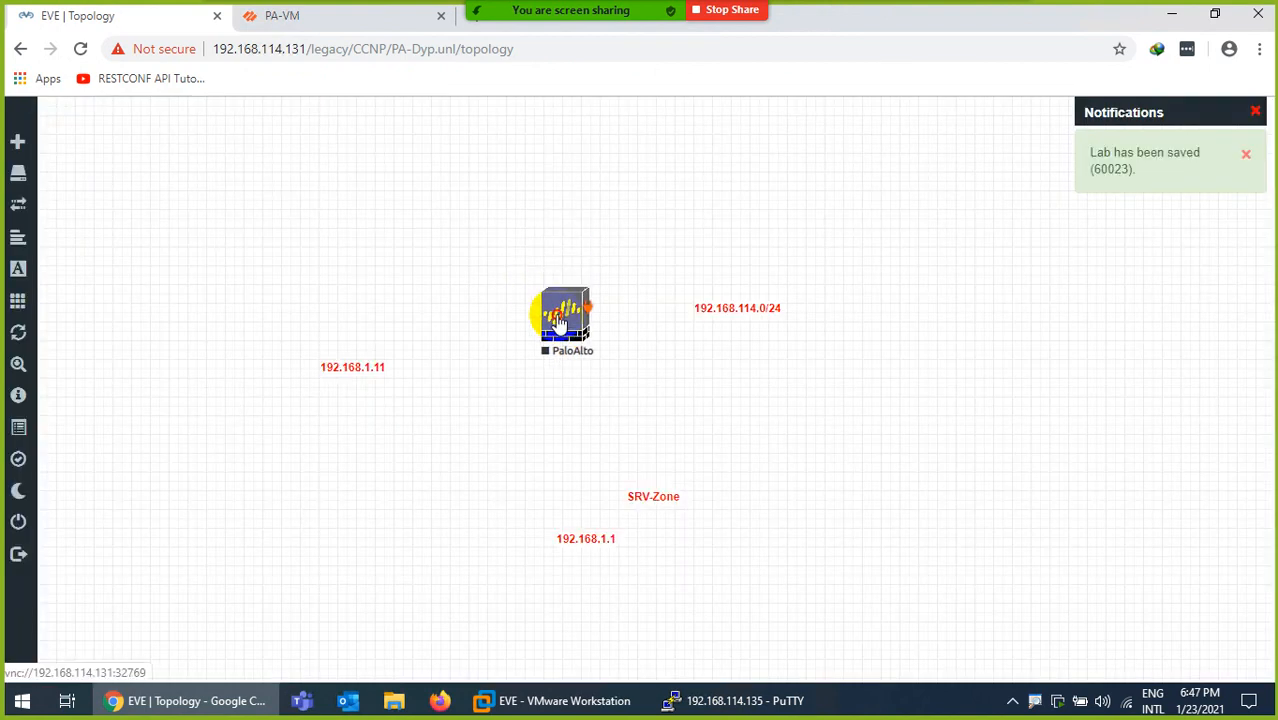
Add a Cisco IOL node named SW with the Switch L3 icon
right_click(799, 409)
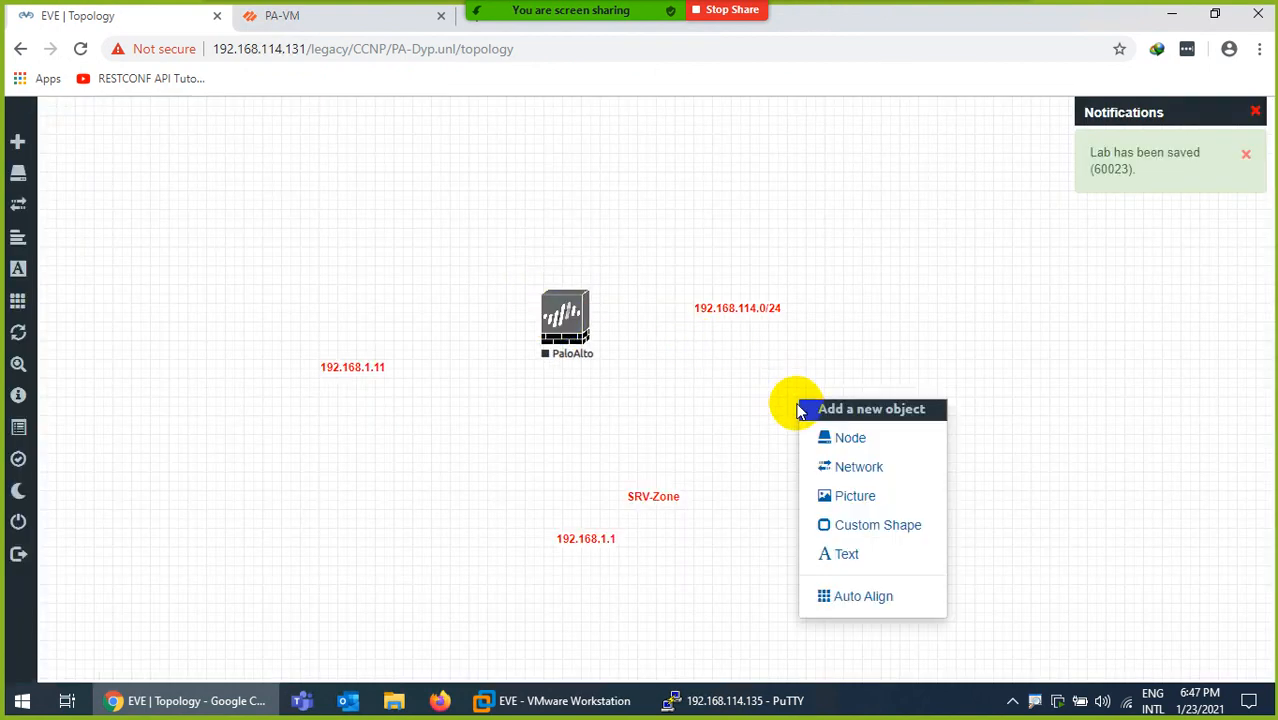
click(847, 440)
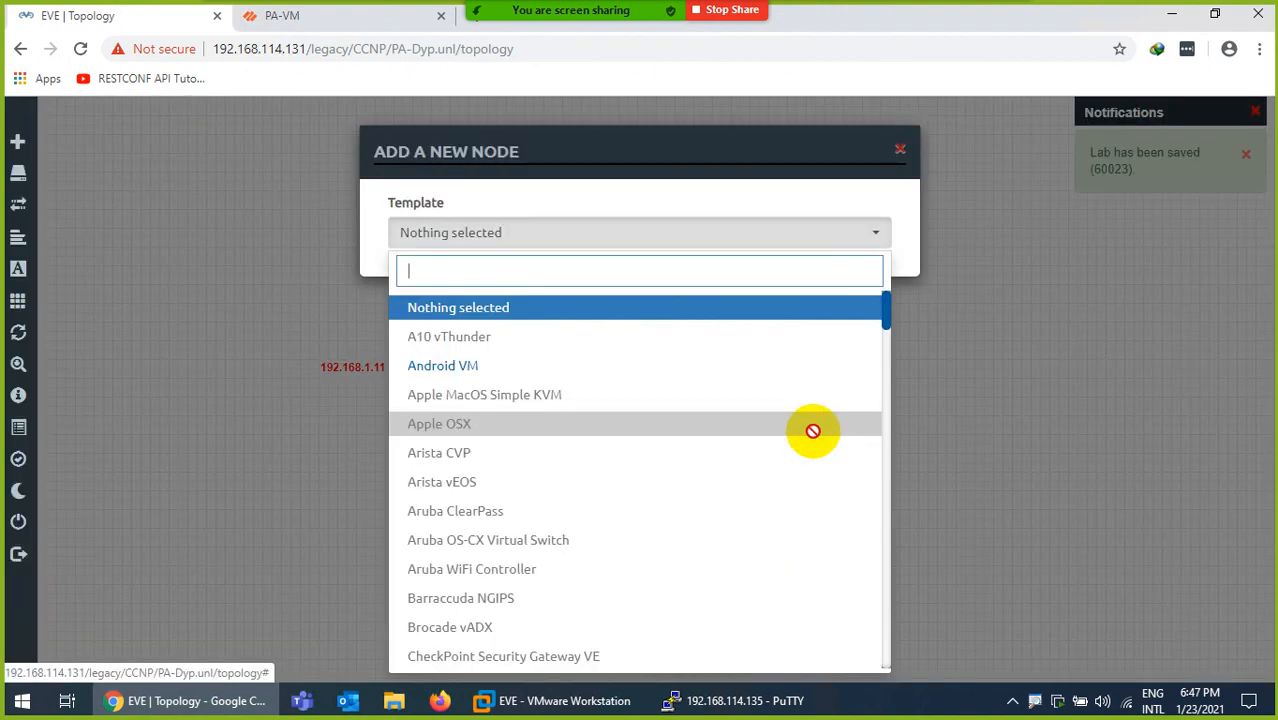
text(i)
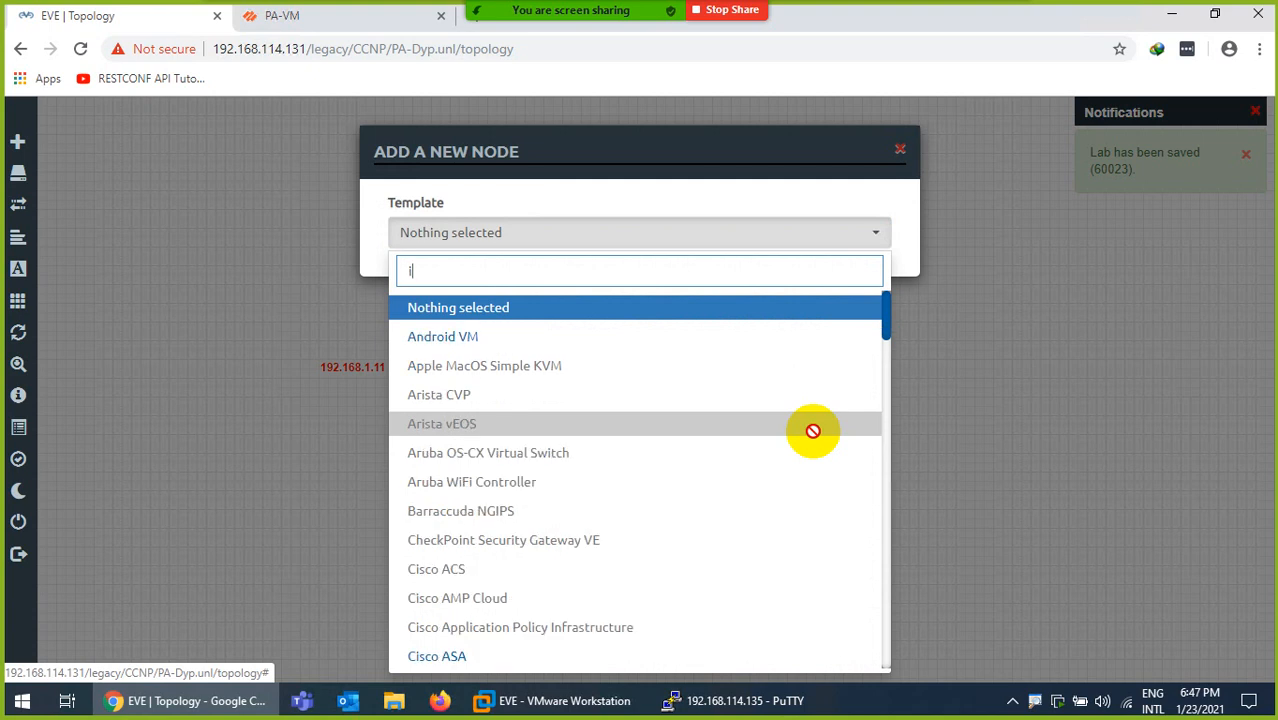
text(ol)
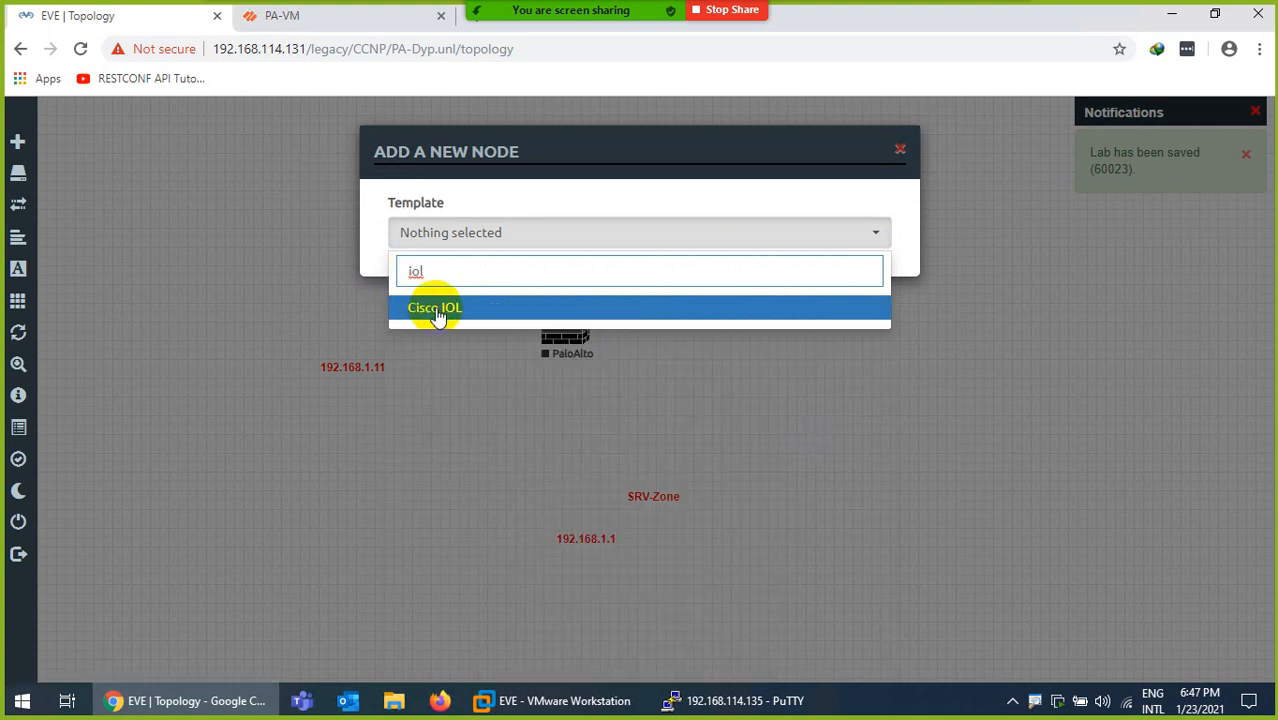
click(437, 311)
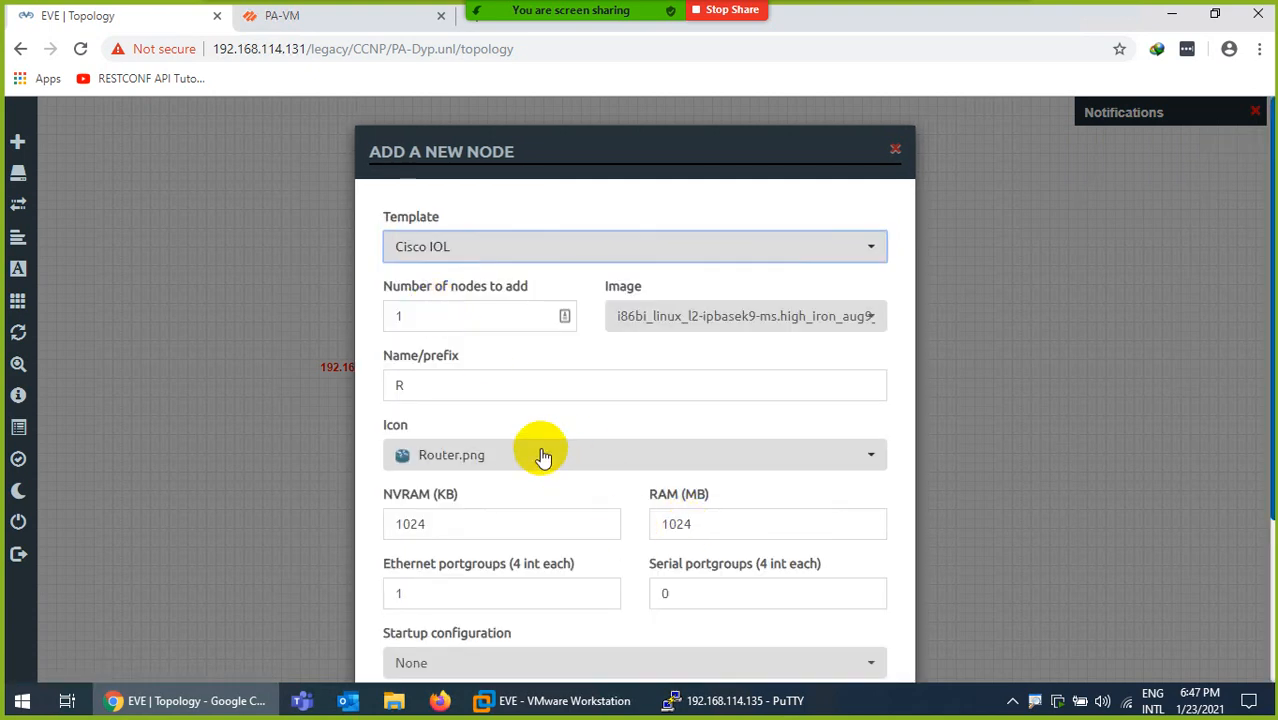
double_click(418, 385)
text(SW)
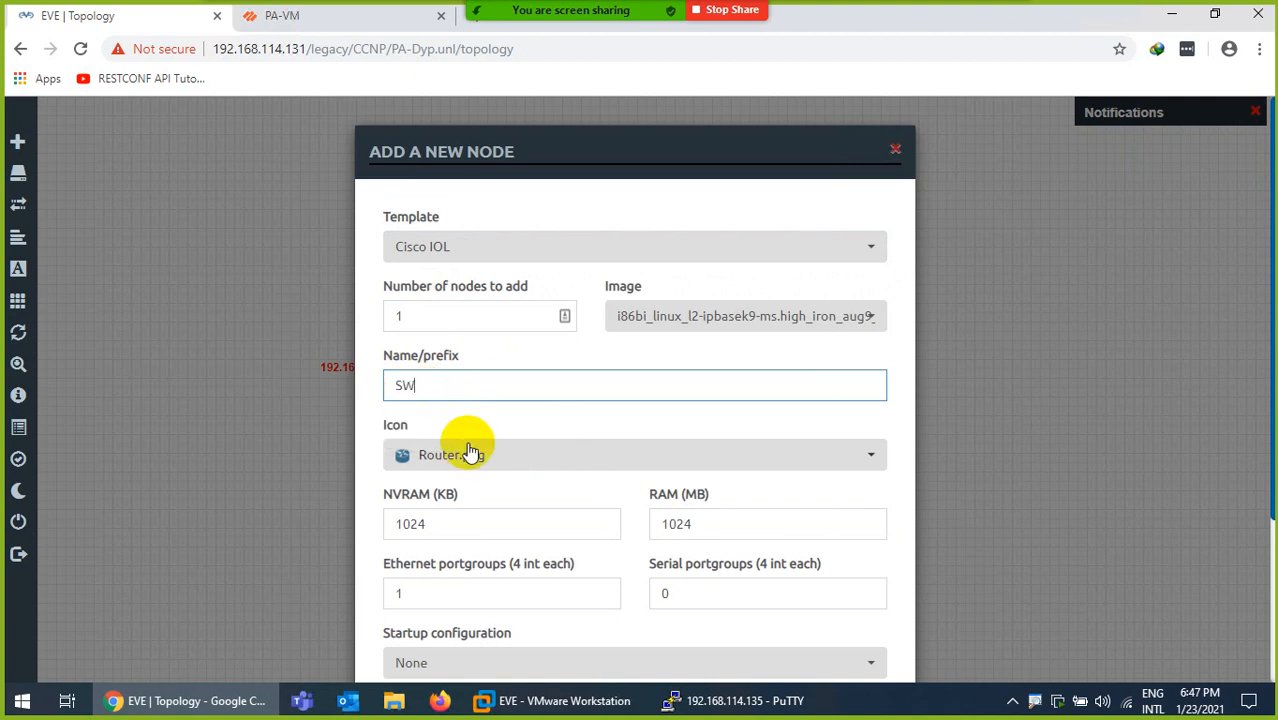
click(468, 455)
scroll(482, 385, down, 4)
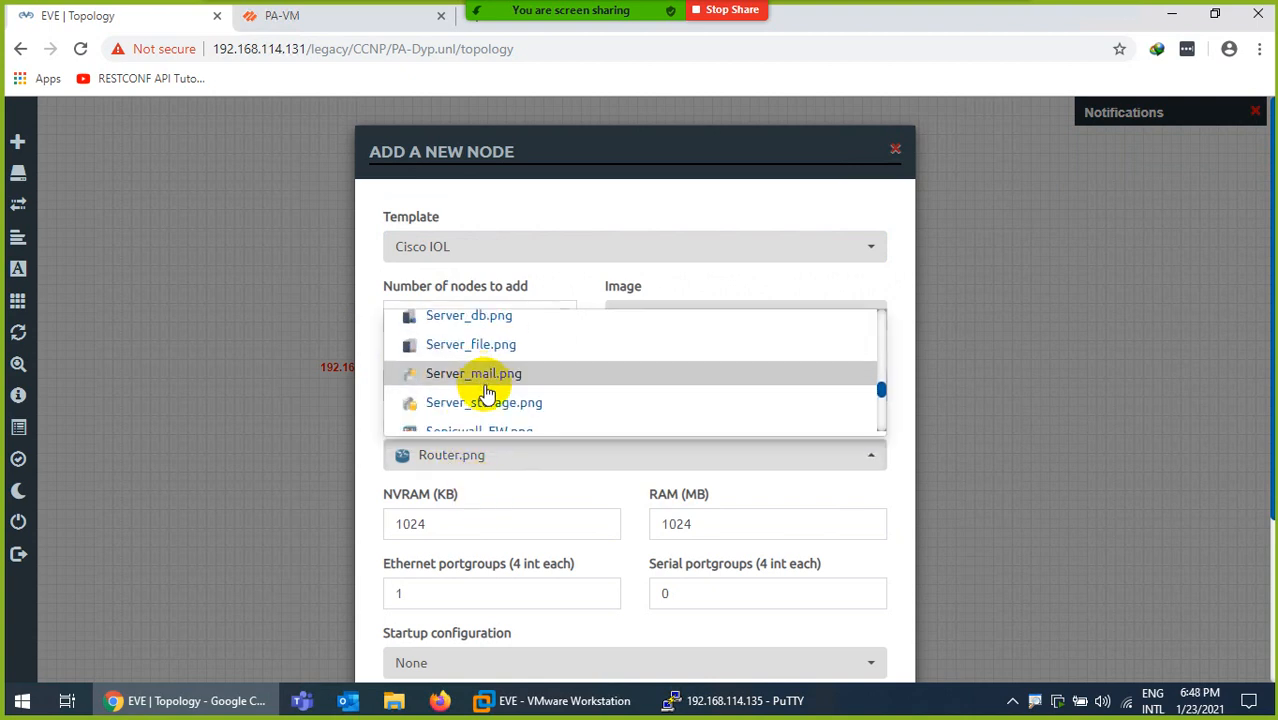
scroll(487, 393, down, 2)
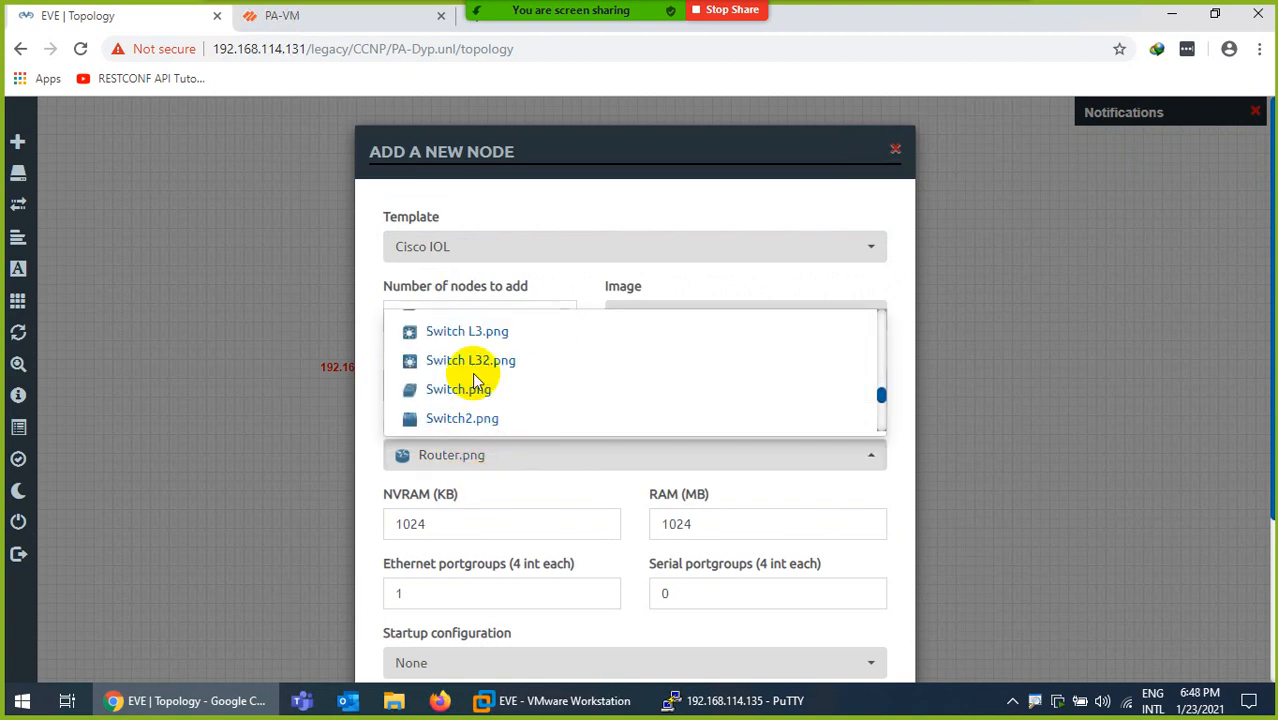
click(482, 332)
scroll(499, 437, down, 2)
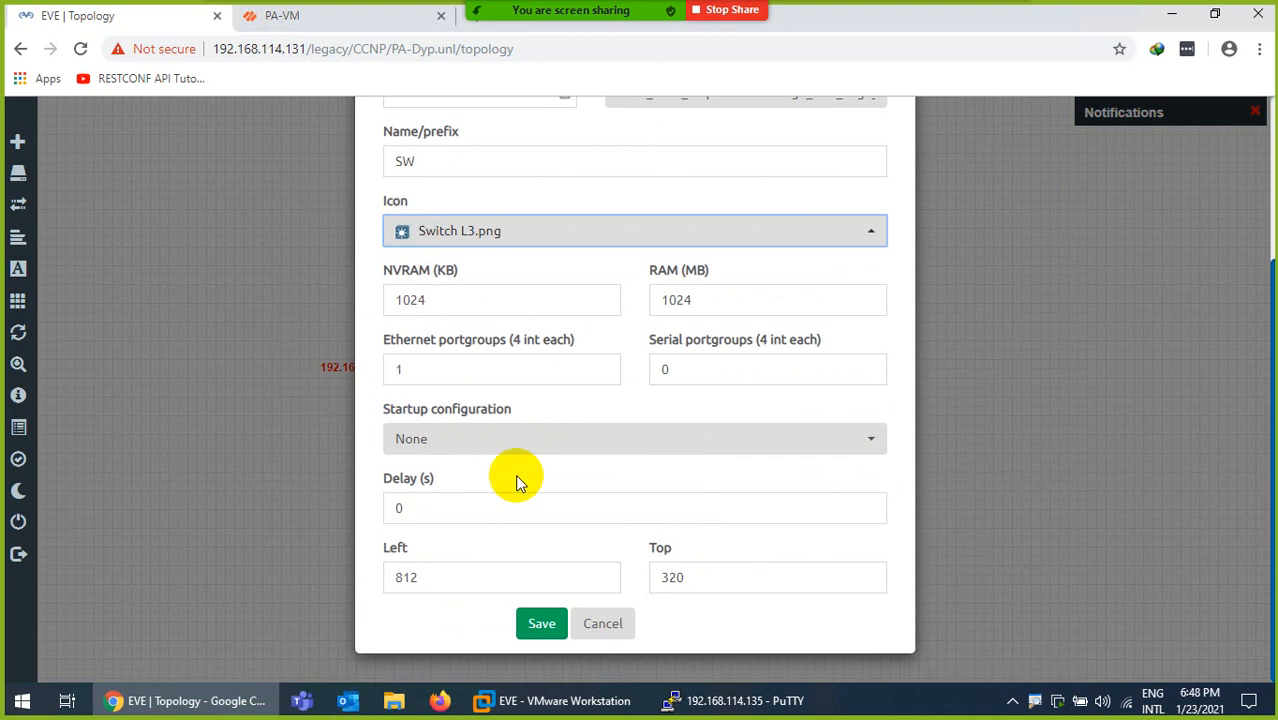
click(533, 623)
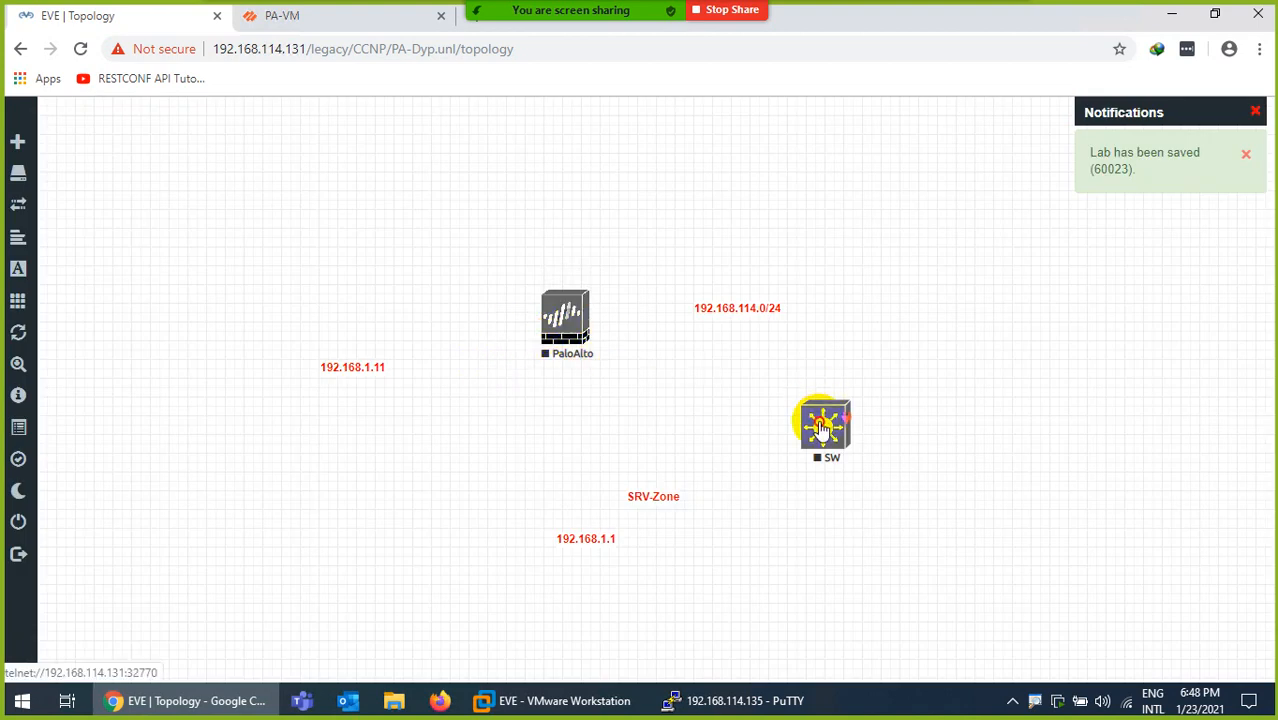
Place SW and PaloAlto side by side and move the SRV-Zone and 192.168.1.1 labels lower
drag(823, 425, 436, 308)
drag(565, 320, 625, 384)
drag(425, 320, 350, 238)
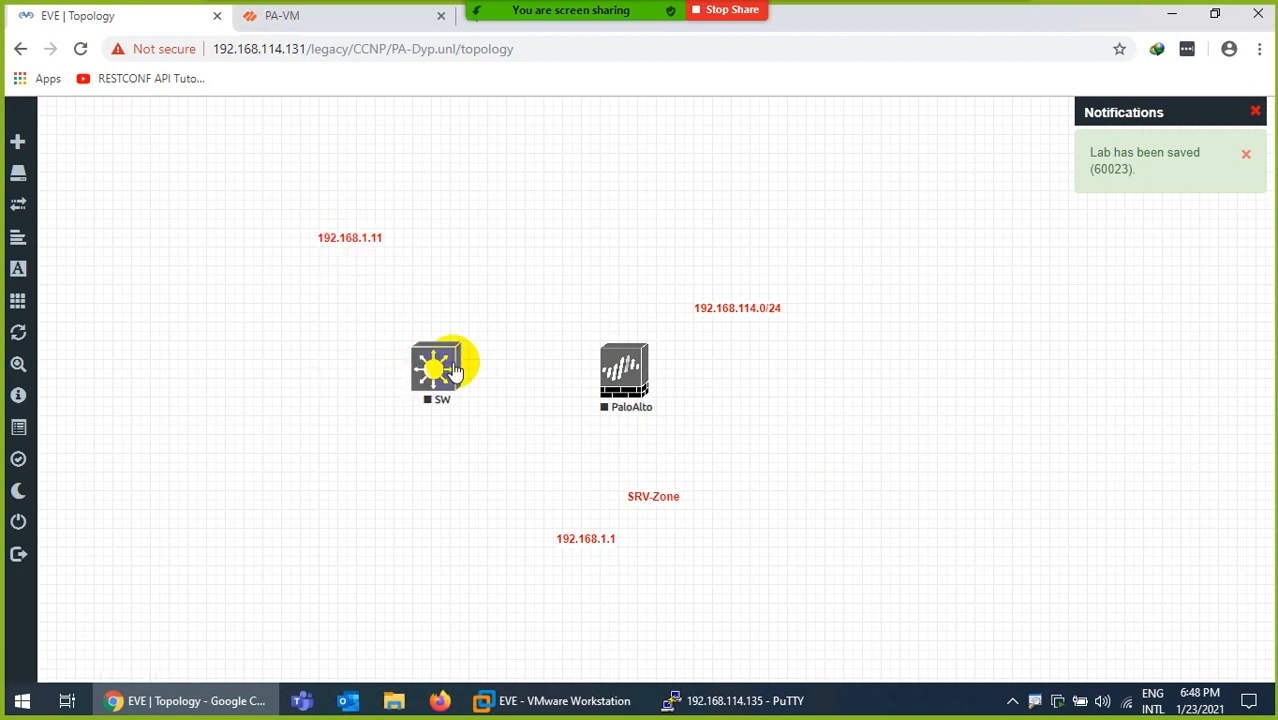
drag(646, 490, 660, 604)
drag(580, 540, 554, 596)
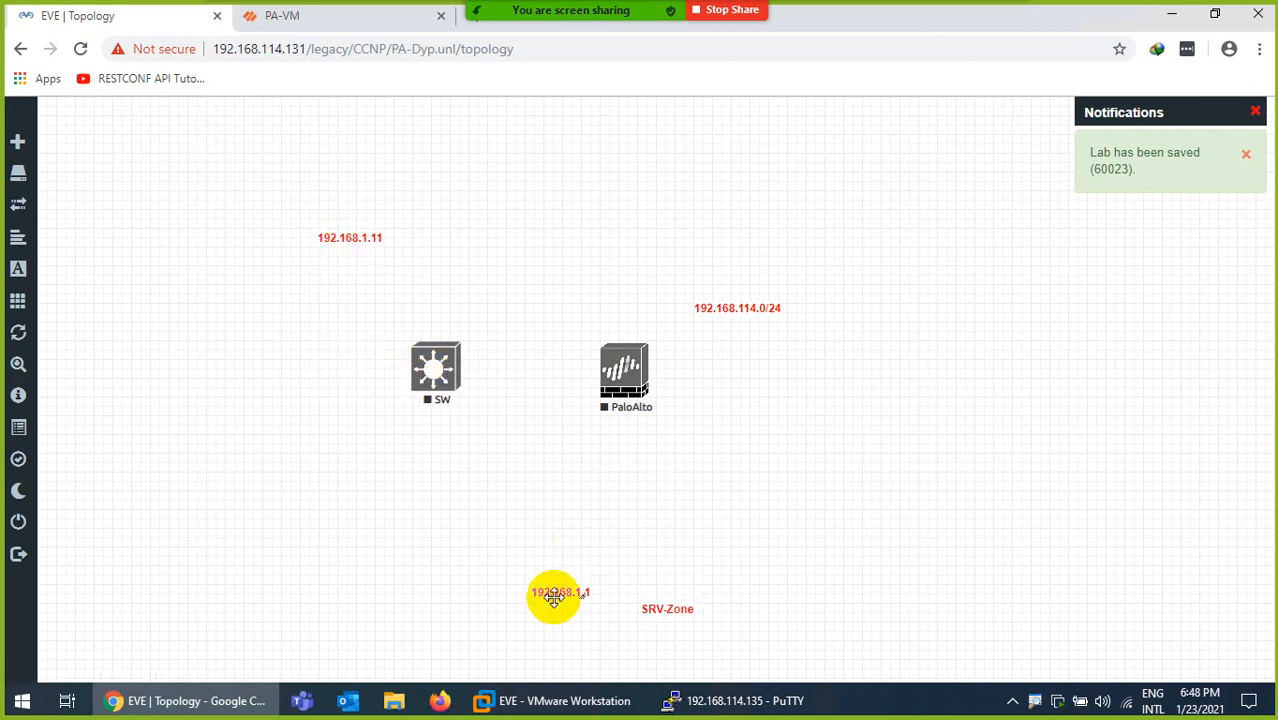
Set up 2 Linux nodes with the linux-tinycore-6.4 image, named PC
right_click(330, 424)
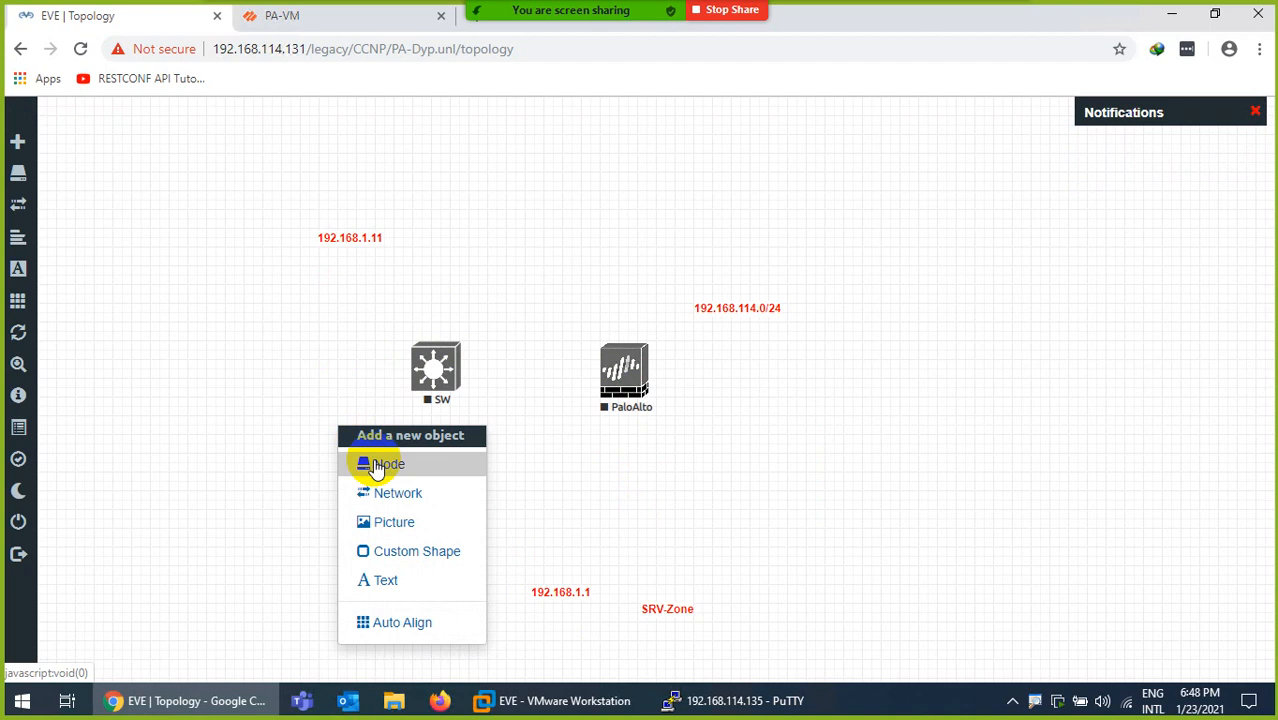
click(380, 465)
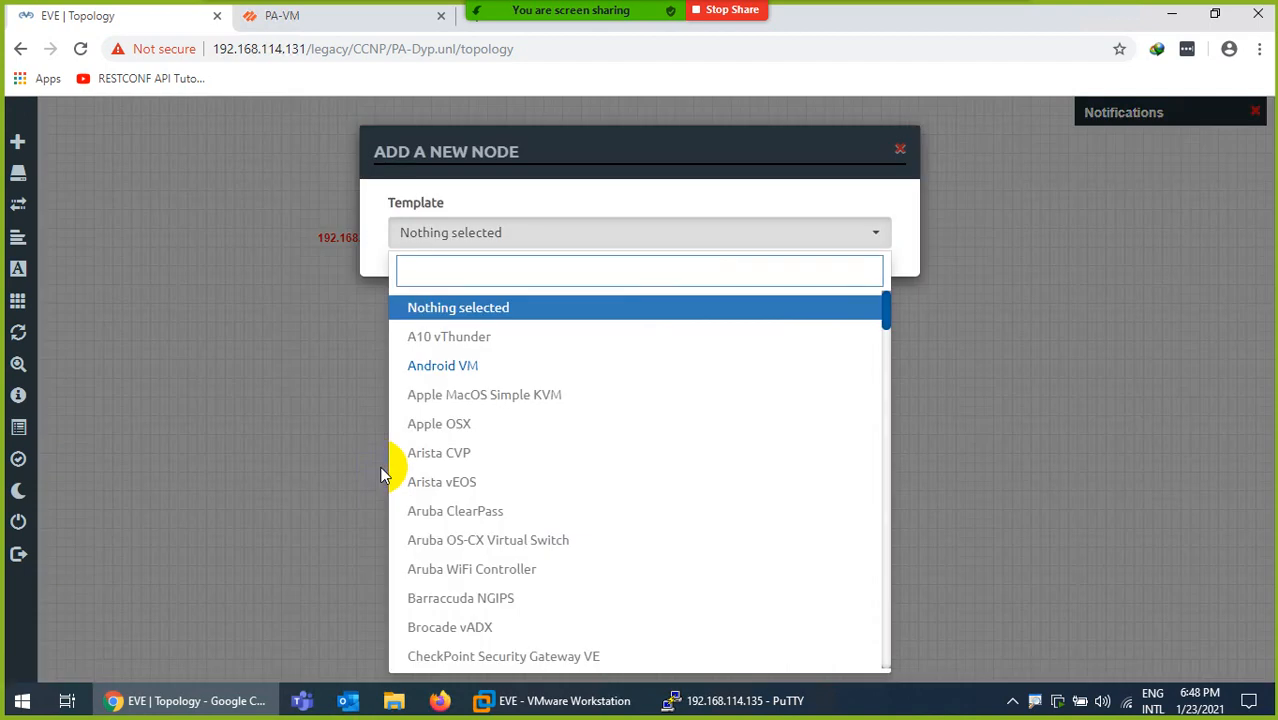
text(c)
key(BackSpace)
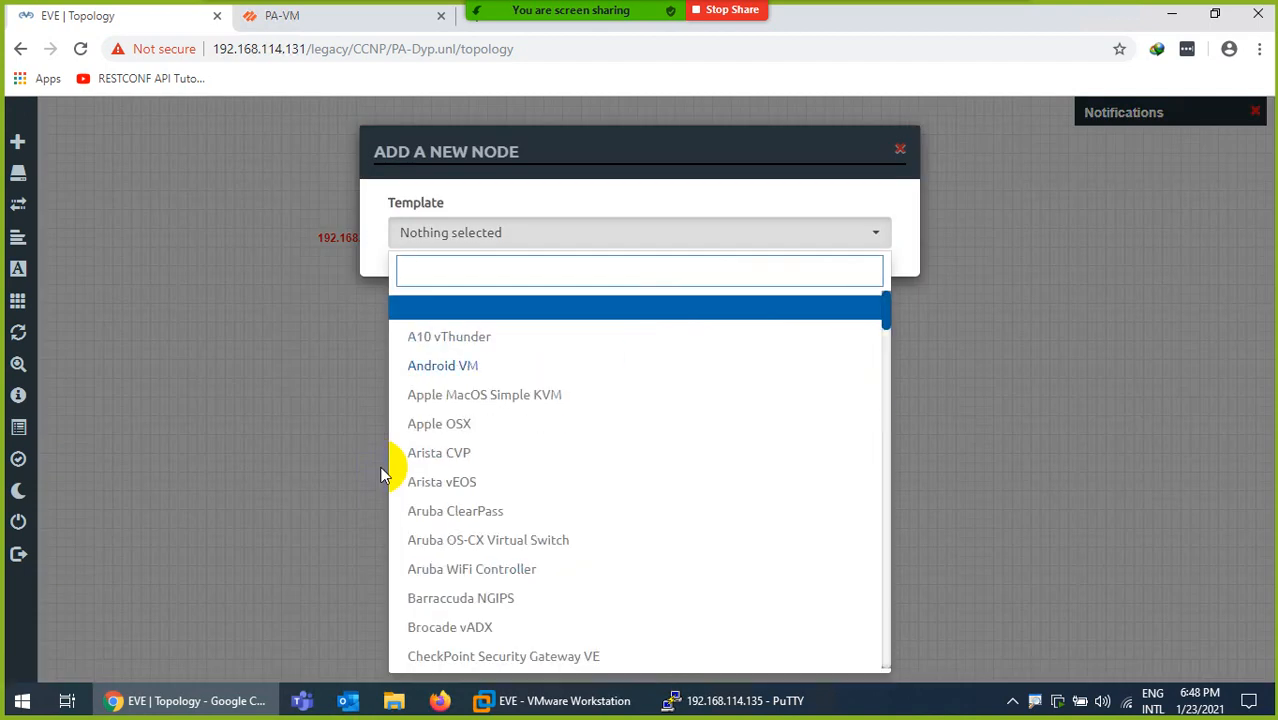
text(lin)
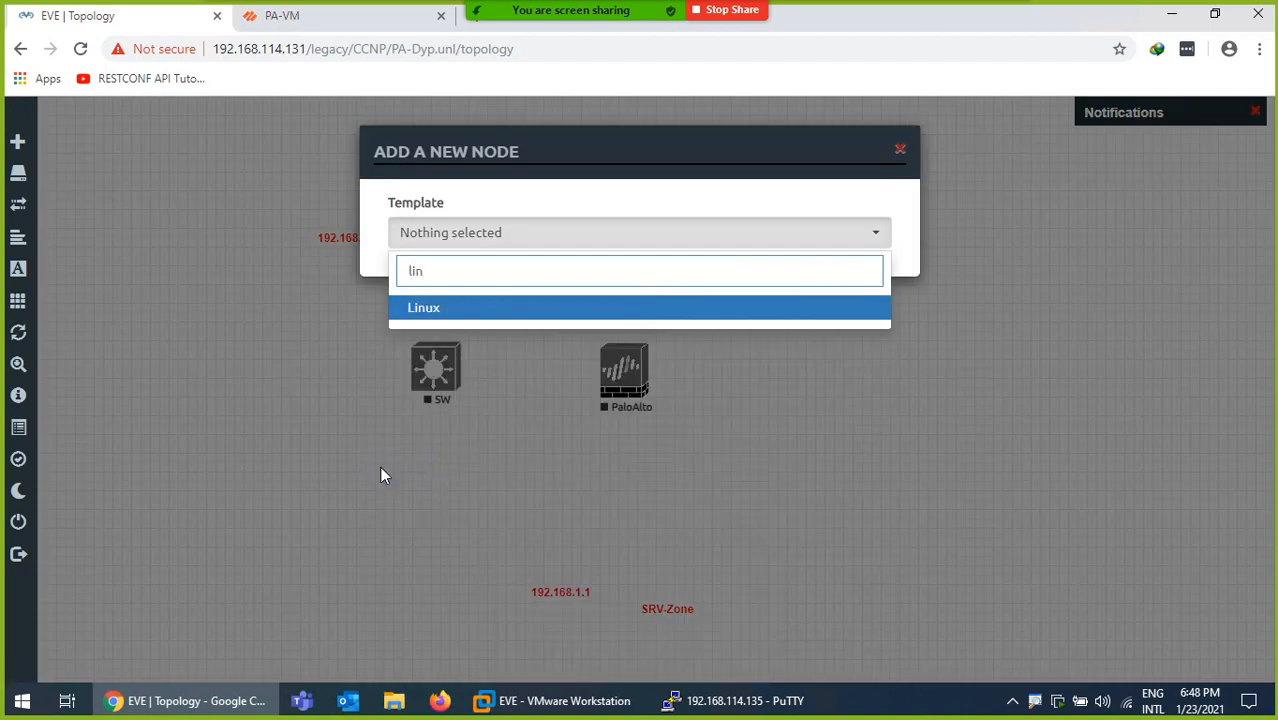
click(440, 310)
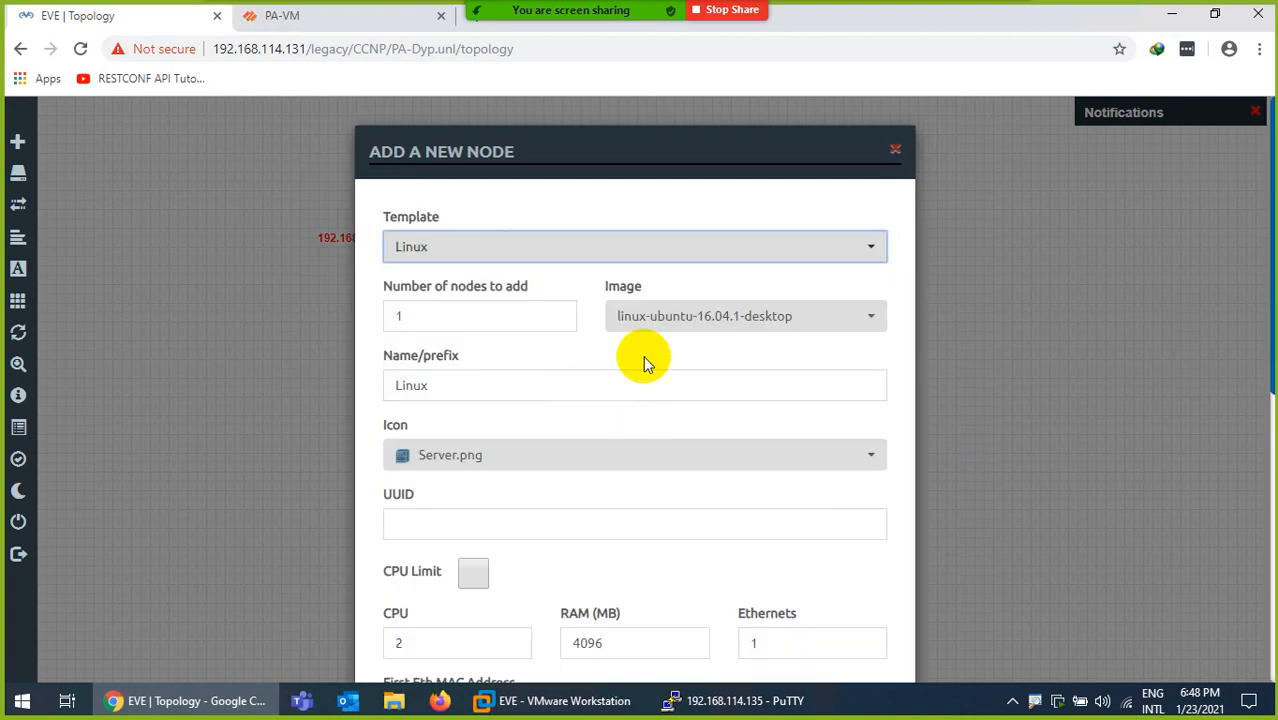
click(652, 318)
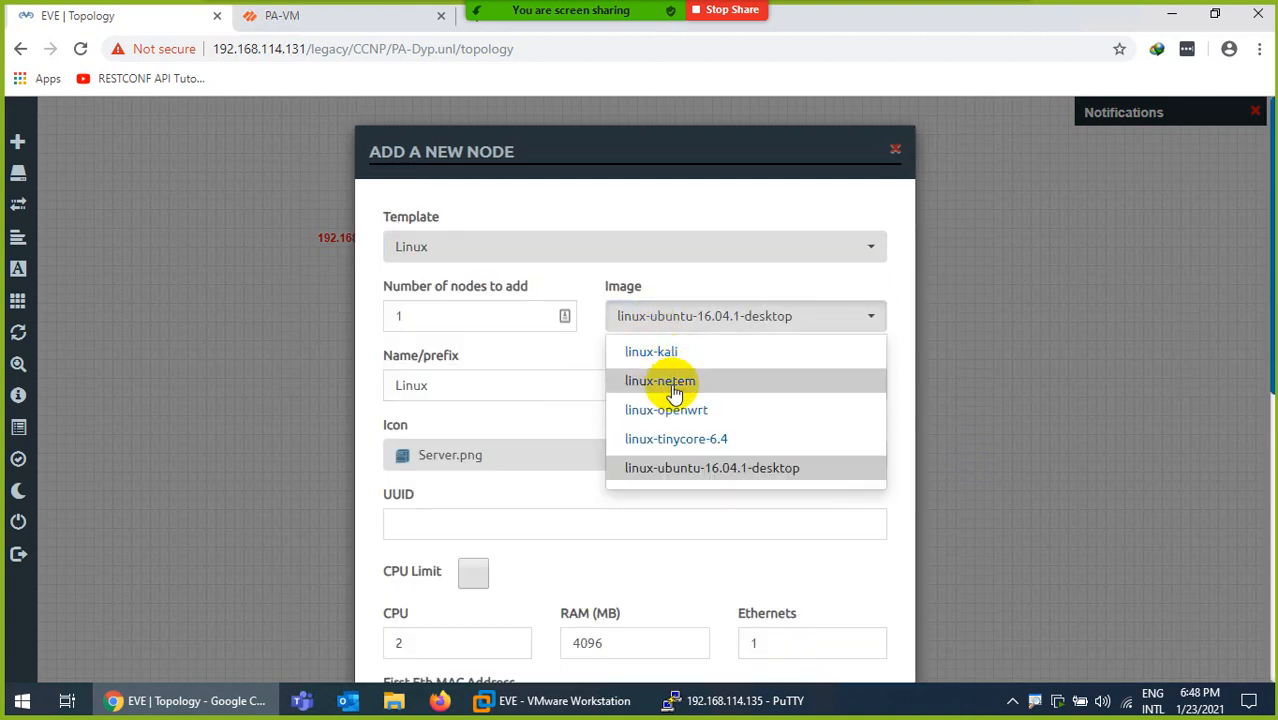
click(668, 440)
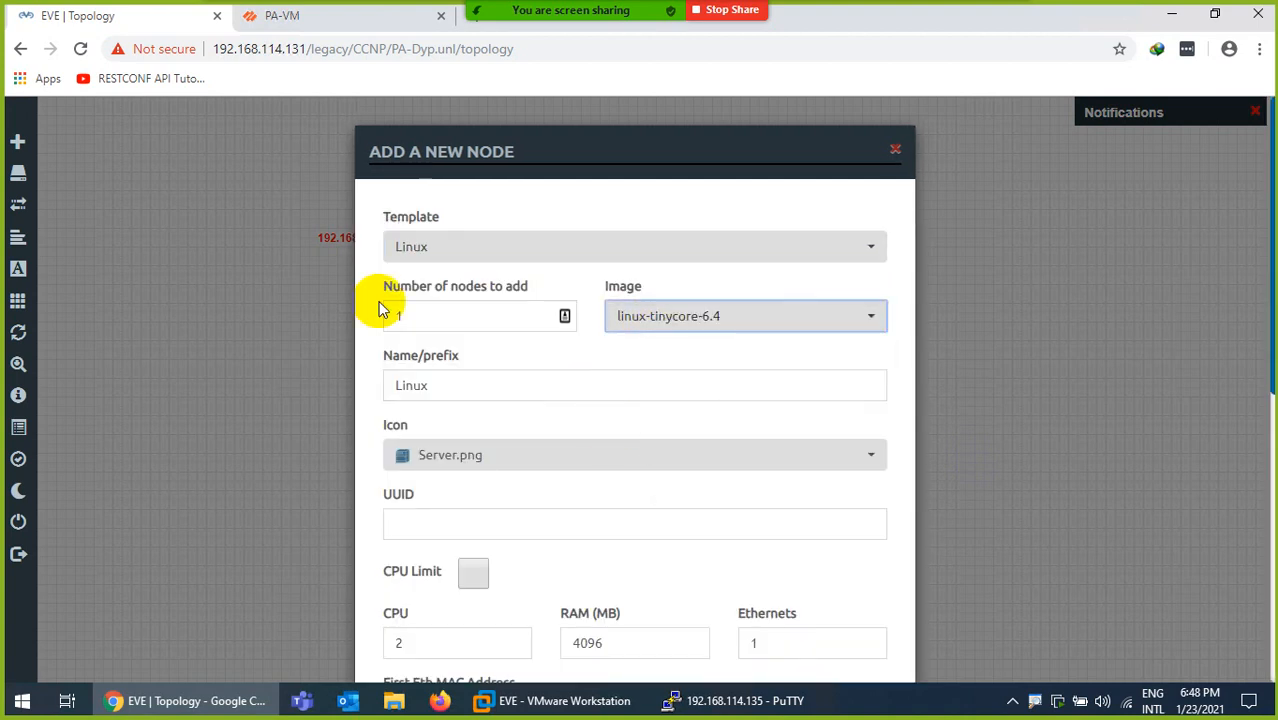
double_click(437, 322)
text(2)
drag(437, 387, 345, 379)
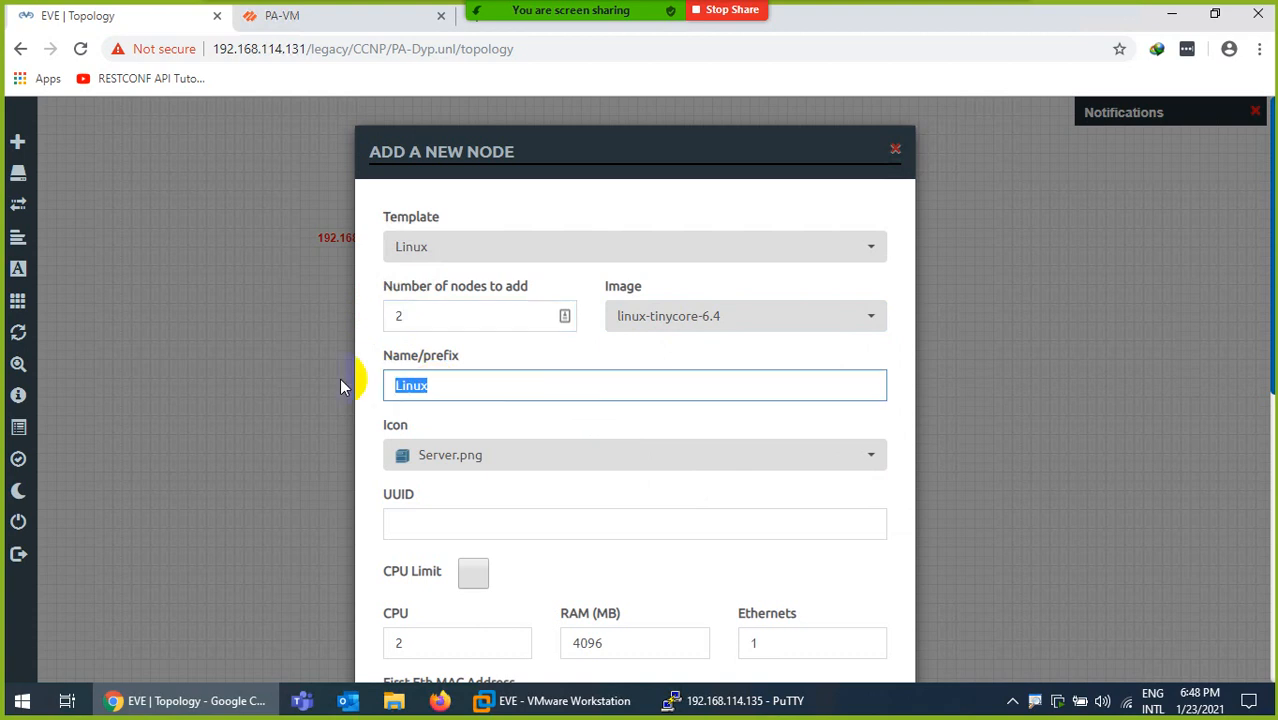
text(PC)
Give them the Desktop_linux icon, create PC3 and PC4, and place them left of SW
click(410, 452)
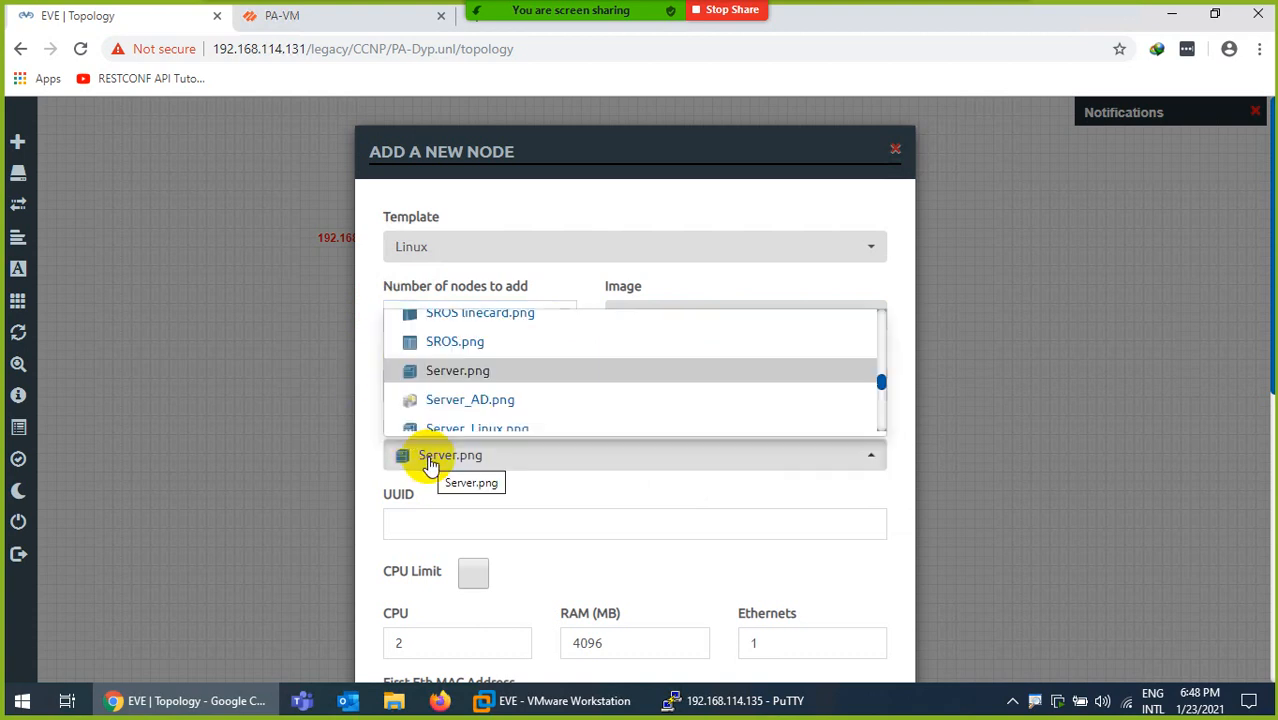
scroll(512, 380, up, 5)
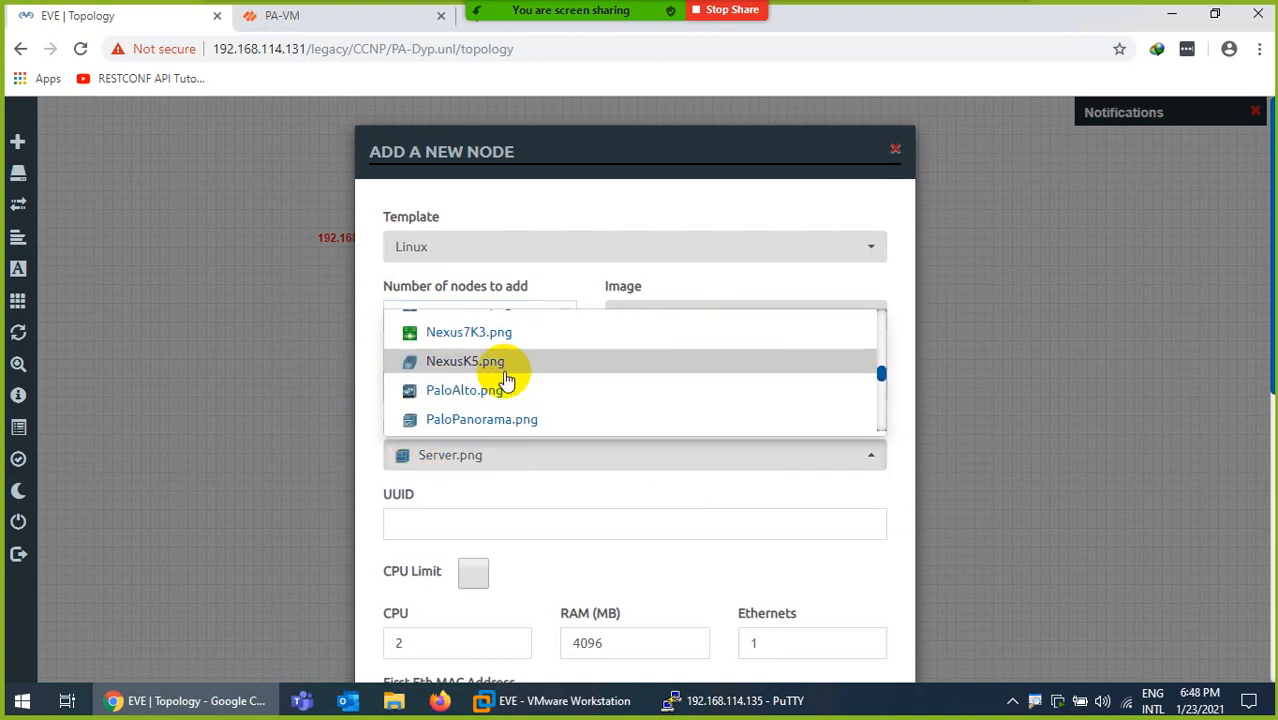
scroll(507, 381, up, 5)
scroll(505, 375, up, 8)
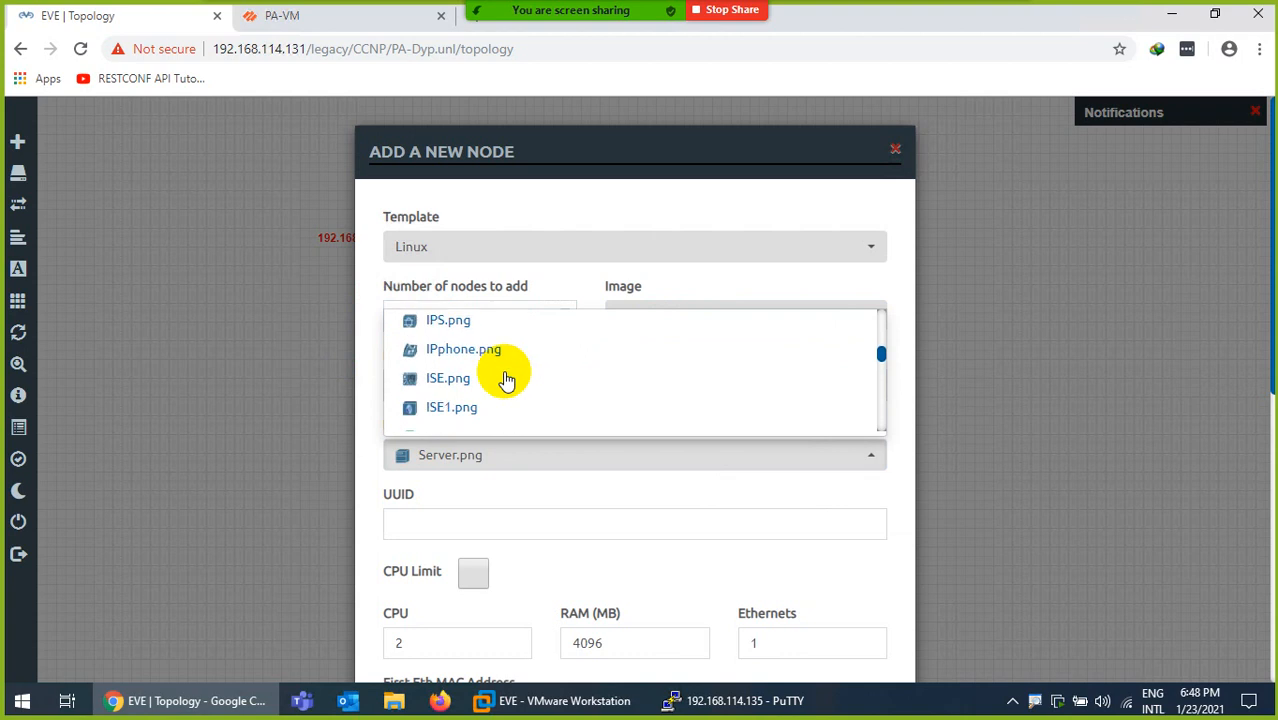
scroll(497, 374, up, 1)
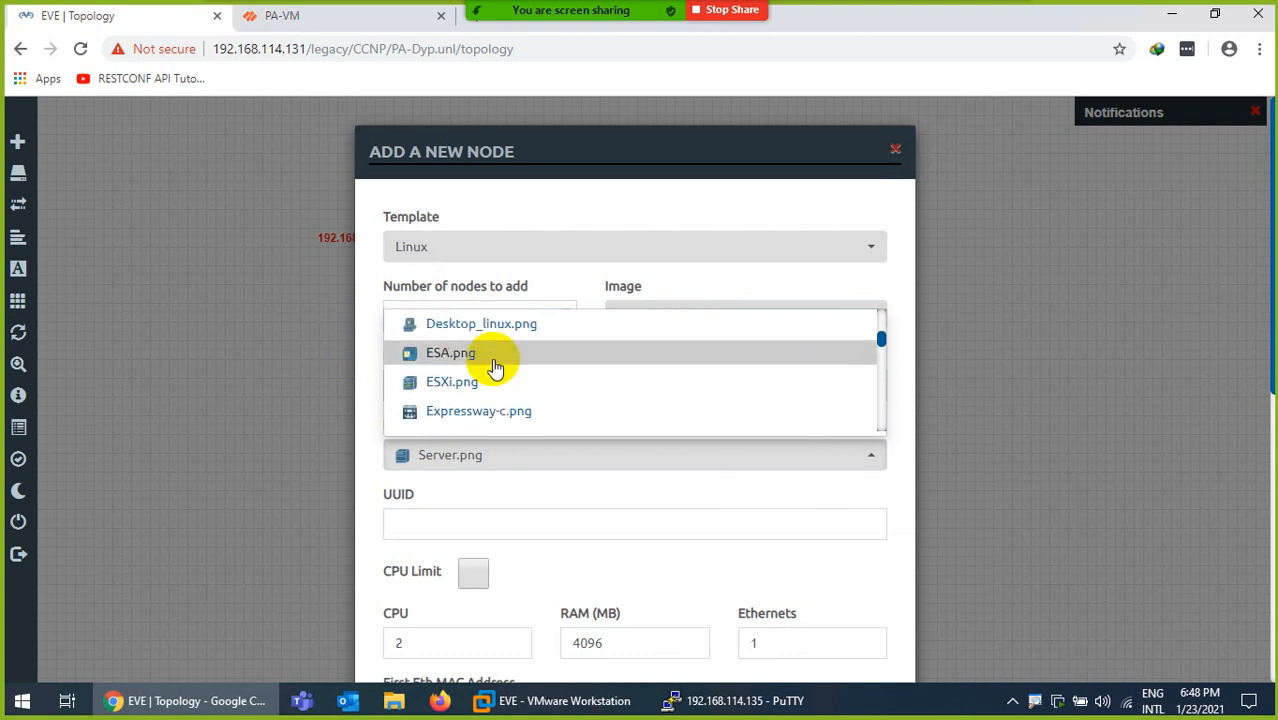
click(482, 326)
scroll(508, 477, down, 6)
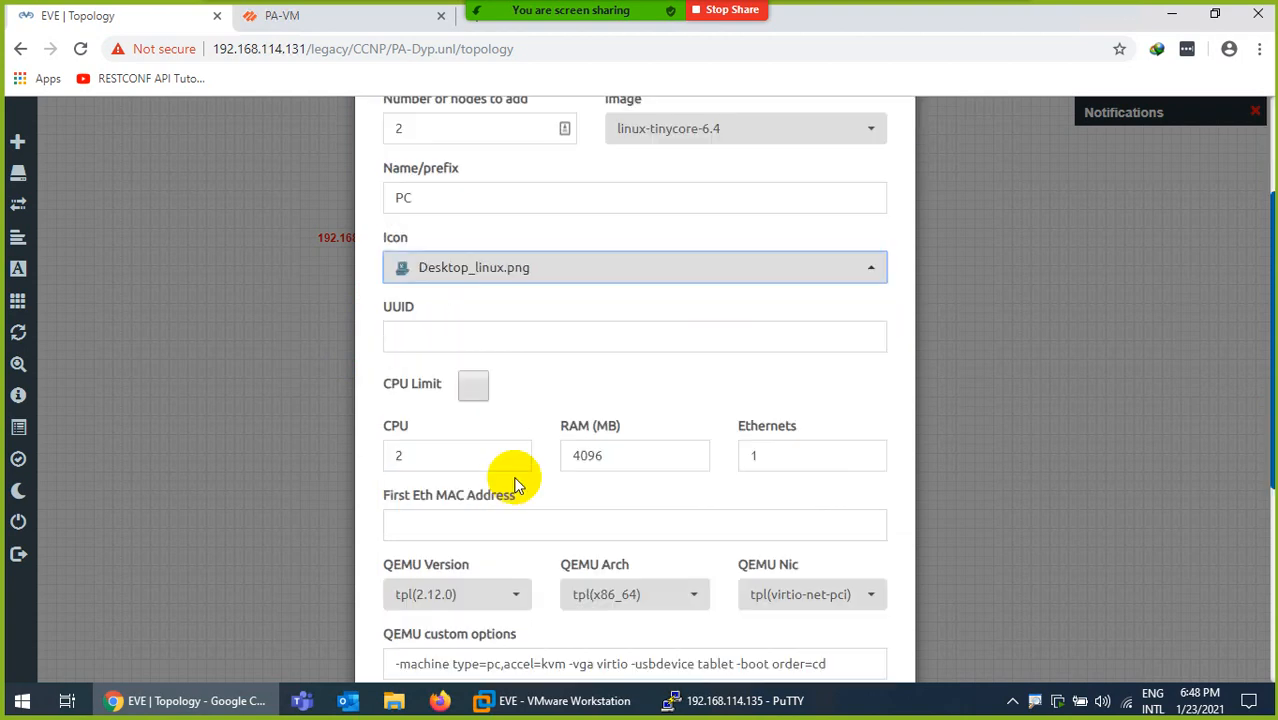
click(541, 623)
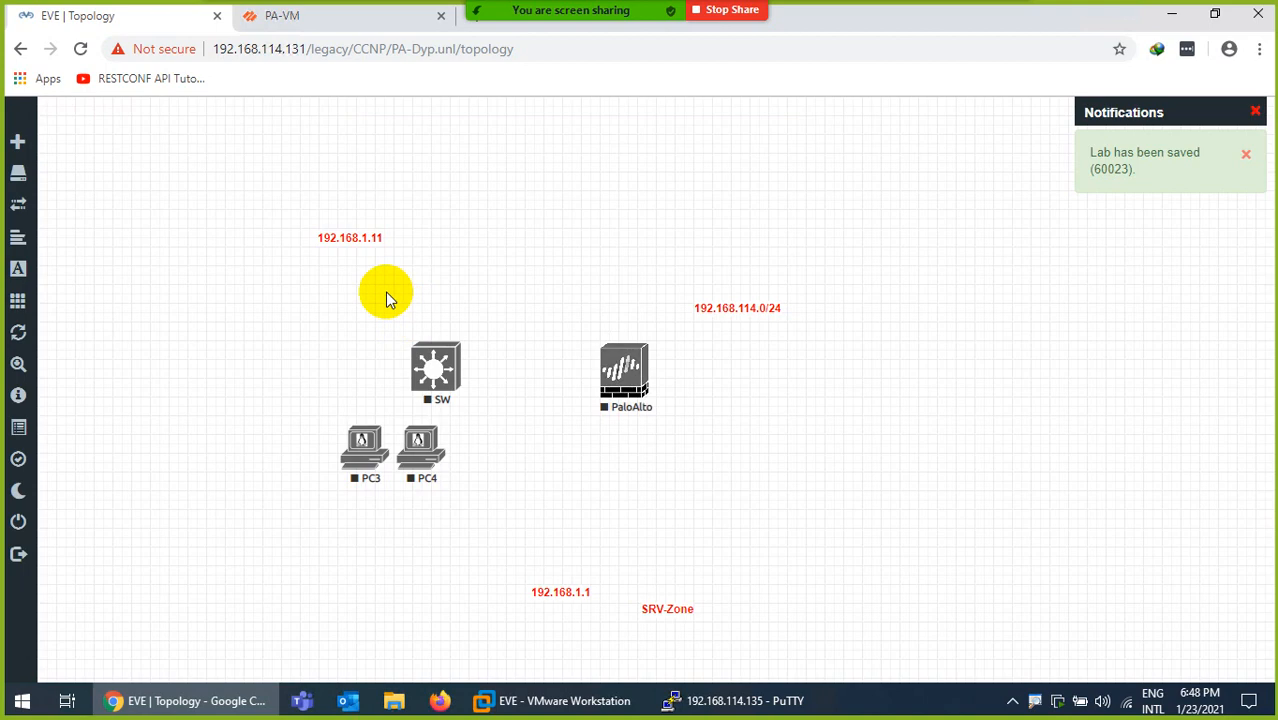
drag(357, 439, 284, 313)
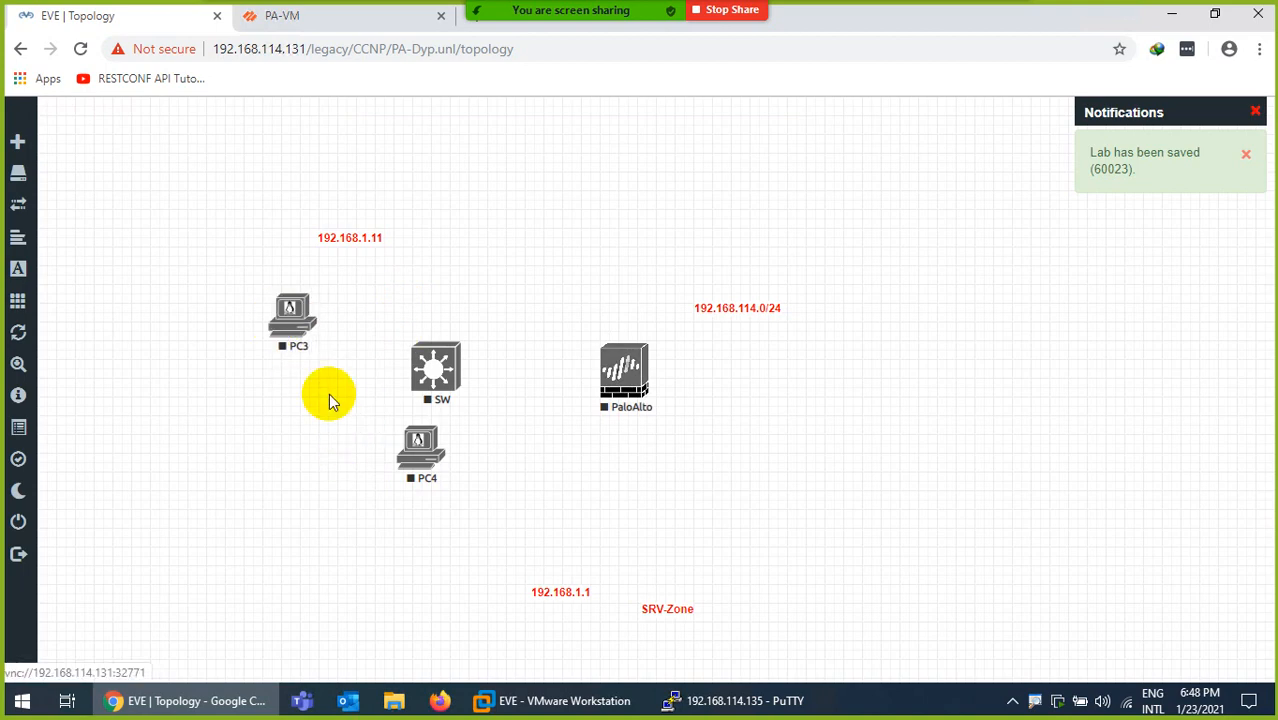
drag(408, 458, 268, 440)
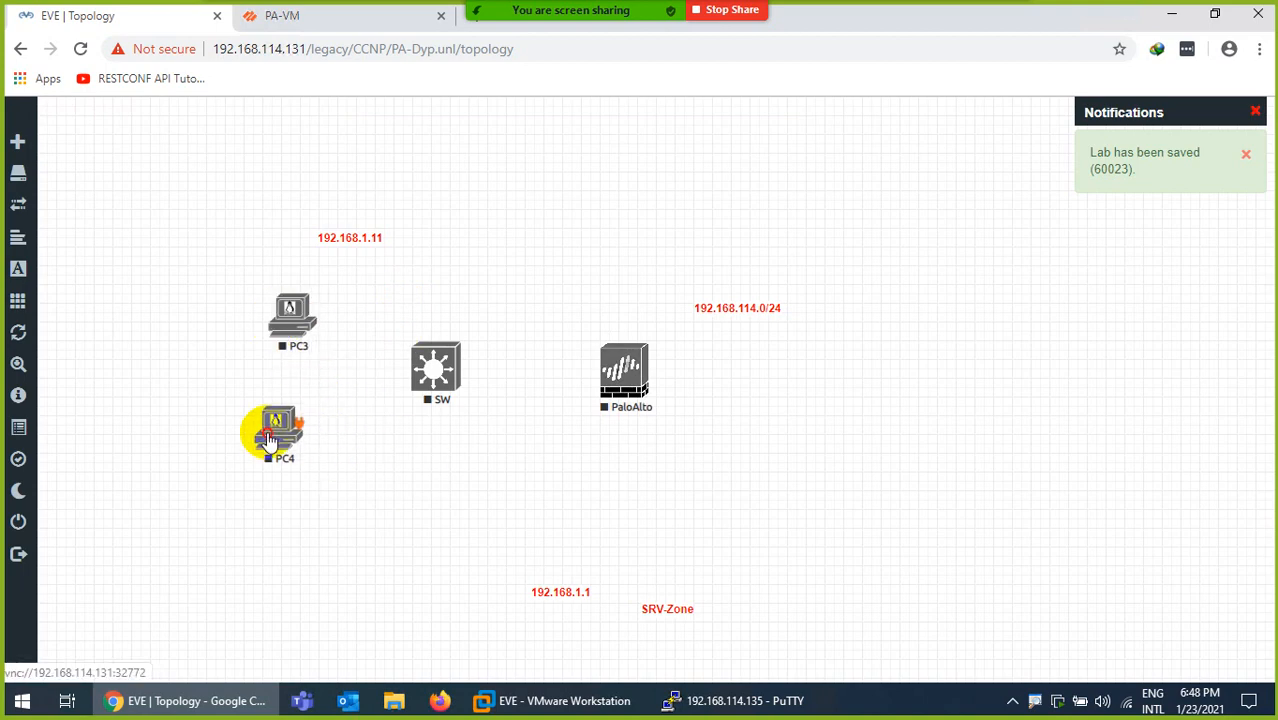
Create a Management(Cloud0) network named Internet and position it right of PaloAlto
right_click(772, 398)
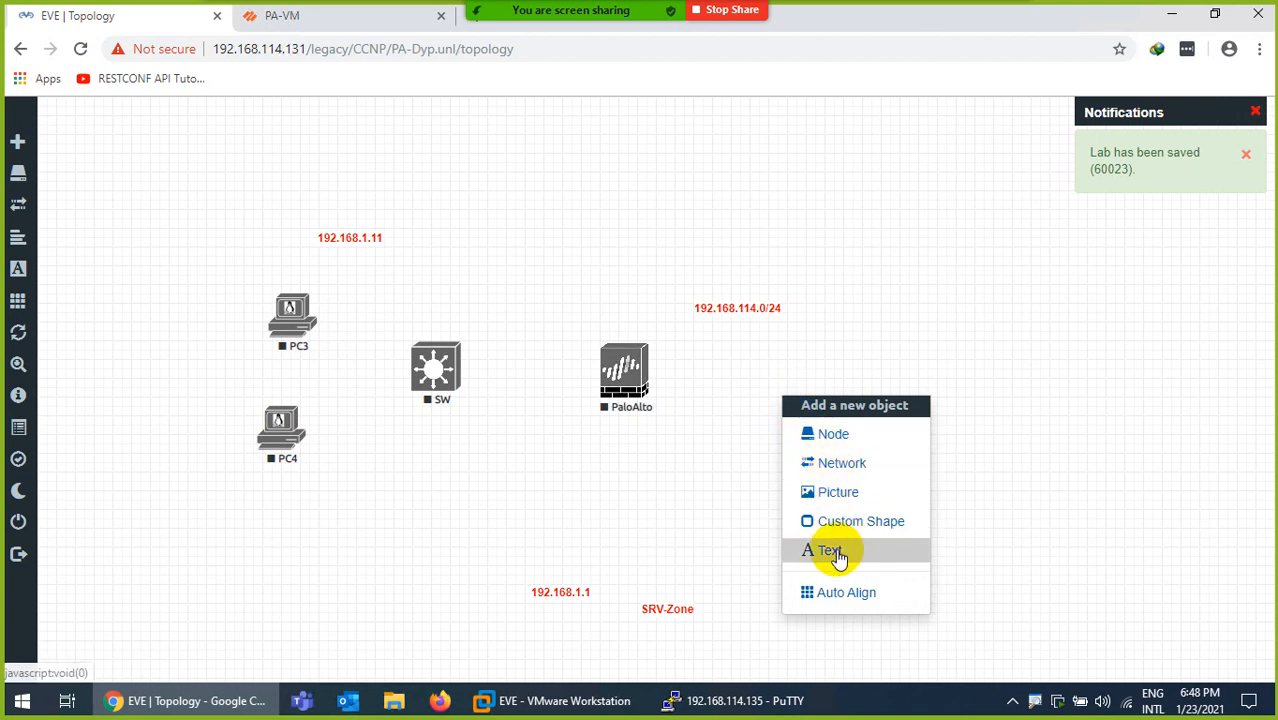
click(840, 465)
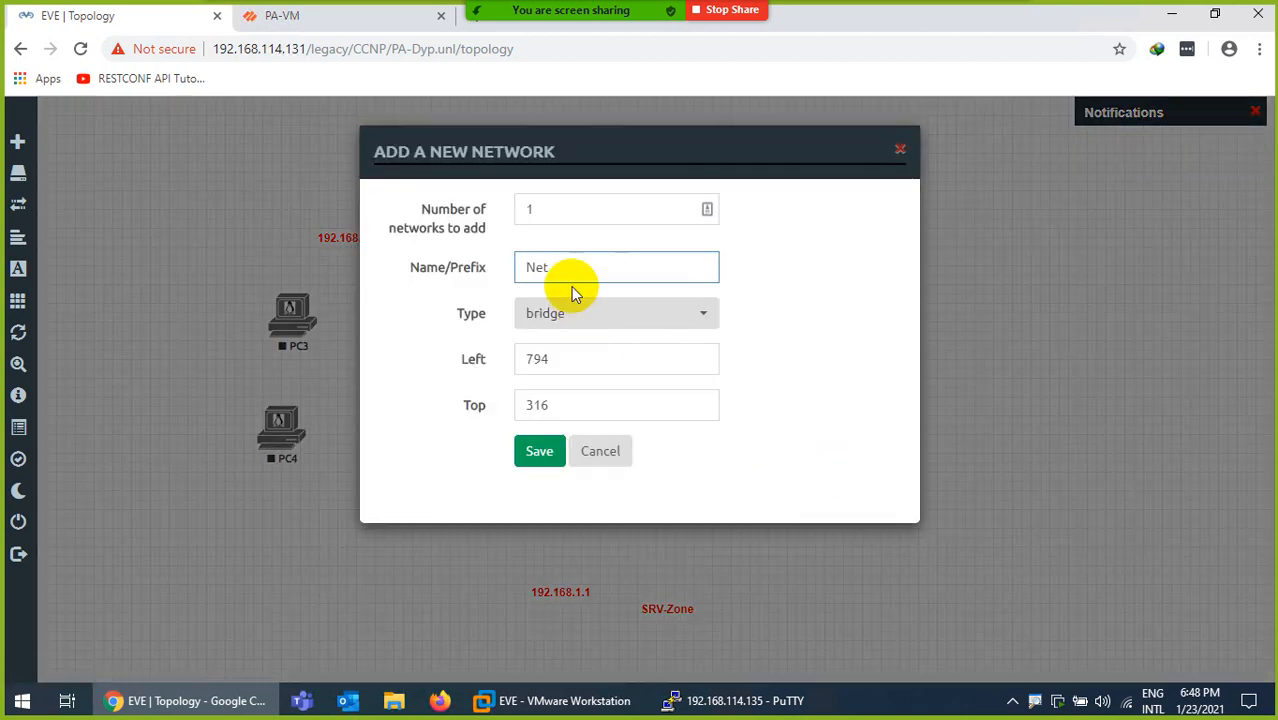
drag(570, 278, 471, 275)
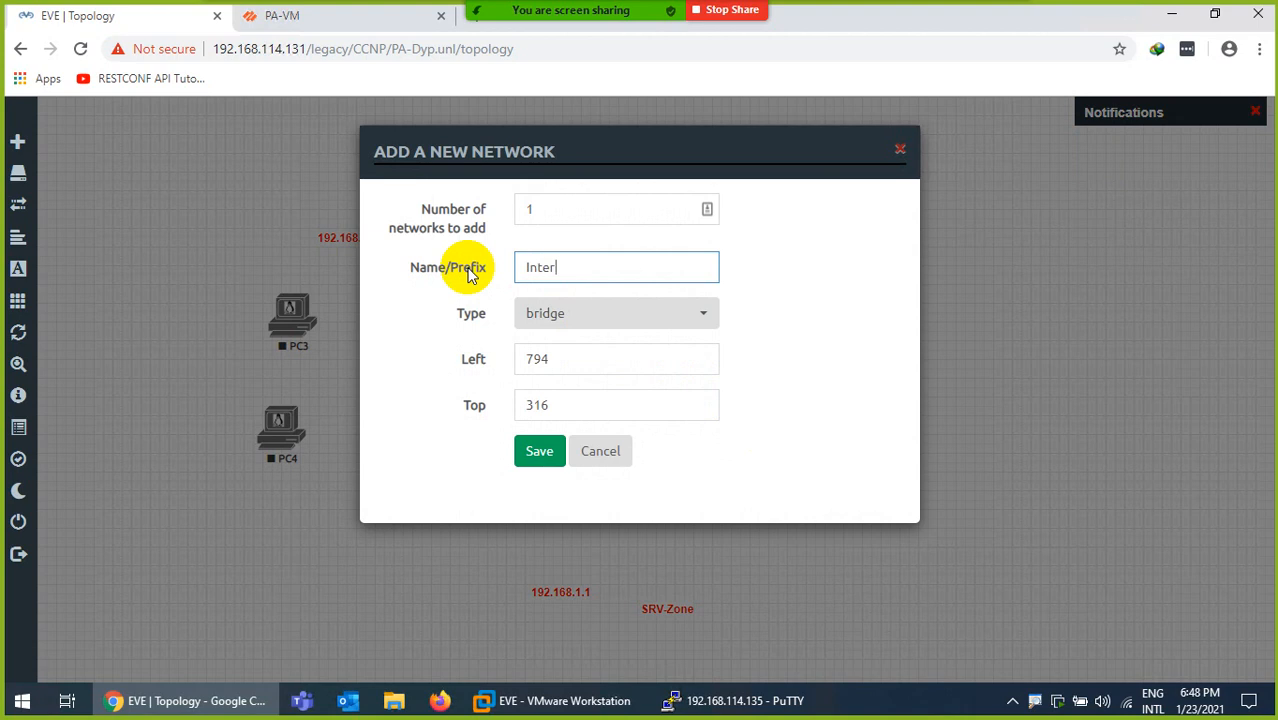
click(583, 315)
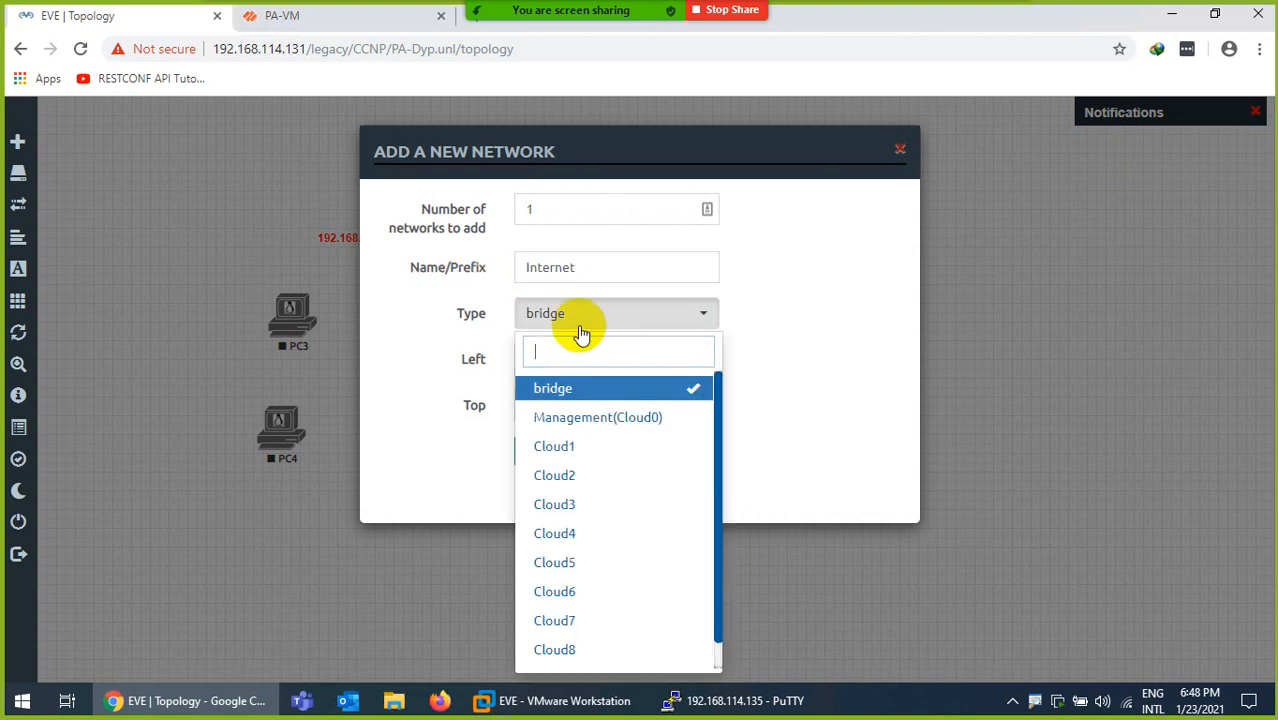
click(567, 416)
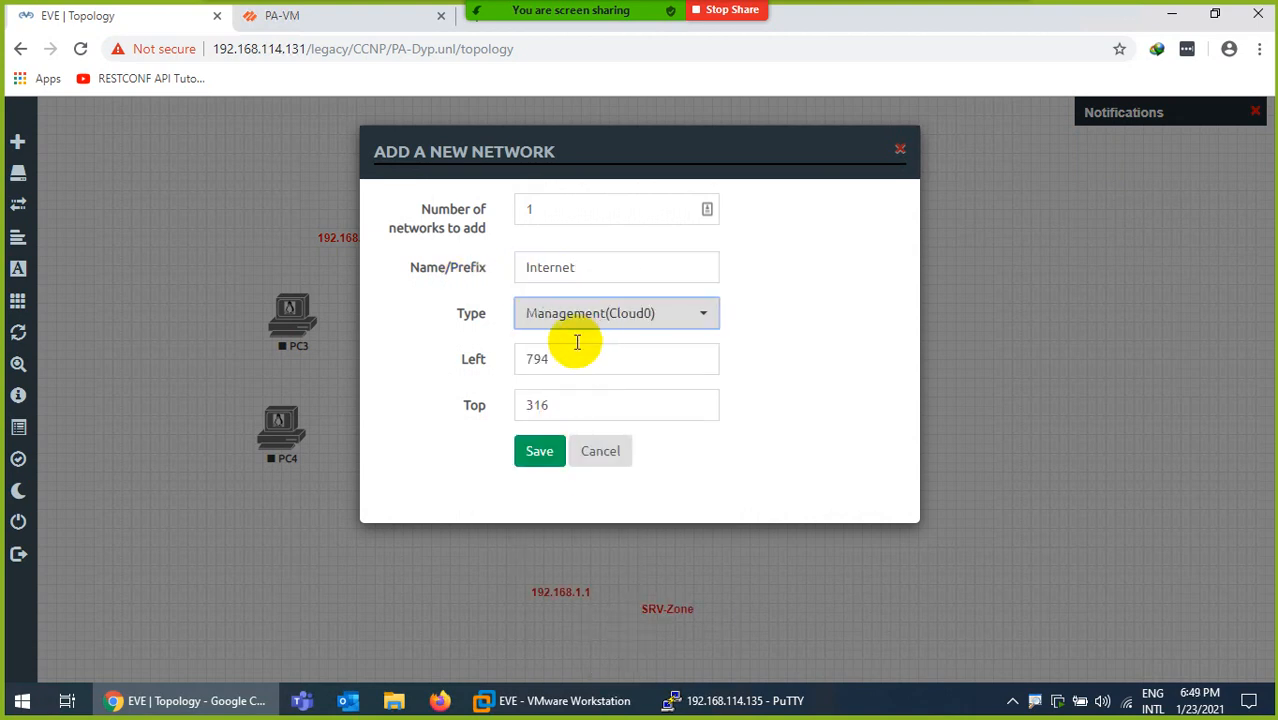
click(538, 452)
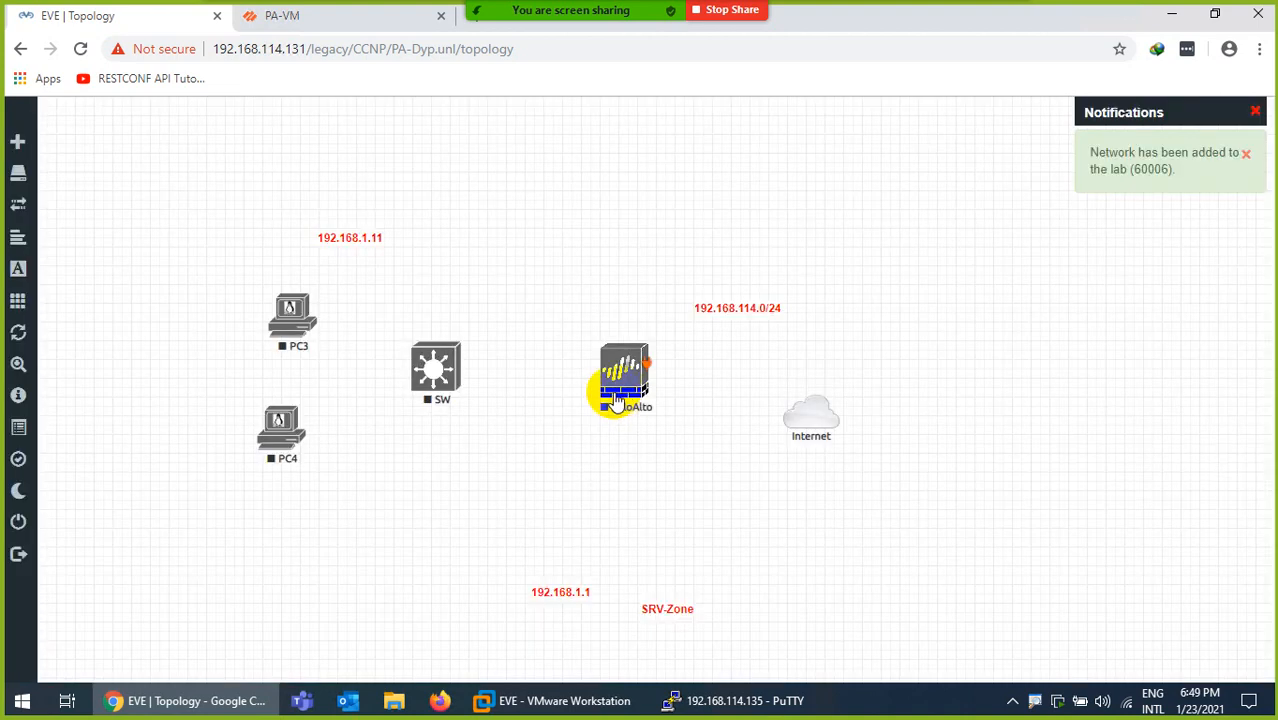
drag(825, 407, 847, 387)
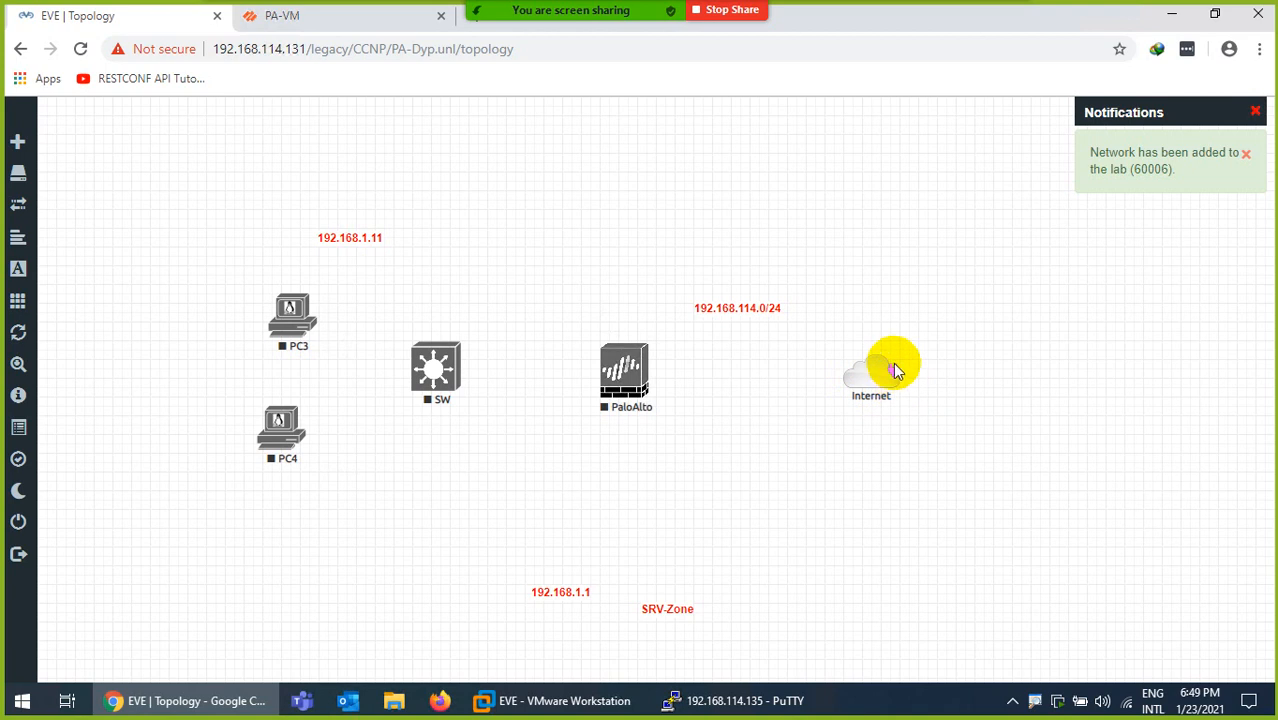
Link PaloAlto eth1/1 to the Internet cloud and eth1/2 to SW e0/0
drag(893, 373, 628, 366)
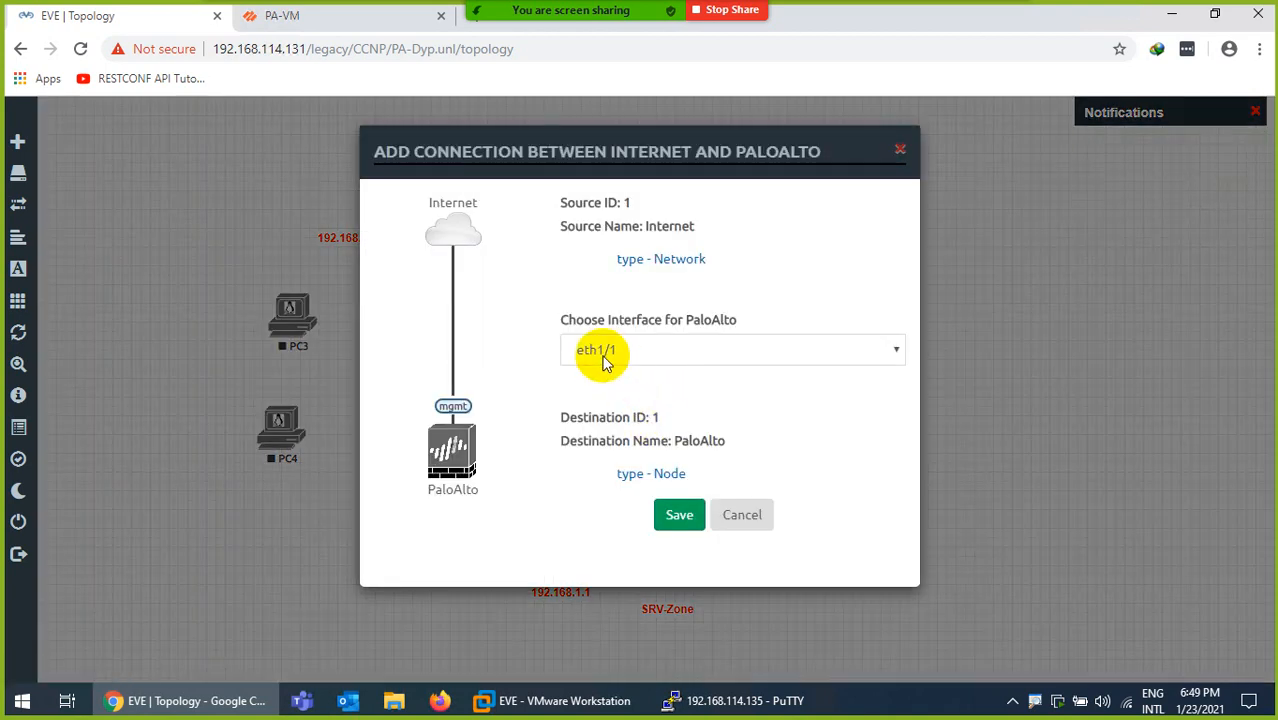
click(679, 520)
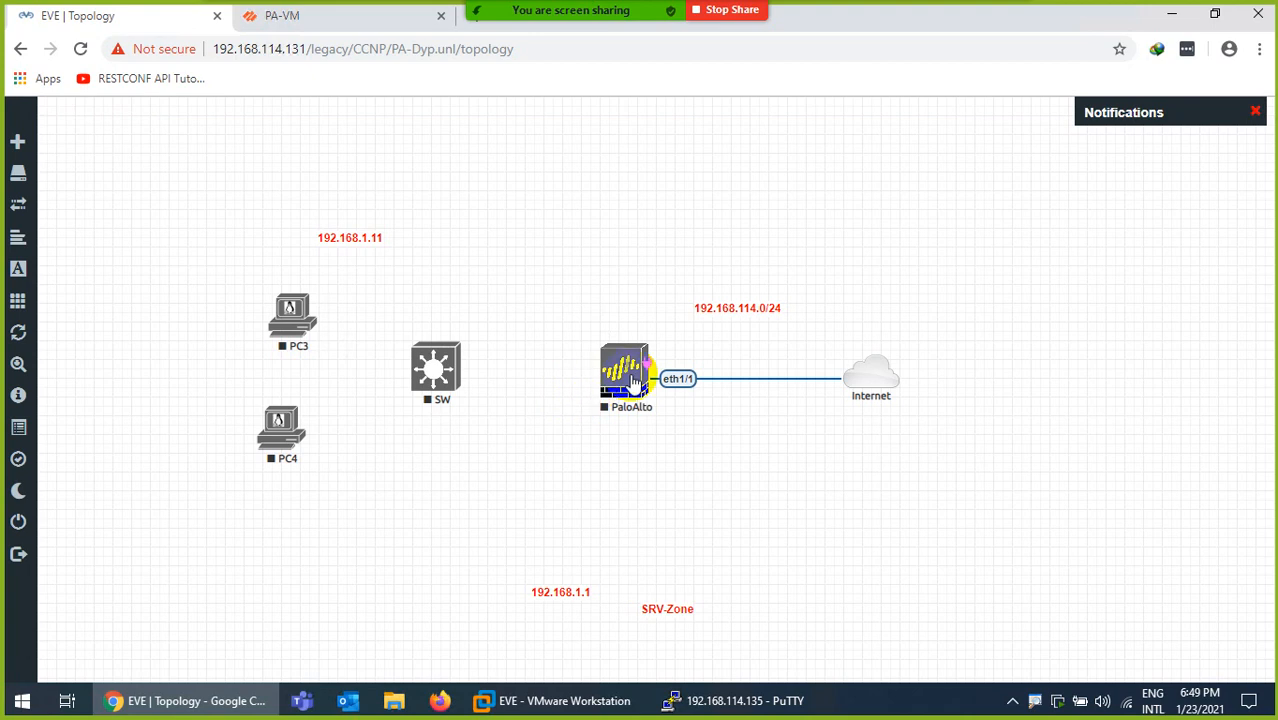
drag(641, 365, 438, 372)
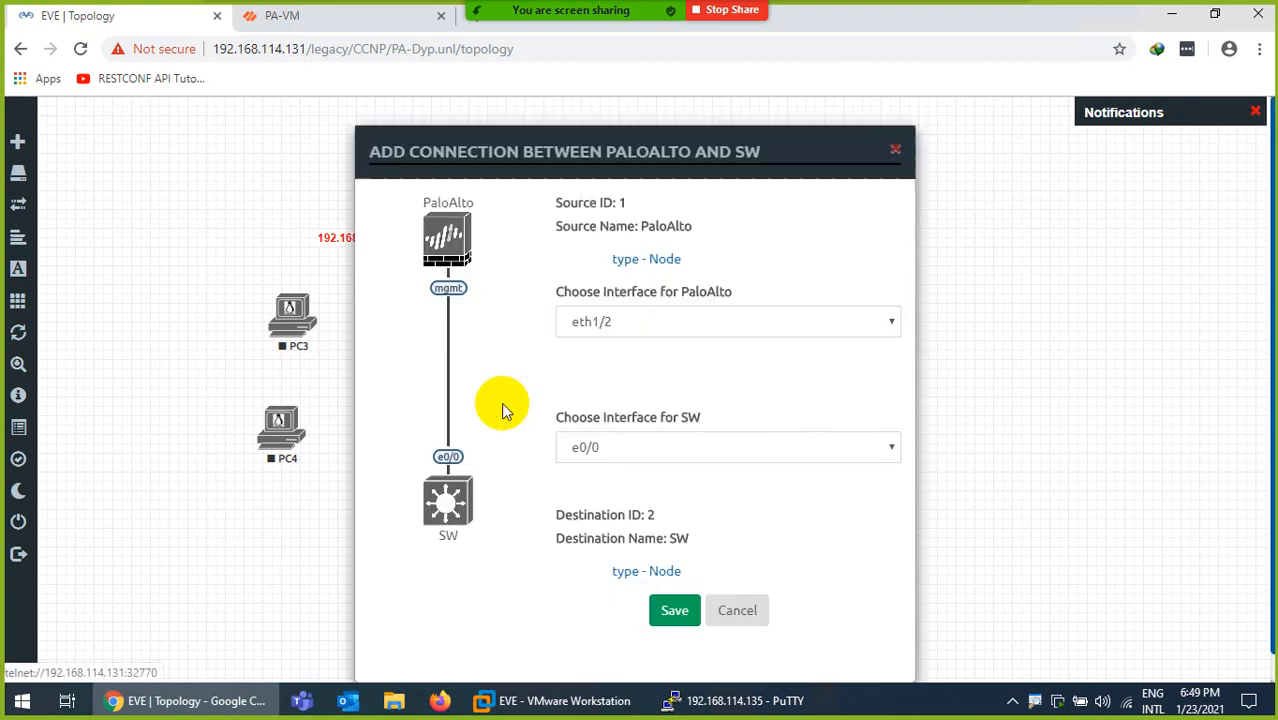
click(671, 609)
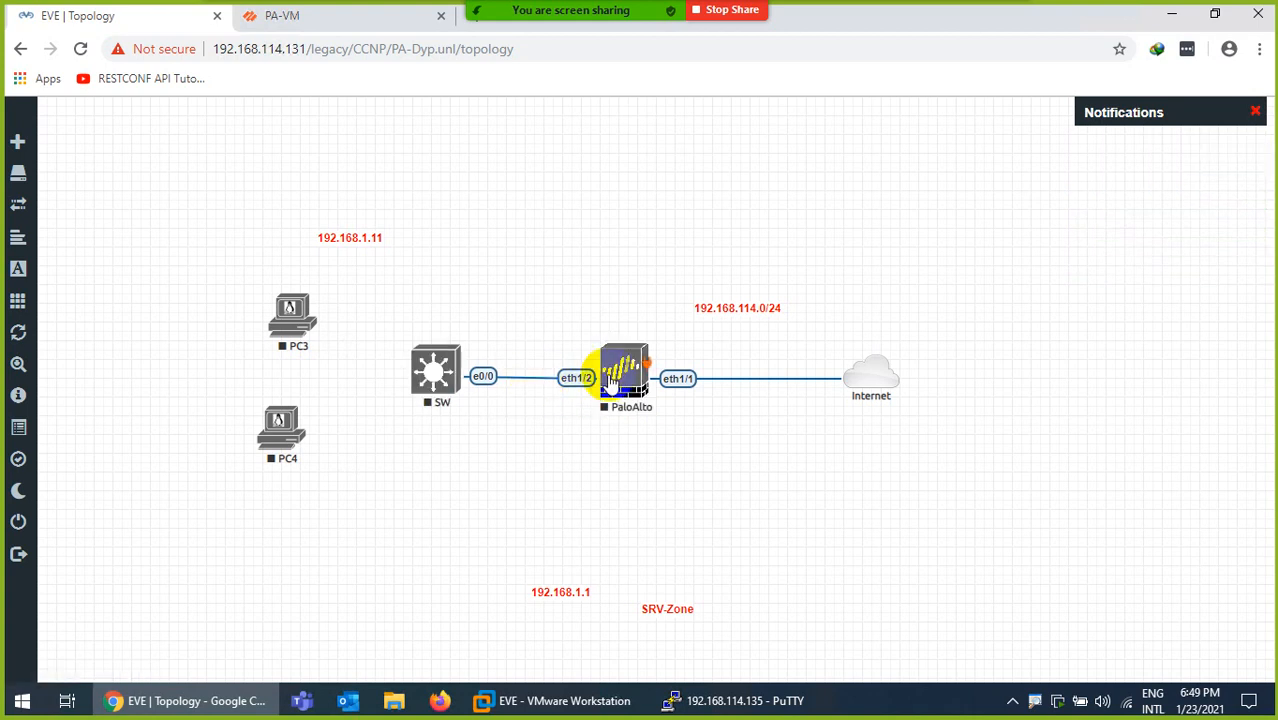
Rearrange the nodes so PaloAlto sits directly below SW
drag(615, 383, 432, 526)
drag(433, 375, 569, 312)
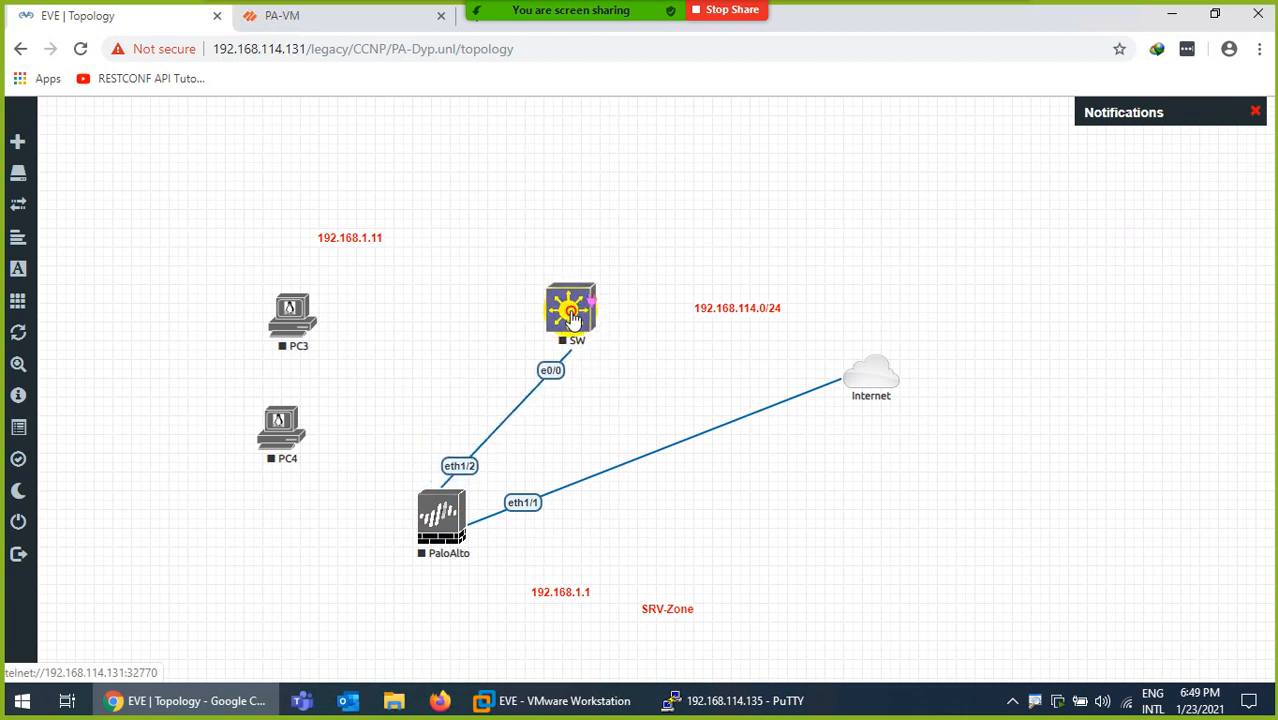
drag(432, 522, 550, 515)
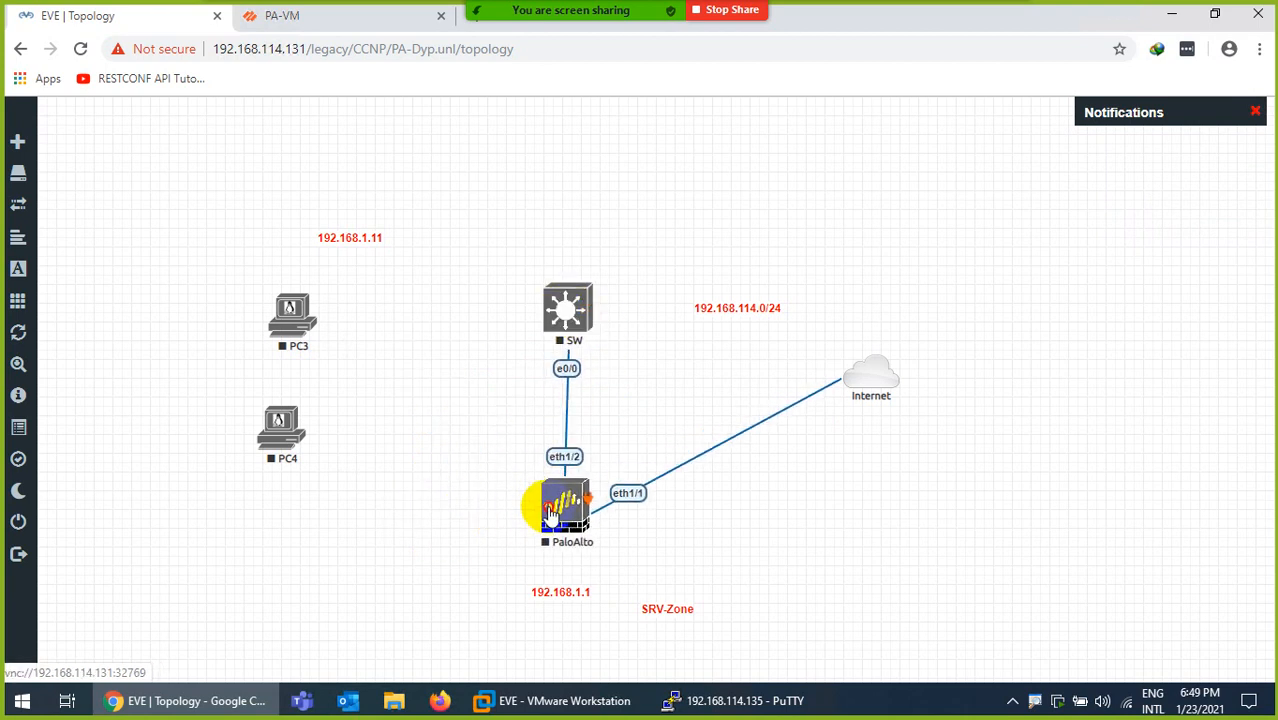
Delete the PaloAlto–Internet link, raise the Internet cloud, and link it to SW e0/1
right_click(668, 481)
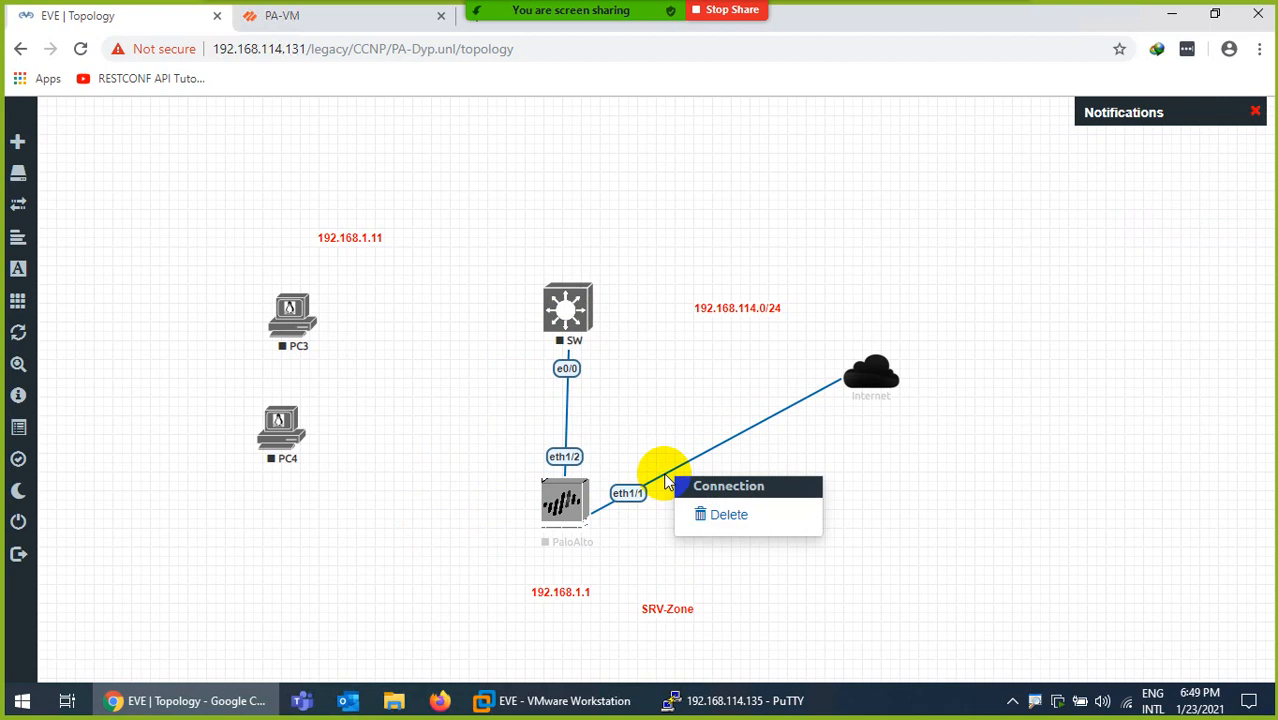
click(707, 522)
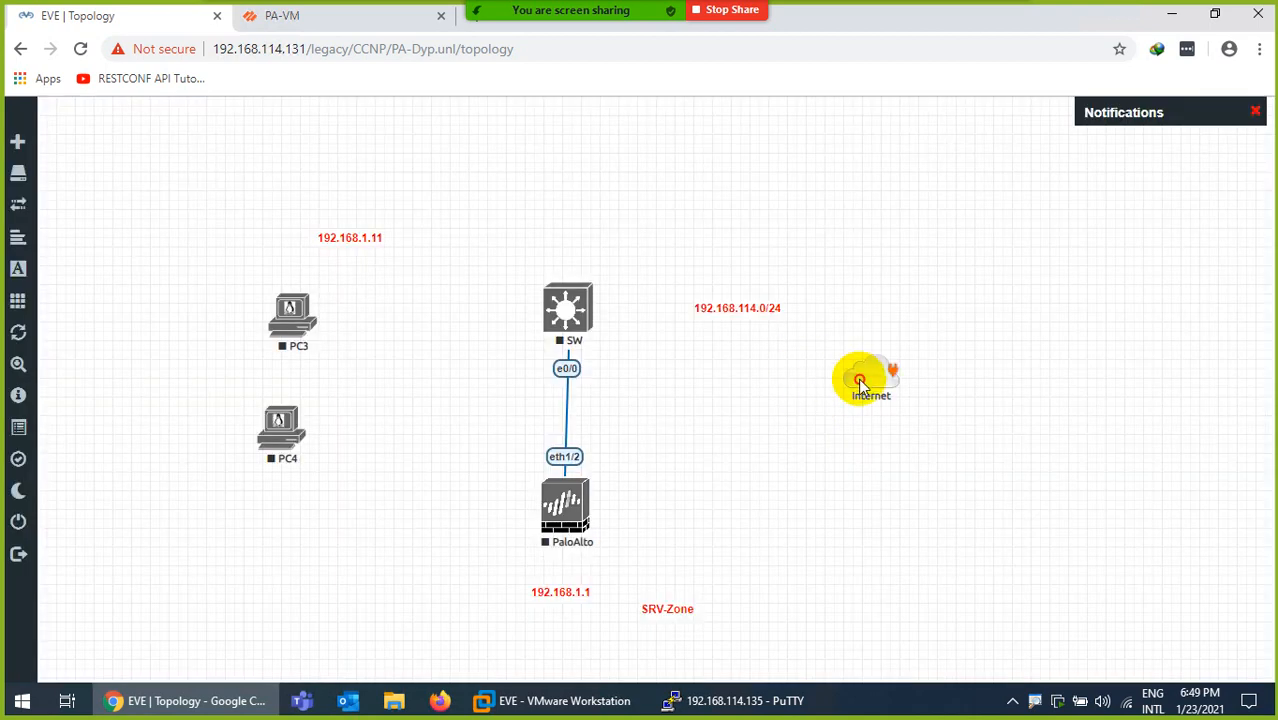
drag(858, 377, 860, 326)
drag(759, 305, 748, 221)
drag(895, 305, 570, 302)
click(681, 513)
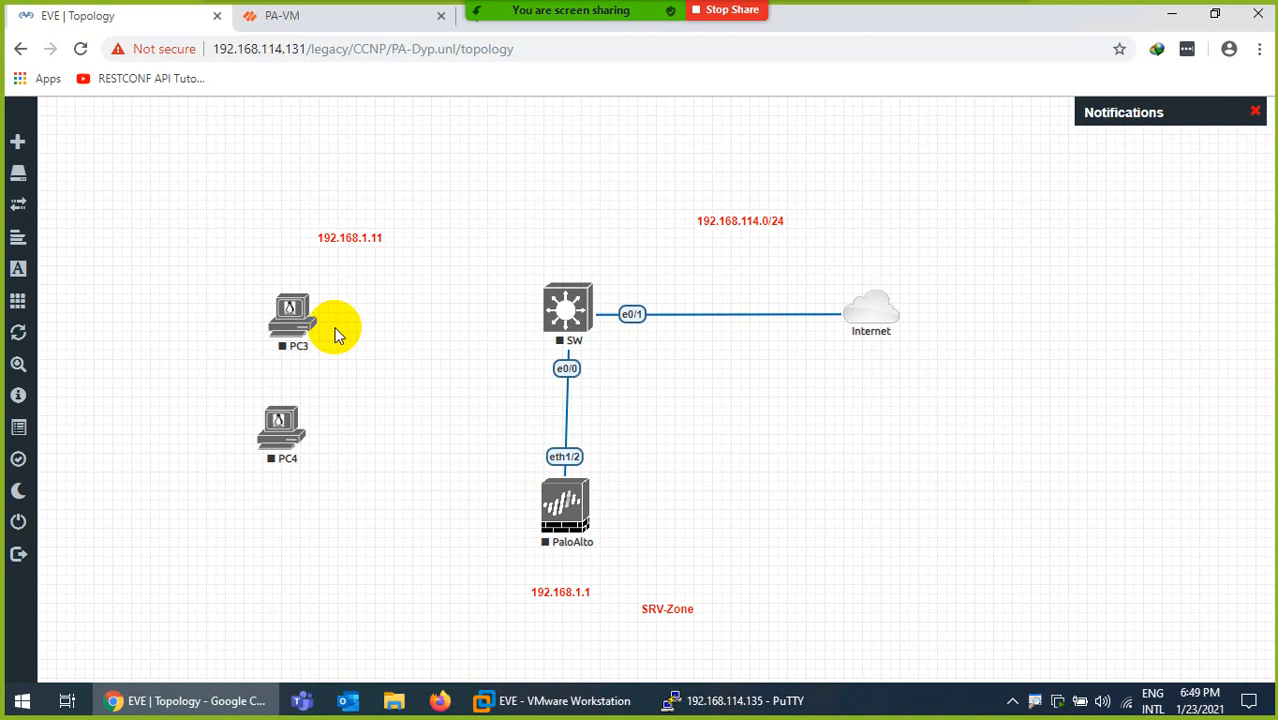
Connect PC4 e0 to SW e0/2 and PC3 e0 to SW e0/3
drag(306, 317, 319, 280)
drag(284, 432, 562, 310)
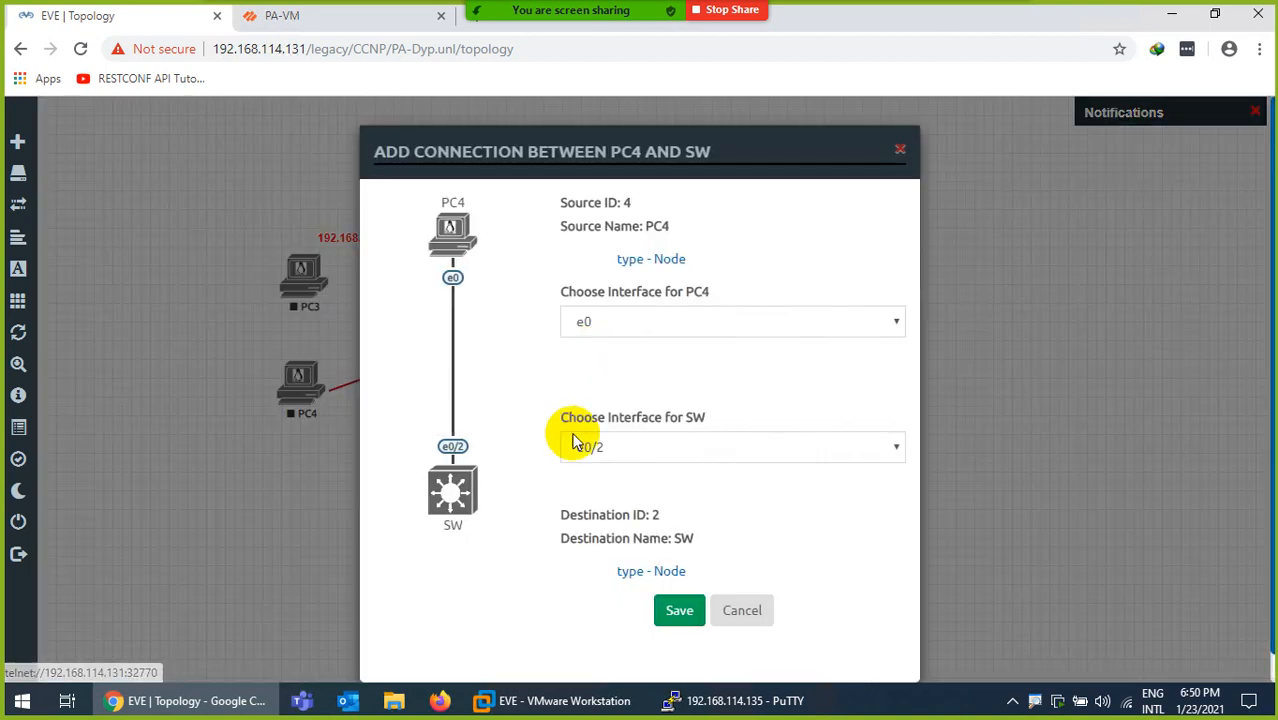
click(677, 611)
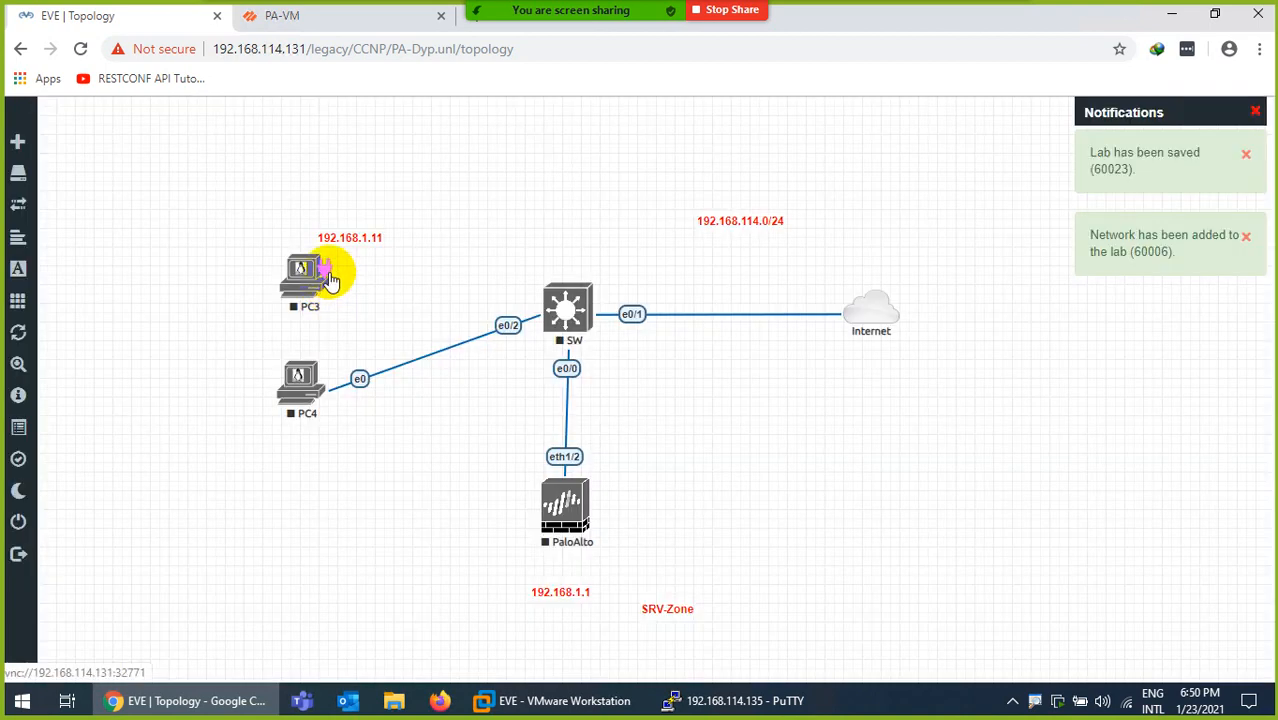
drag(331, 281, 568, 307)
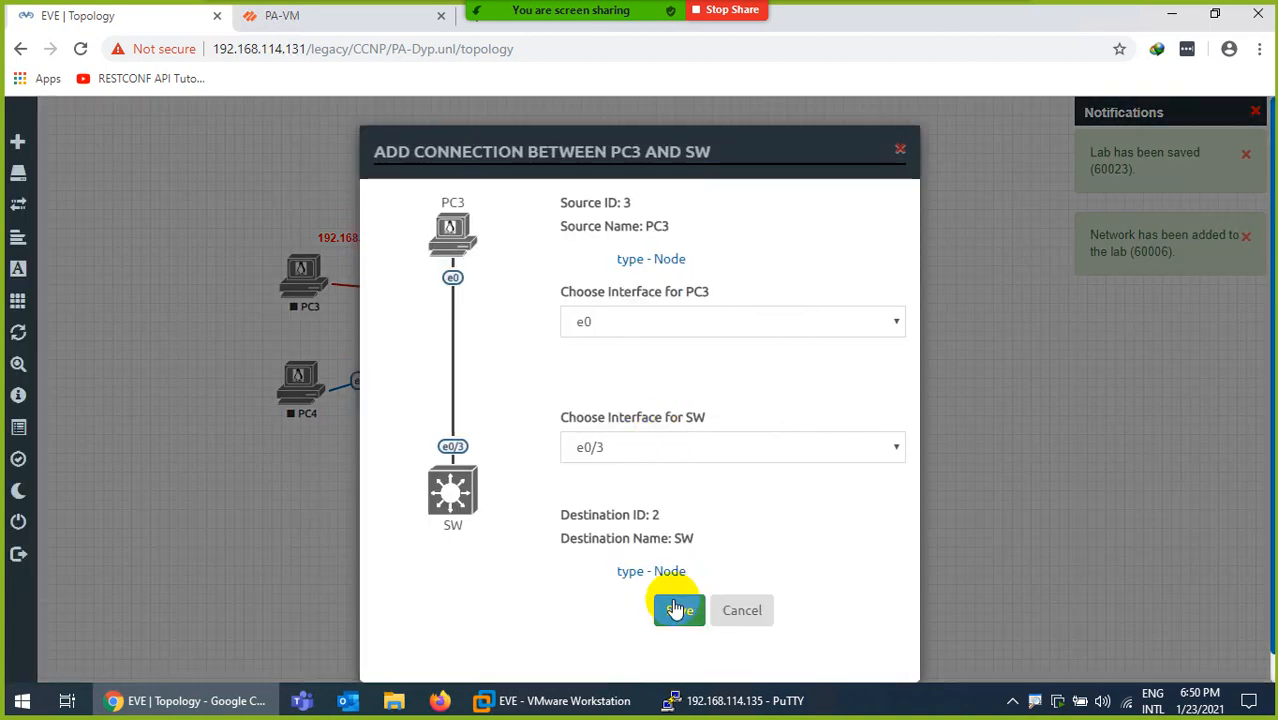
click(677, 609)
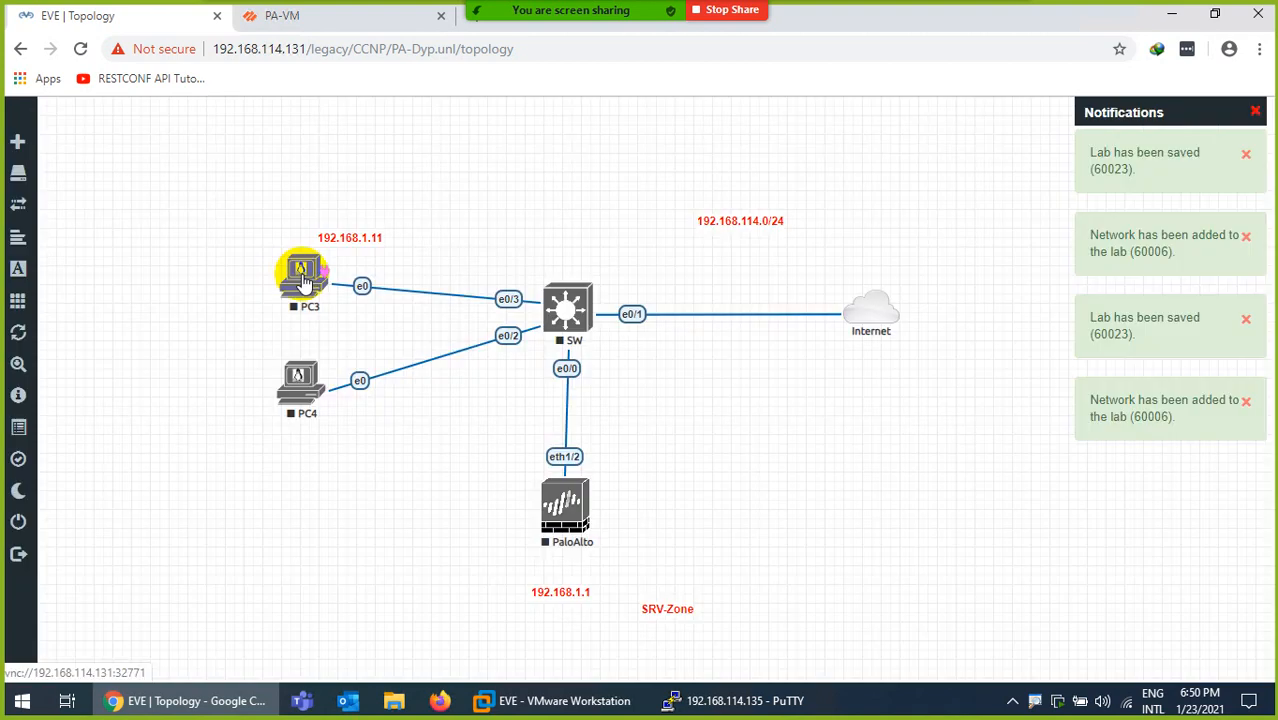
right_click(303, 281)
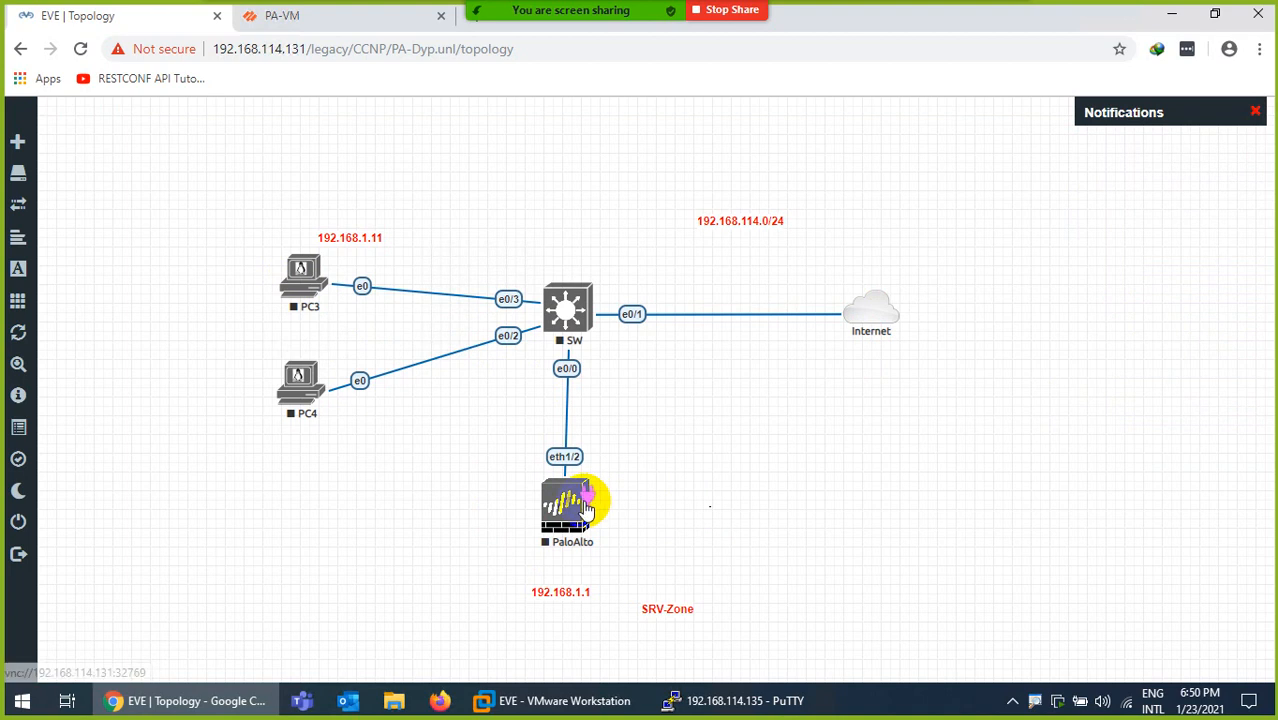
Link the PaloAlto mgmt interface to the Internet cloud and reposition the cloud
drag(610, 503, 869, 310)
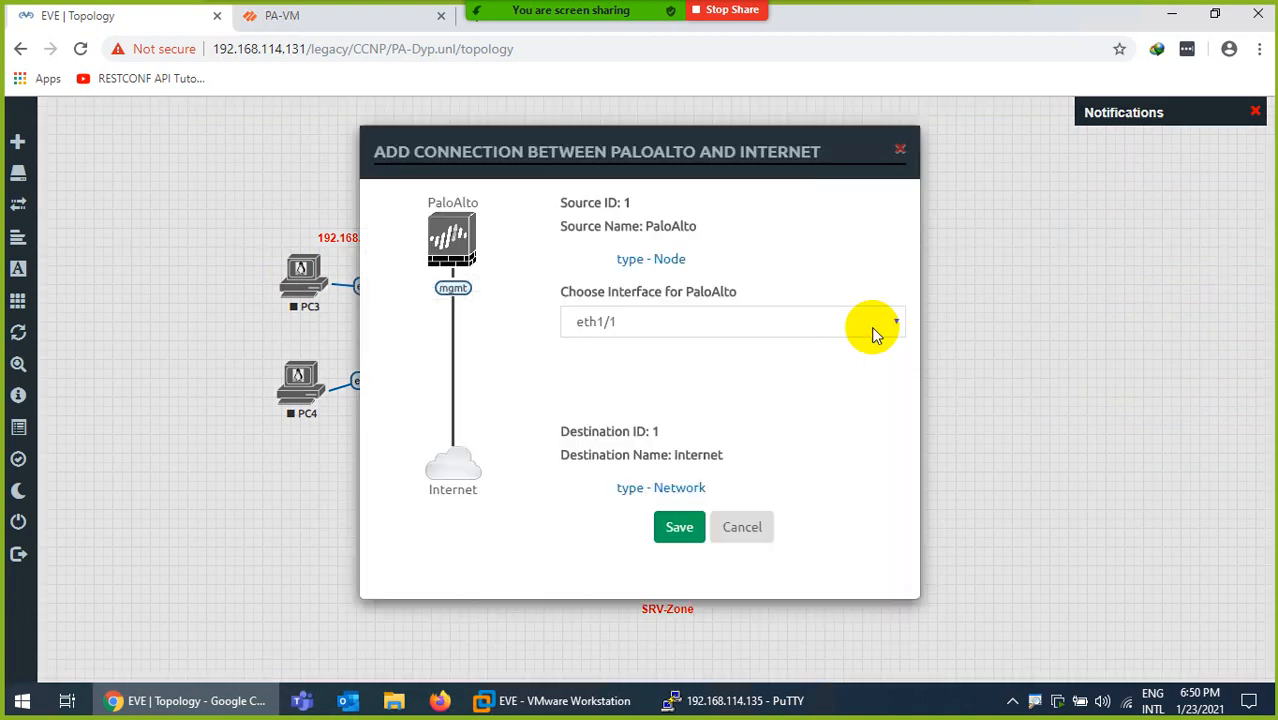
click(617, 325)
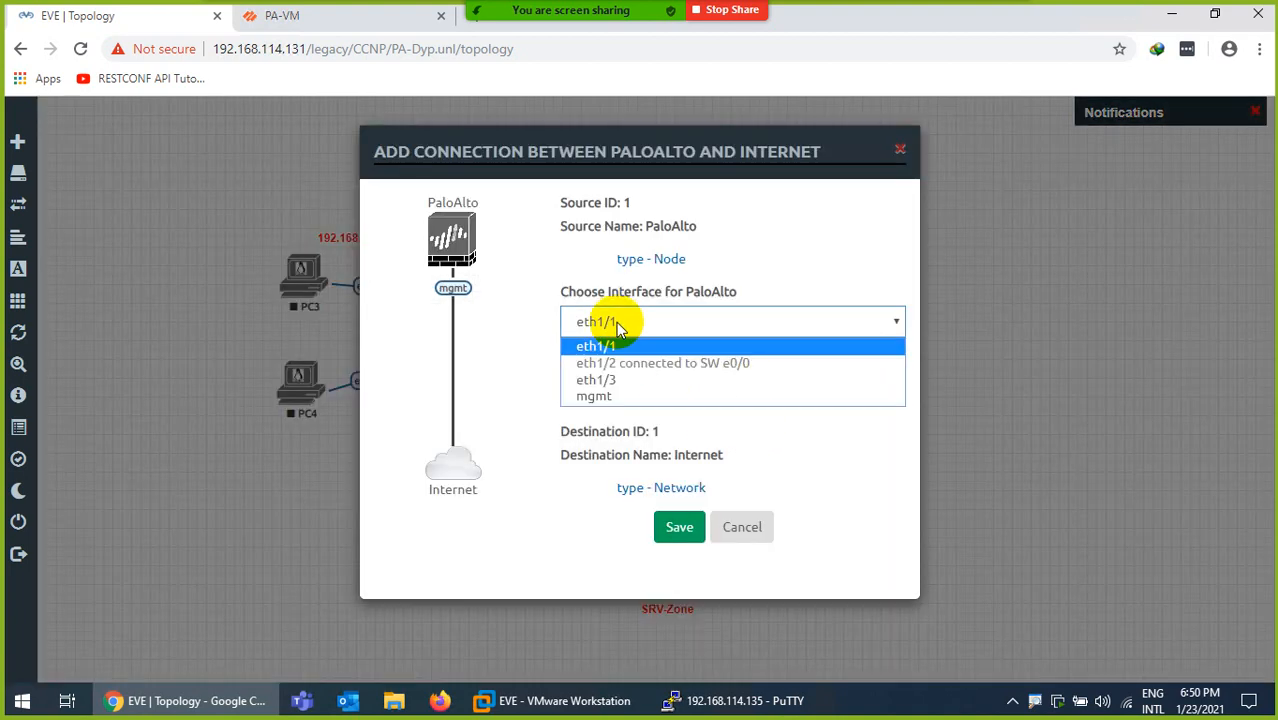
click(610, 396)
click(672, 533)
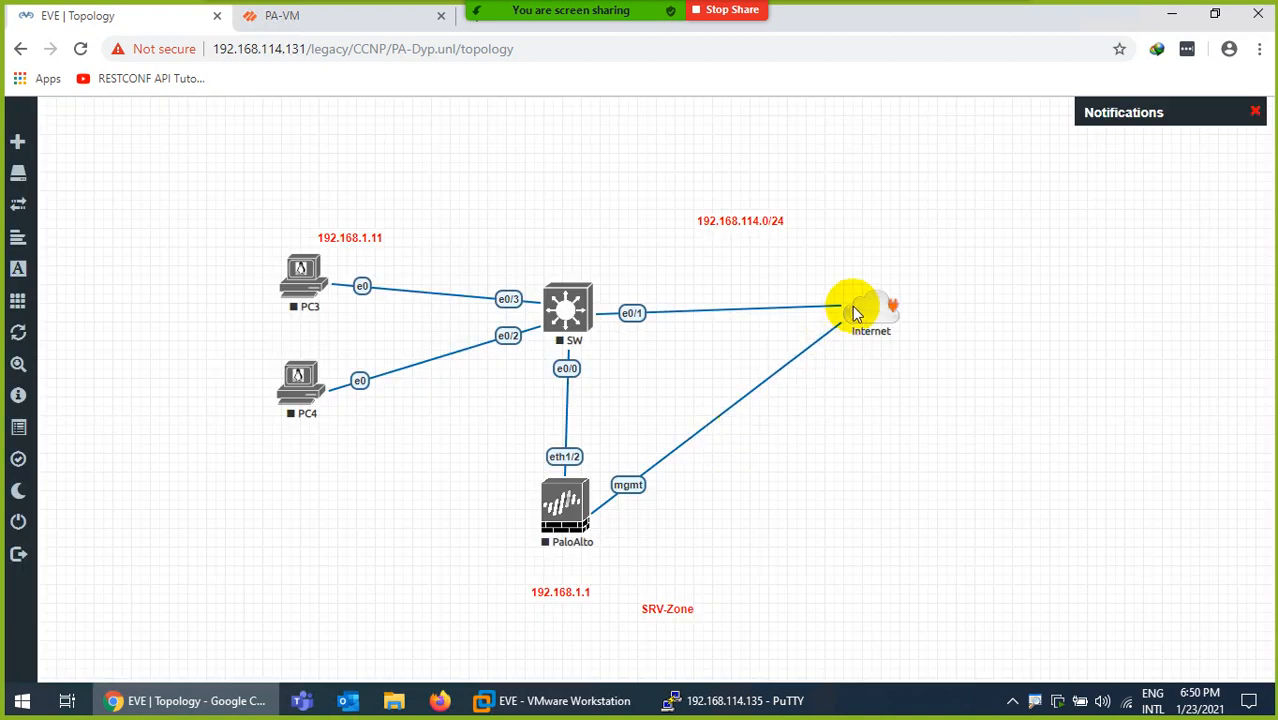
drag(852, 310, 873, 392)
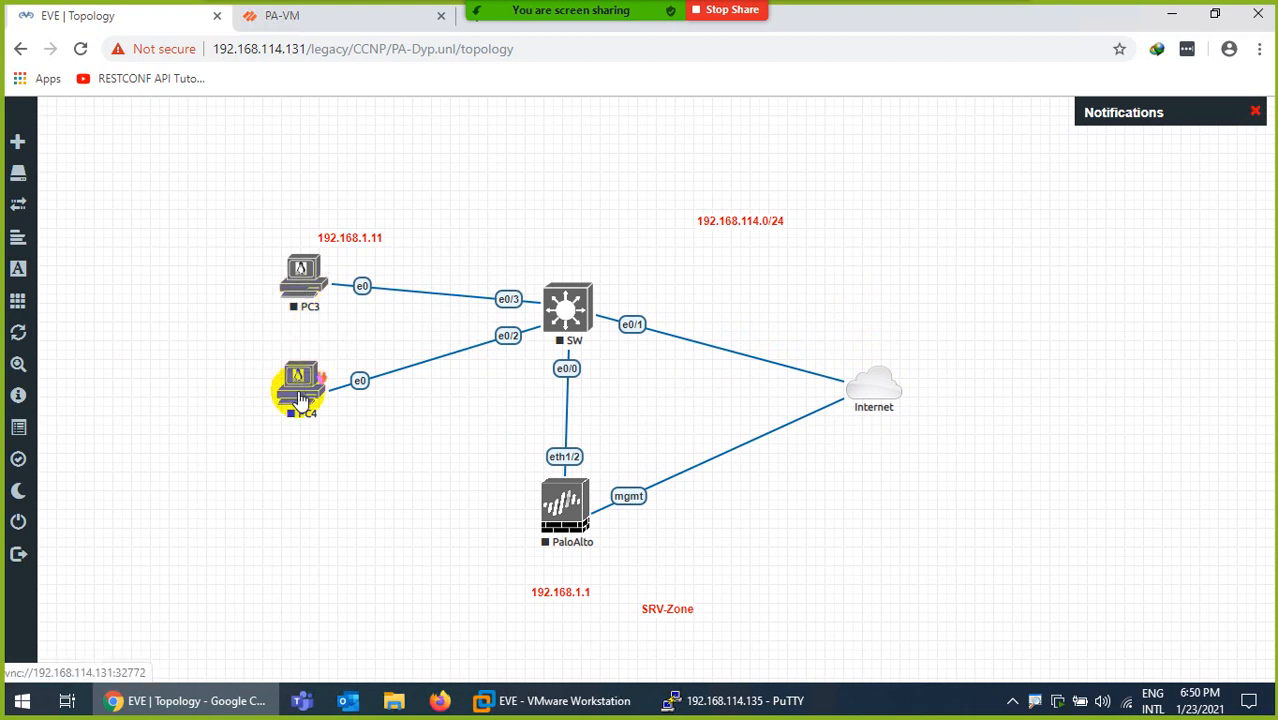
drag(873, 398, 882, 405)
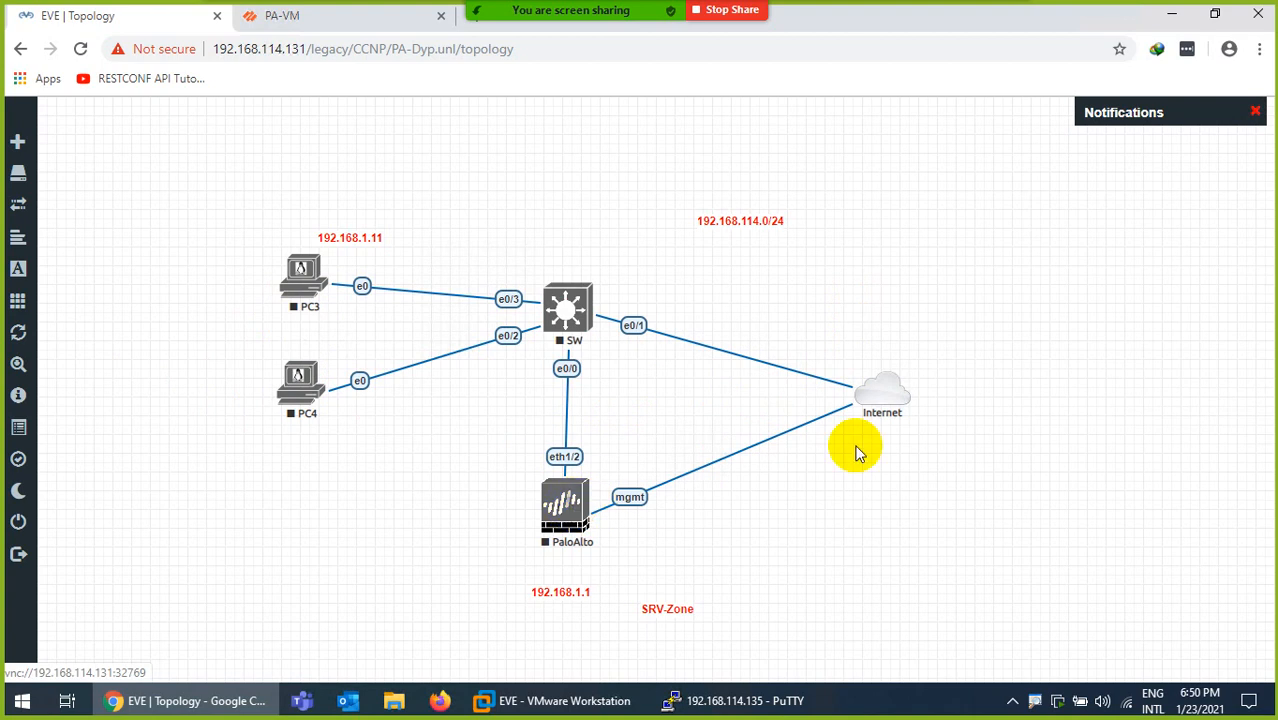
Delete the PaloAlto–Internet mgmt link and shift the Internet cloud slightly up
right_click(786, 439)
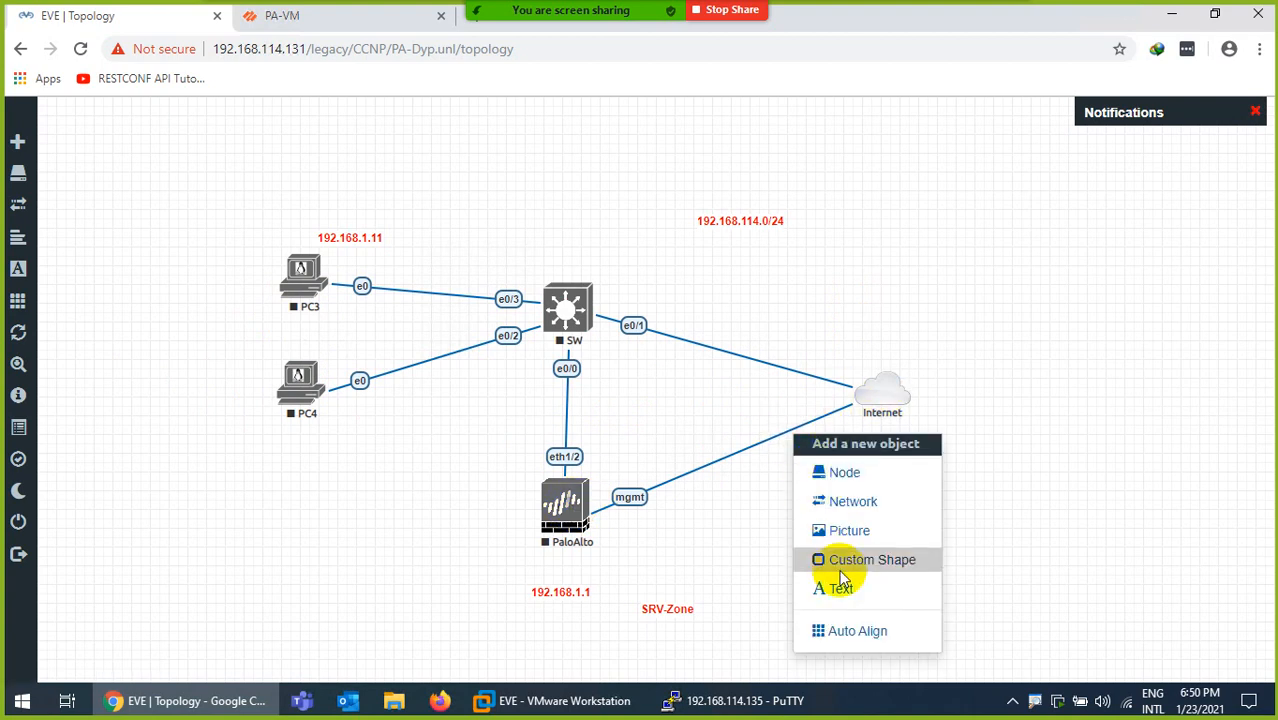
click(702, 508)
right_click(636, 494)
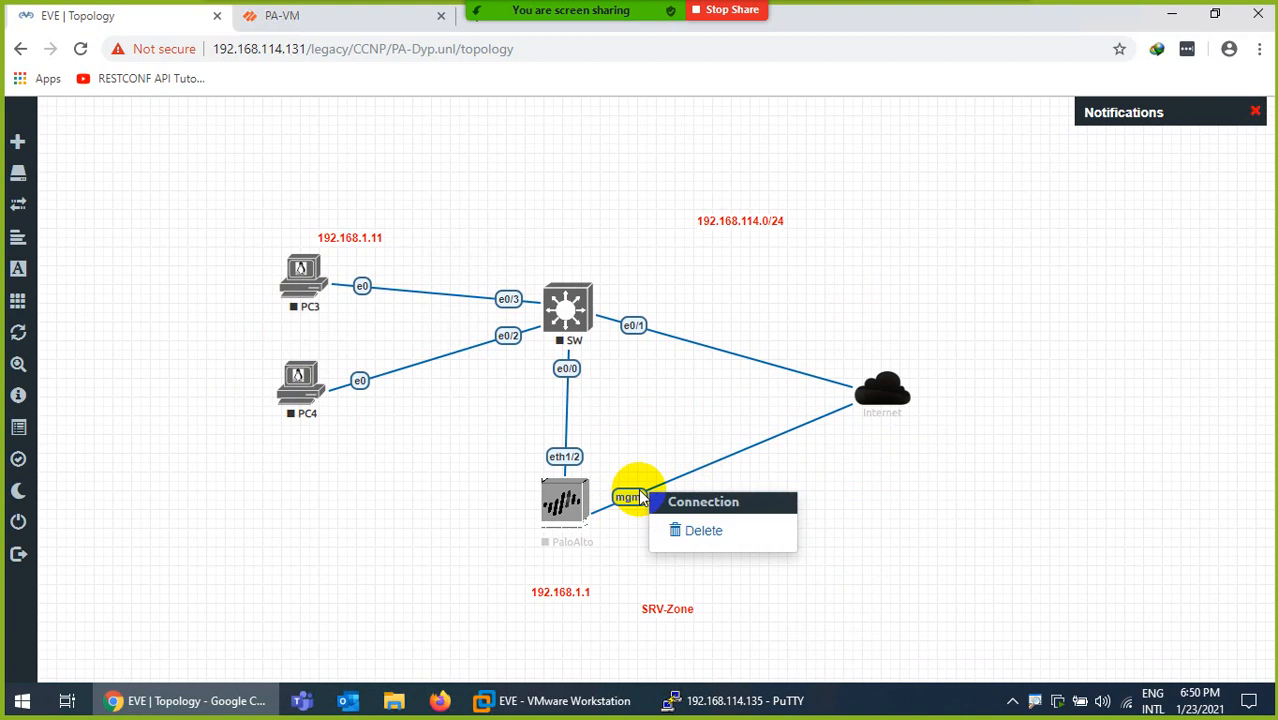
click(684, 529)
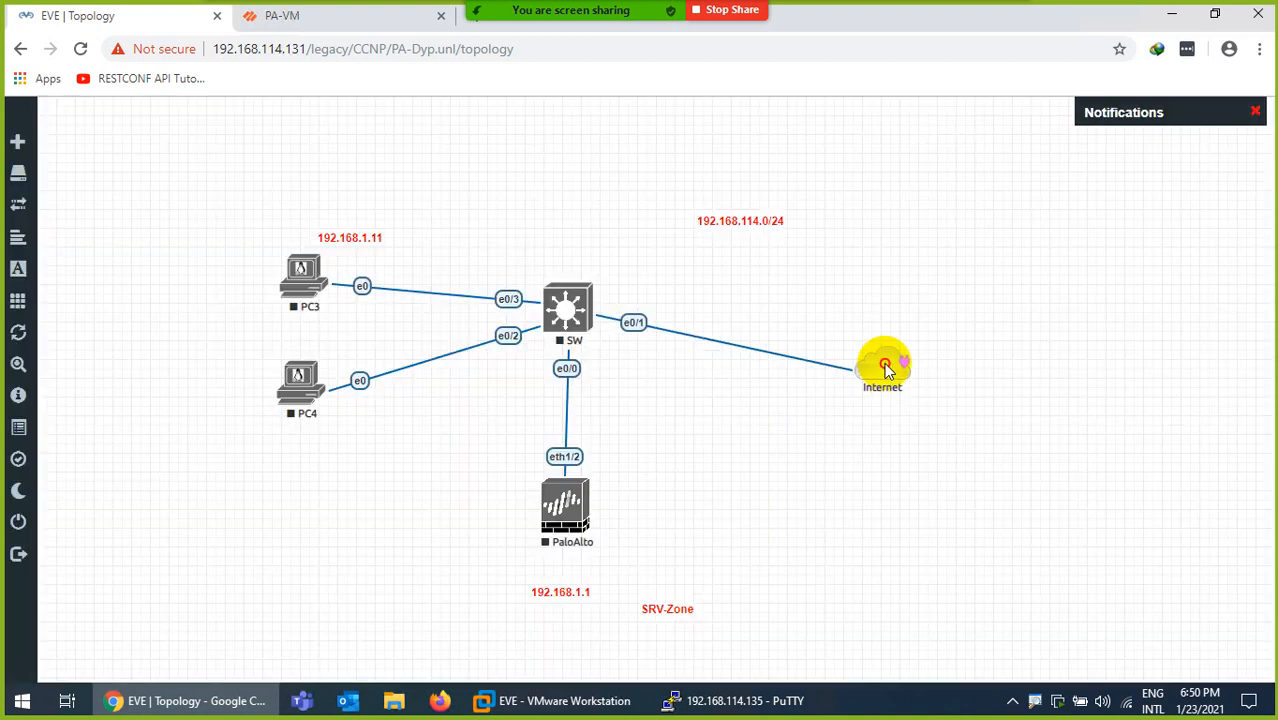
drag(888, 322, 889, 315)
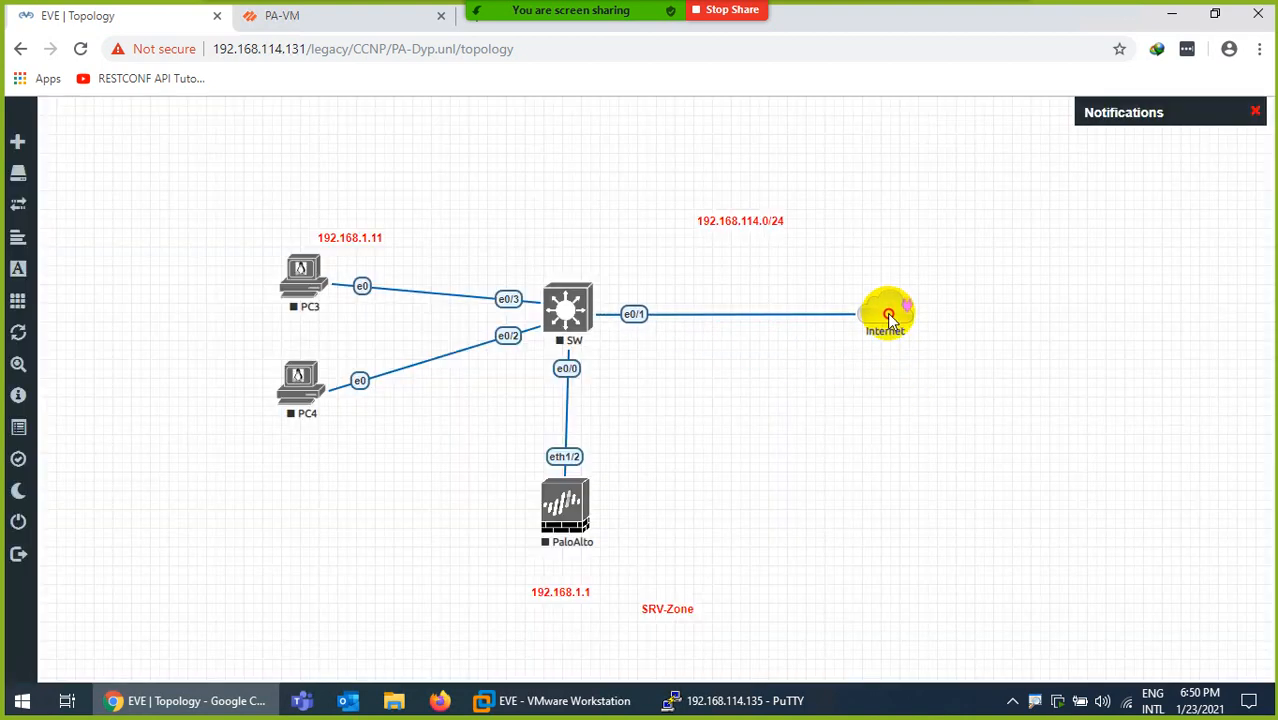
Add a new Management(Cloud0) network named MGMT
right_click(846, 455)
click(887, 527)
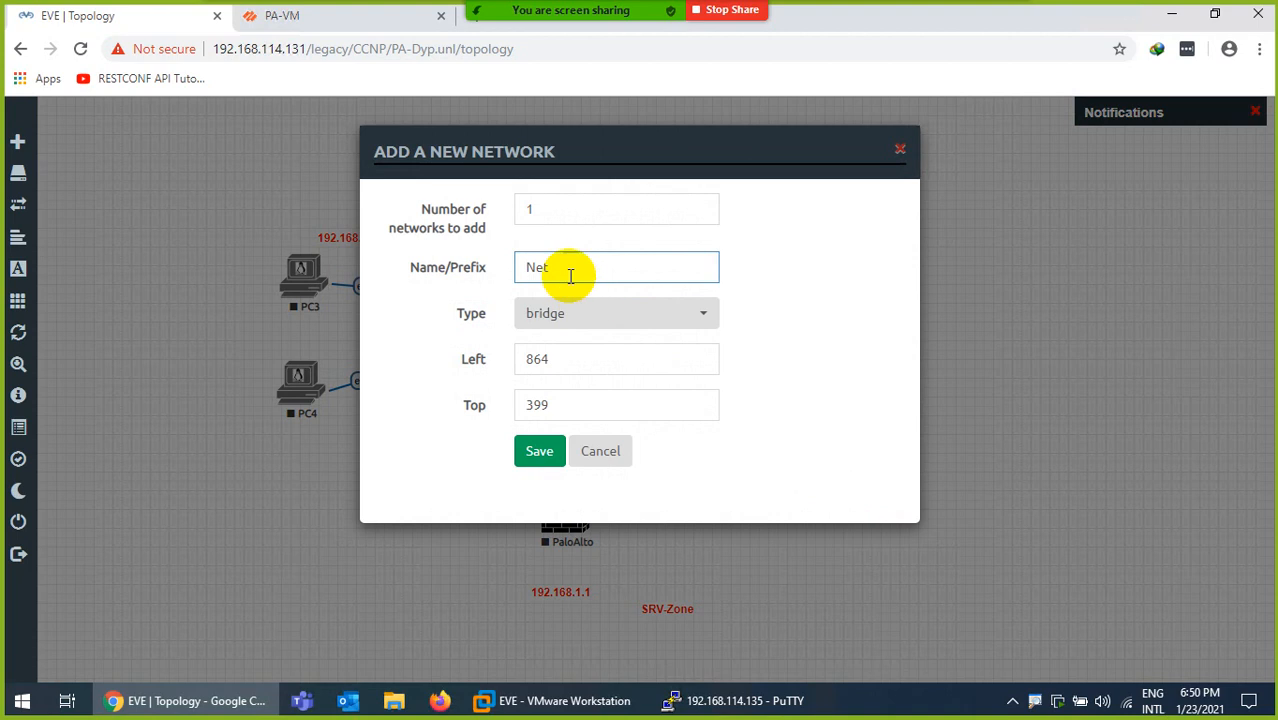
drag(568, 271, 490, 275)
text(M)
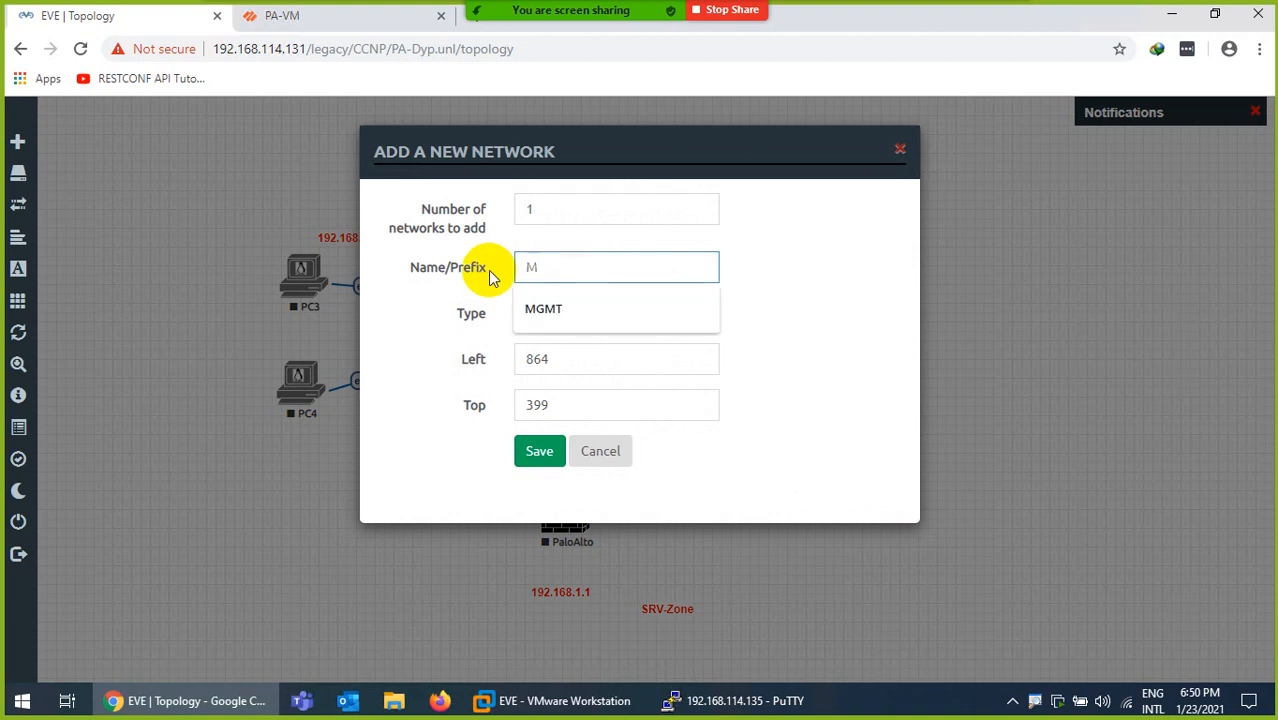
click(530, 306)
click(560, 318)
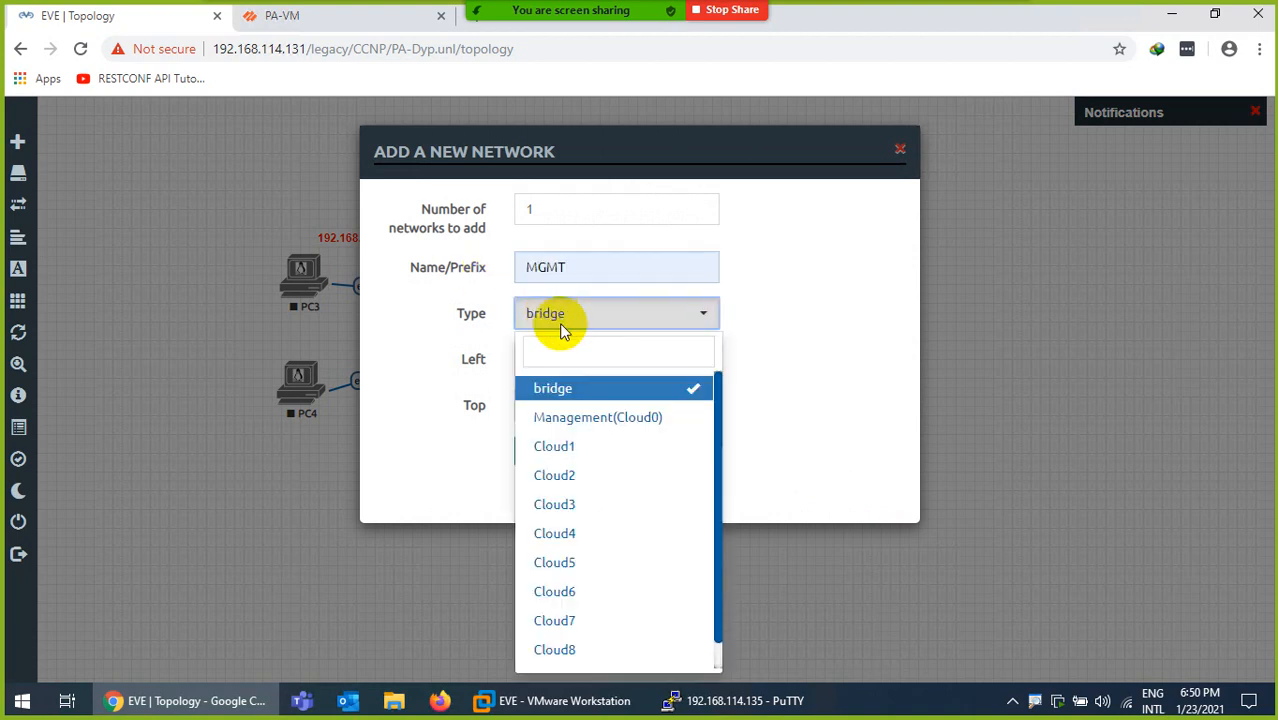
click(567, 420)
click(533, 455)
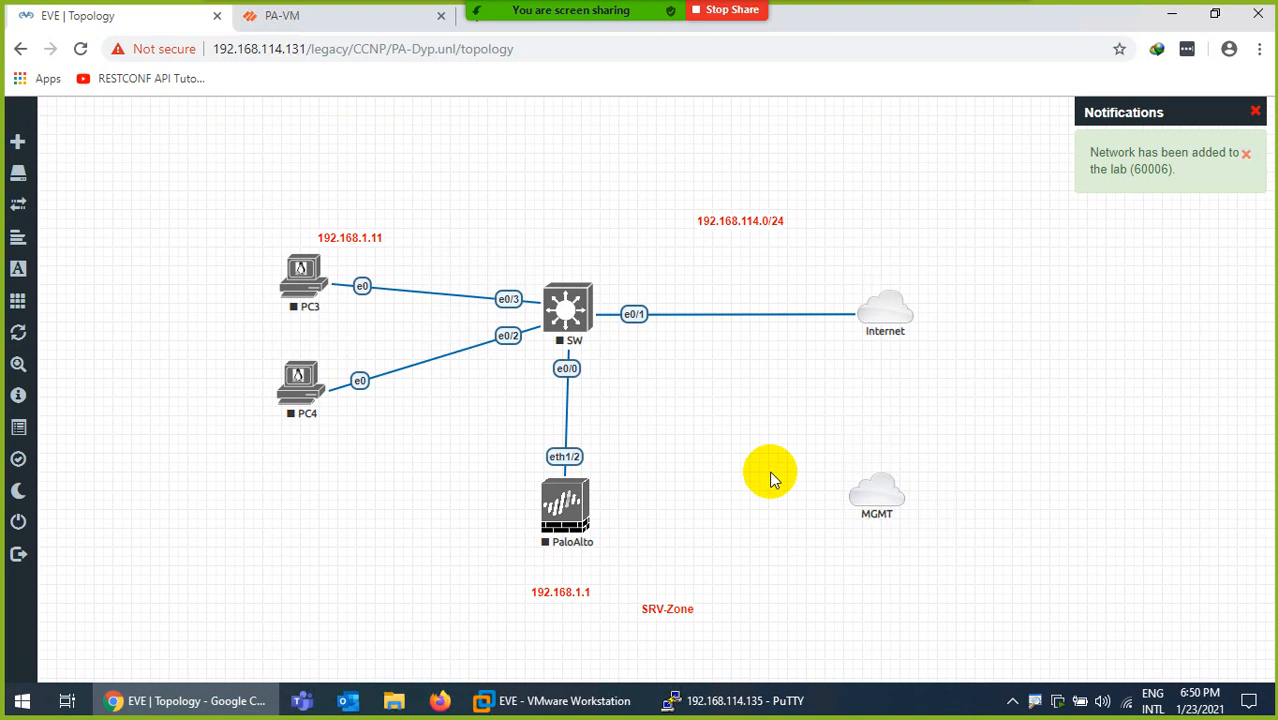
Connect the MGMT cloud to PaloAlto's mgmt interface
drag(891, 512, 568, 520)
click(615, 362)
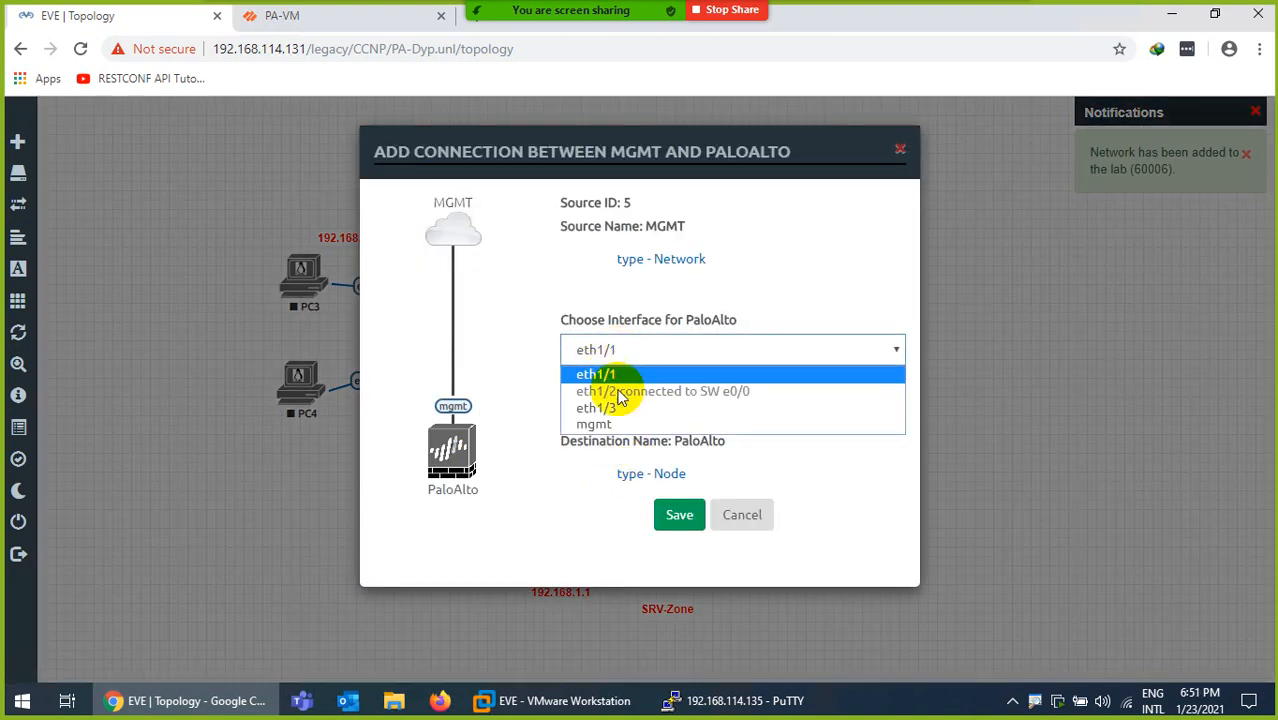
click(600, 422)
click(677, 516)
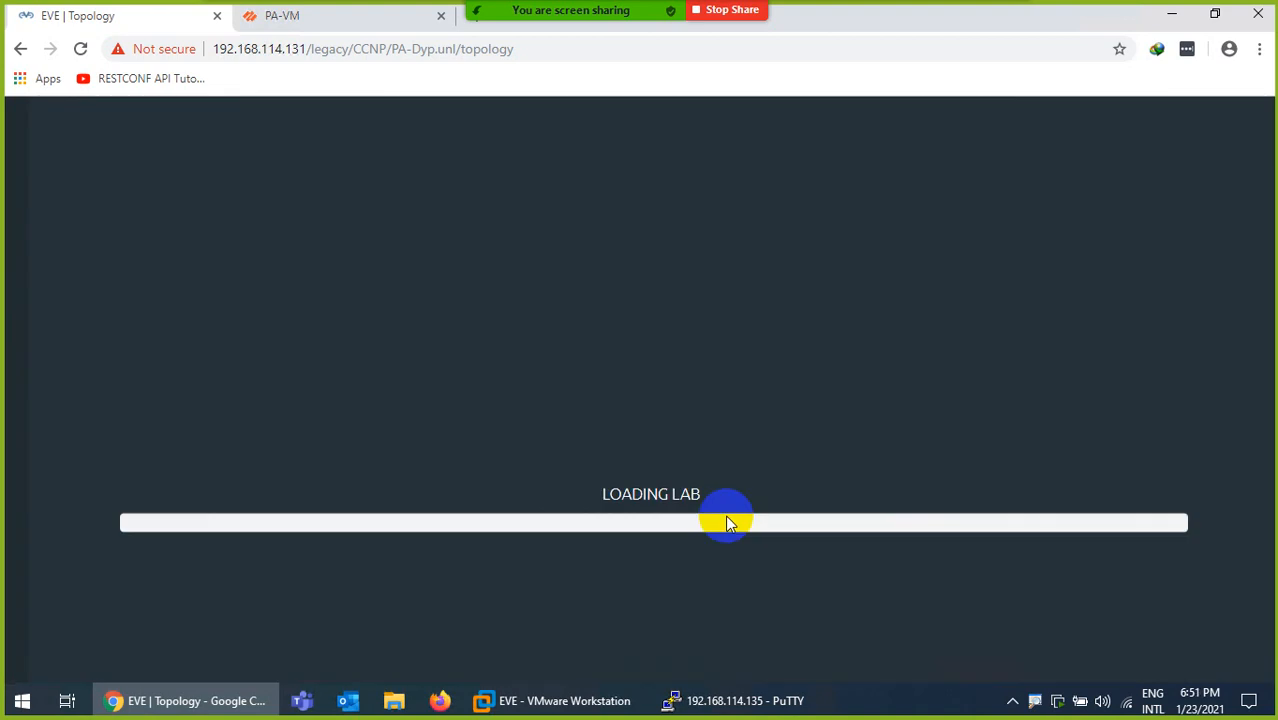
drag(869, 515, 878, 513)
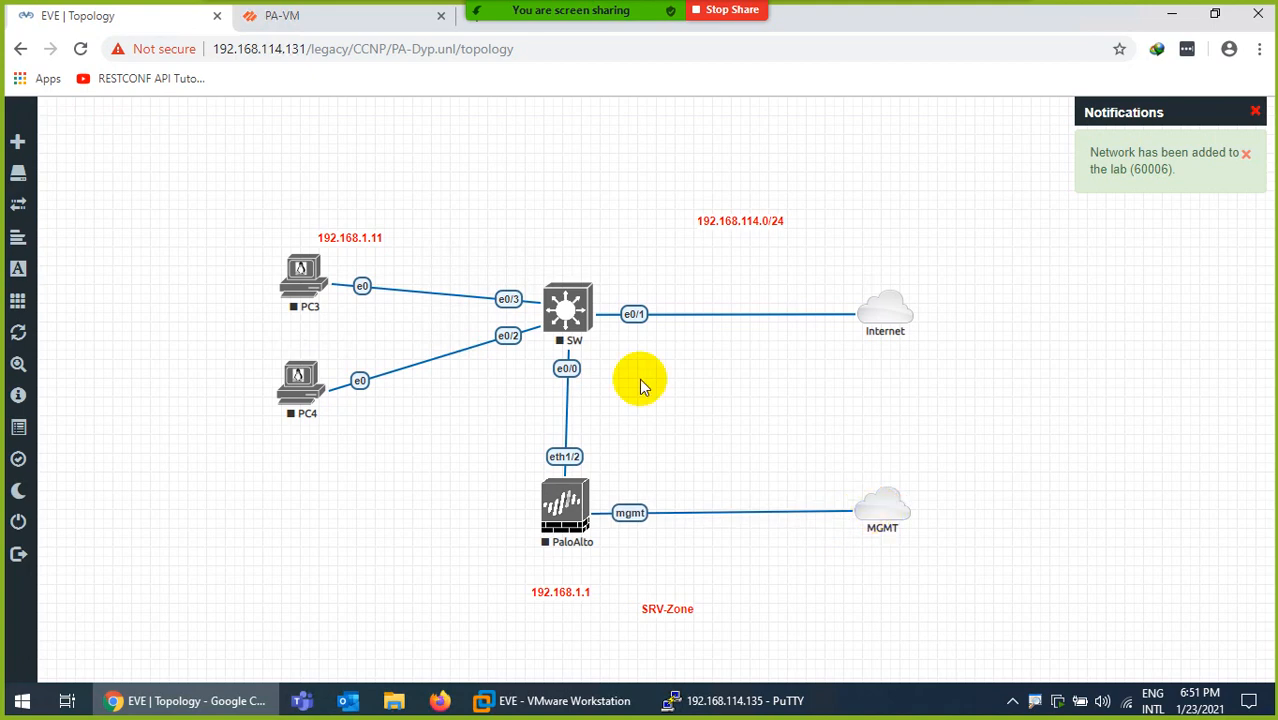
Start the PaloAlto, SW, PC3 and PC4 nodes
right_click(565, 495)
click(608, 456)
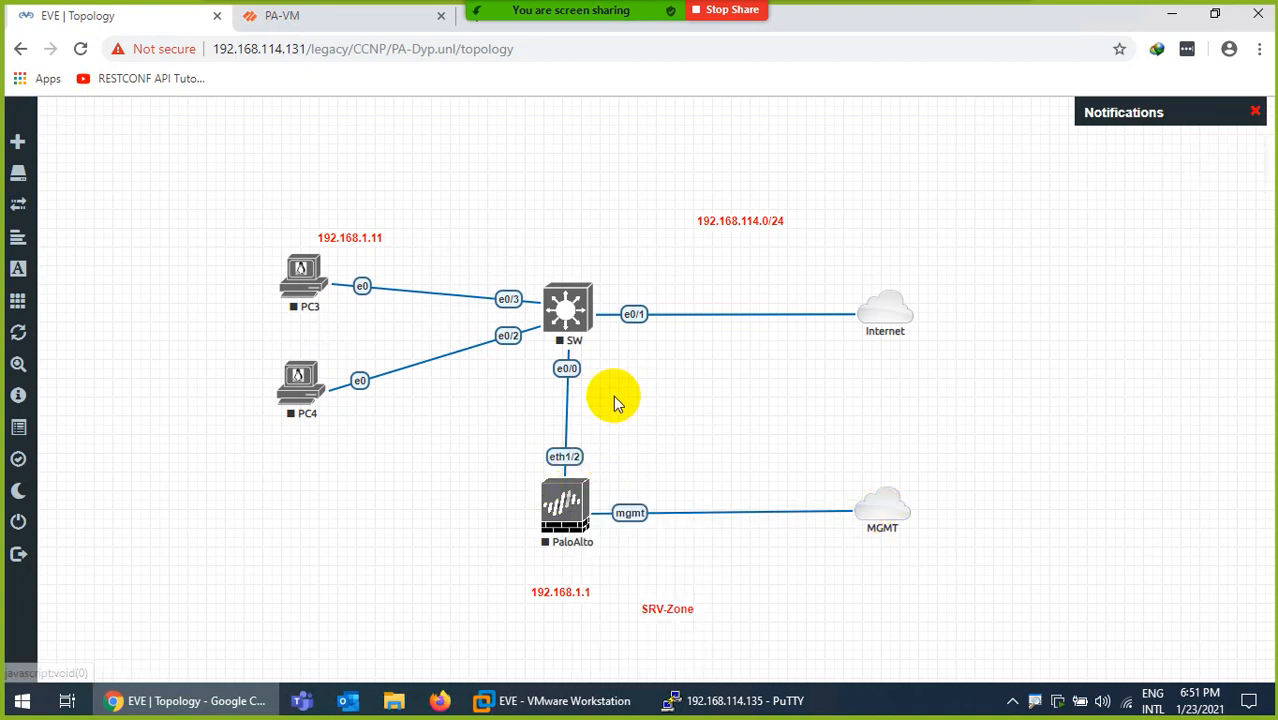
right_click(570, 305)
click(616, 337)
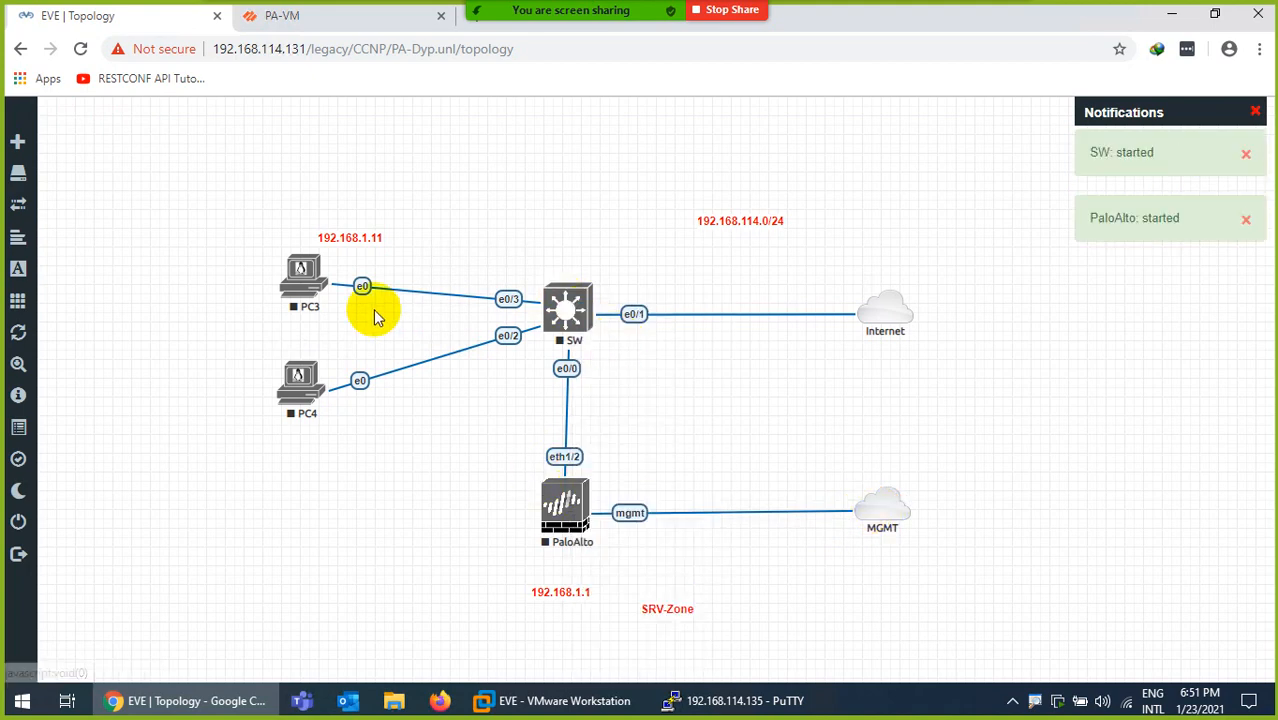
right_click(290, 272)
click(320, 311)
right_click(300, 388)
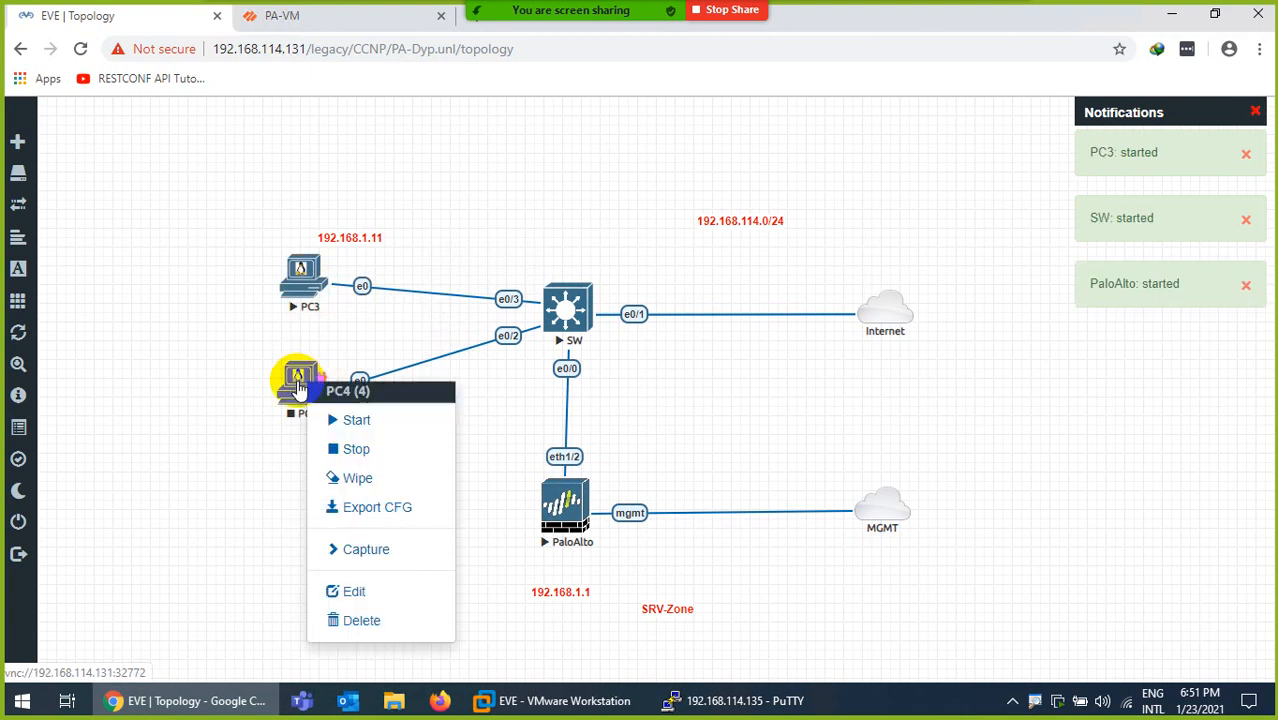
click(333, 421)
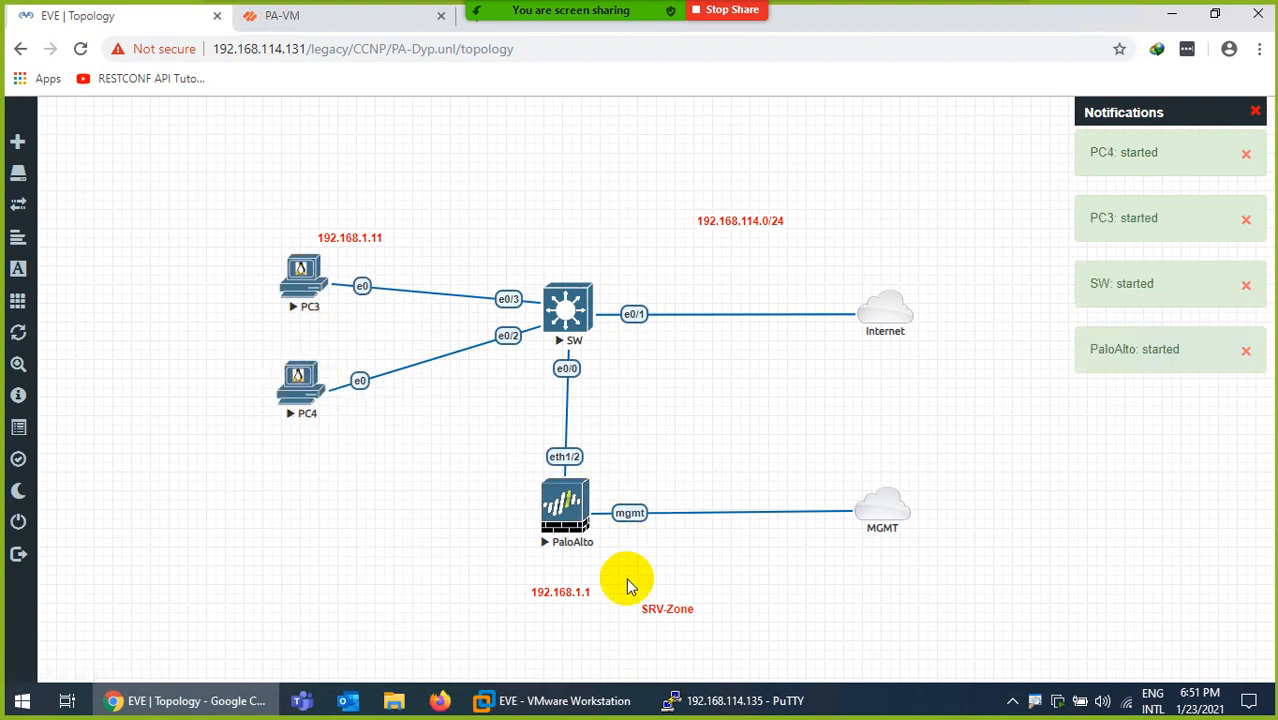
Copy the 192.168.114.0/24 label onto the PaloAlto–MGMT link and move the original below Internet
drag(735, 220, 761, 300)
right_click(761, 302)
click(802, 340)
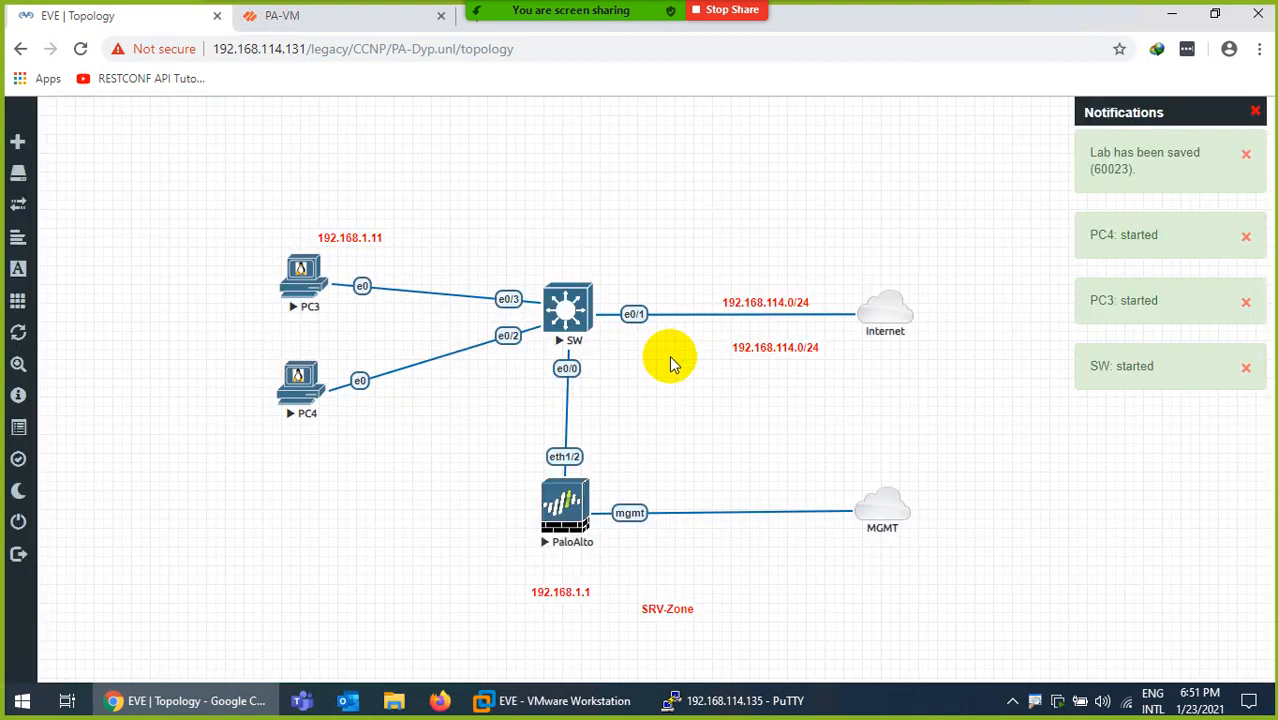
drag(770, 348, 758, 504)
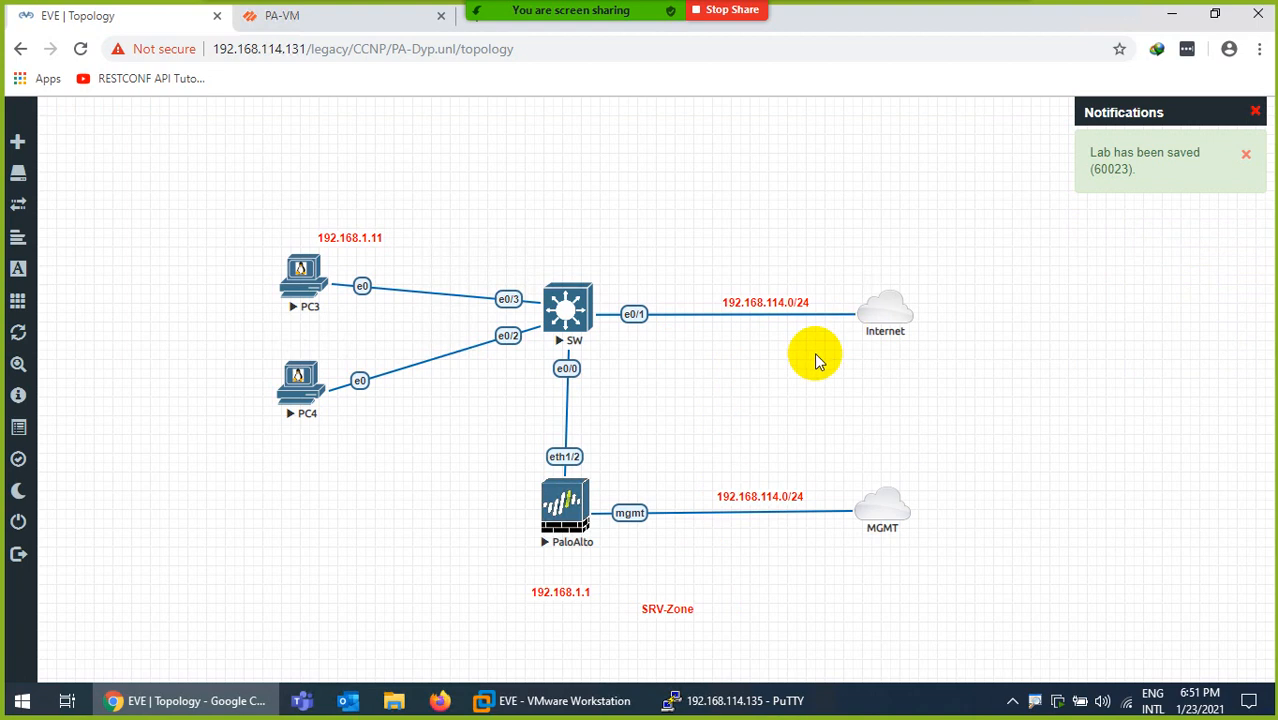
drag(762, 302, 896, 358)
Change the label under the Internet cloud to 192.168.114.2
click(888, 346)
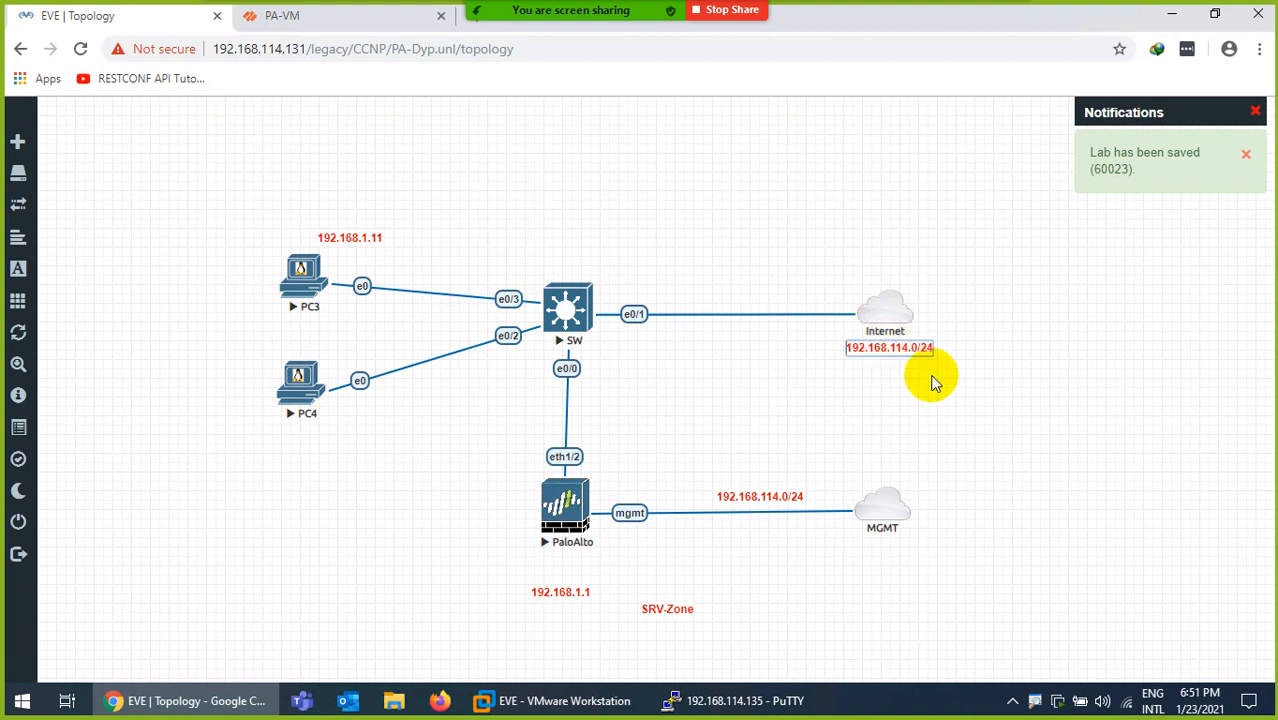
key(Right)
key(Right)
key(Right)
key(Right)
key(Right)
key(Right)
key(Right)
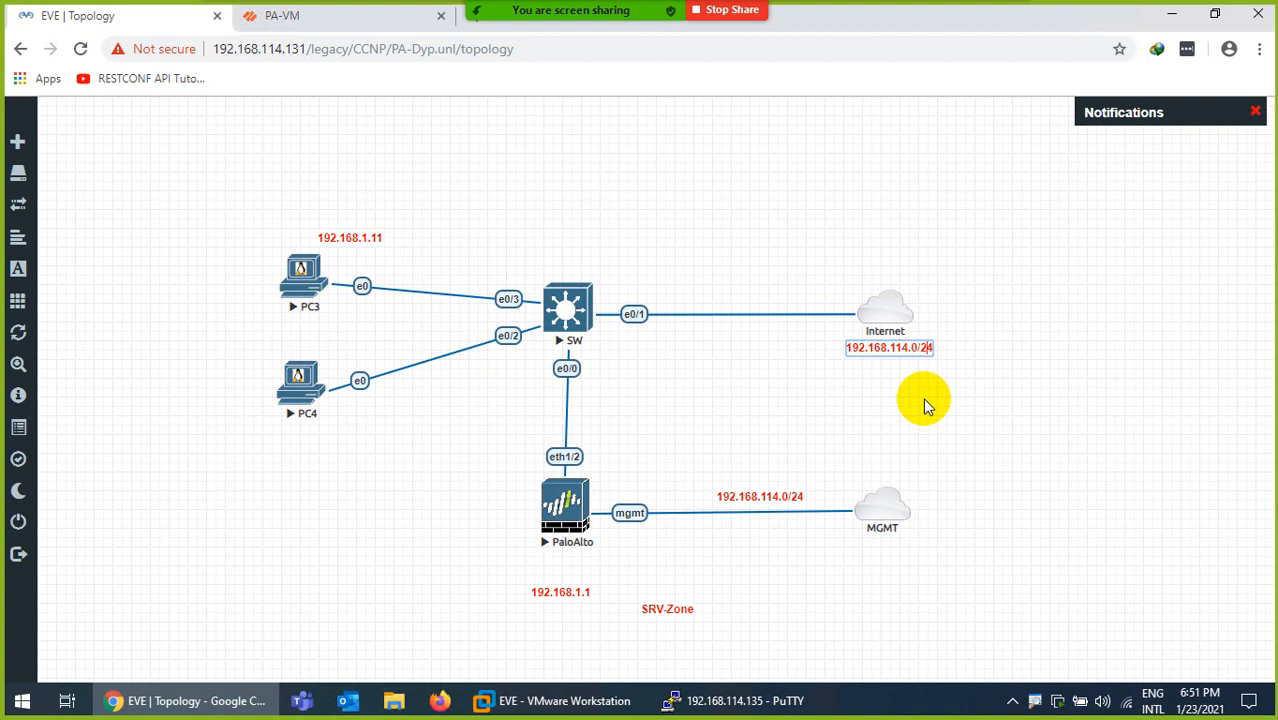
key(BackSpace)
key(BackSpace)
key(BackSpace)
key(BackSpace)
text(2)
key(Return)
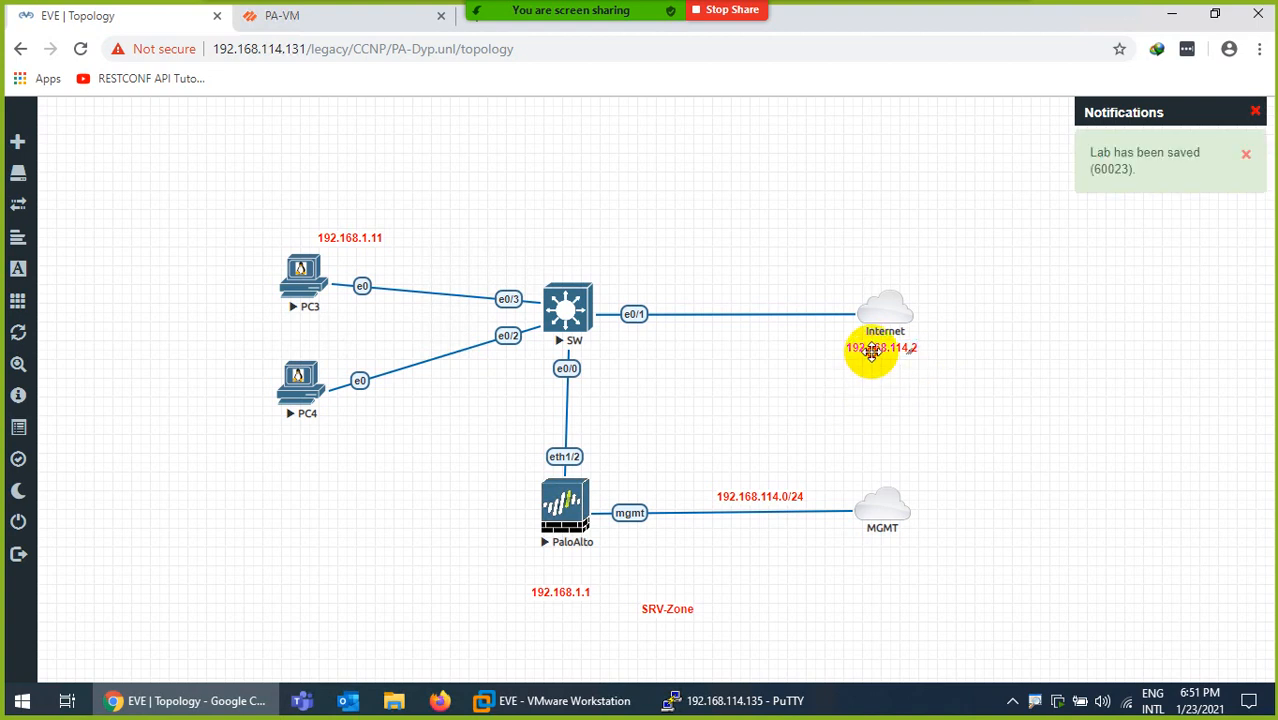
click(790, 387)
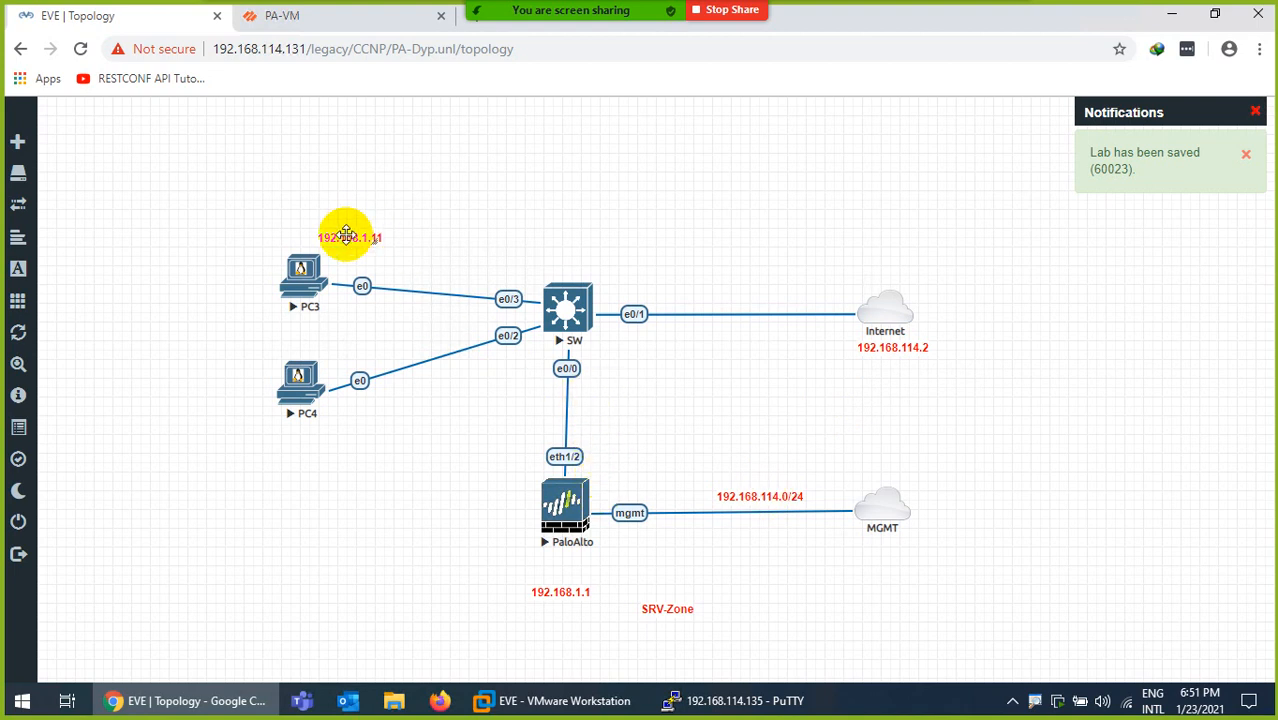
Replace the 192.168.1.11 label with DHPC labels under PC4 and above PC3
drag(345, 235, 302, 436)
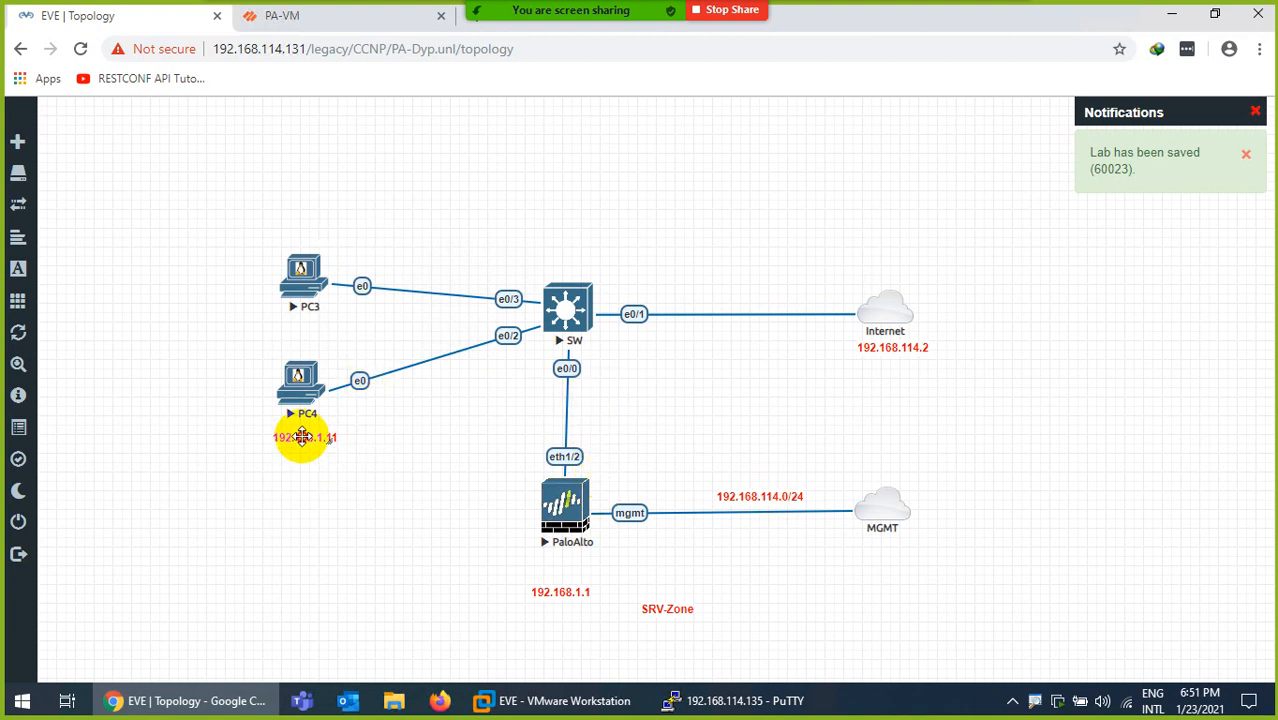
key(Delete)
key(Delete)
key(Delete)
key(Delete)
key(Delete)
key(Delete)
key(Delete)
key(Delete)
key(Delete)
key(Delete)
key(Delete)
key(Delete)
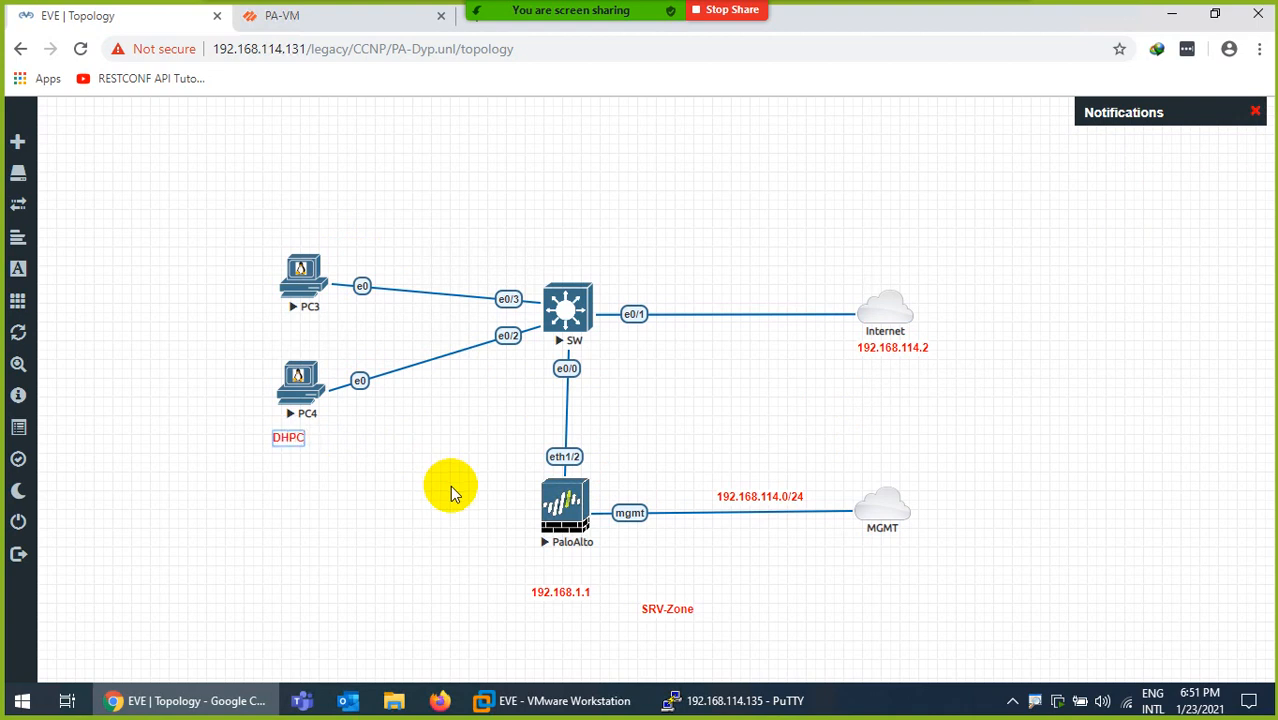
click(450, 486)
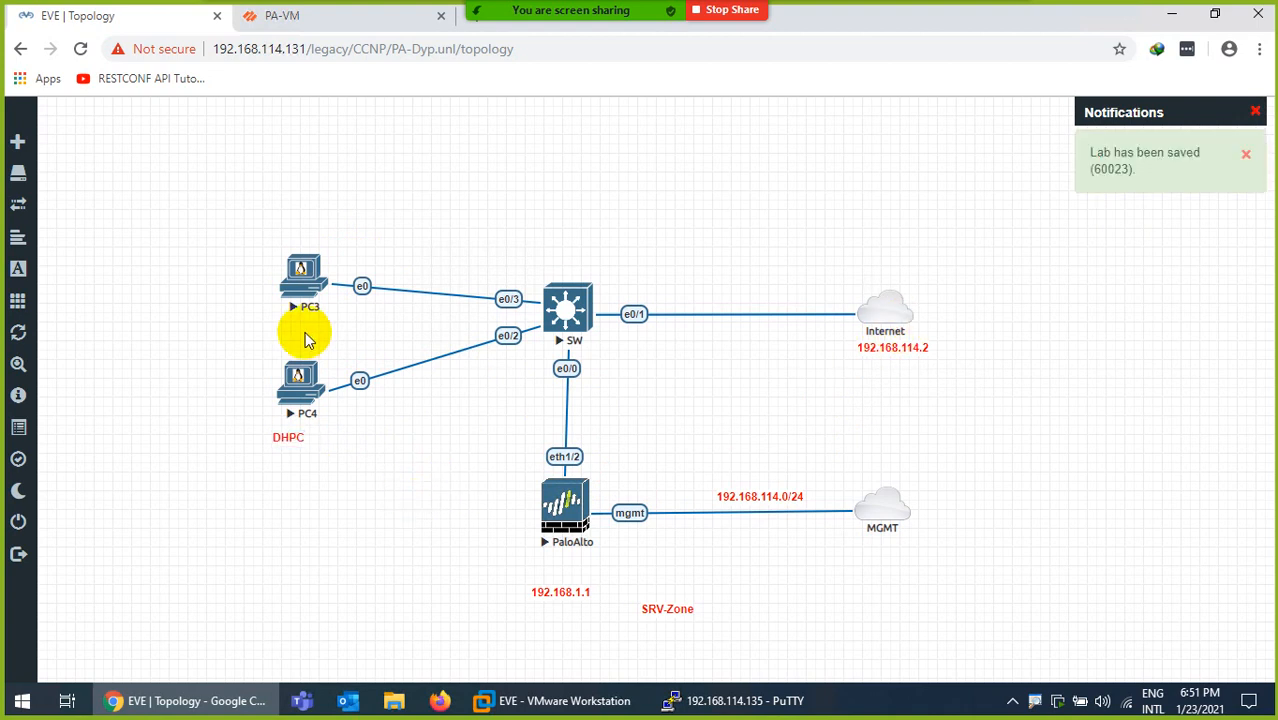
right_click(291, 432)
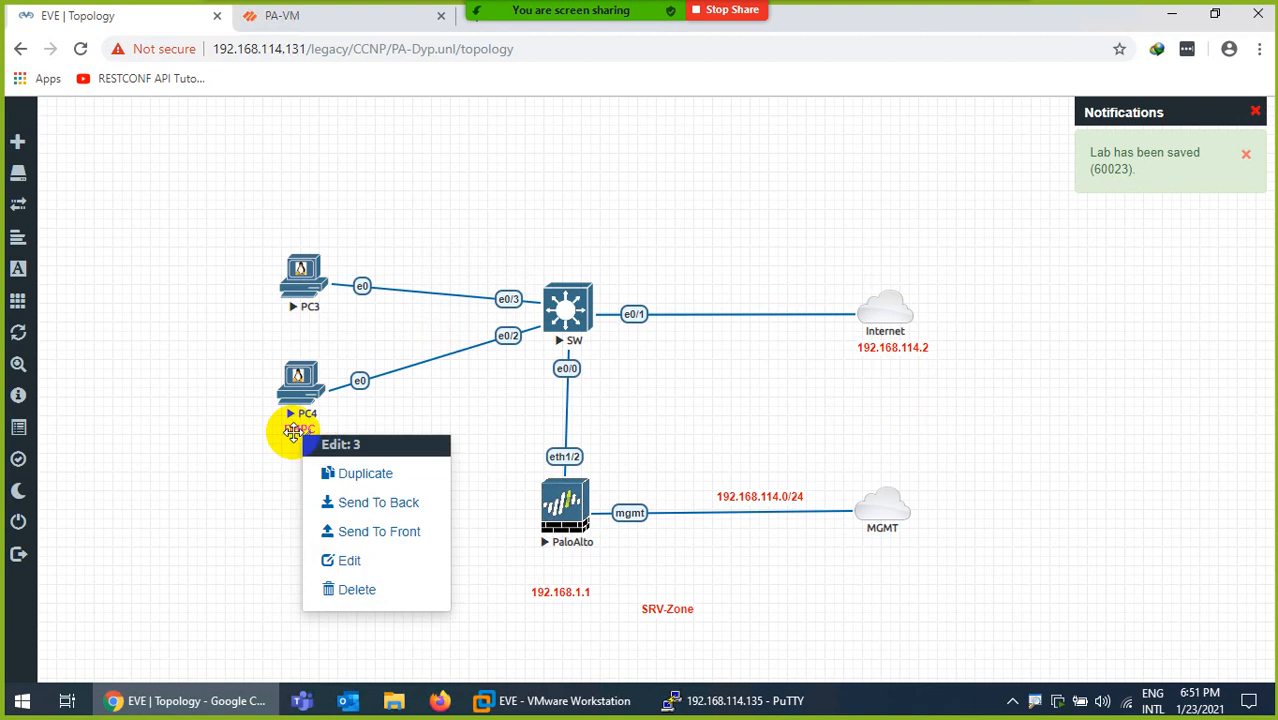
click(349, 470)
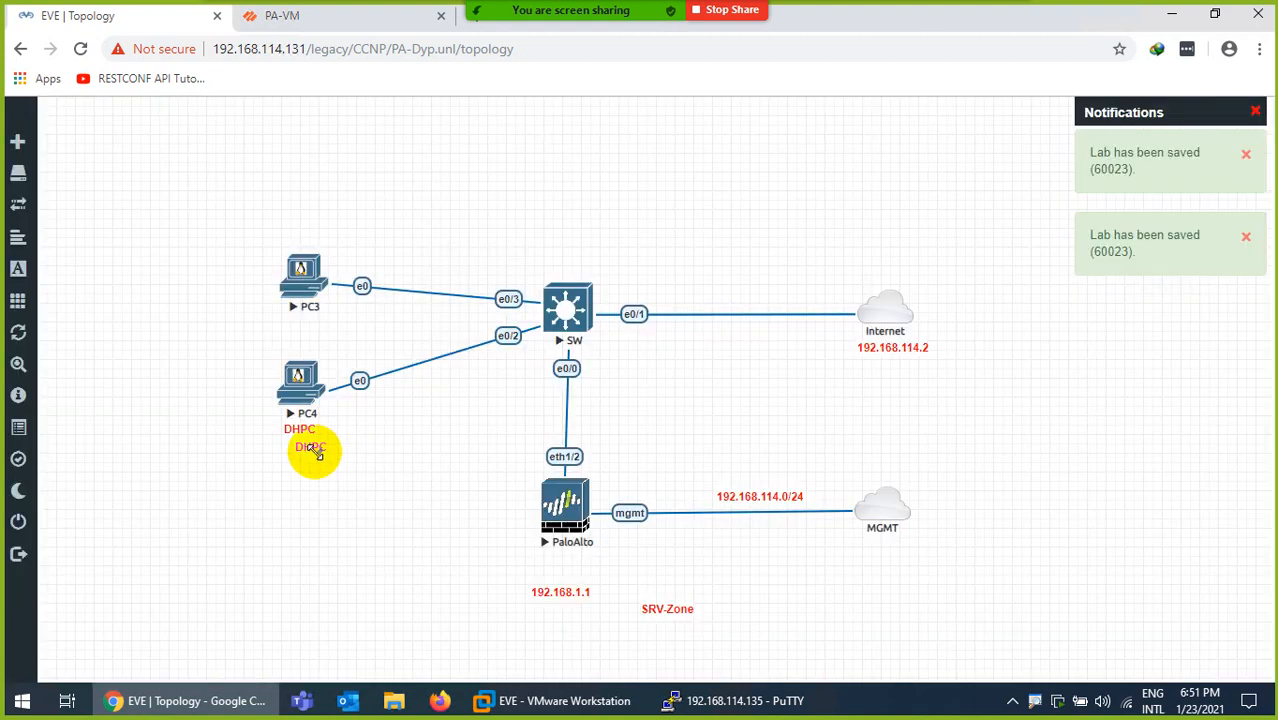
drag(314, 451, 308, 234)
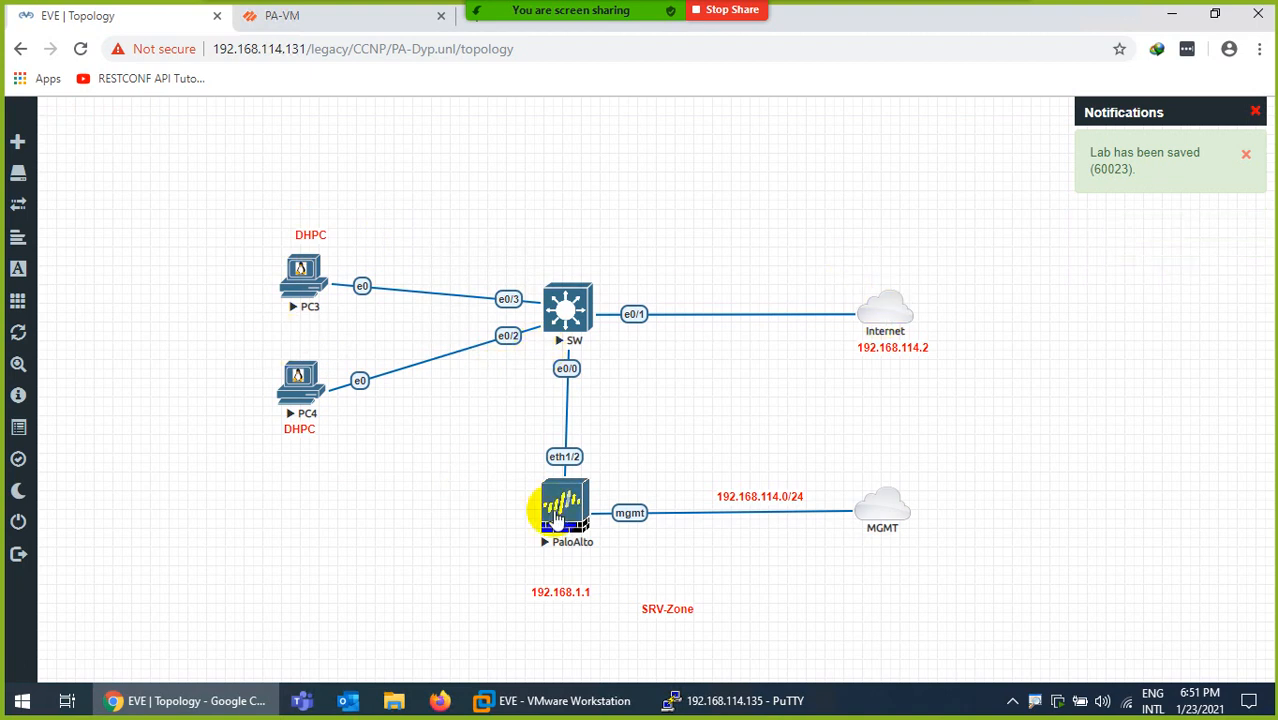
Delete the 192.168.1.1 label and turn SRV-Zone into a SPAN label at SW e0/0
right_click(549, 592)
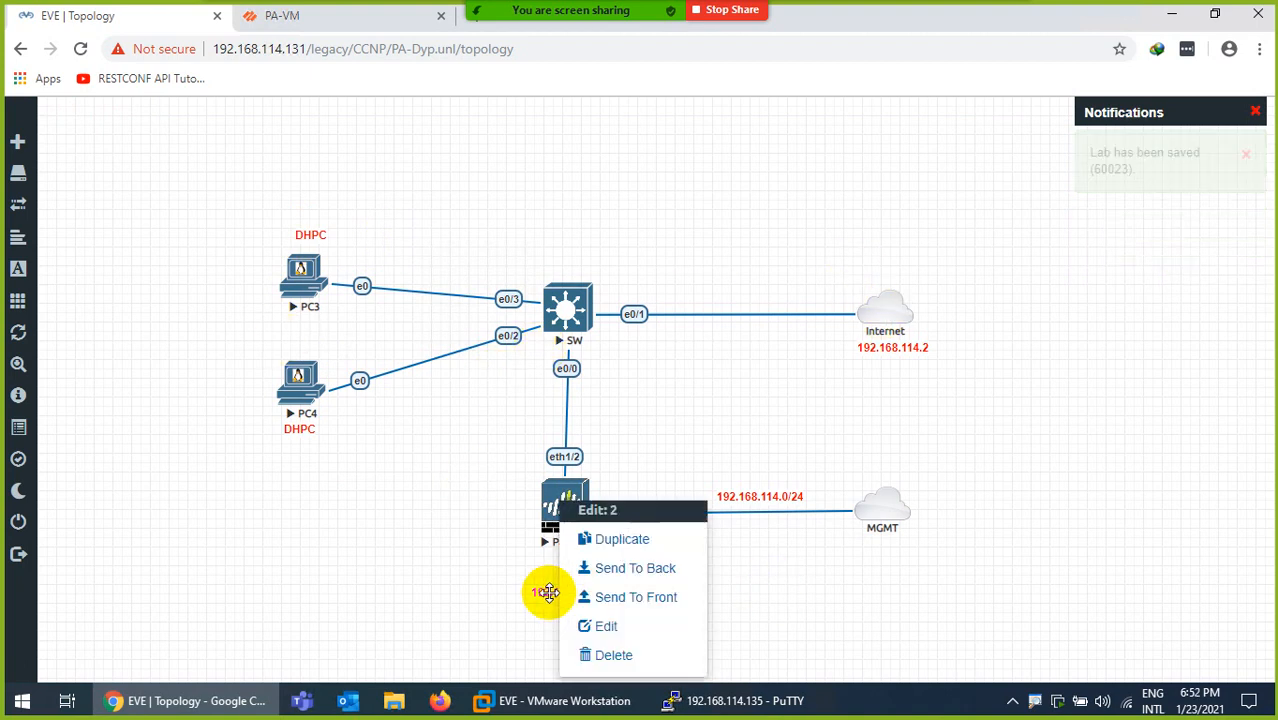
click(600, 654)
click(580, 237)
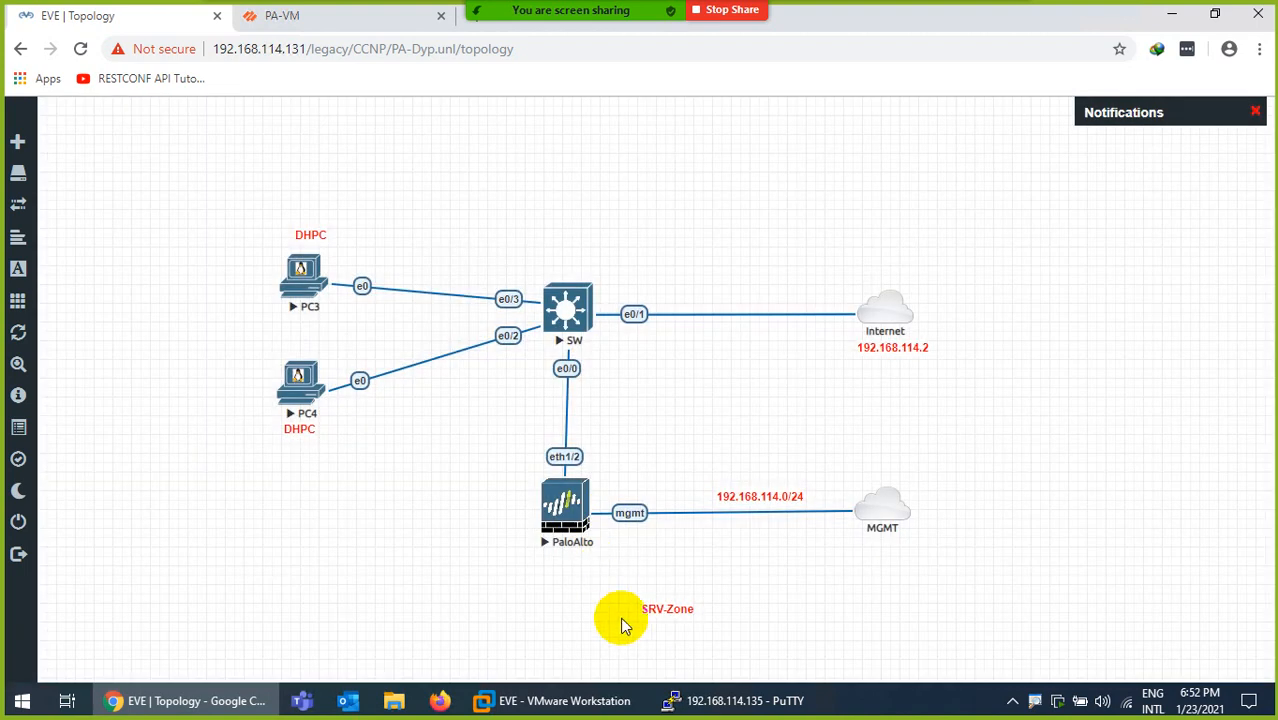
drag(659, 615, 610, 372)
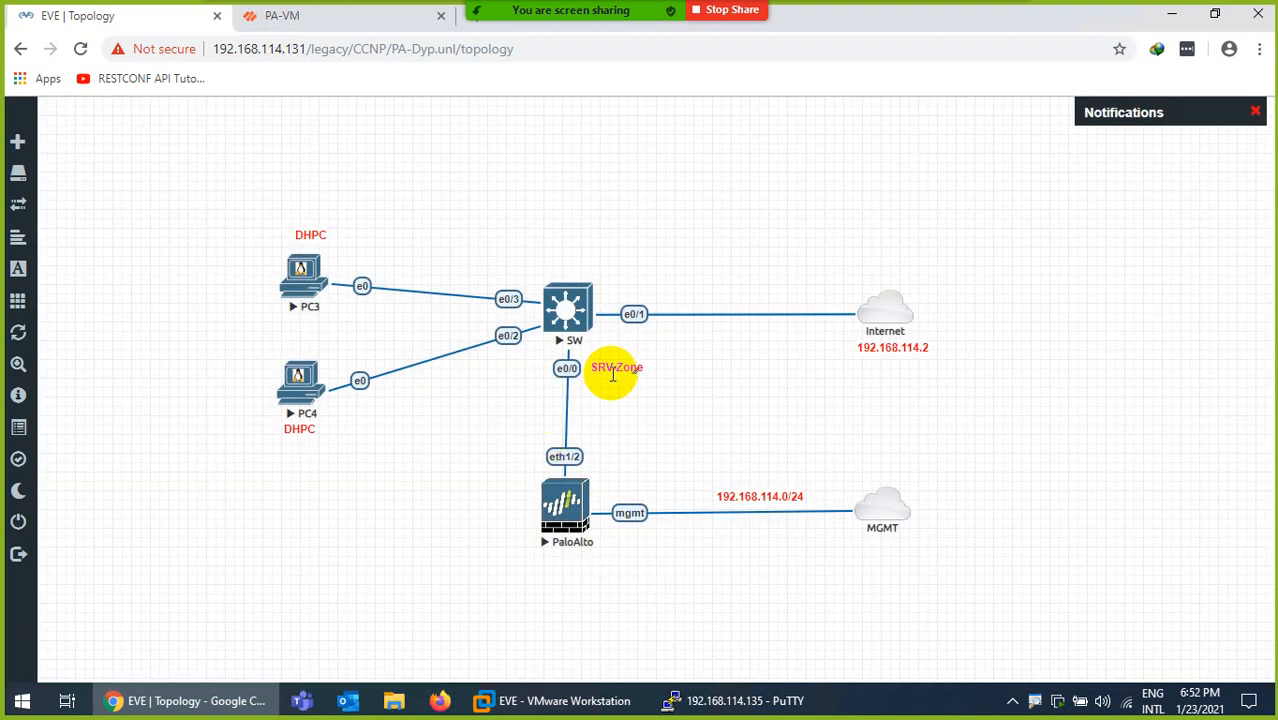
double_click(613, 374)
key(BackSpace)
key(BackSpace)
key(BackSpace)
key(BackSpace)
key(BackSpace)
key(BackSpace)
key(BackSpace)
key(BackSpace)
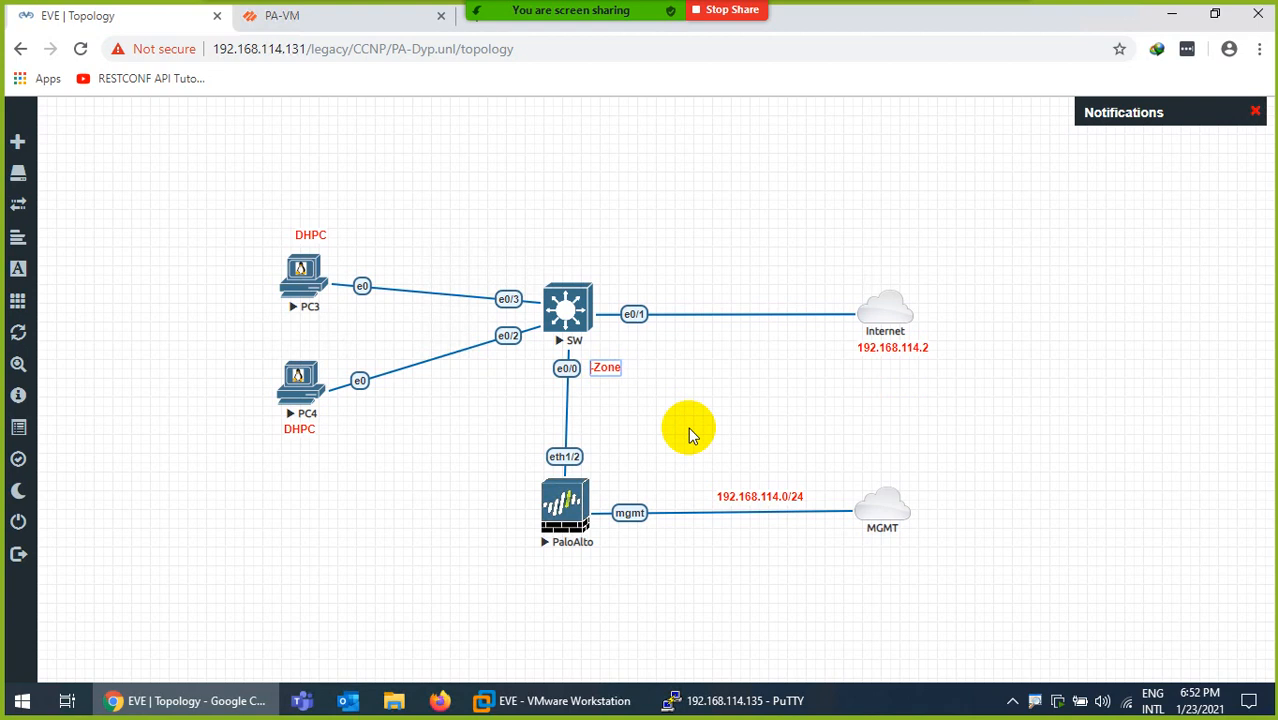
text(SPAN)
click(571, 405)
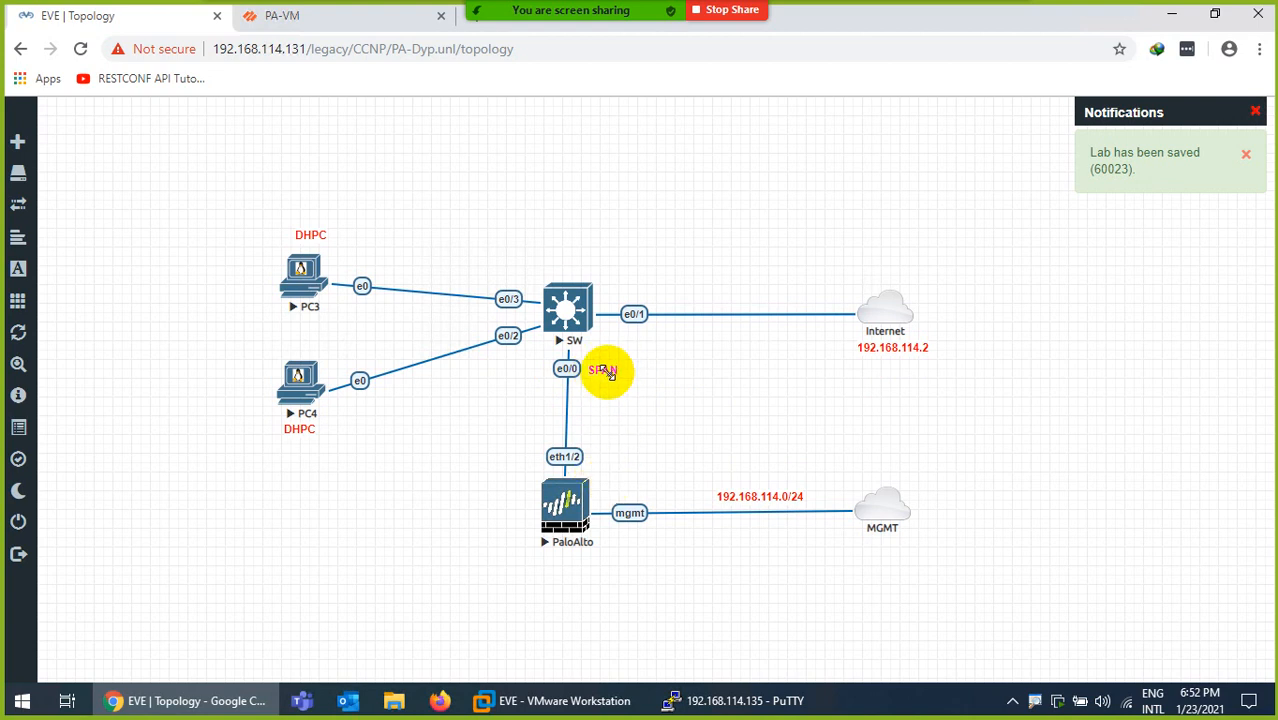
Duplicate the SPAN label beside the eth1/2 link end and edit it to TAP
right_click(608, 372)
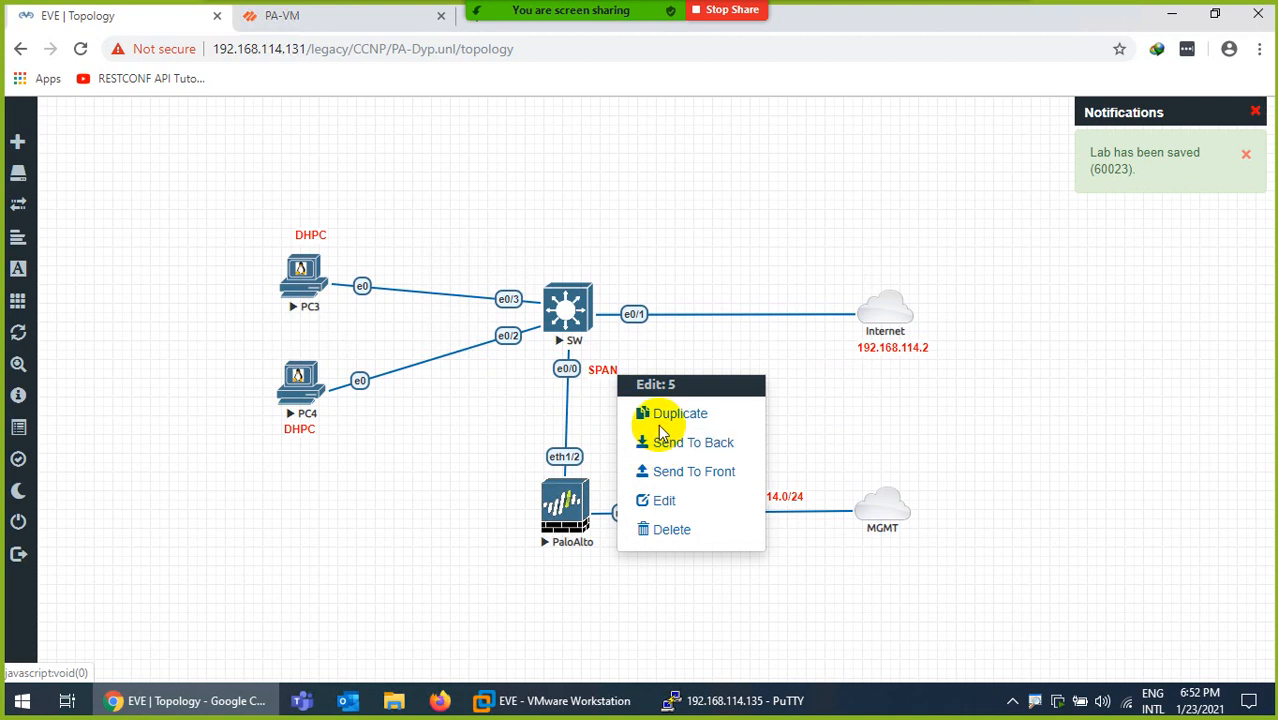
click(653, 420)
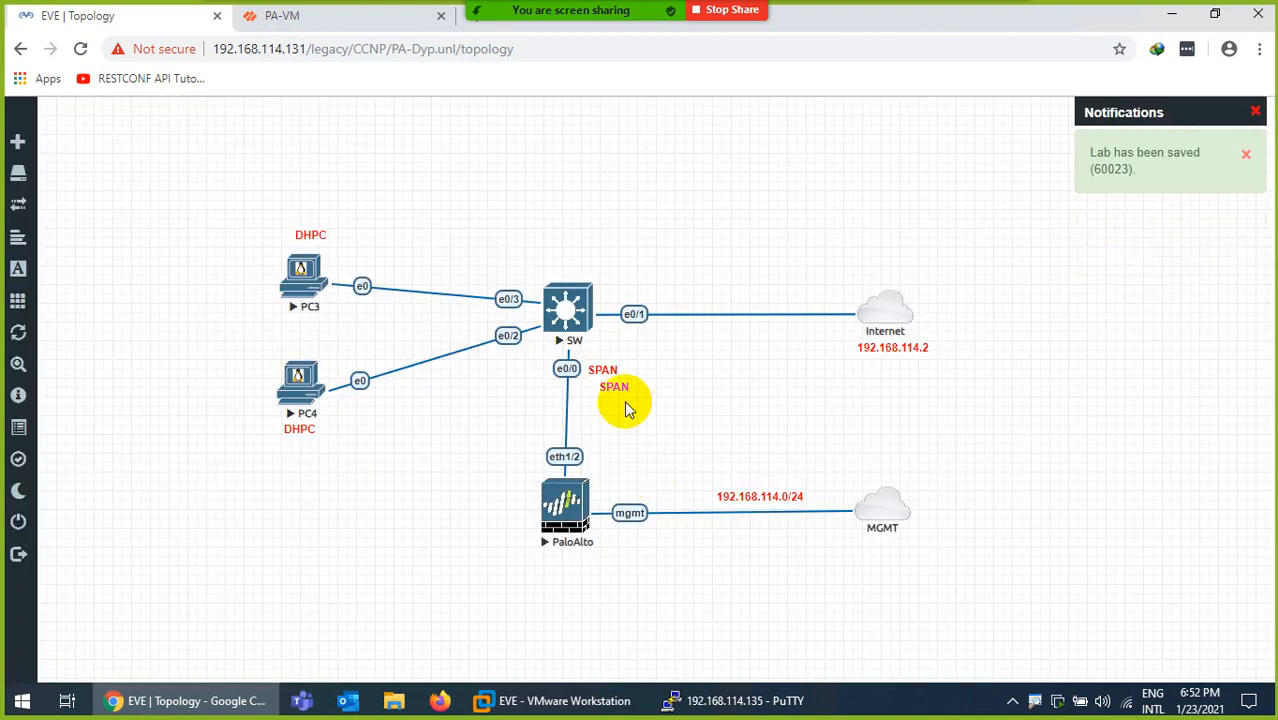
drag(608, 392, 603, 457)
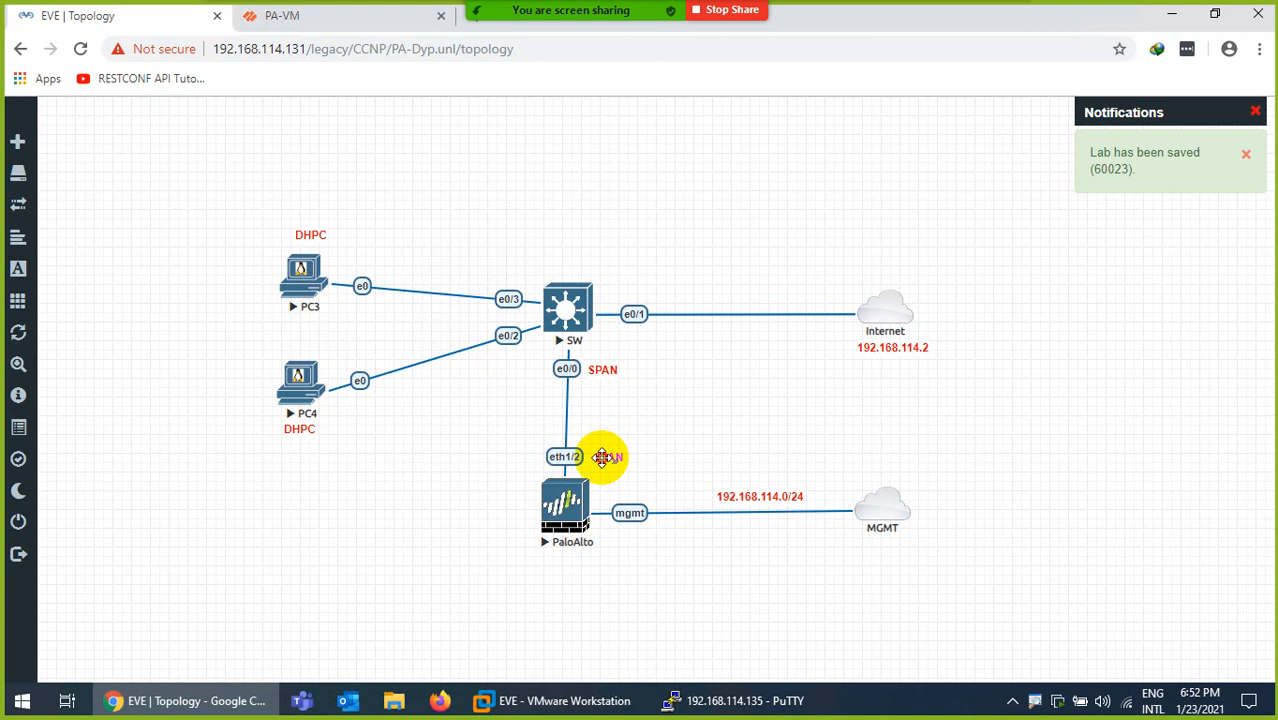
double_click(602, 458)
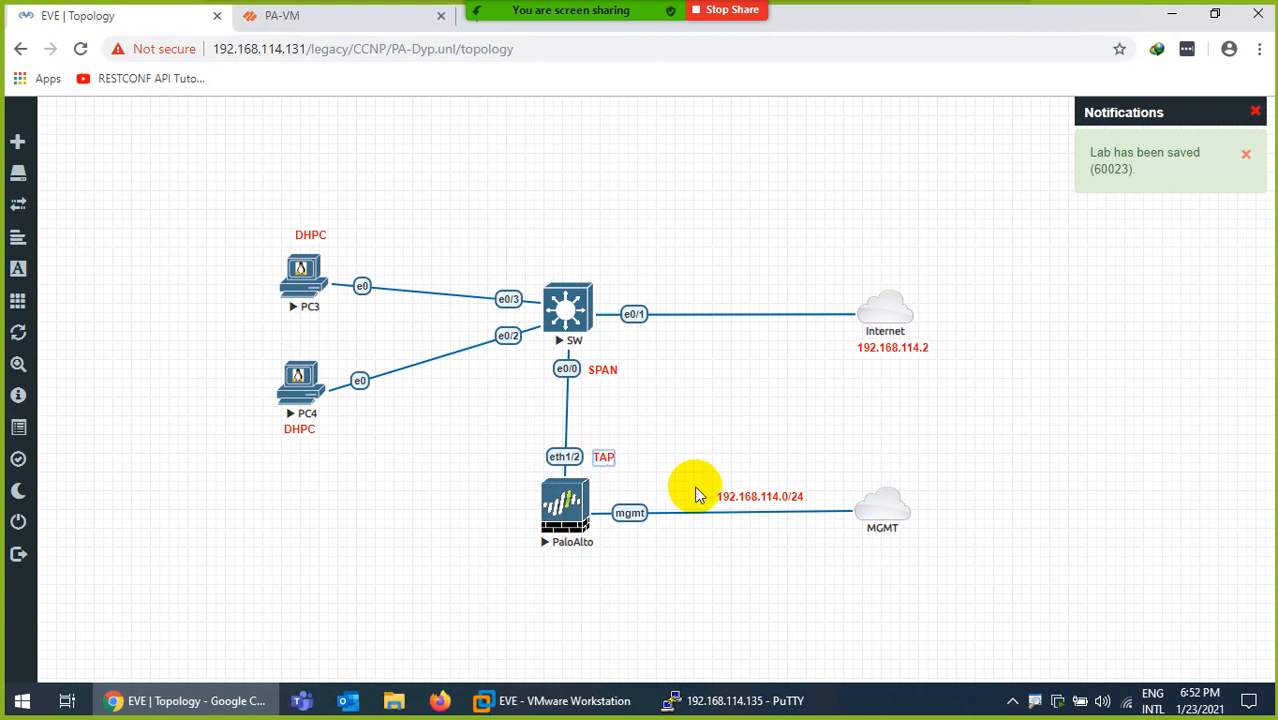
click(643, 402)
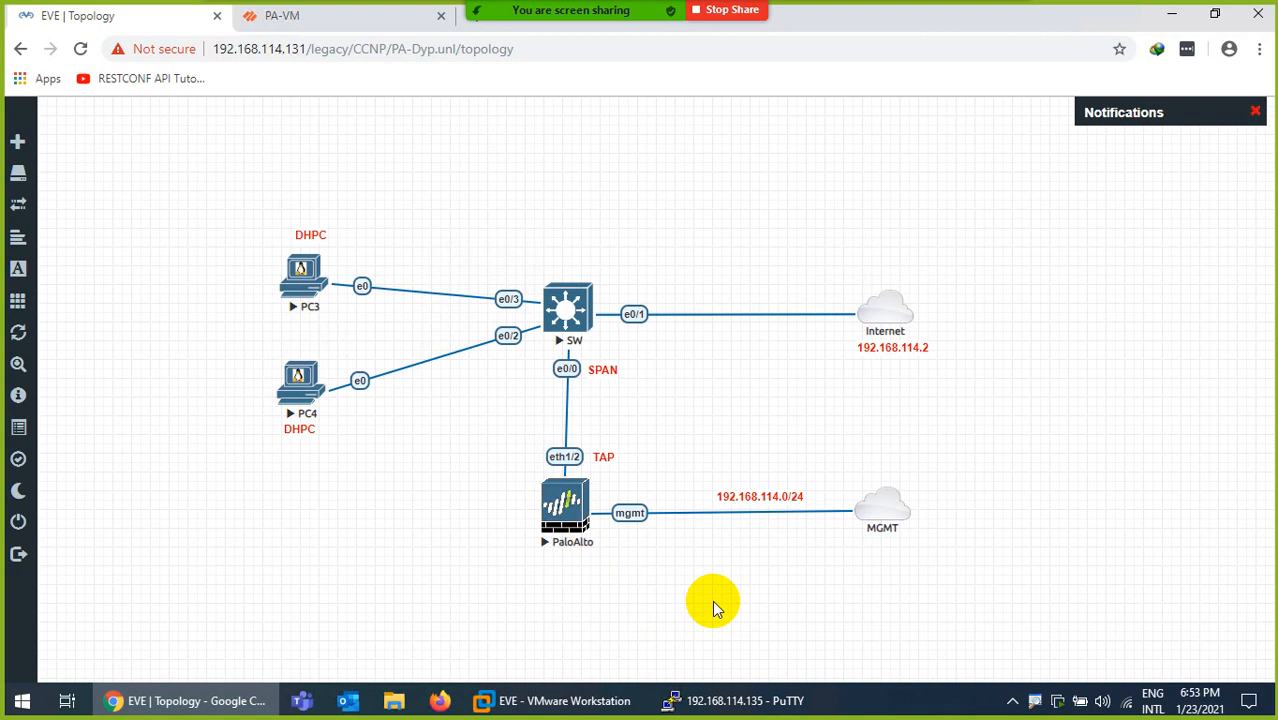
Close the old PuTTY session and open the SW switch console in SecureCRT beside the topology
click(752, 699)
click(1256, 10)
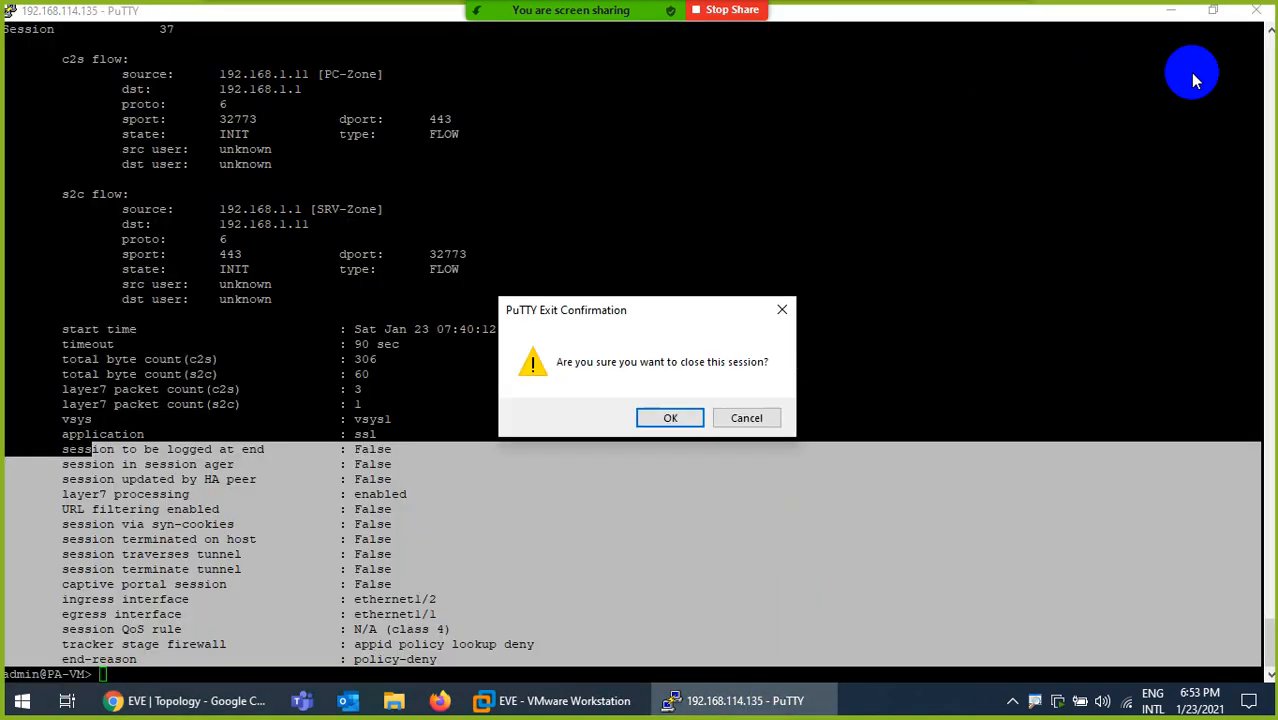
click(669, 419)
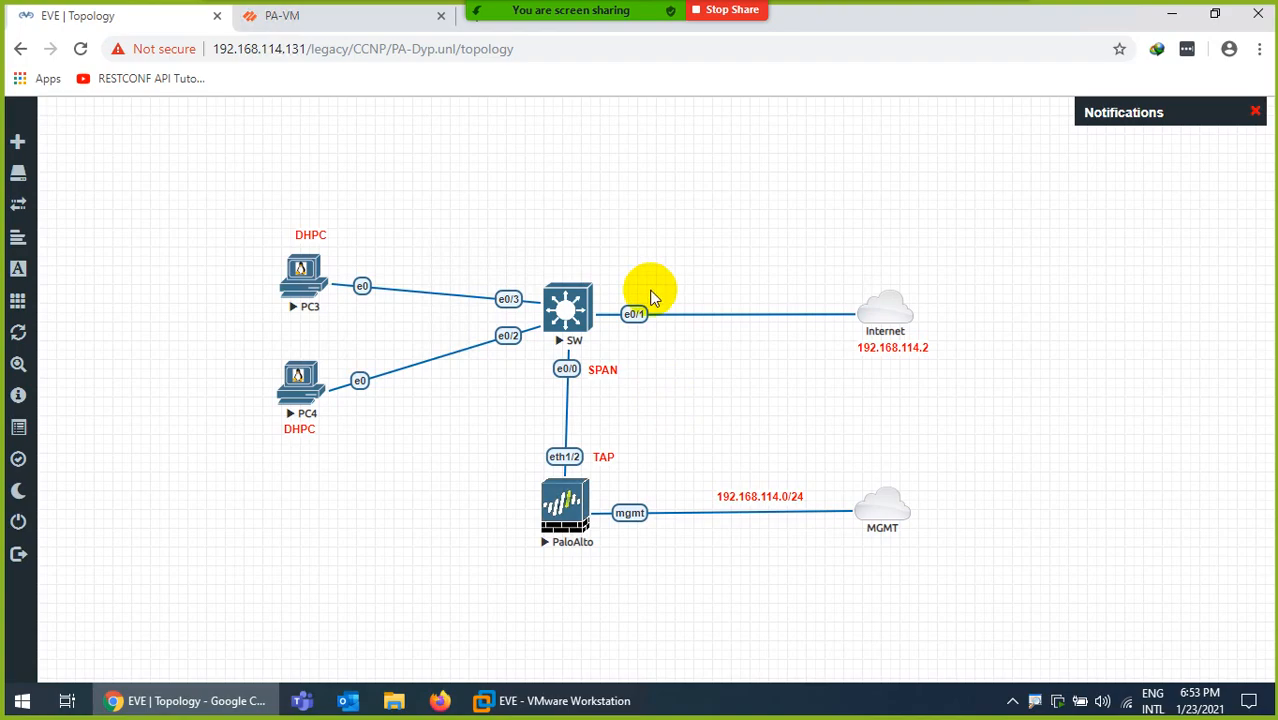
click(565, 310)
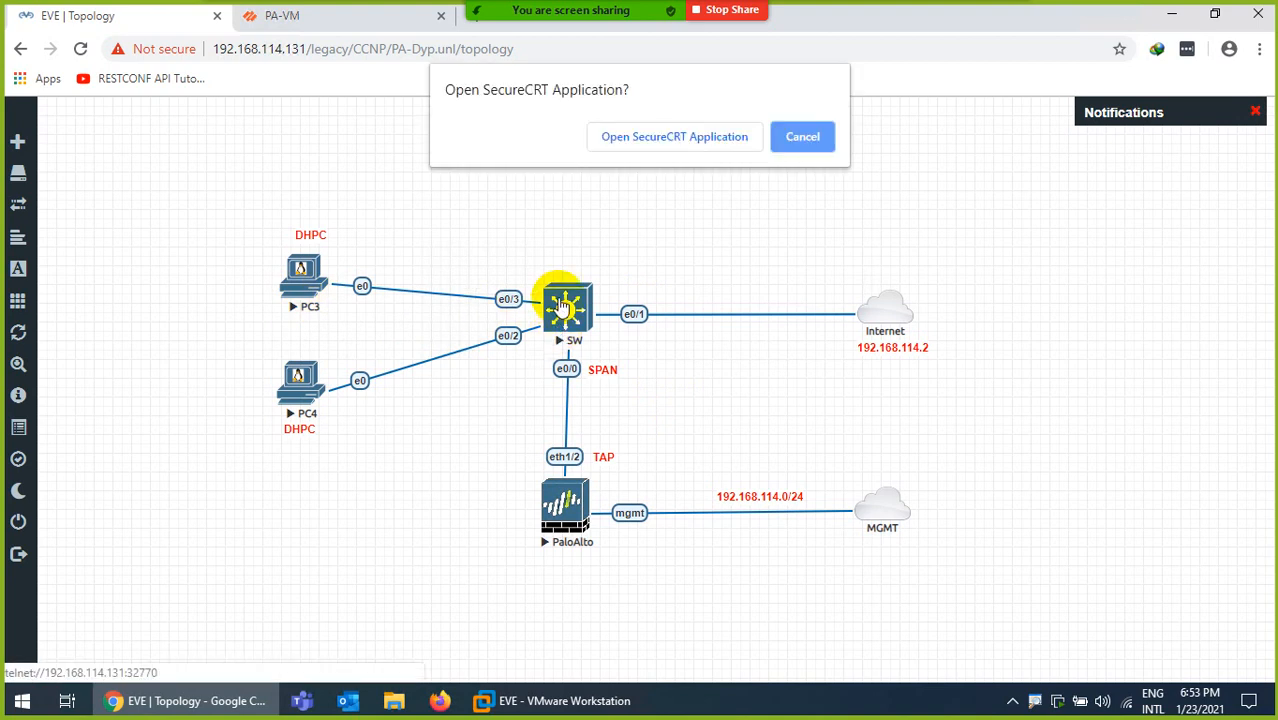
click(635, 143)
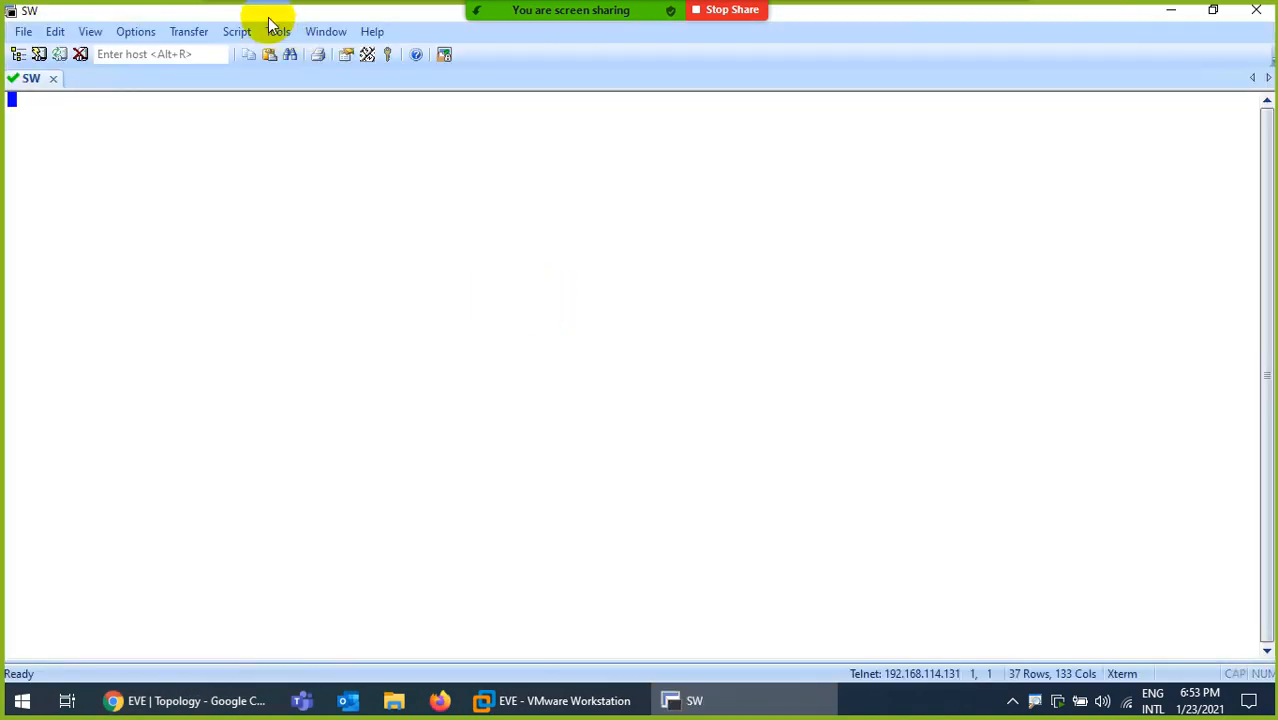
drag(271, 22, 978, 91)
On the switch, run 'en' and 'config t', then set 'hostname SW'
key(Return)
key(Return)
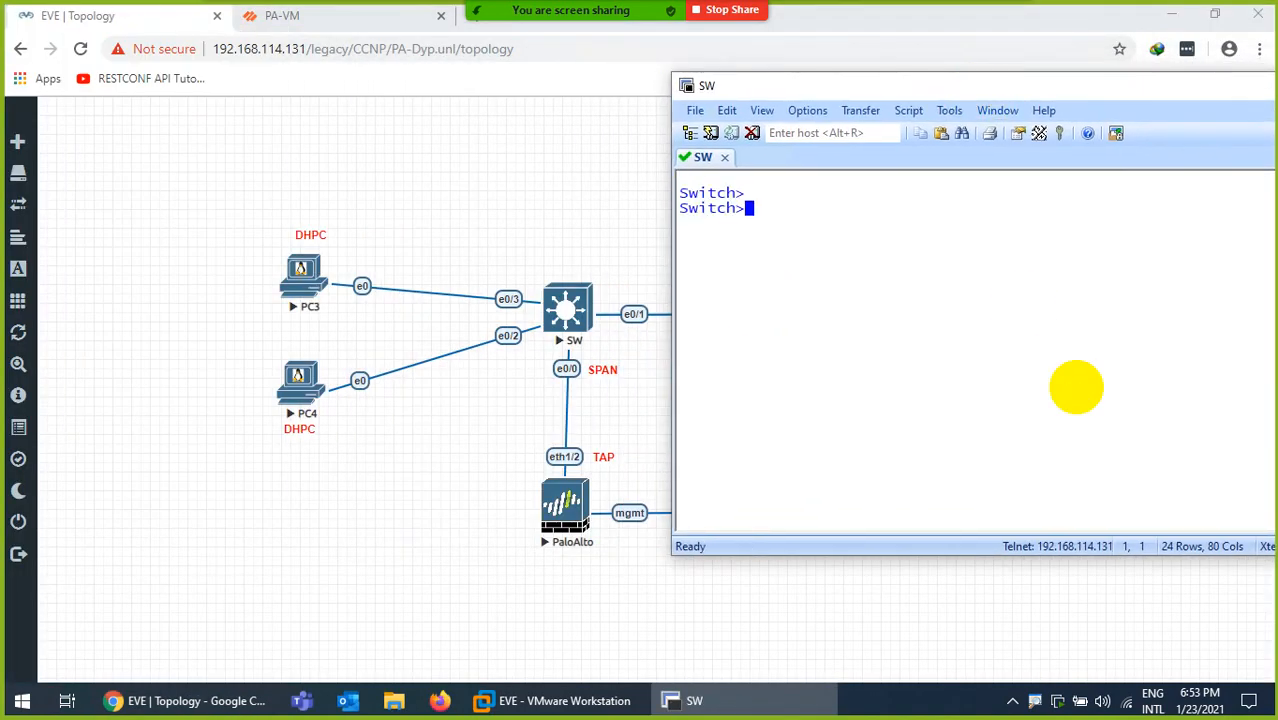
text(en)
key(Return)
text(config t)
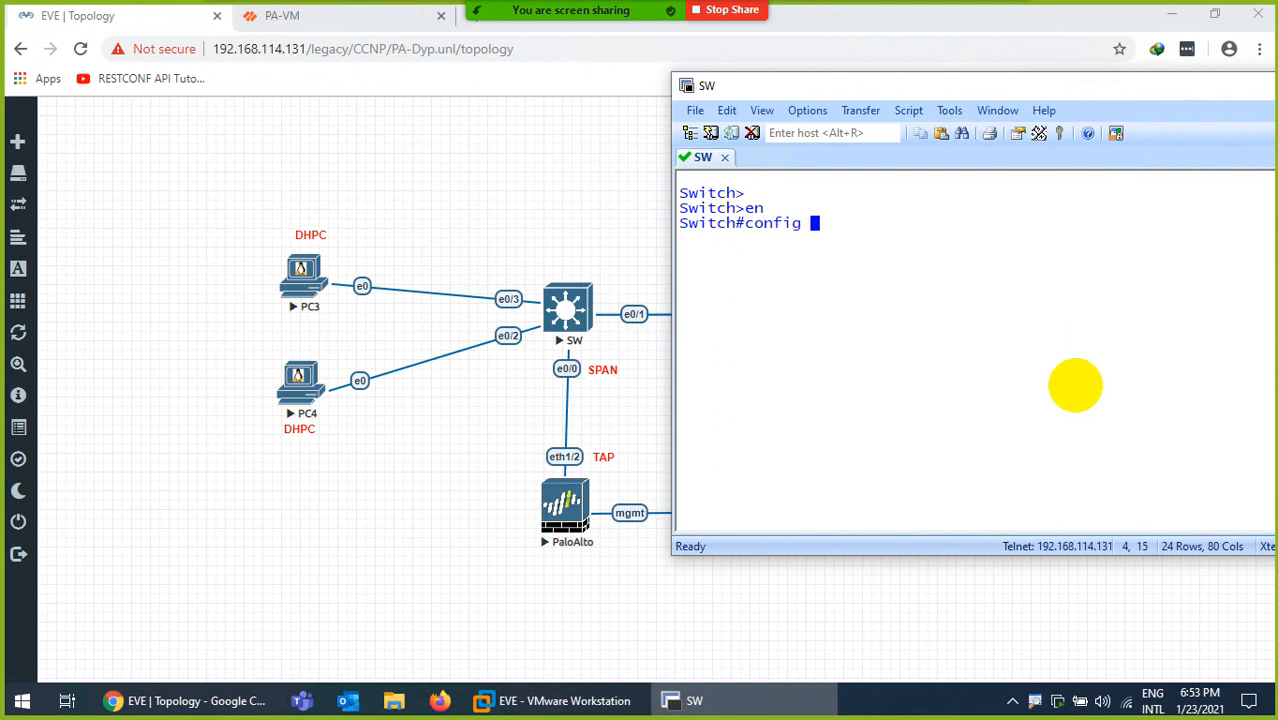
key(Return)
key(Return)
text(ho)
key(Tab)
text(SW)
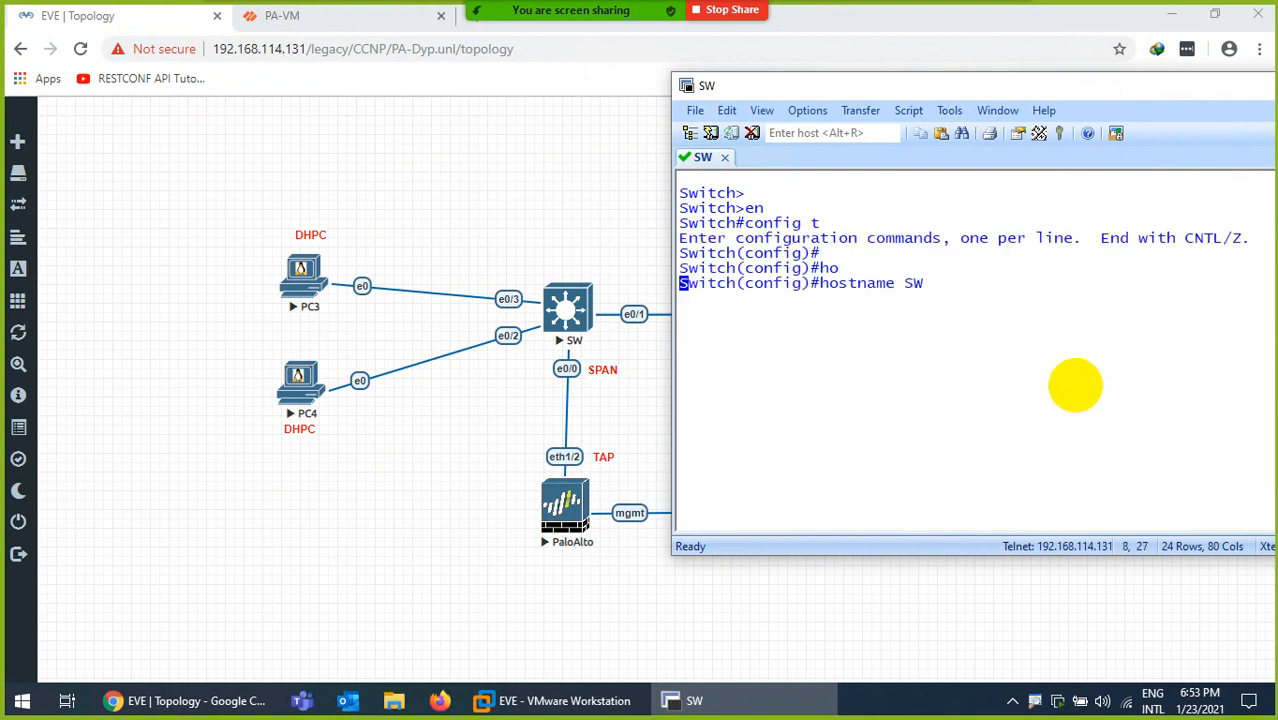
key(Return)
key(Return)
key(ctrl+l)
key(Return)
key(Return)
Build 'monitor session 1 source' with Tab completion, checking the options with ? help
text(mo)
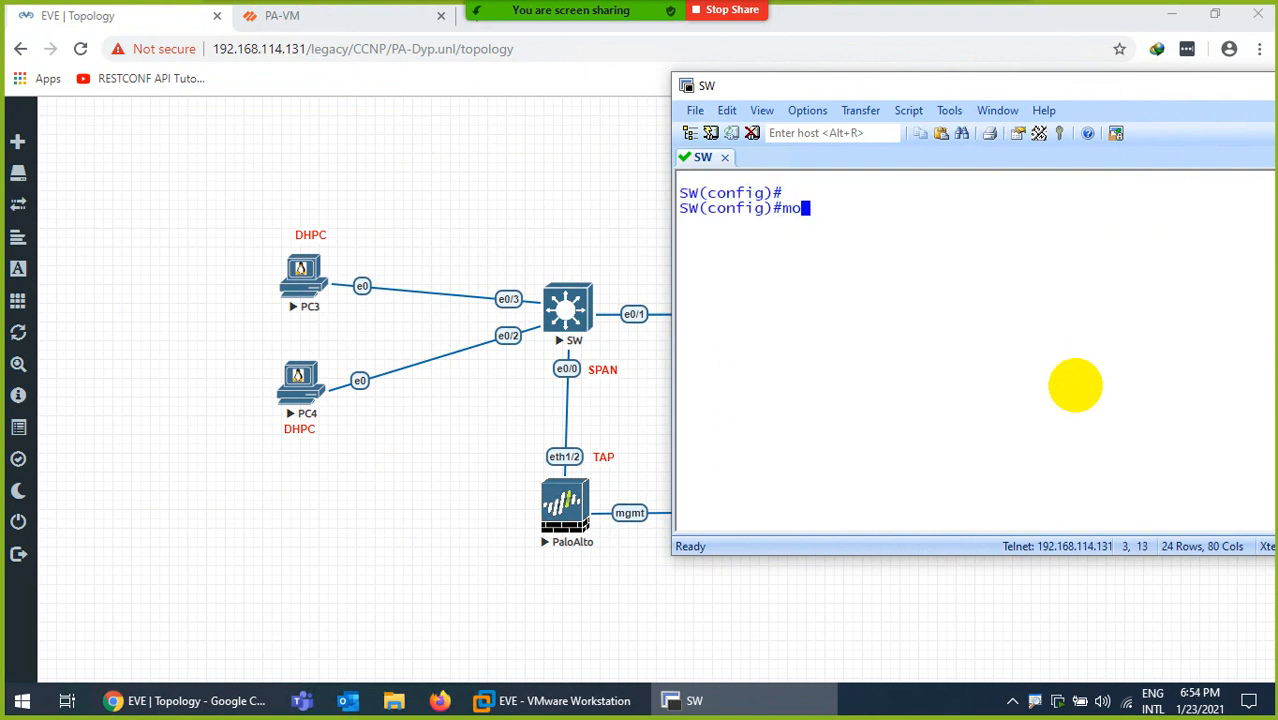
text(n)
key(Tab)
text(se)
key(Tab)
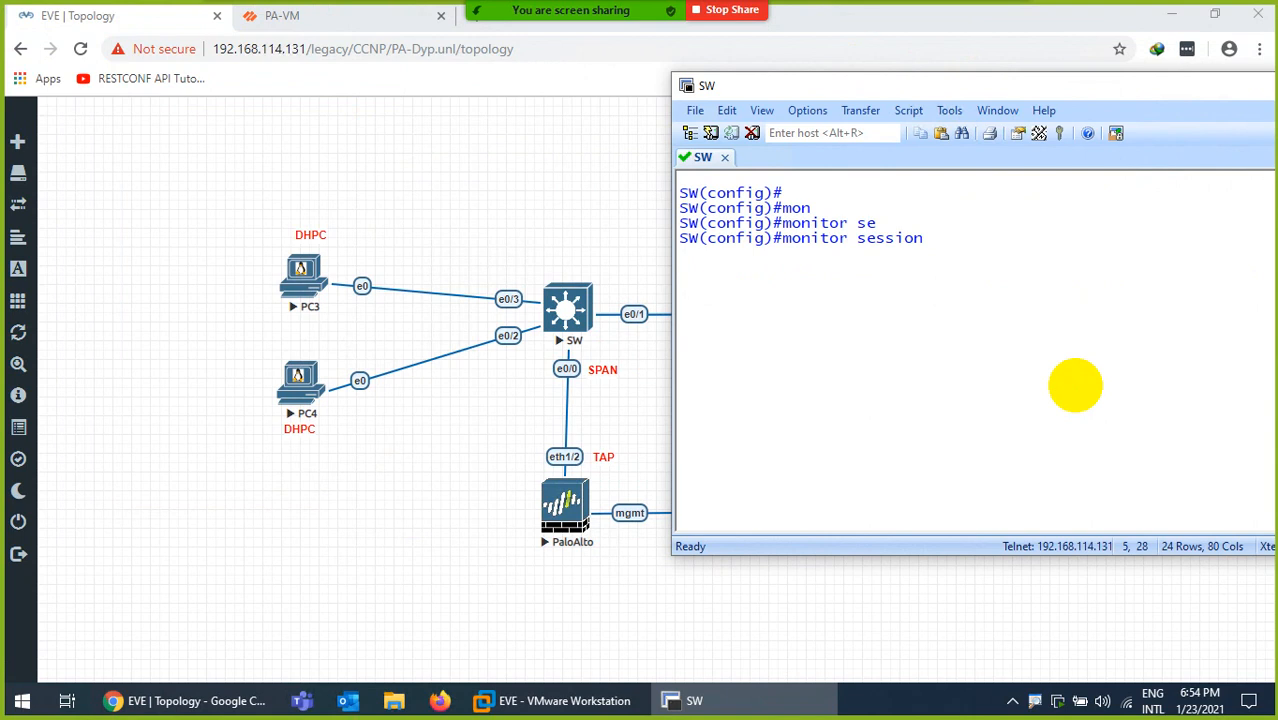
text(?)
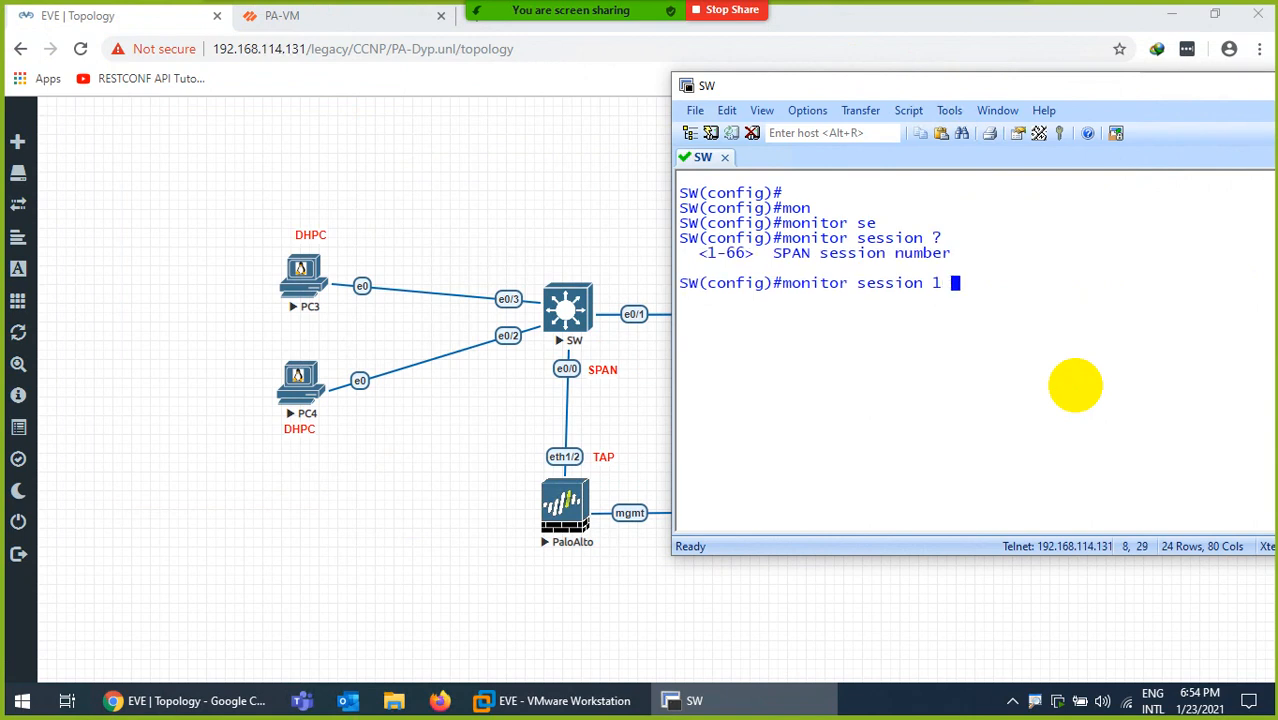
text(1 ?)
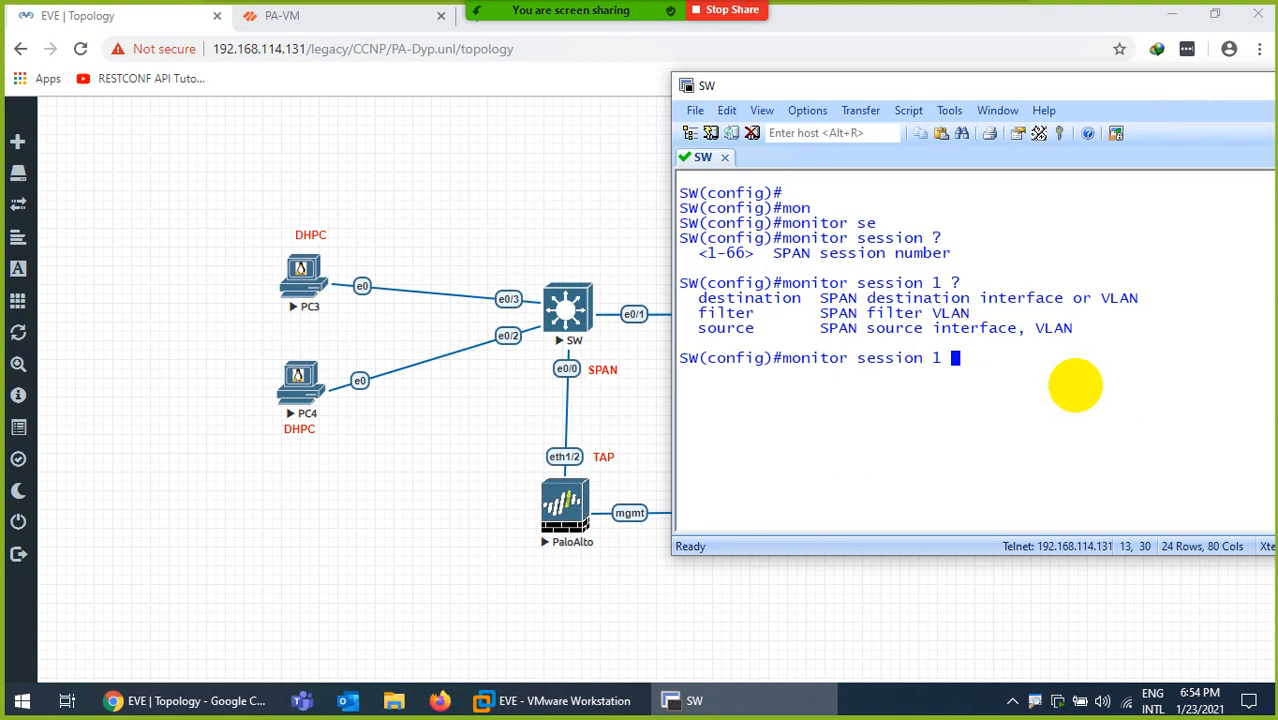
text(sou)
key(Tab)
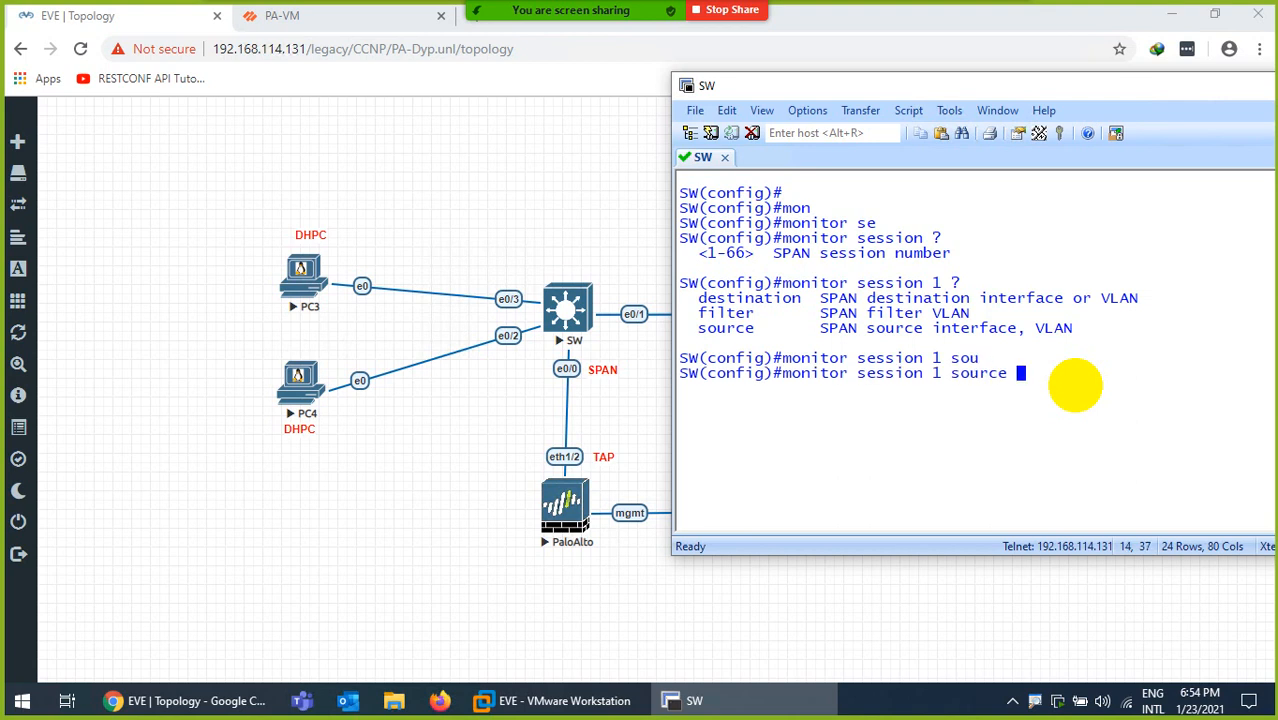
text(?)
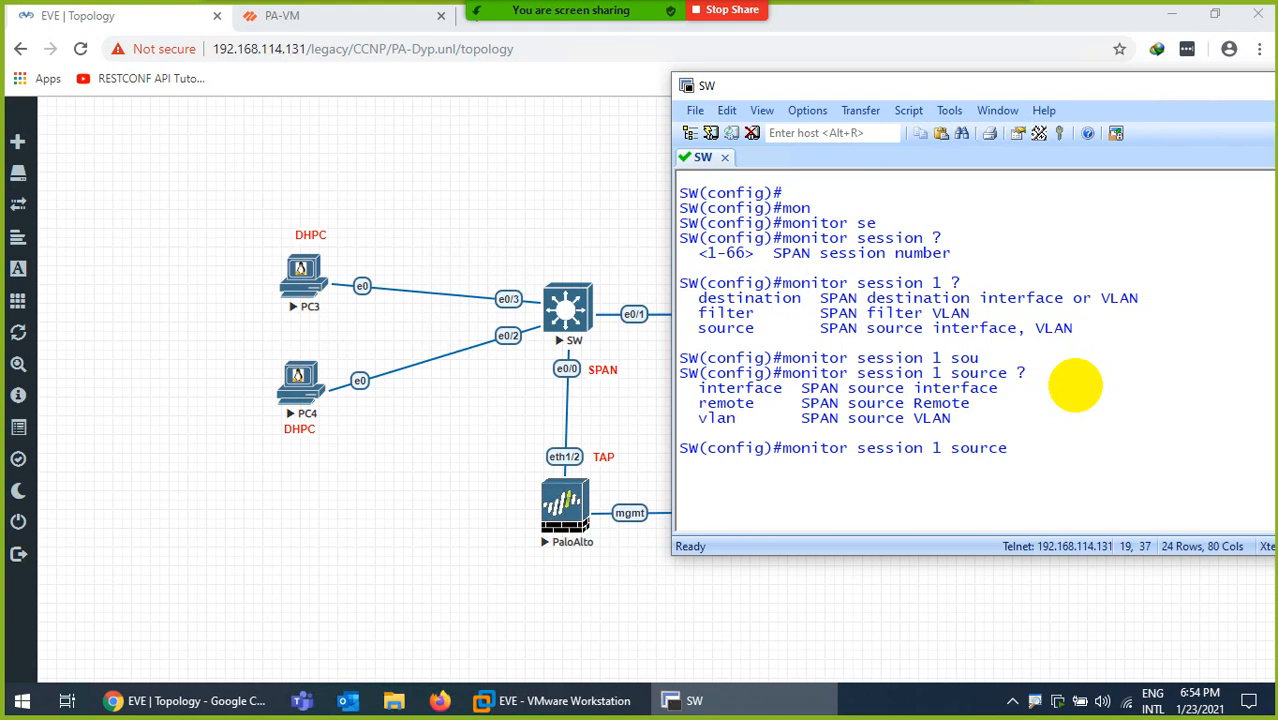
Finish the command with 'interface e0/3 , e0/2' as the SPAN sources and apply it
text(in)
key(Tab)
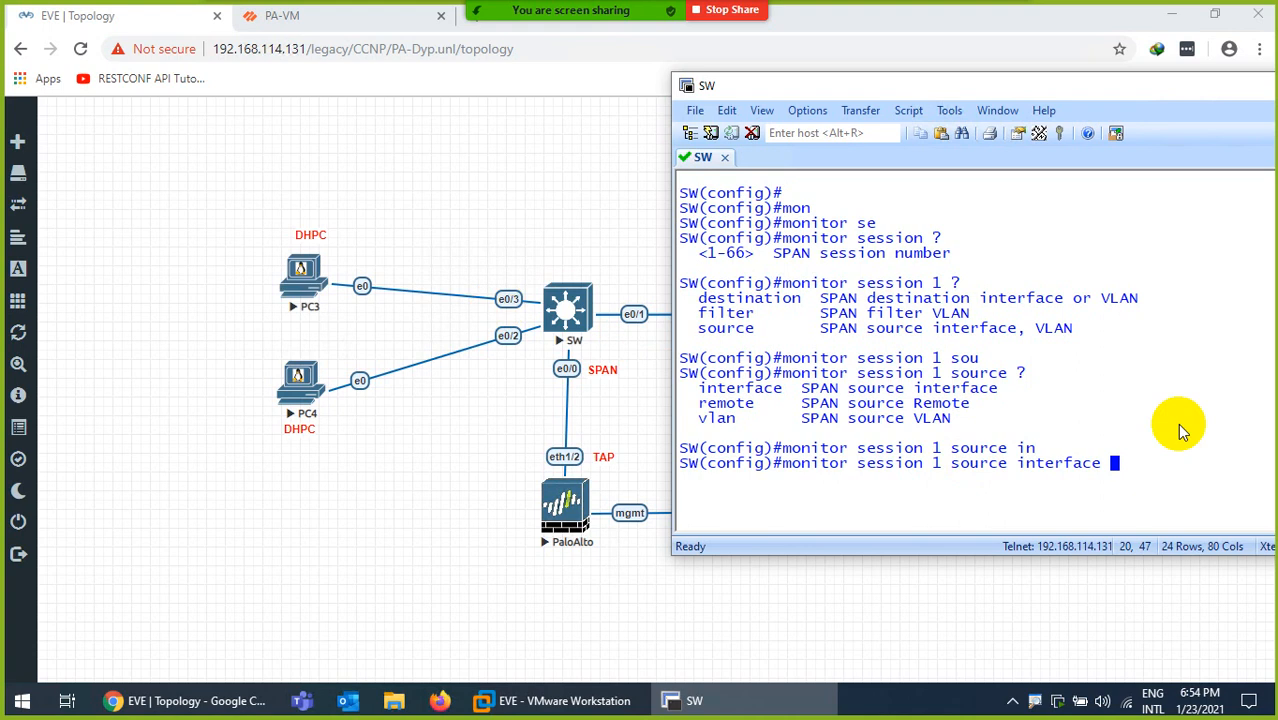
text(e)
text(-/)
key(BackSpace)
key(BackSpace)
text(0/3 ?)
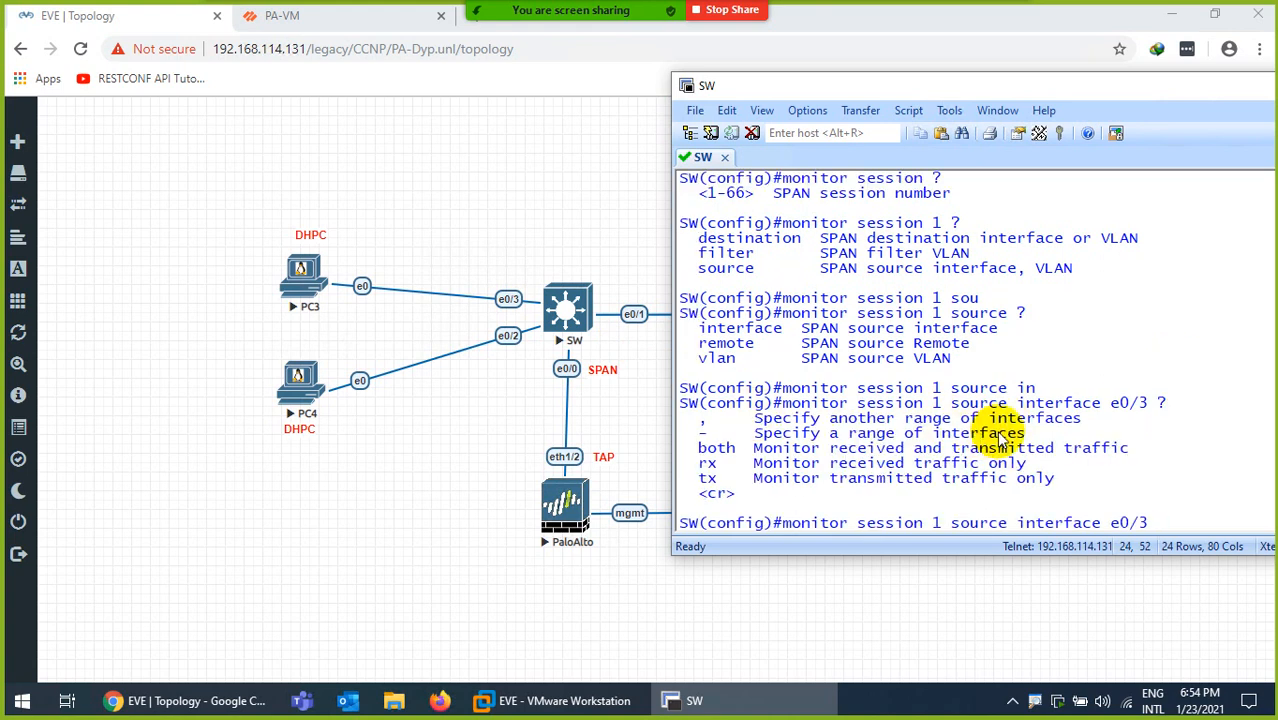
key(BackSpace)
text(, e0/2)
key(Return)
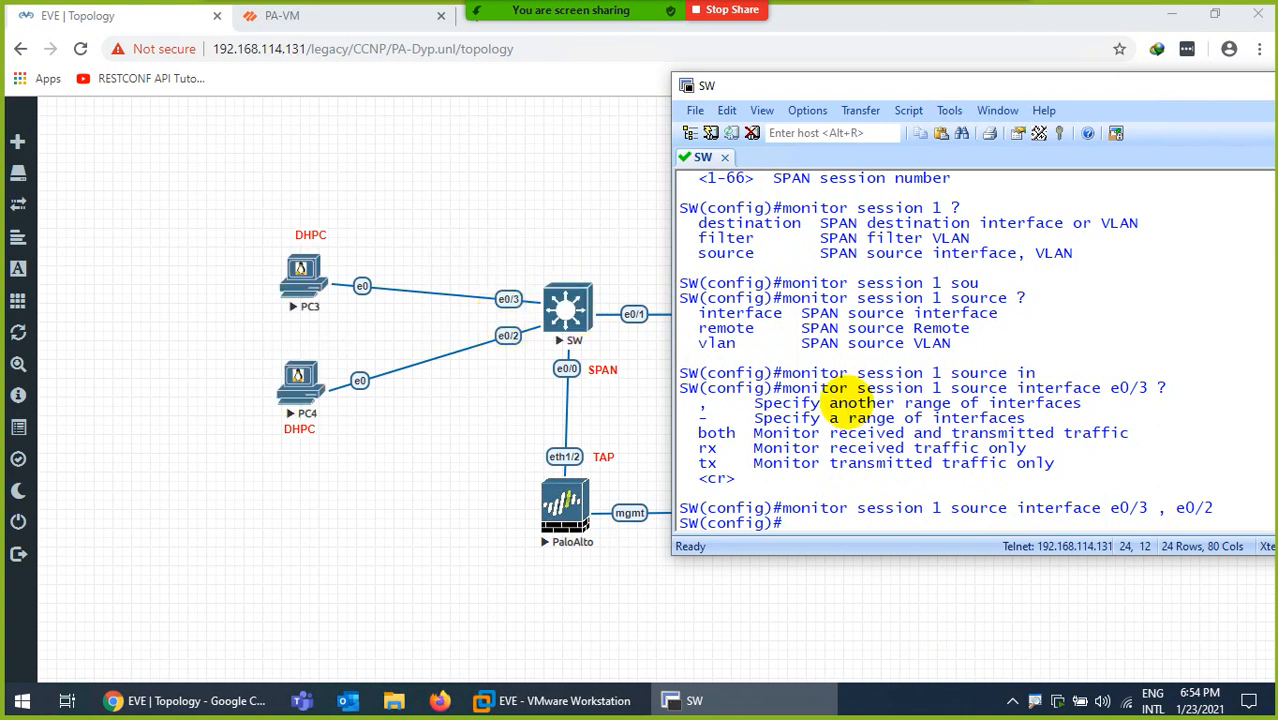
Enter 'monitor session 1 destination interface e0/0' to send mirrored traffic to the Palo Alto
key(Up)
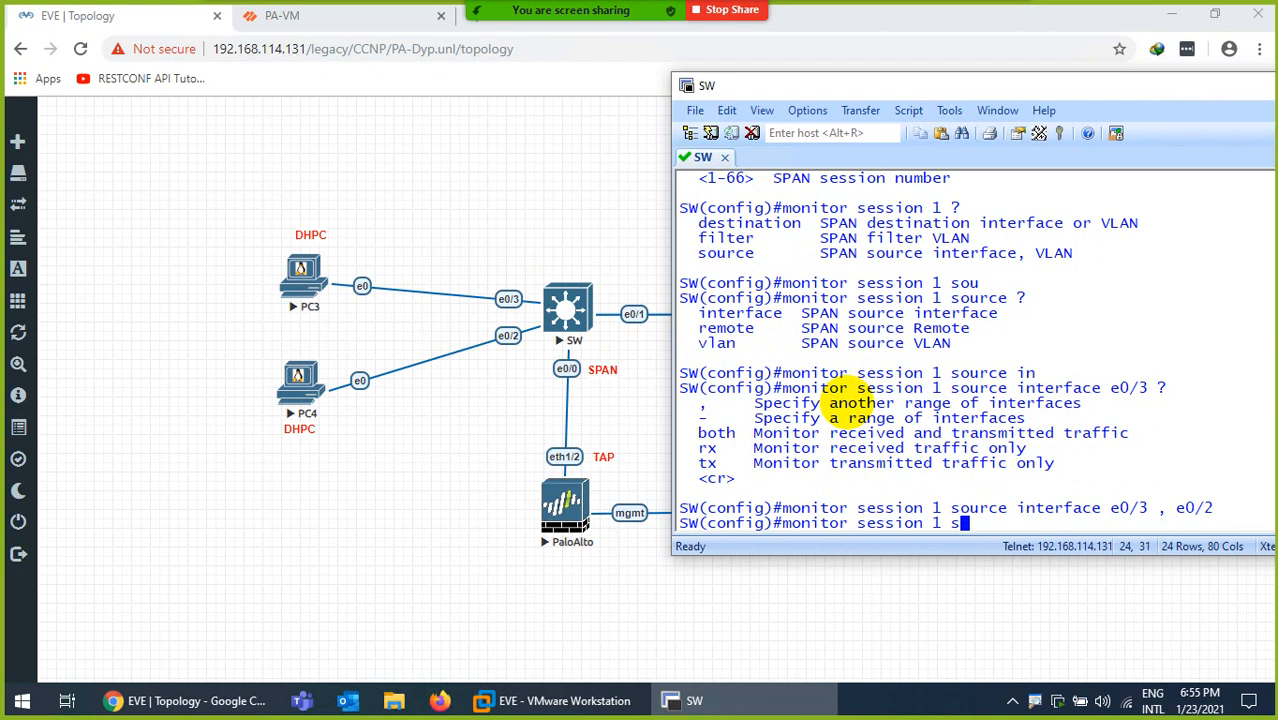
text(?)
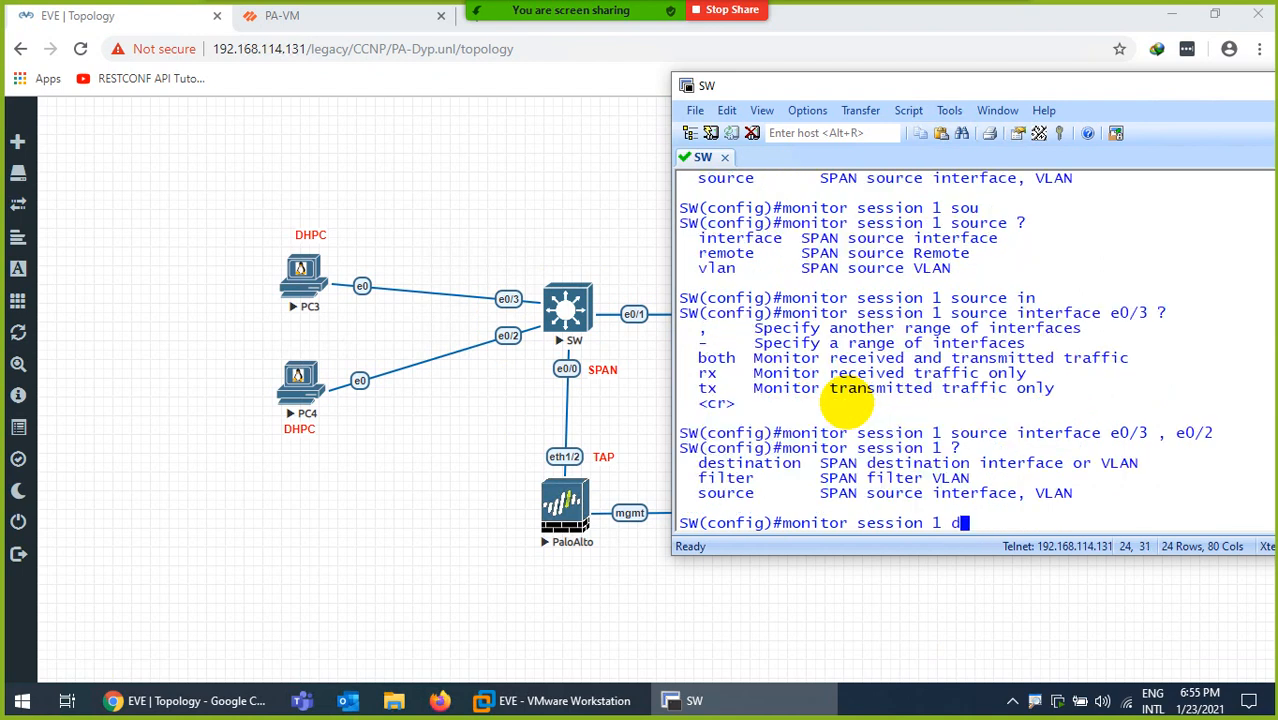
text(de)
key(Tab)
text(?)
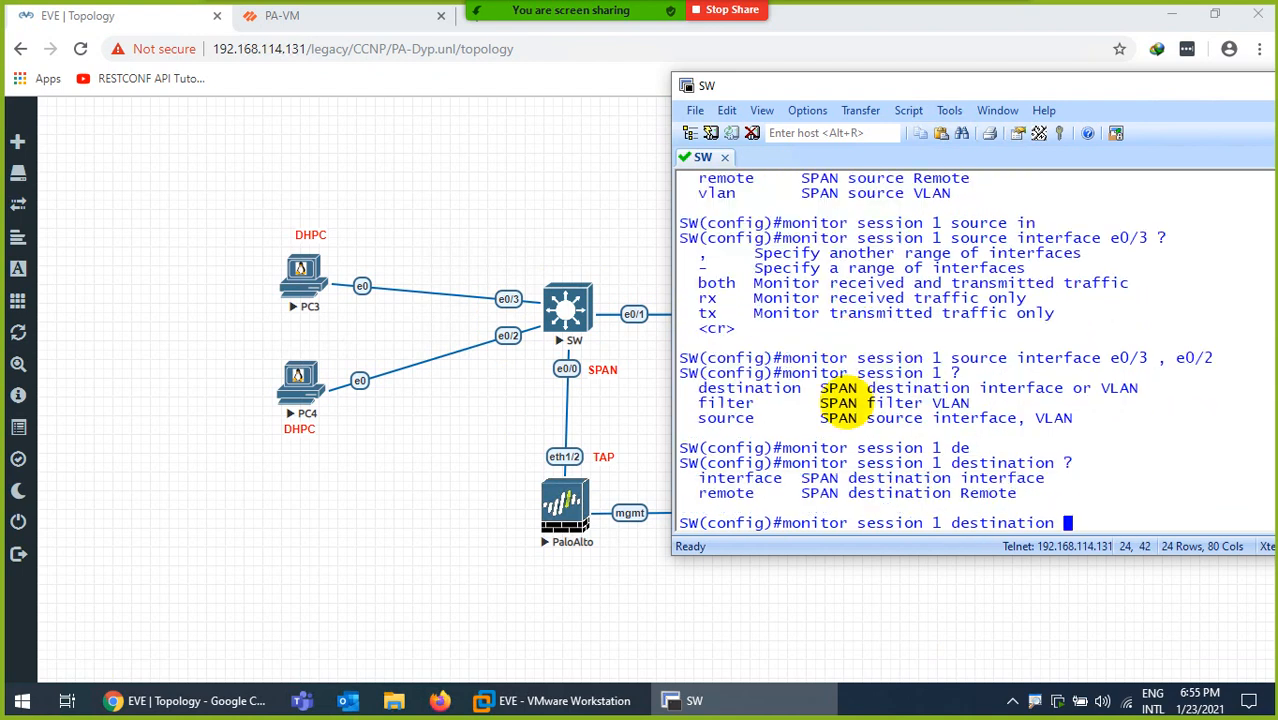
text(int)
key(Tab)
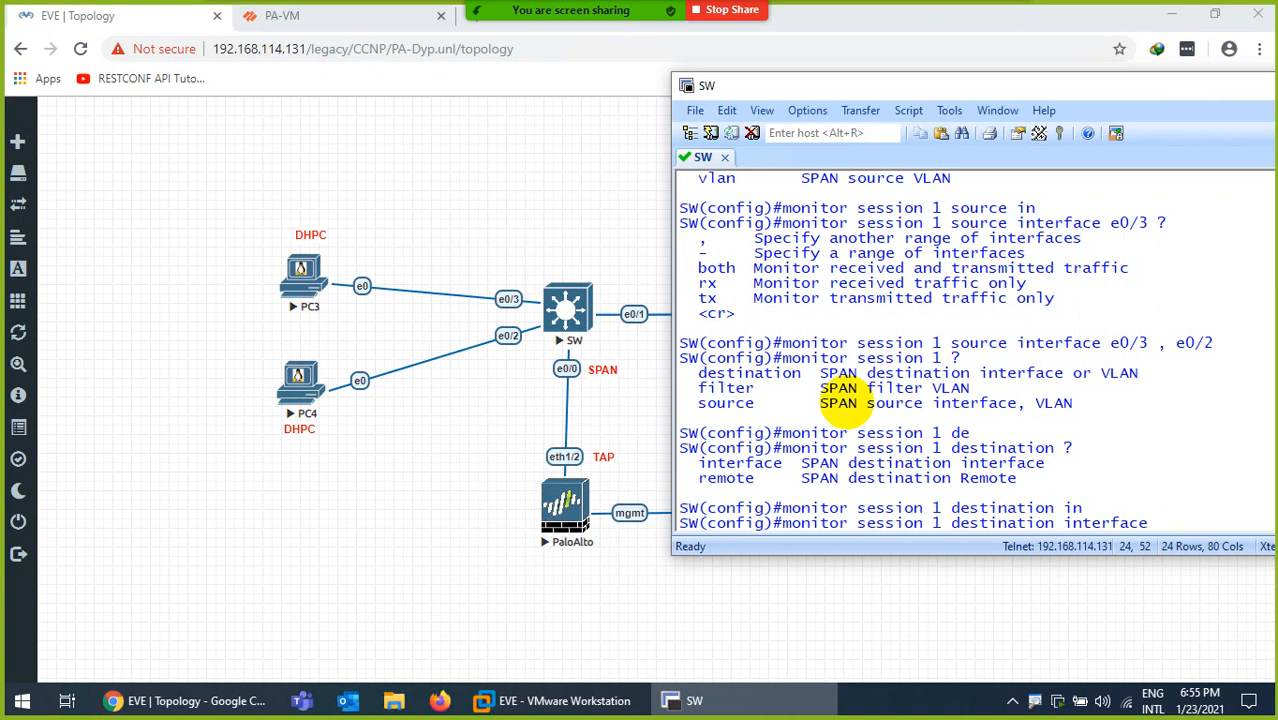
text(?)
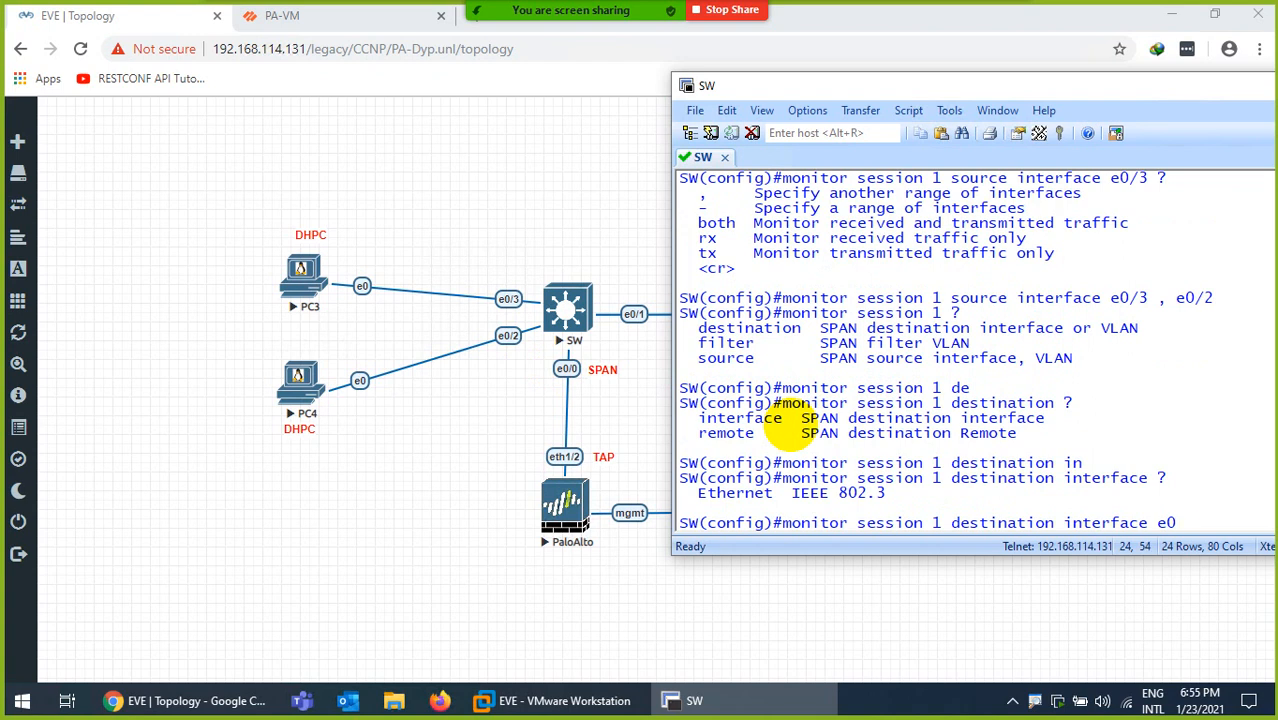
text(e0/0 ?)
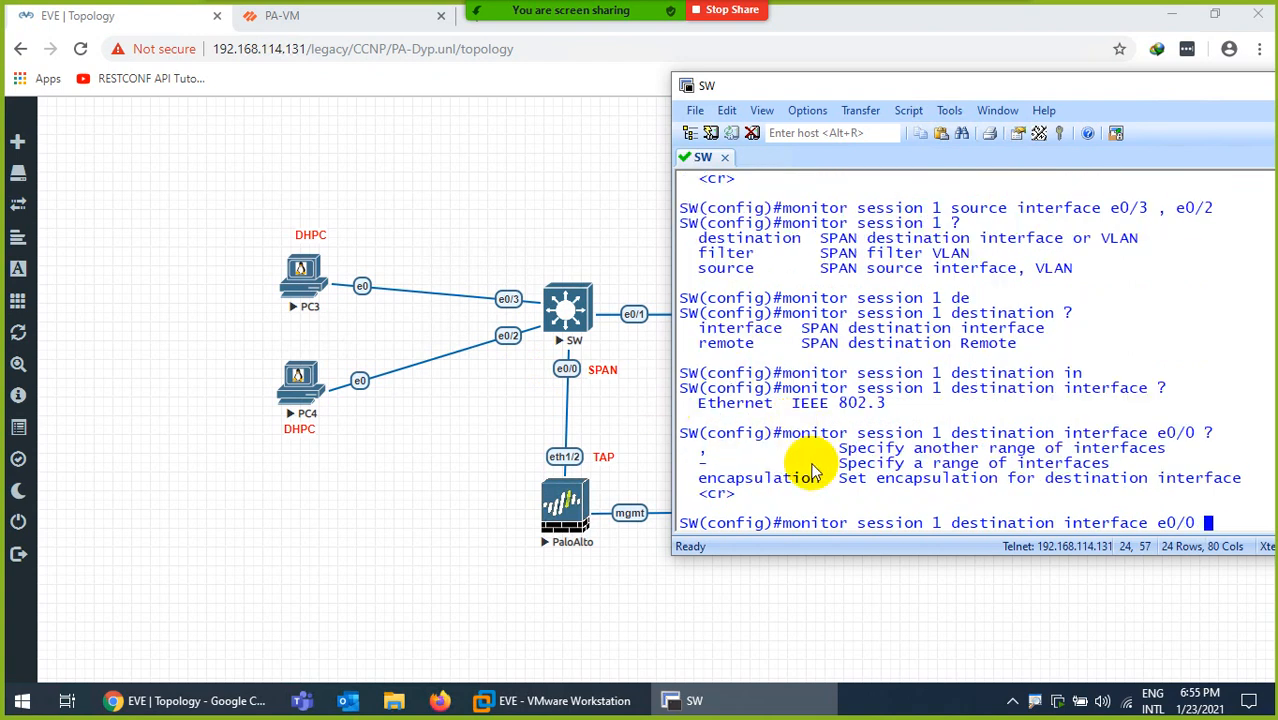
key(Return)
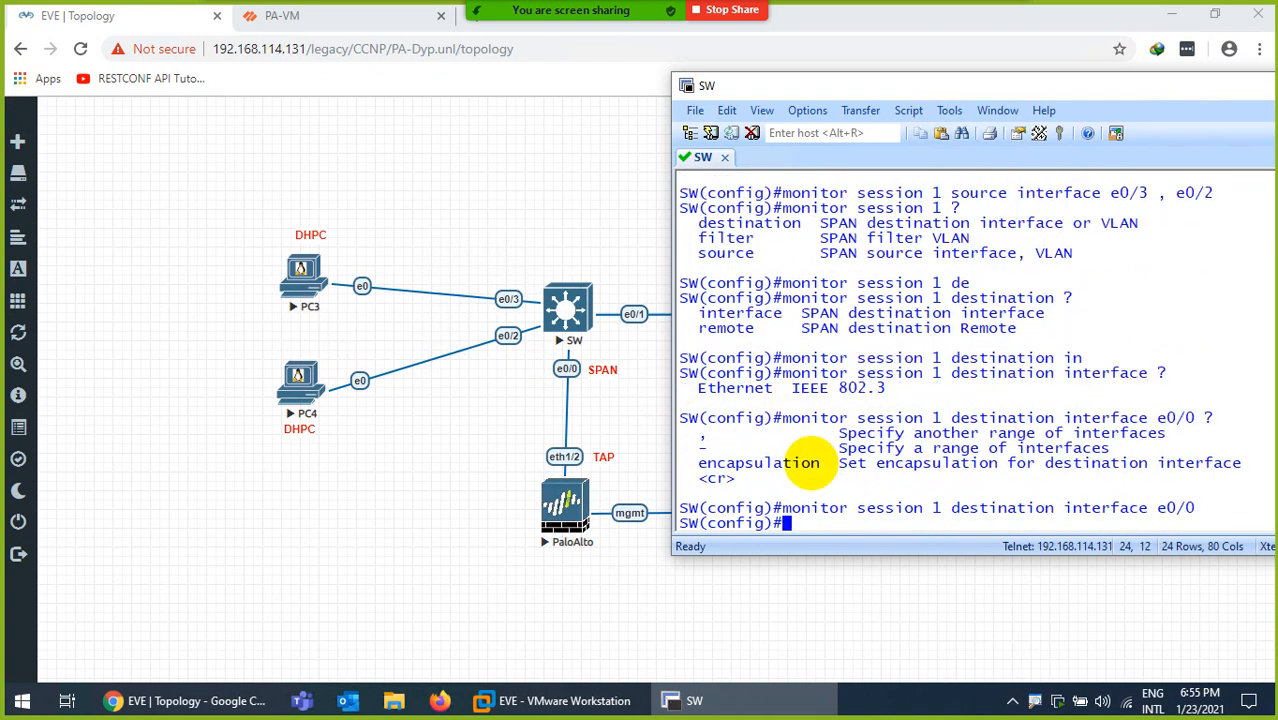
Recall the e0/3, e0/2 source command and list its both/rx/tx direction options with ?
key(ctrl+l)
key(Return)
key(Up)
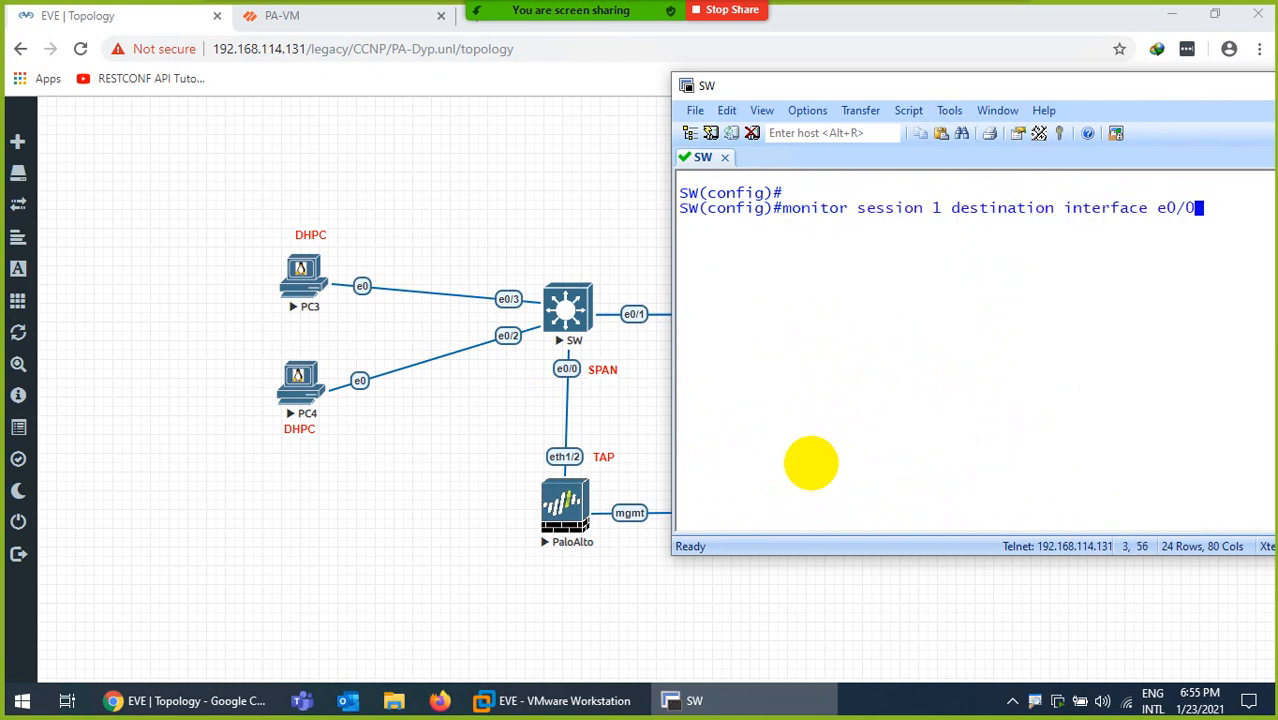
key(Up)
text(?)
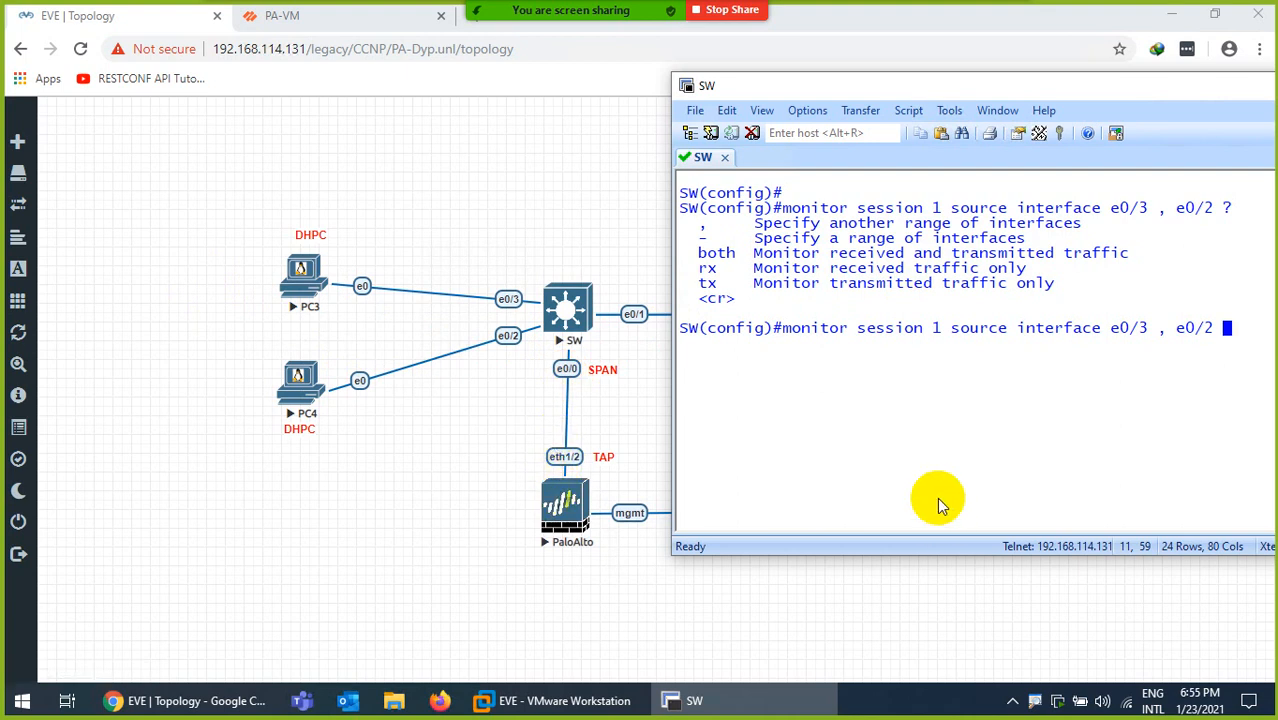
Re-apply the source command, exit config mode and check 'show monitor session 1': Both direction, destination Et0/0
key(Return)
key(ctrl+l)
key(Return)
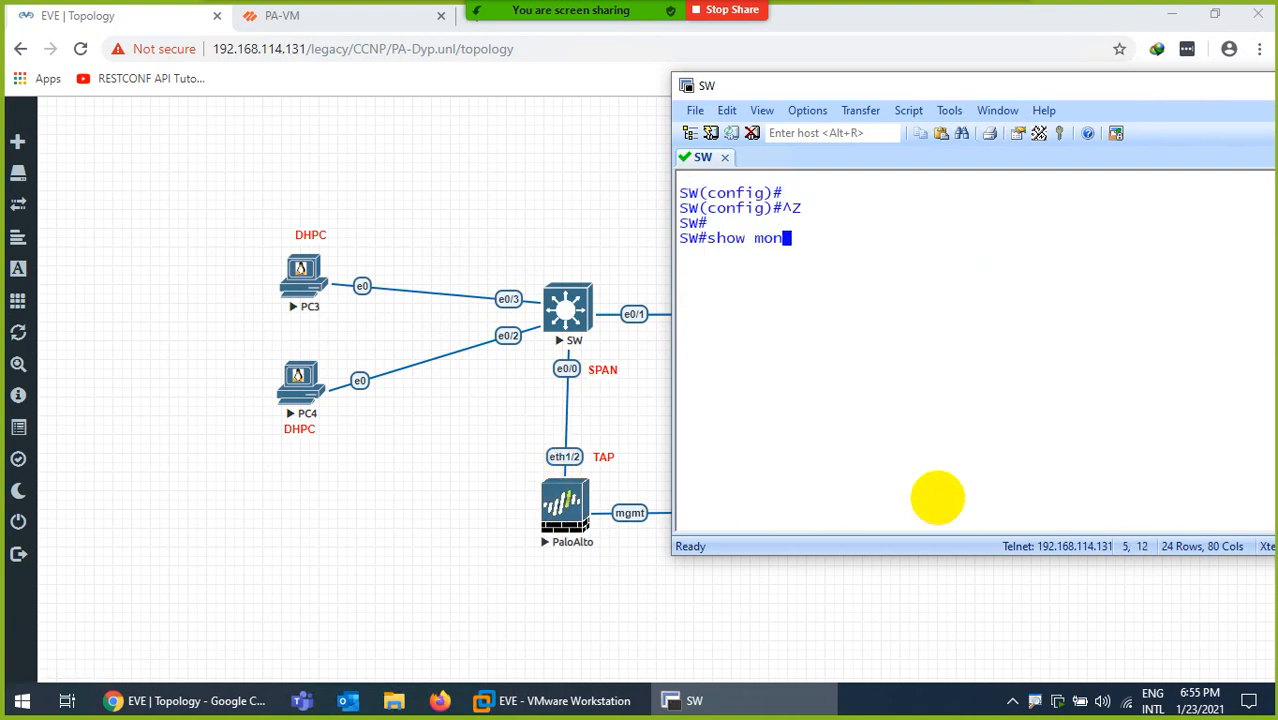
key(Tab)
text(se)
key(Tab)
text(1)
key(Return)
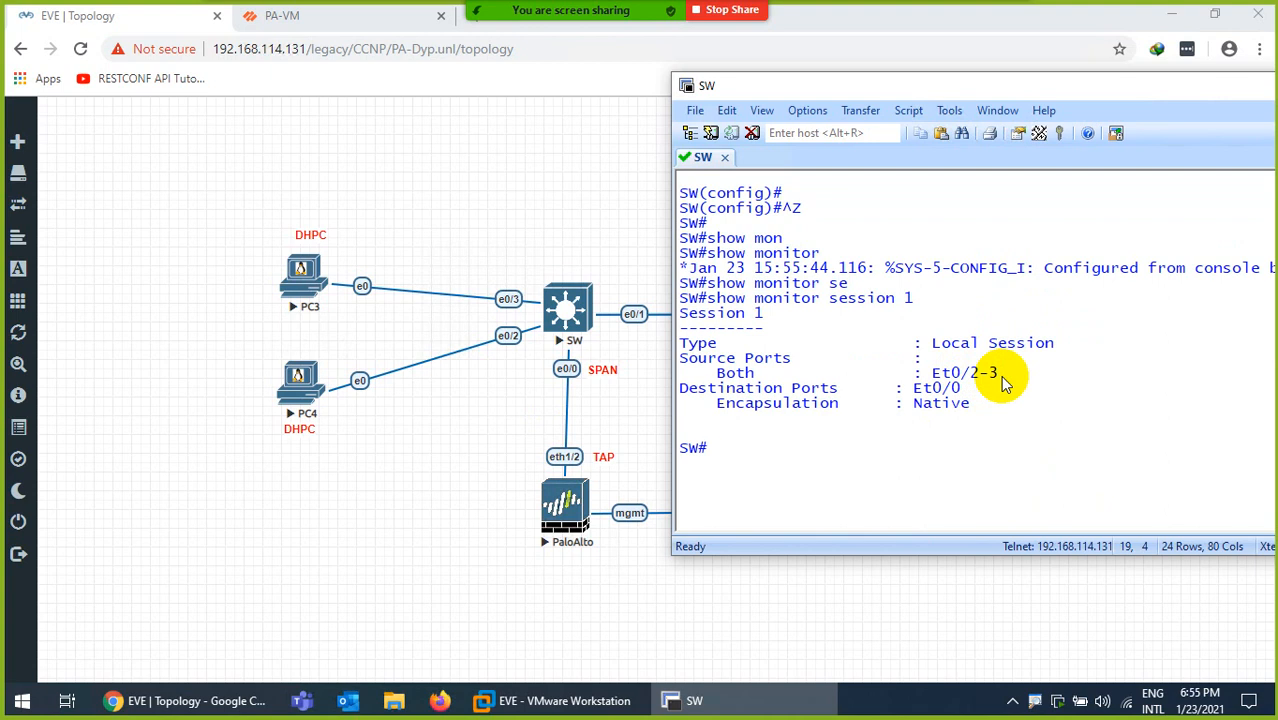
drag(765, 372, 702, 372)
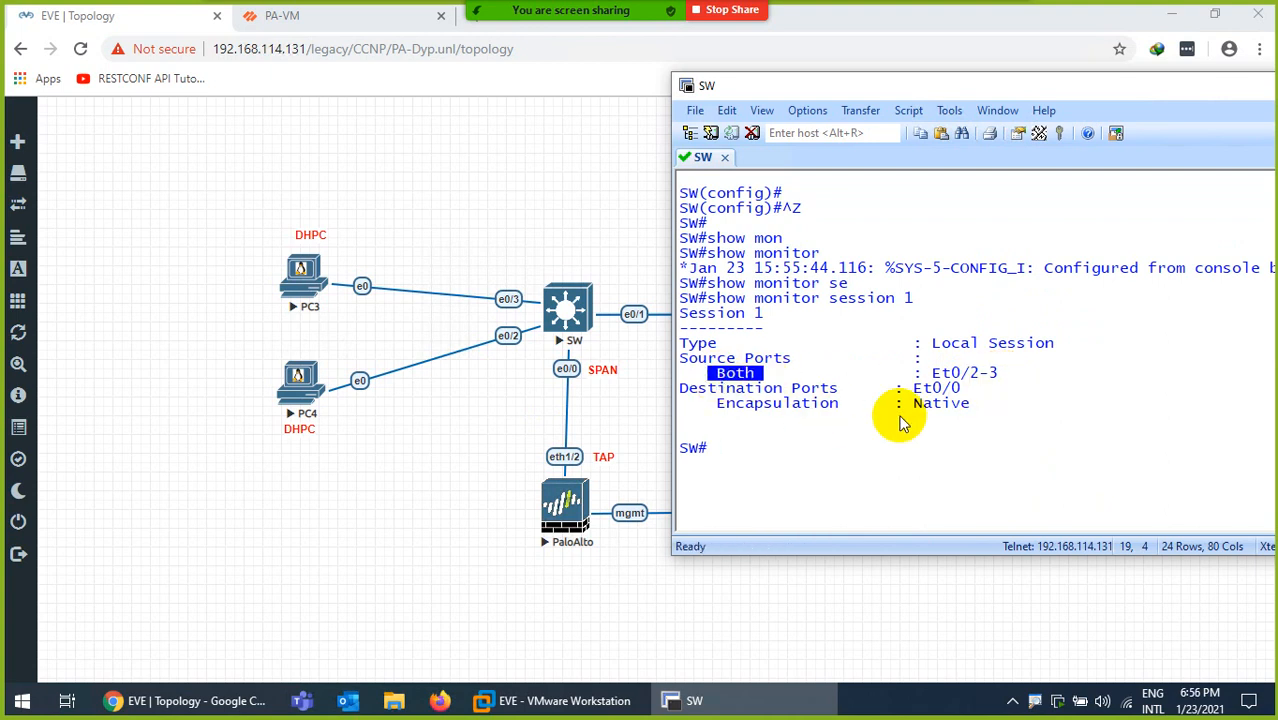
drag(956, 402, 921, 393)
double_click(946, 389)
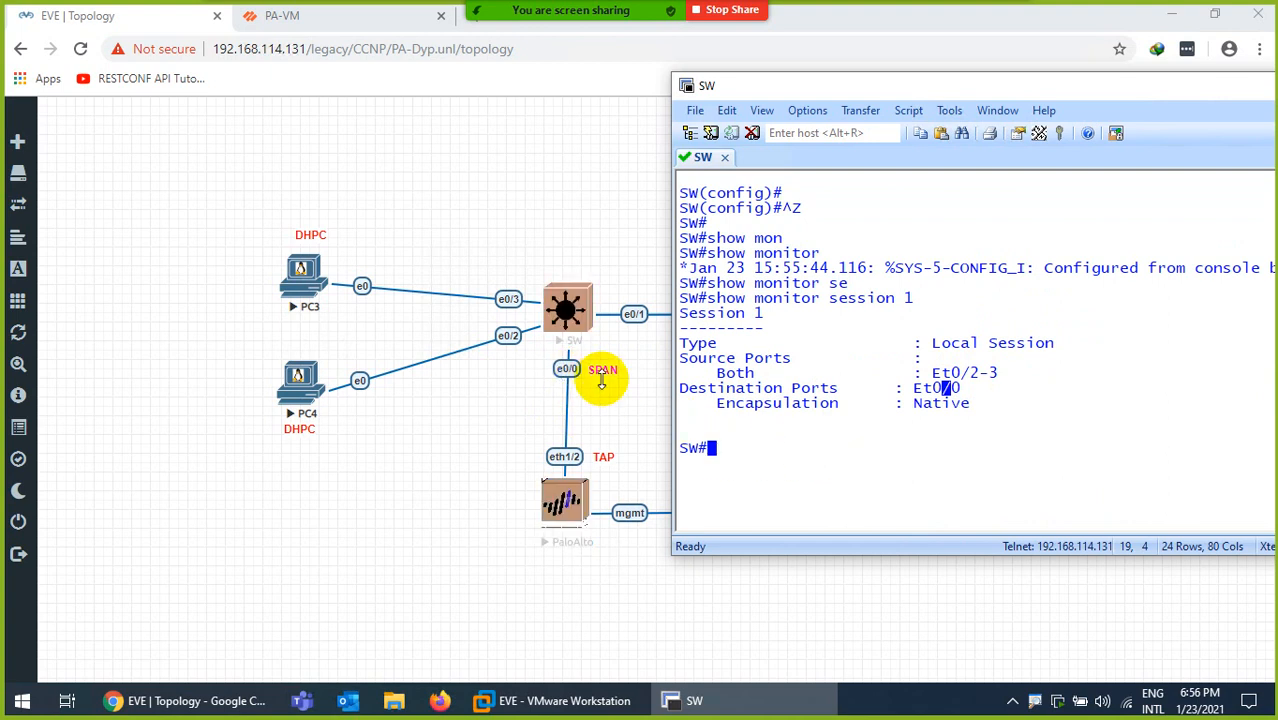
Run 'show interfaces e0/0' and confirm Ethernet0/0 is up, line protocol down, in monitoring state
key(ctrl+l)
key(Return)
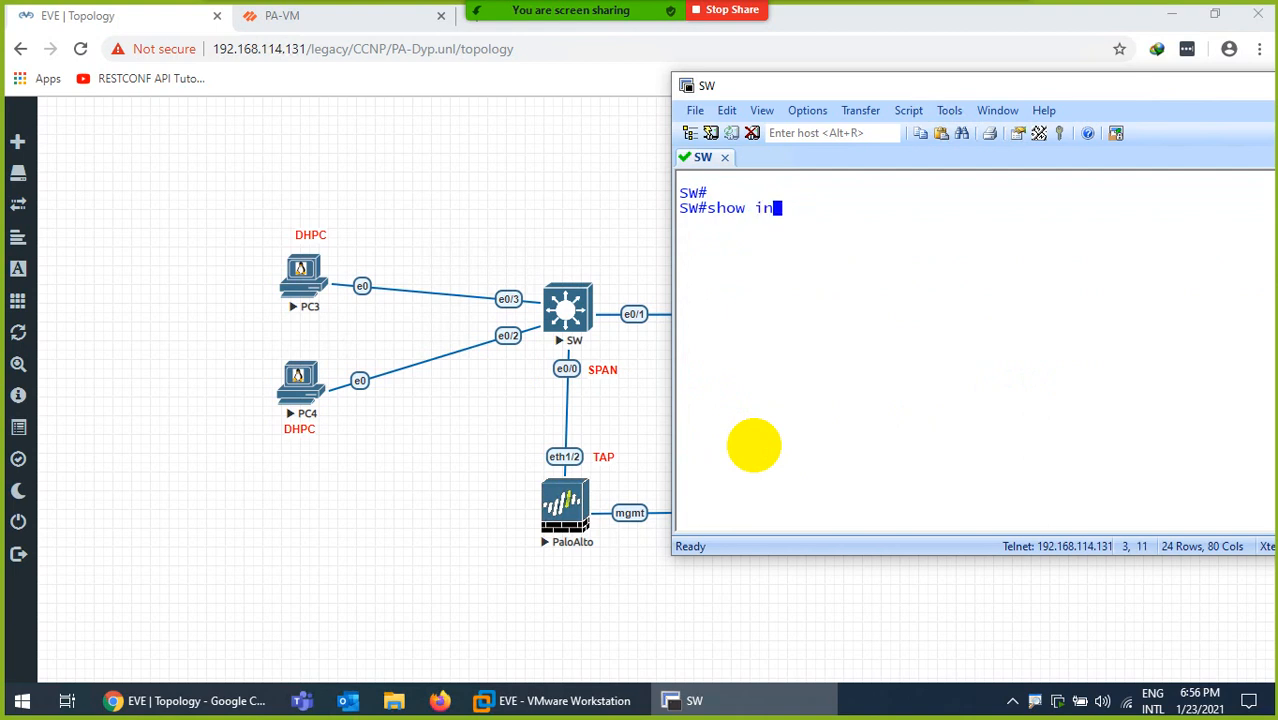
key(Tab)
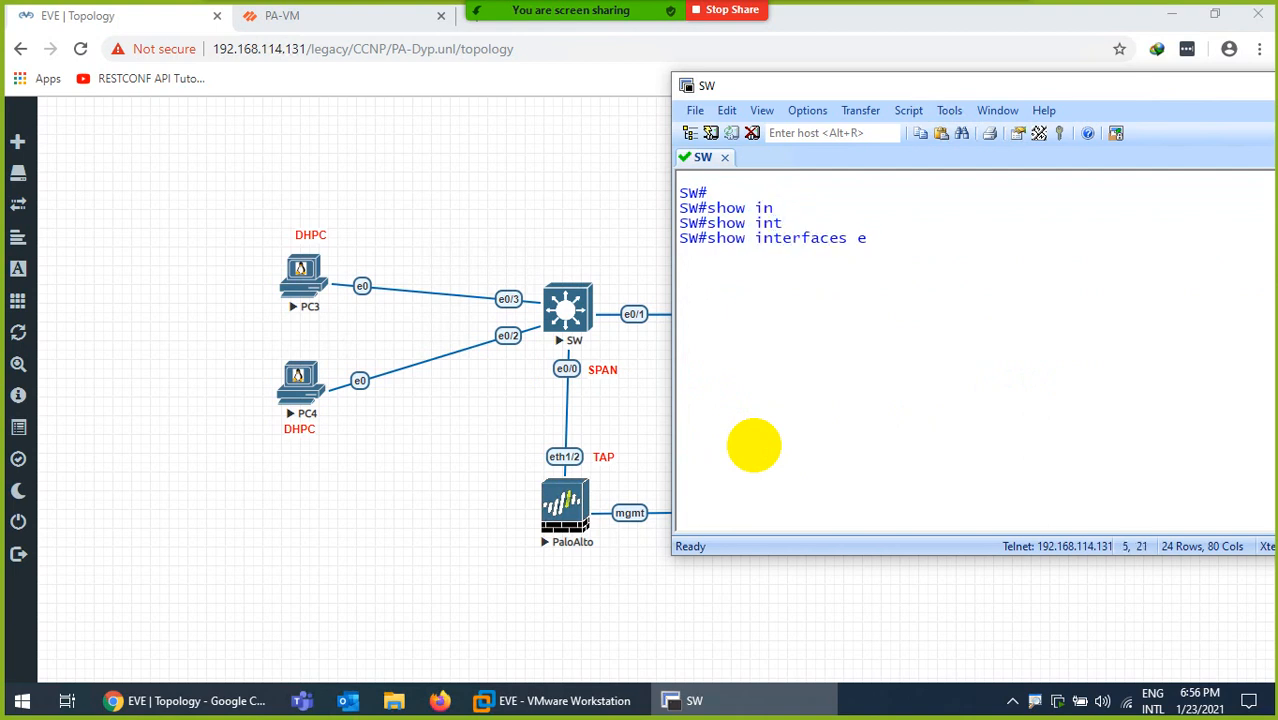
text(e0/0)
key(Return)
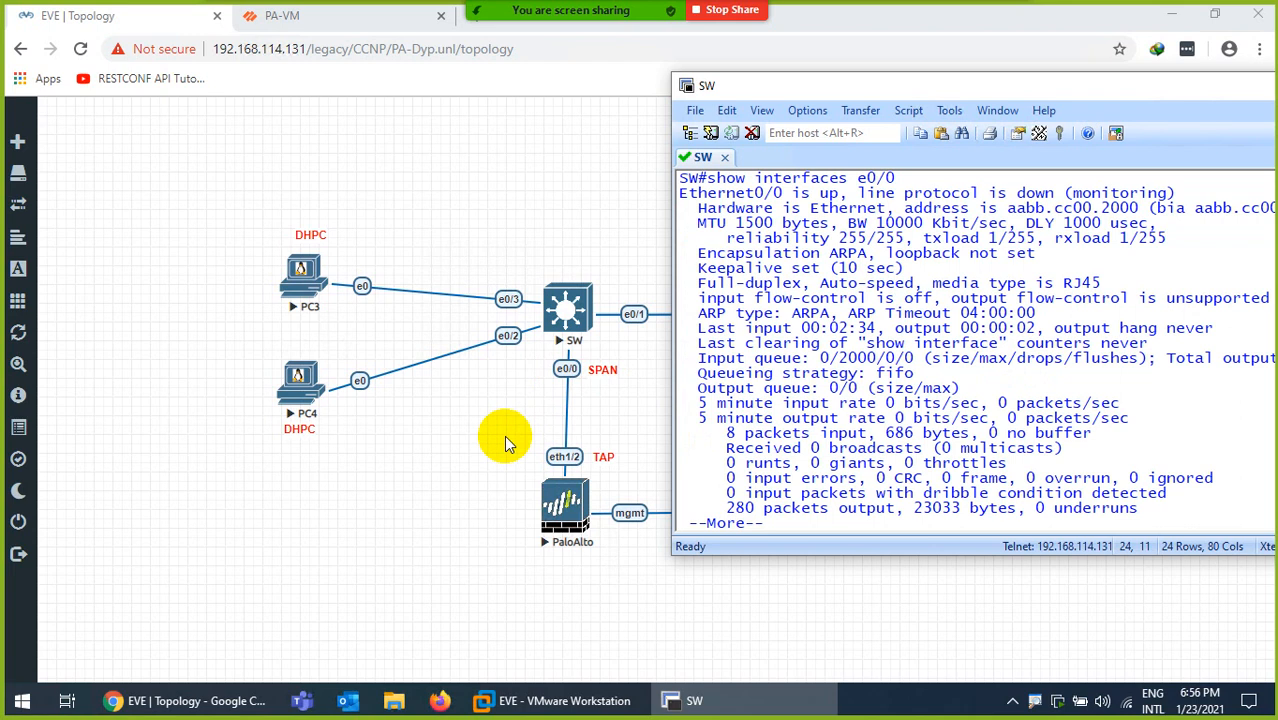
scroll(1090, 370, up, 4)
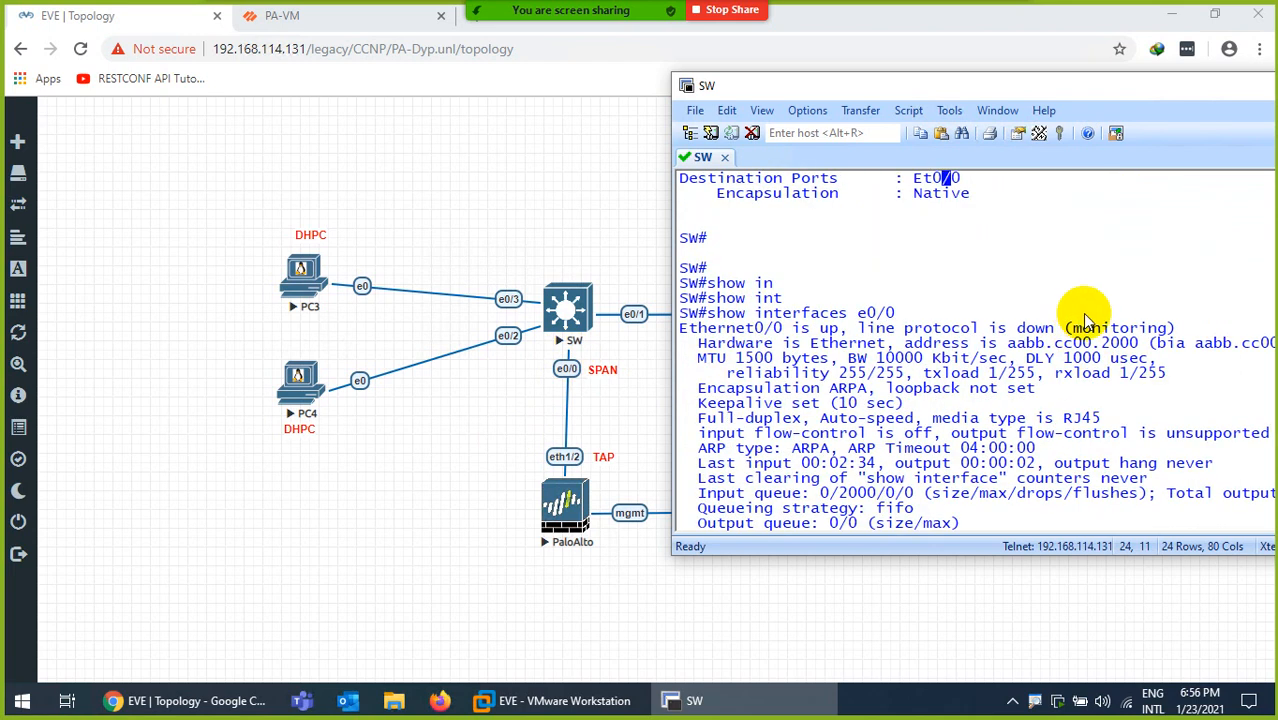
drag(1066, 328, 1170, 330)
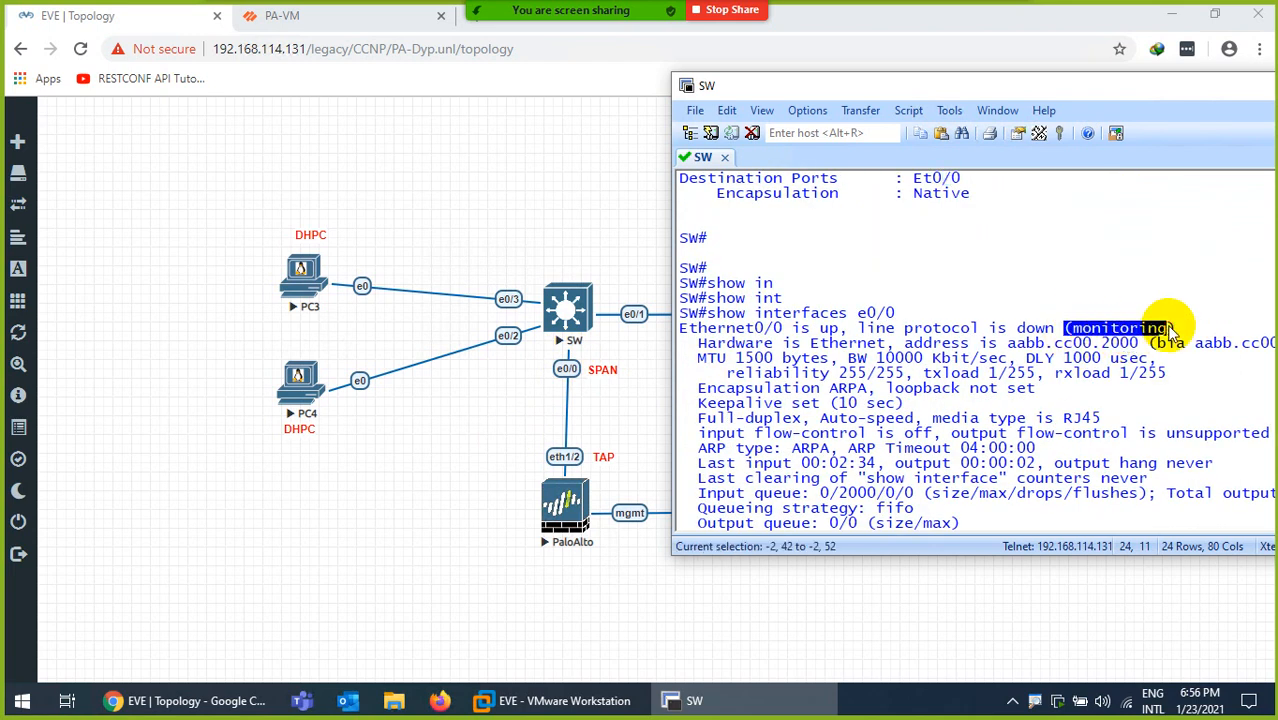
drag(1016, 328, 1048, 338)
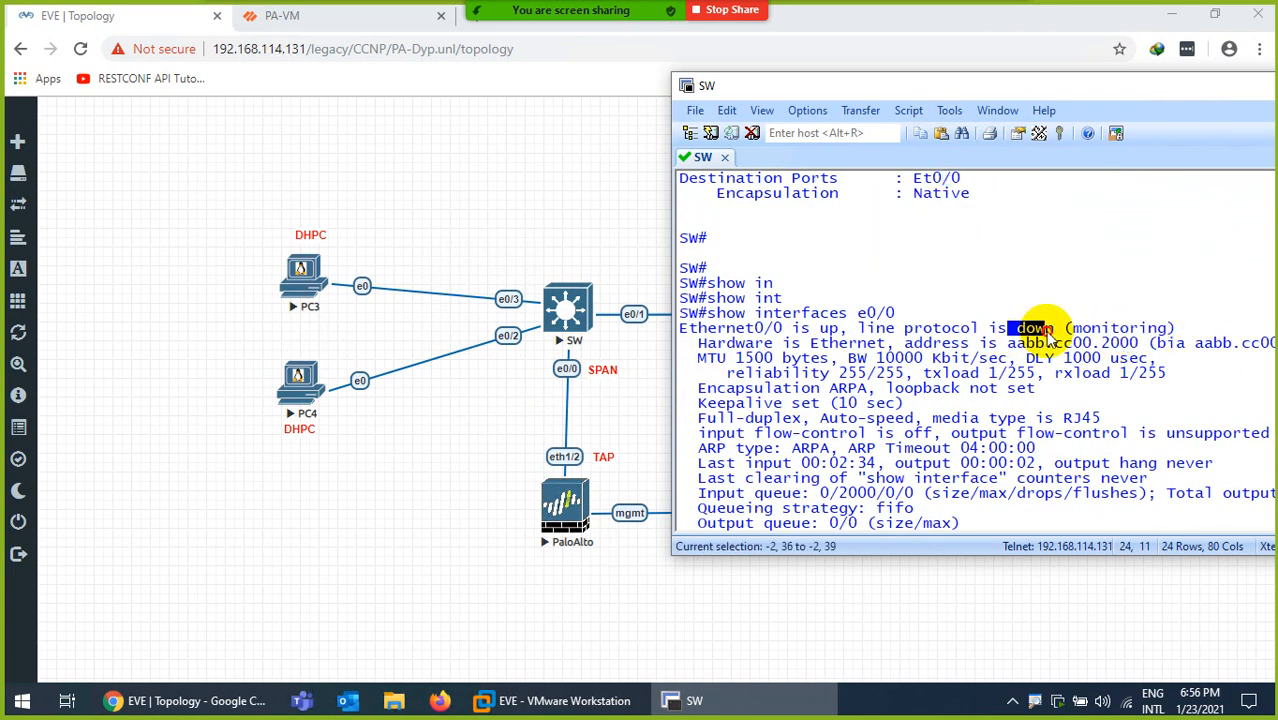
drag(857, 328, 733, 338)
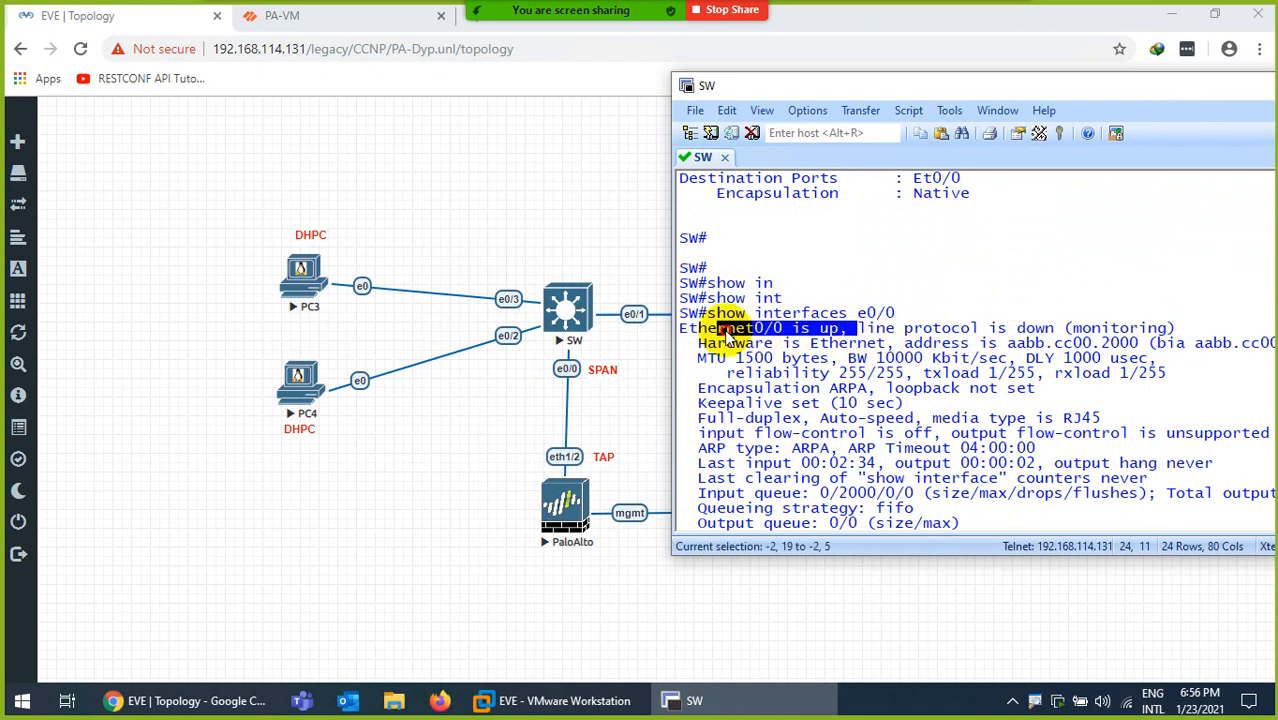
scroll(880, 320, down, 1)
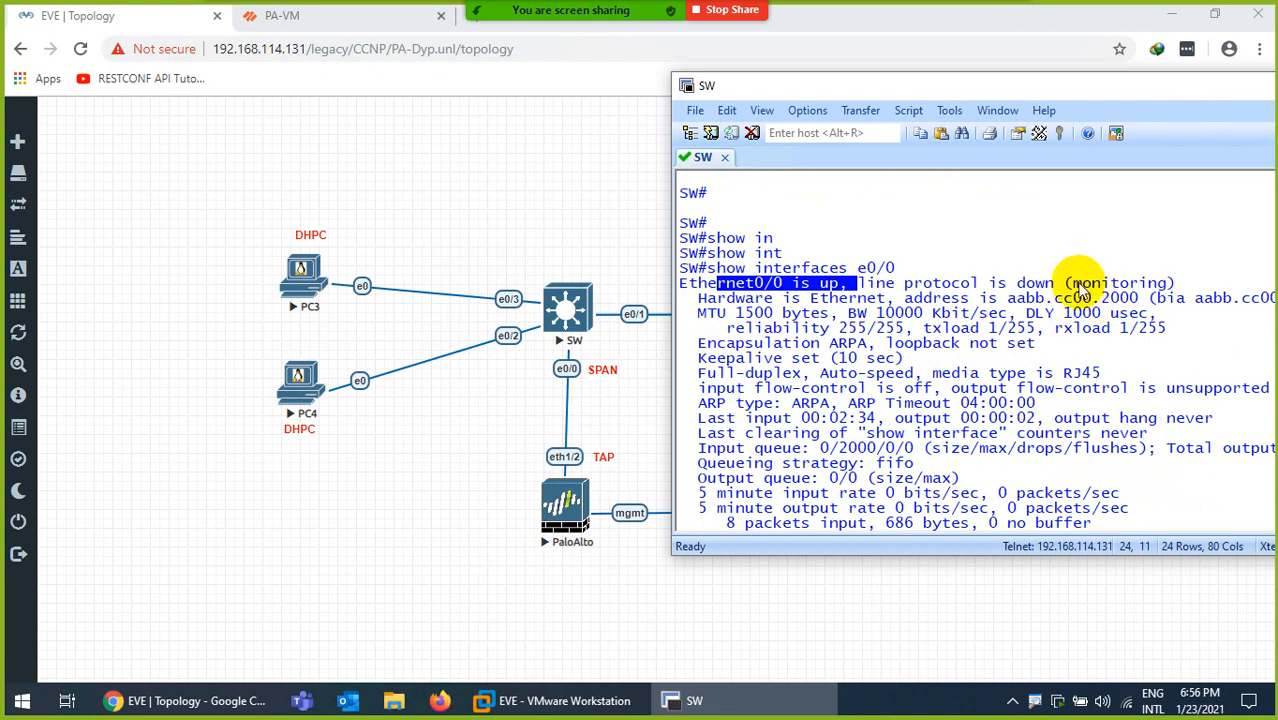
drag(1074, 284, 1166, 284)
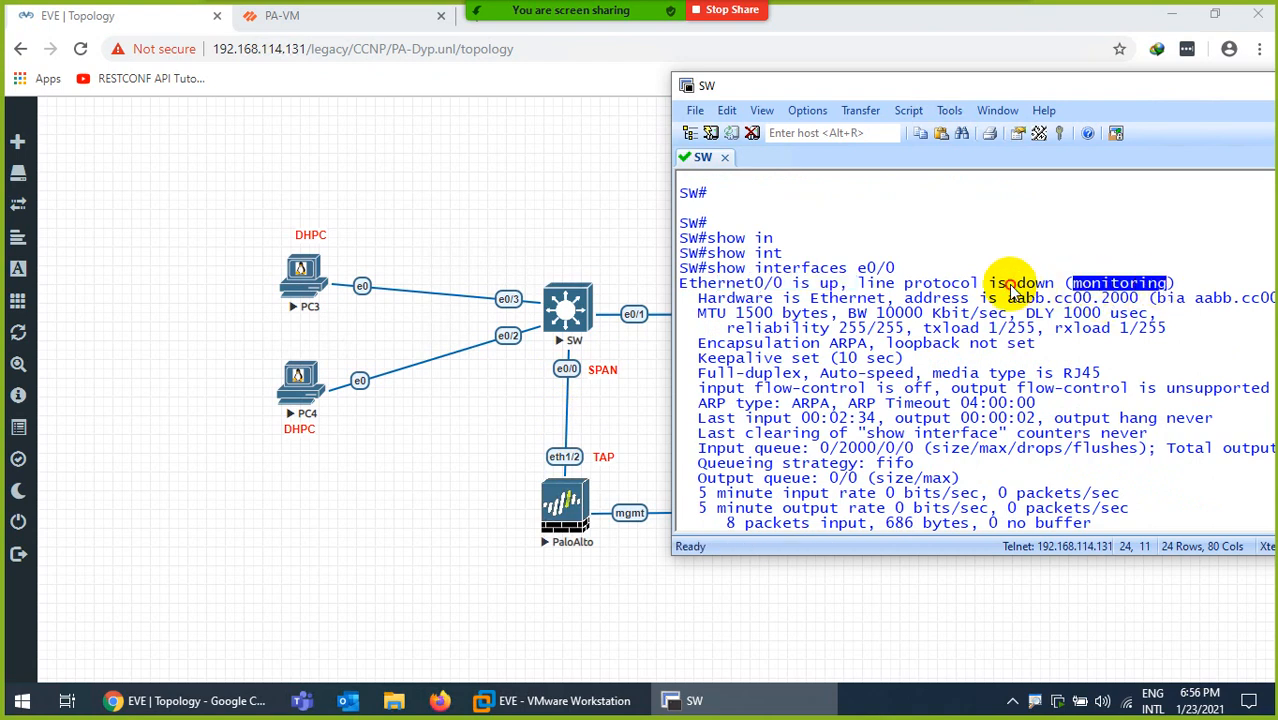
drag(1008, 285, 1054, 285)
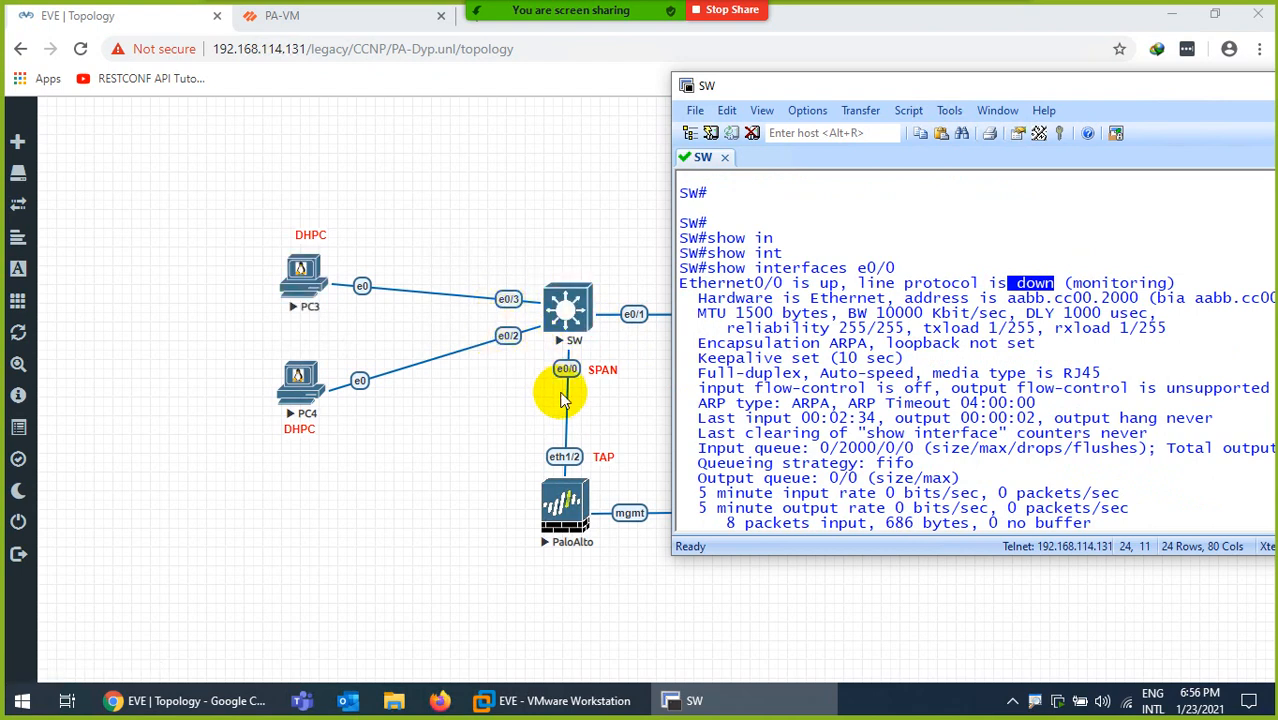
key(space)
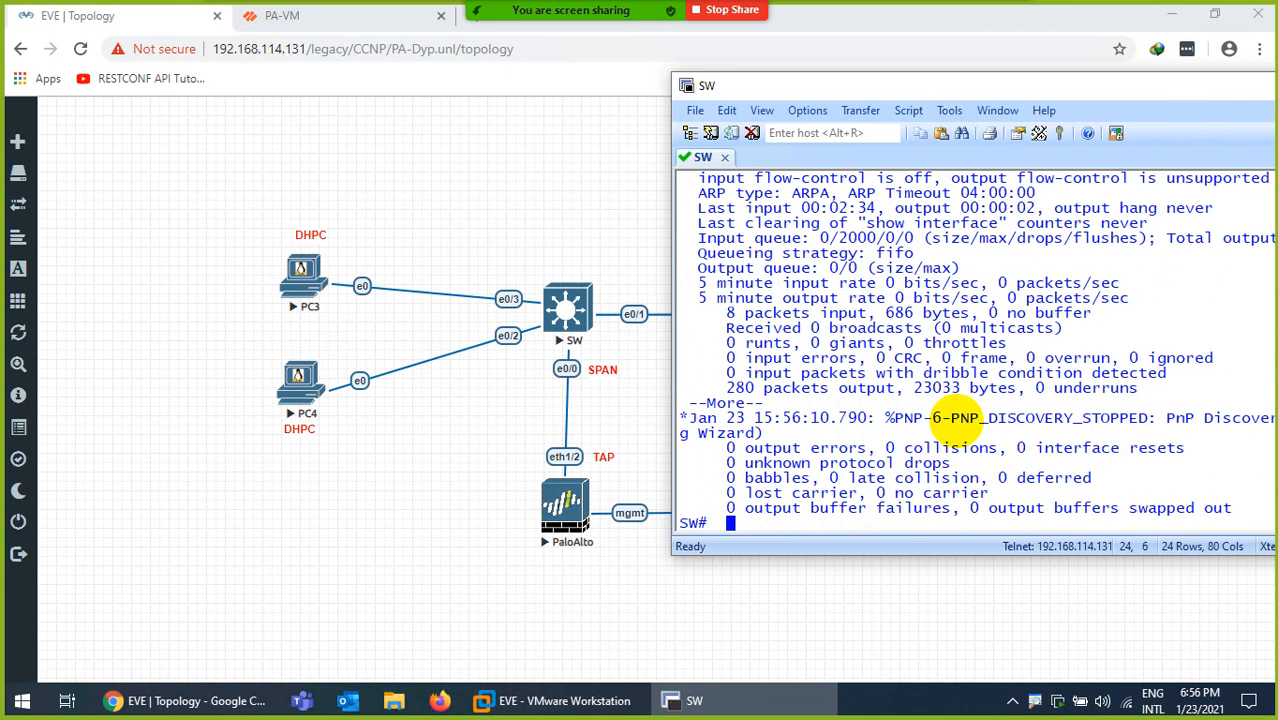
Save the switch configuration with 'wr' and return to the EVE-NG topology
key(ctrl+l)
key(Return)
key(Return)
text(wr)
key(Return)
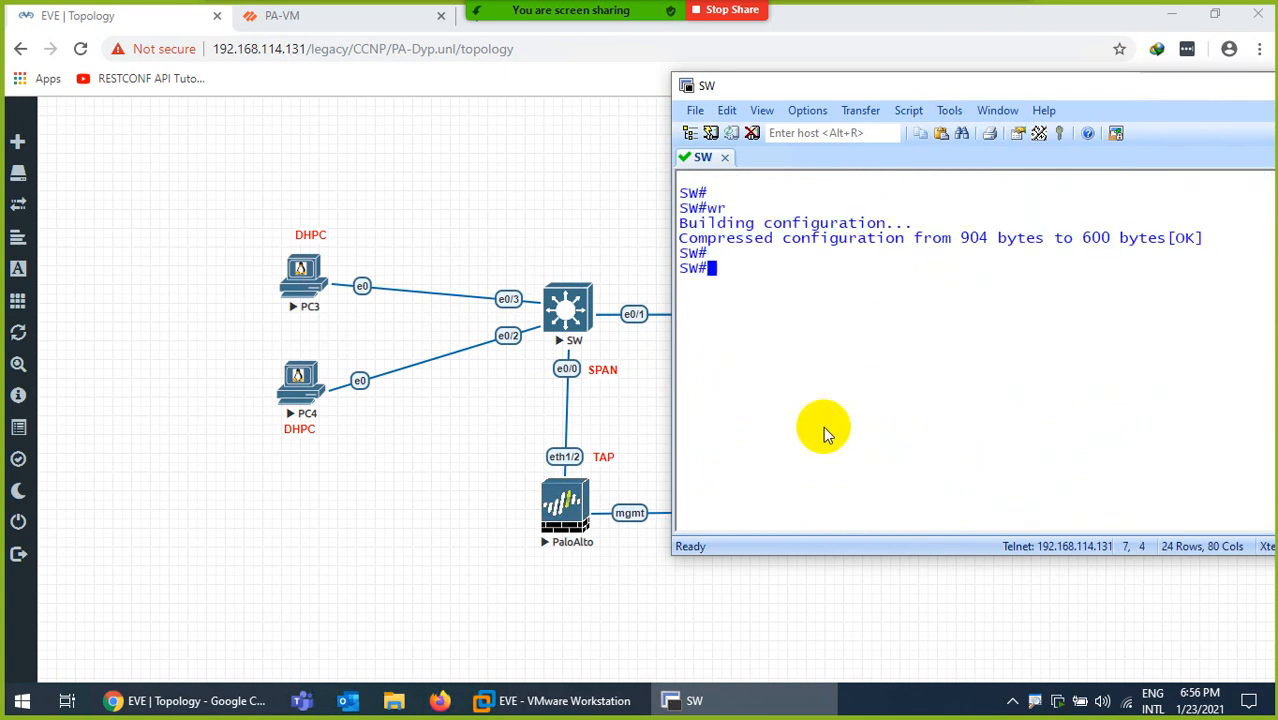
click(765, 700)
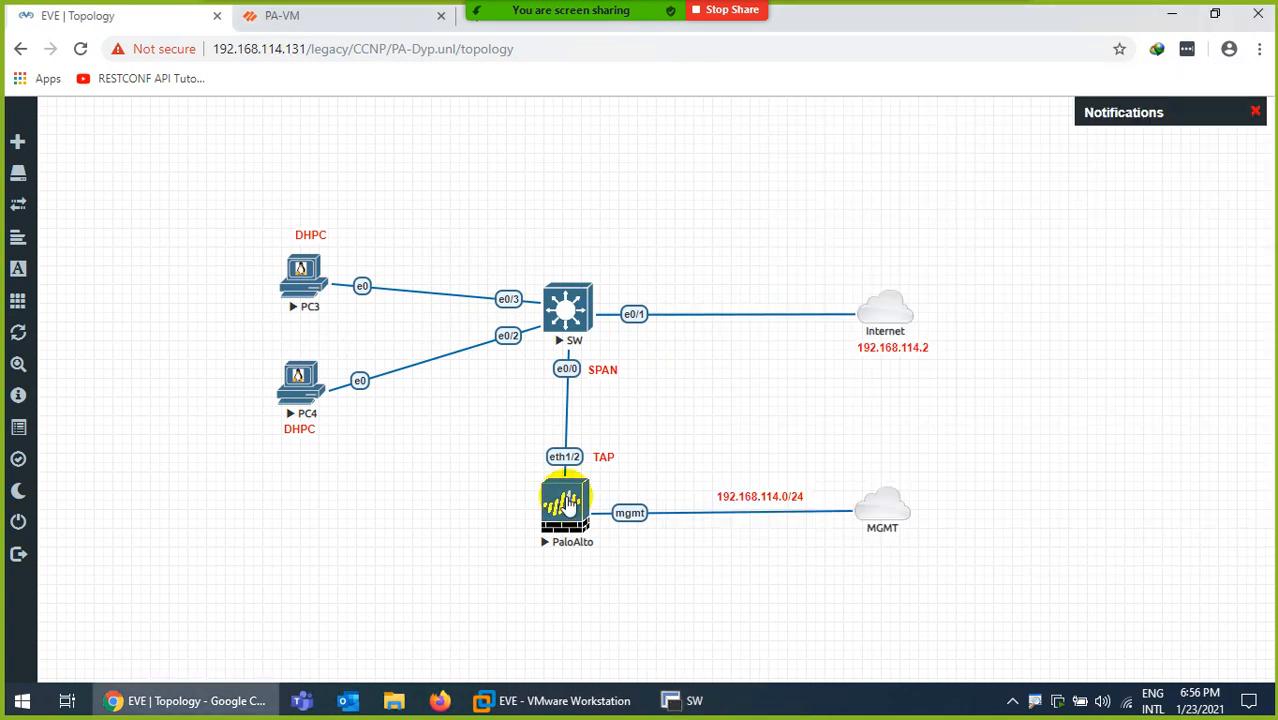
In PC3's VNC console, set eth0 to DHCP under Control Panel > Network and apply it
click(295, 280)
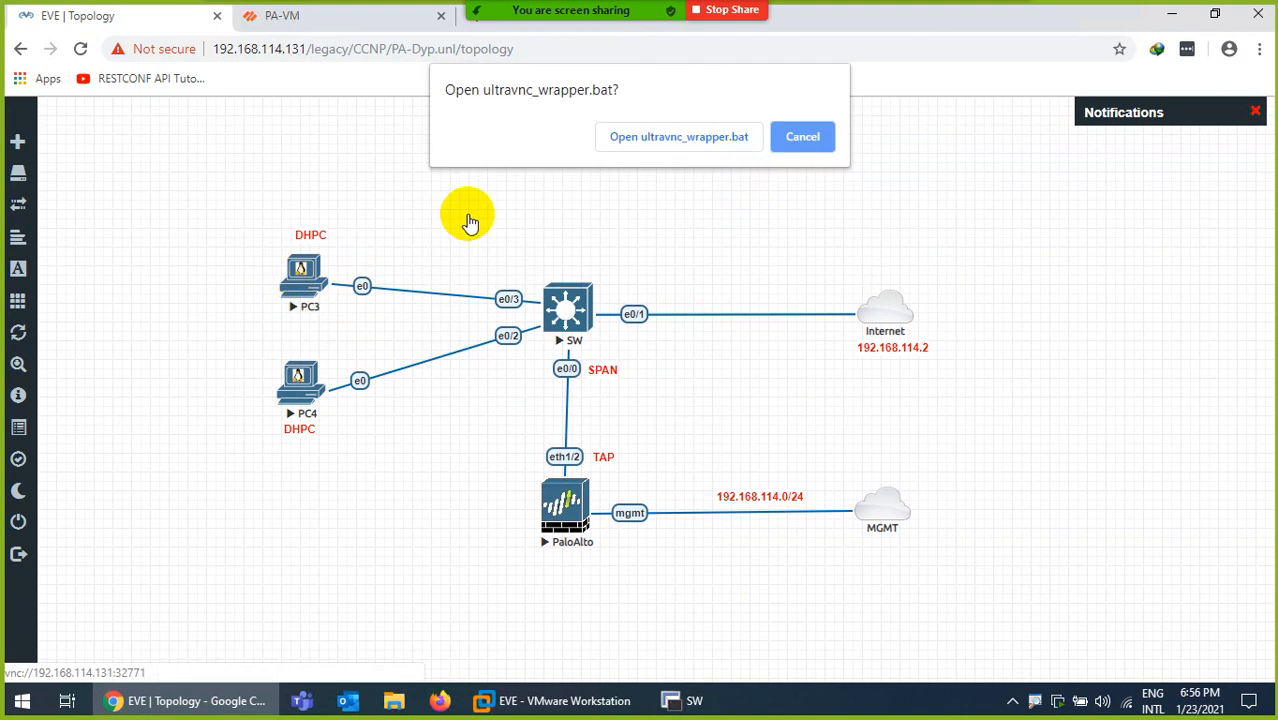
click(650, 134)
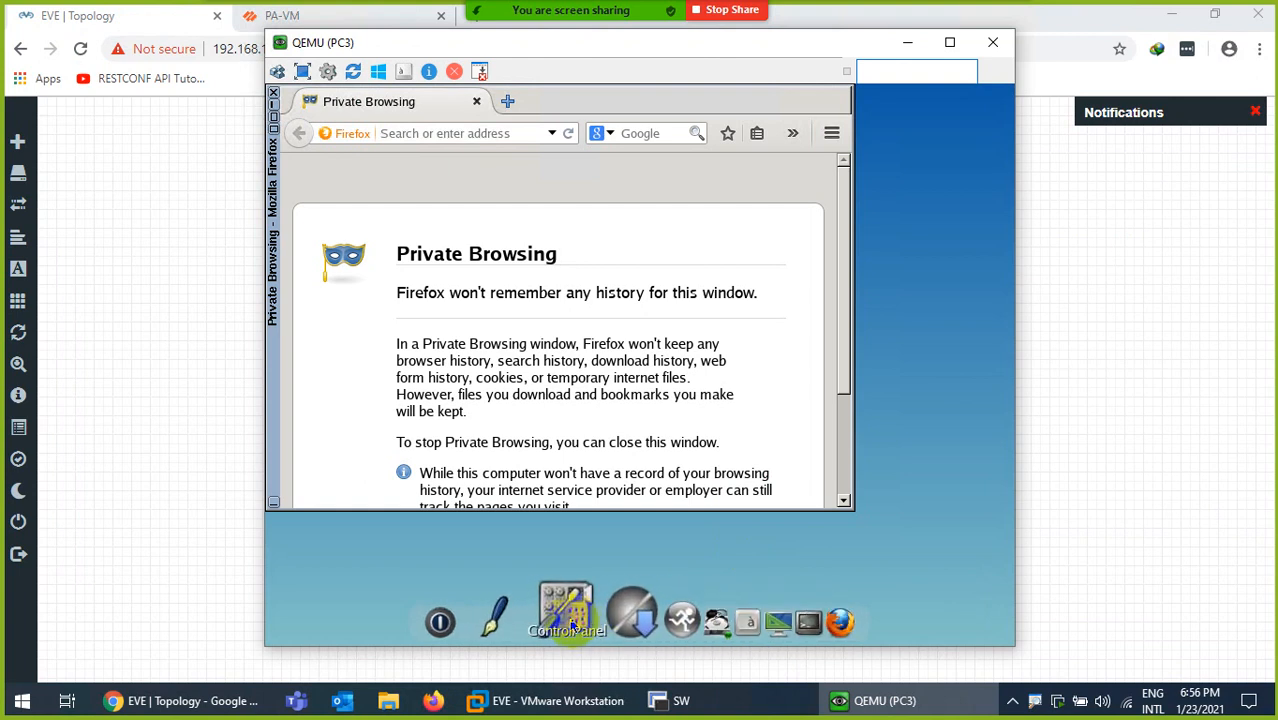
click(562, 612)
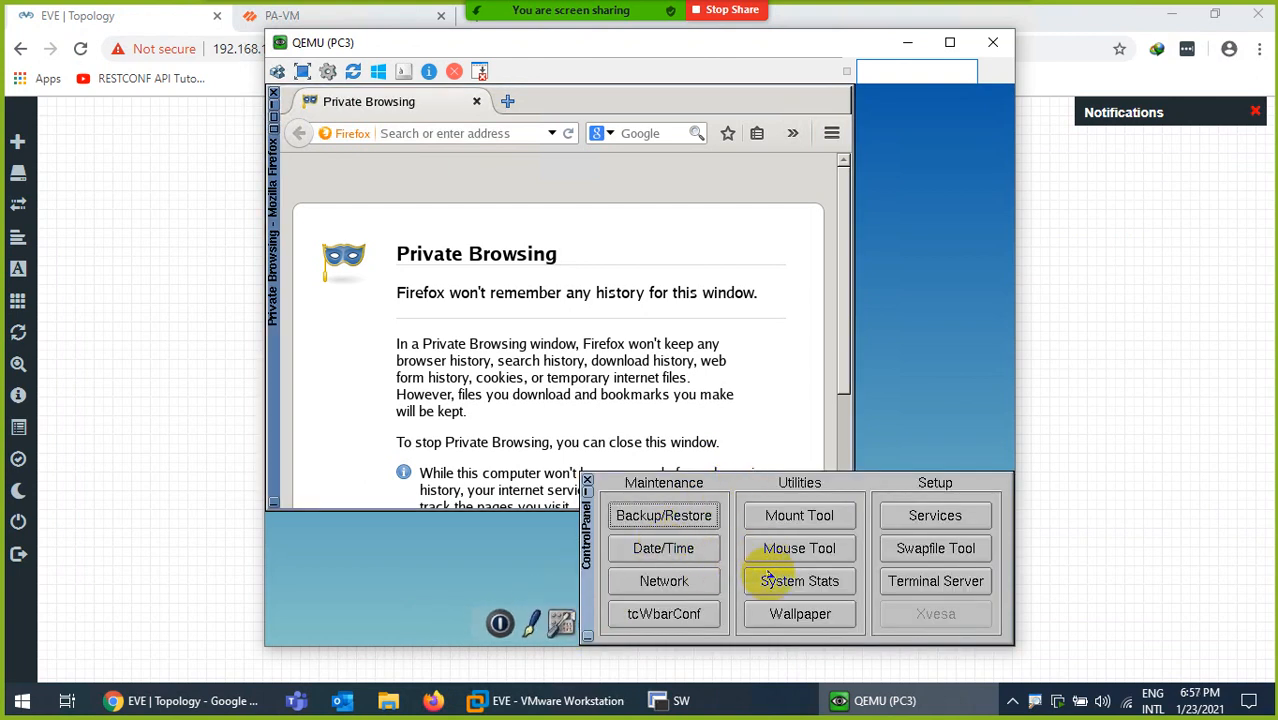
click(668, 581)
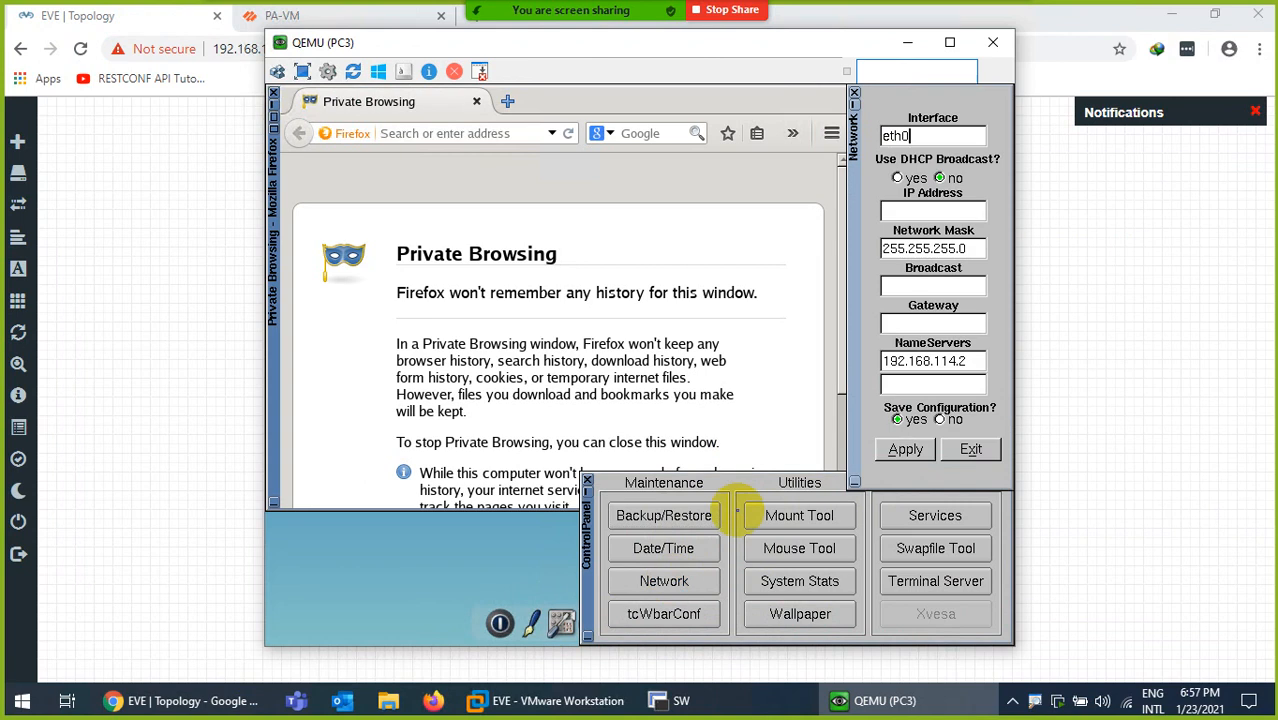
click(897, 179)
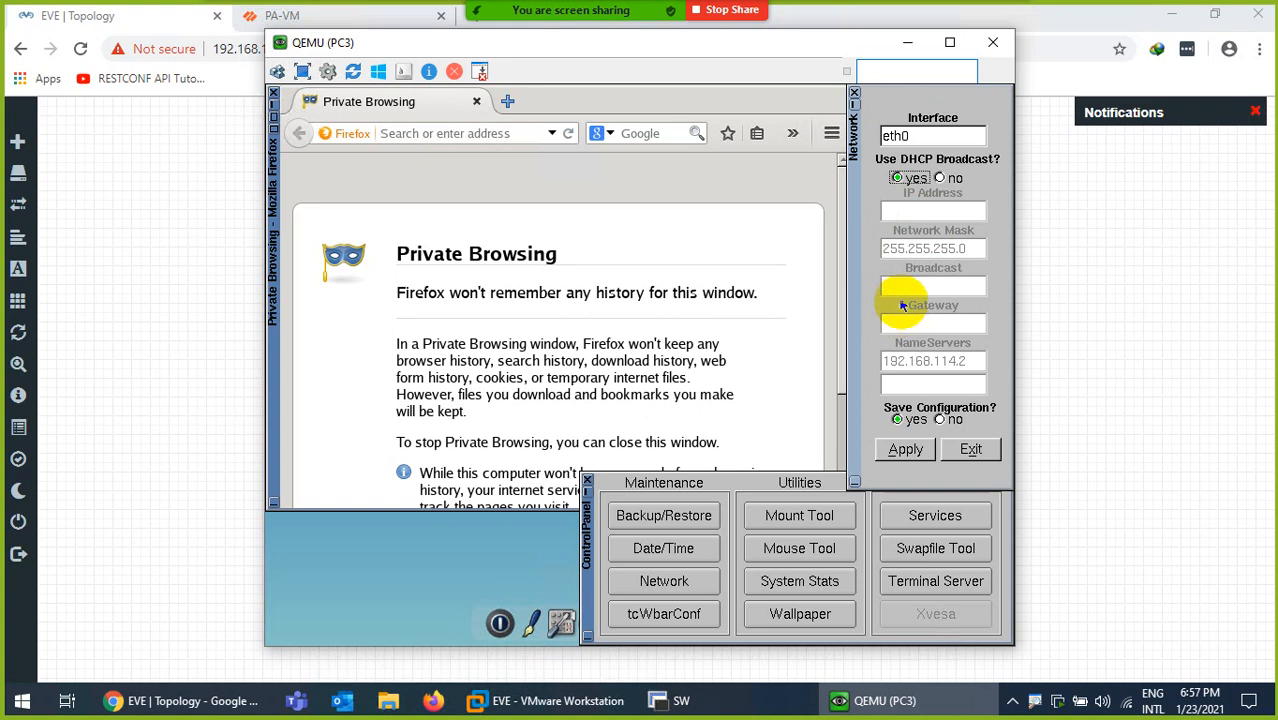
click(905, 449)
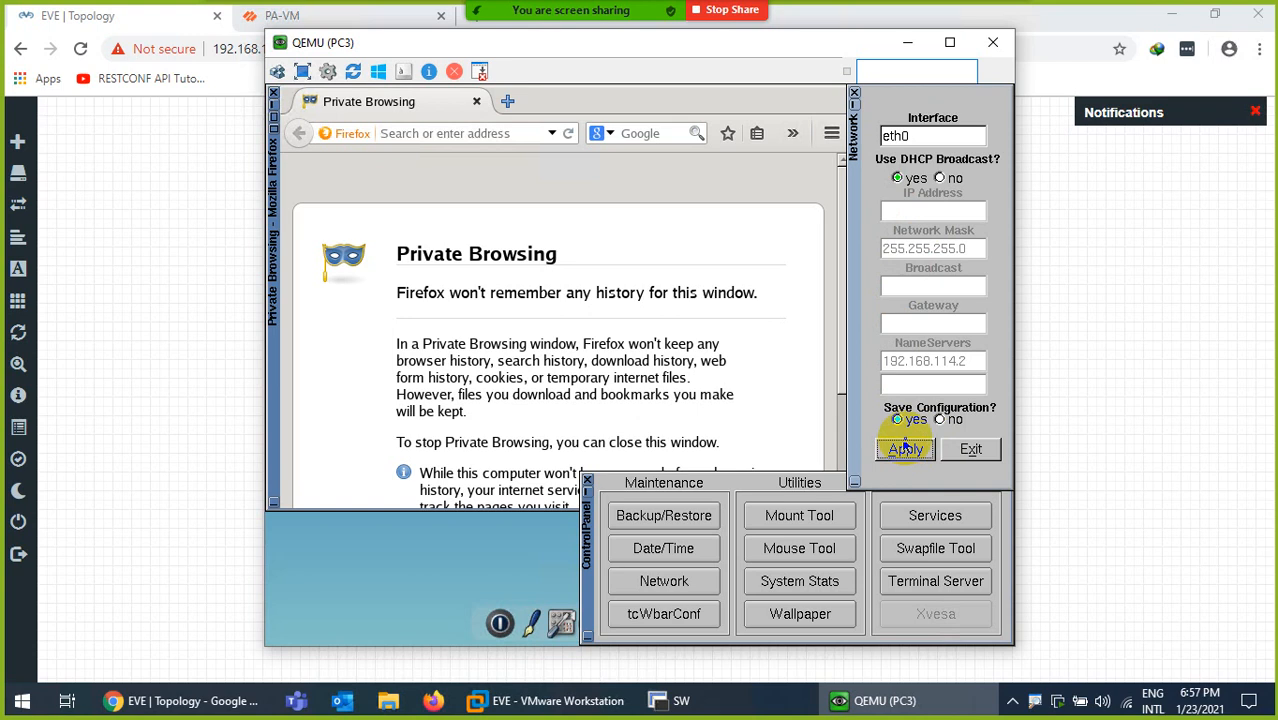
click(971, 449)
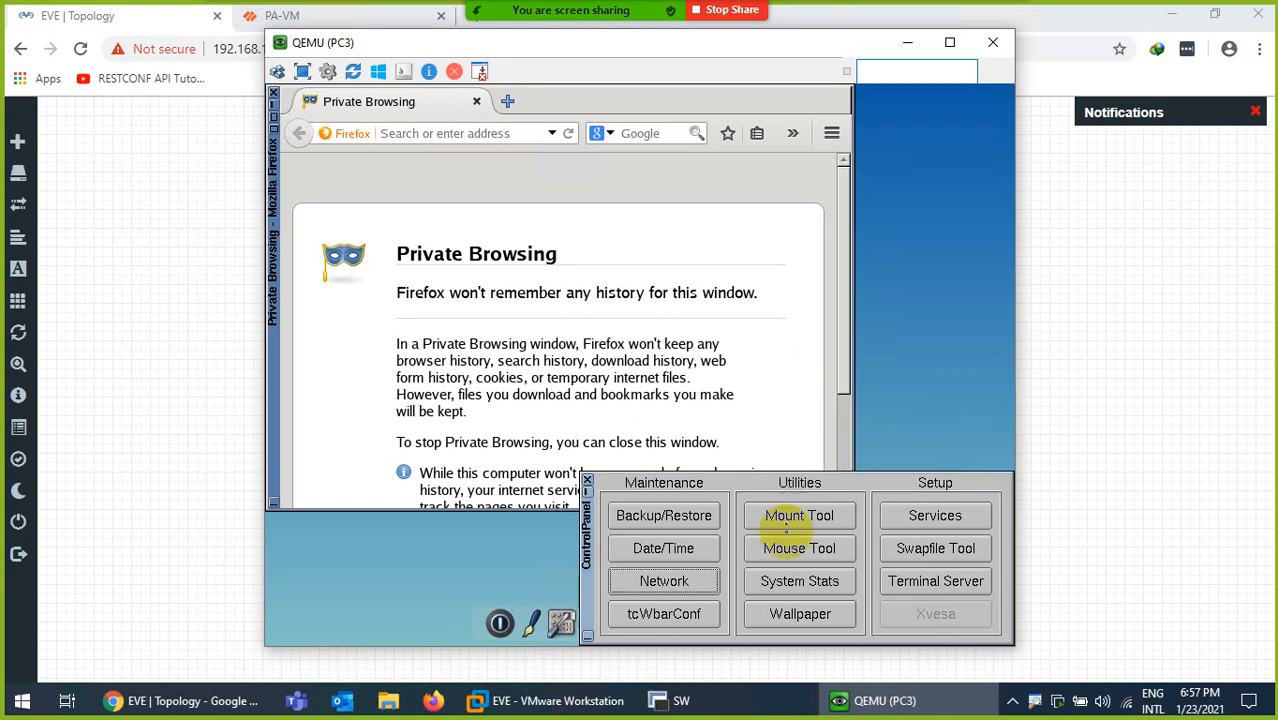
click(587, 481)
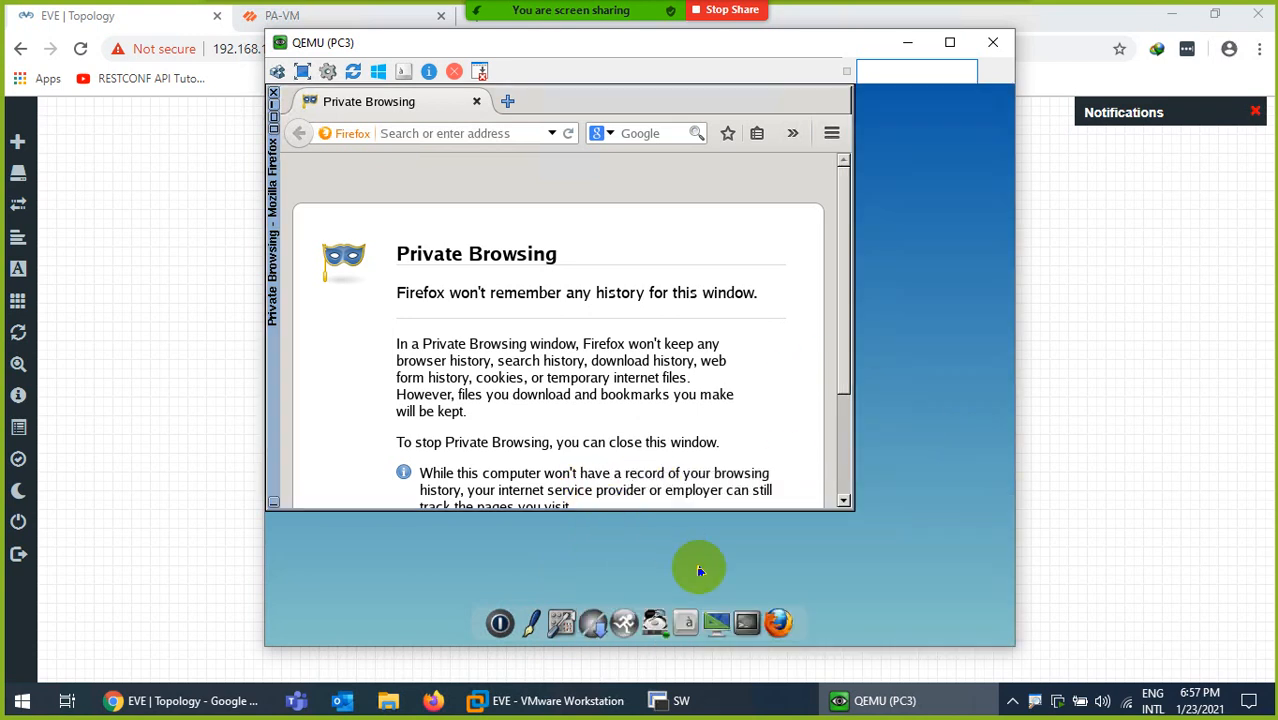
click(748, 615)
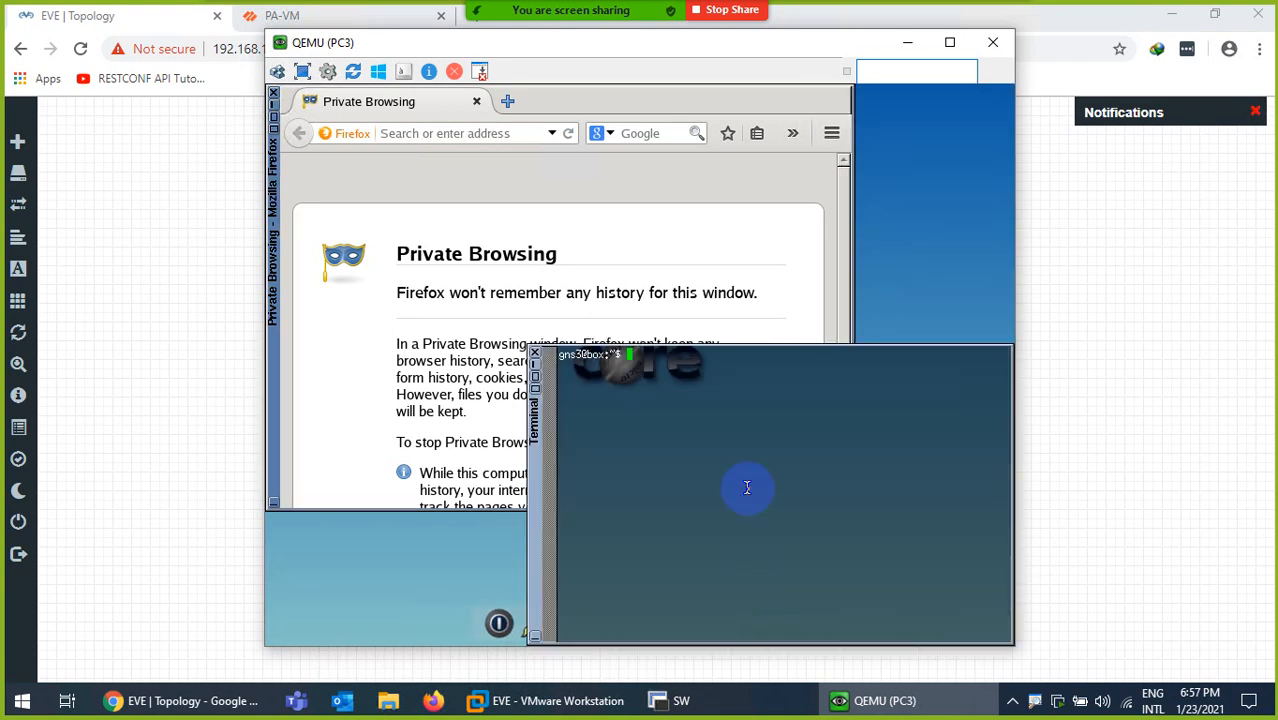
key(Return)
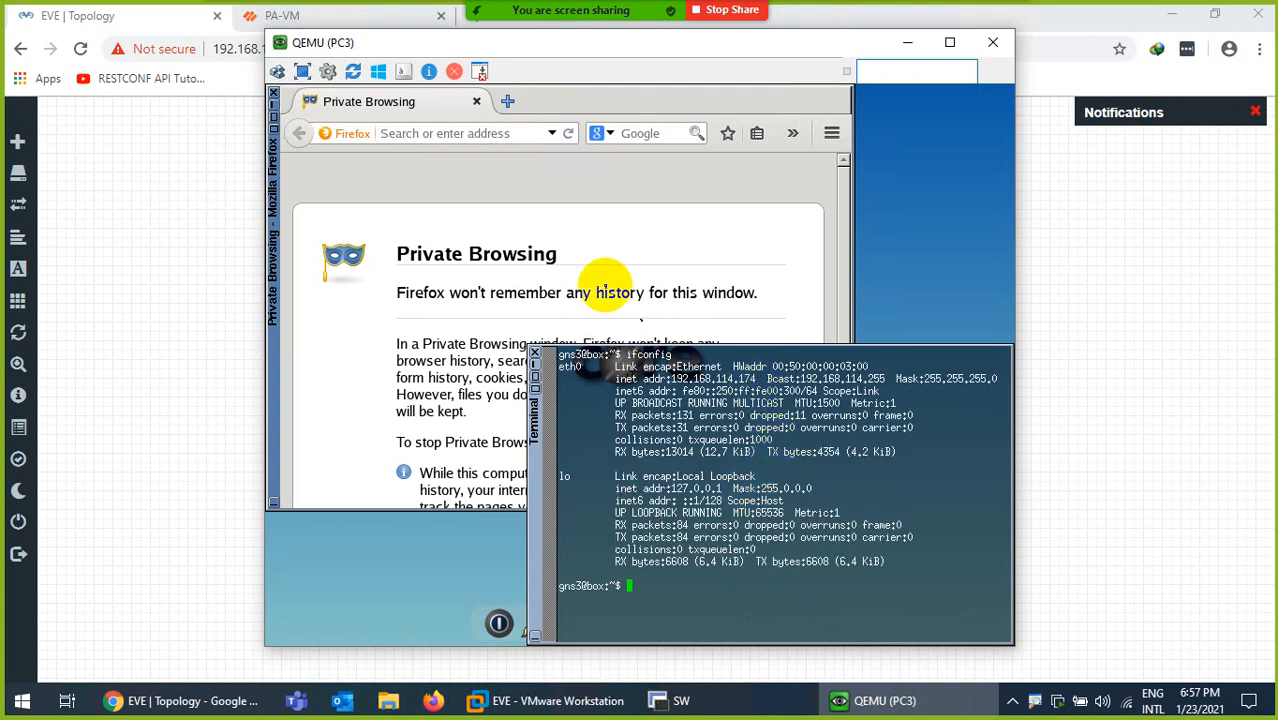
click(476, 134)
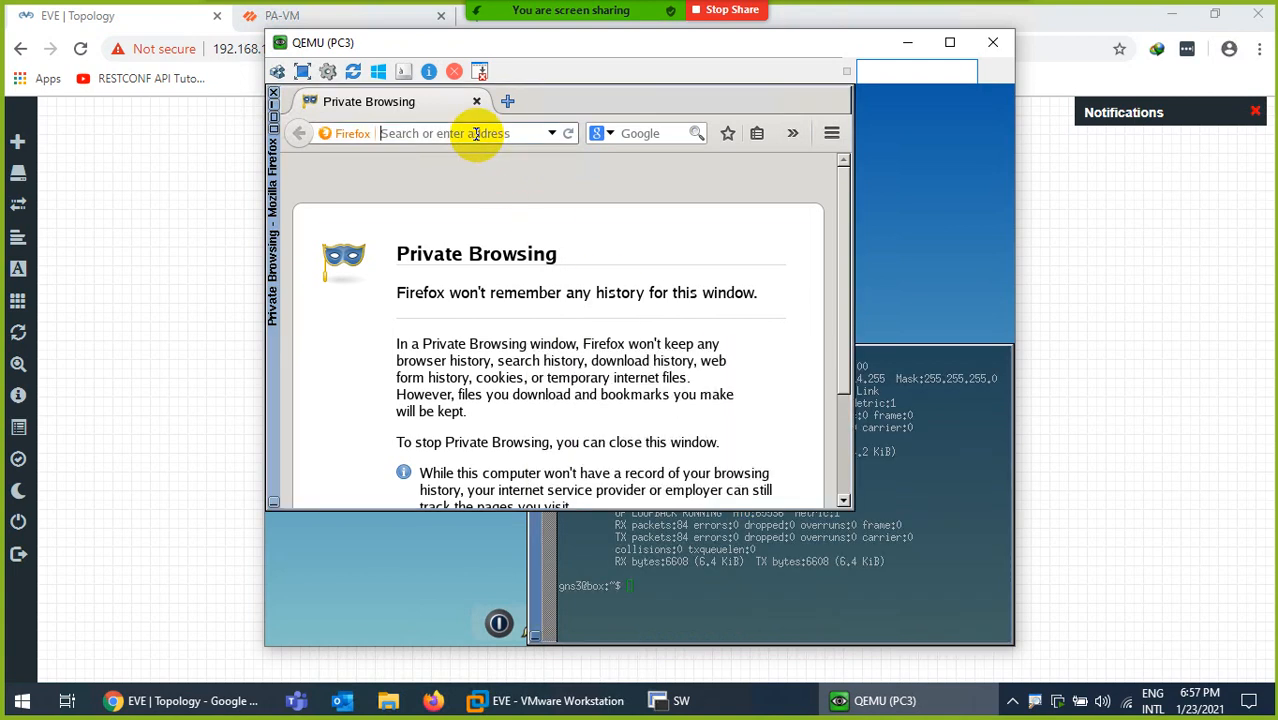
text(www.google.com)
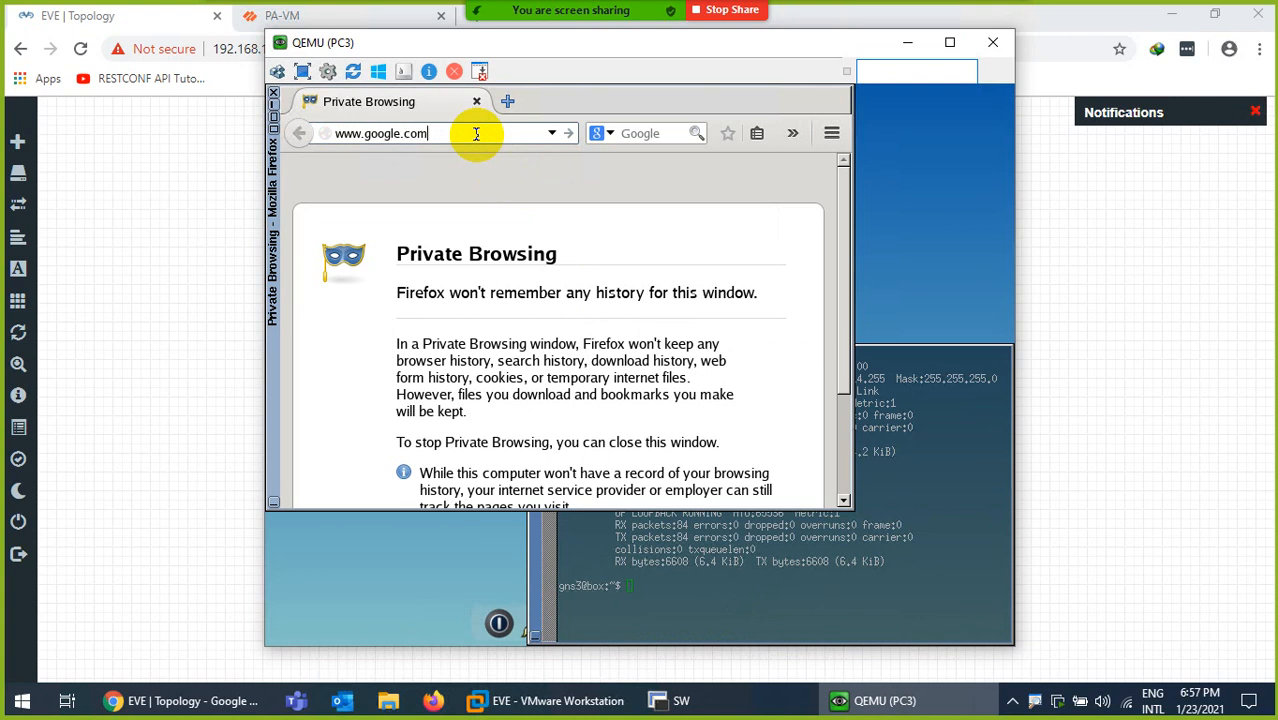
key(Return)
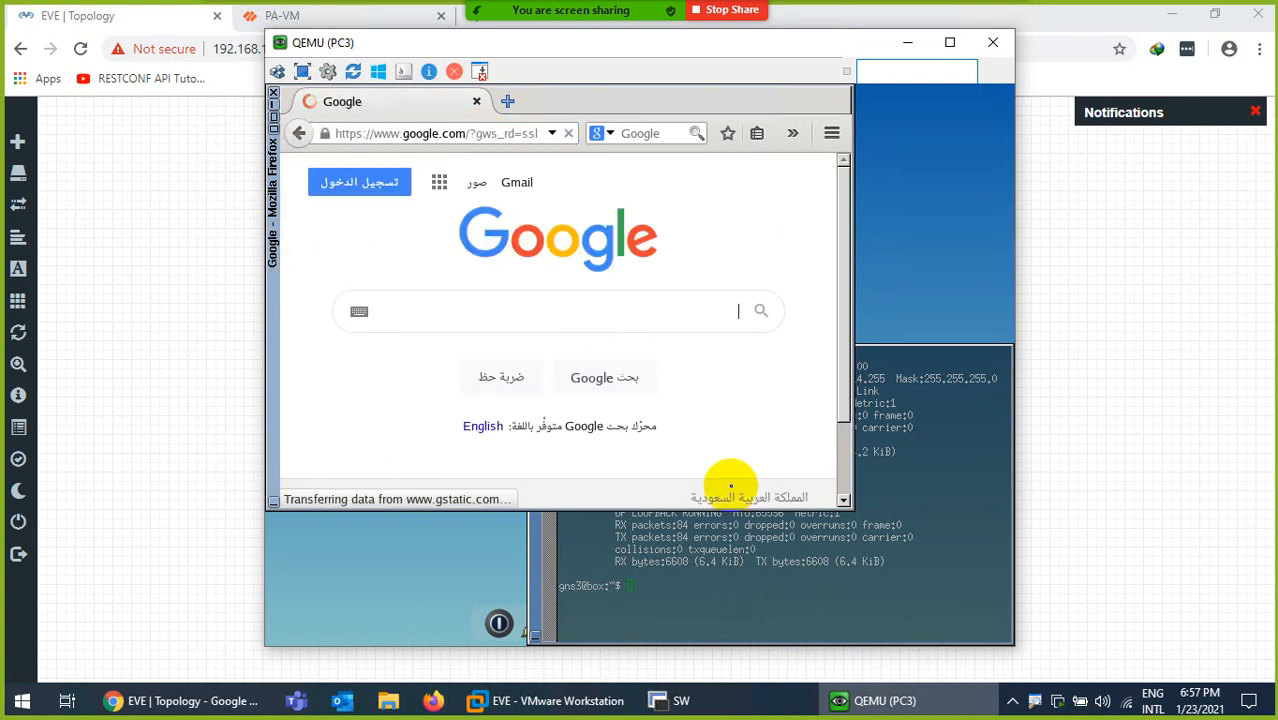
click(845, 697)
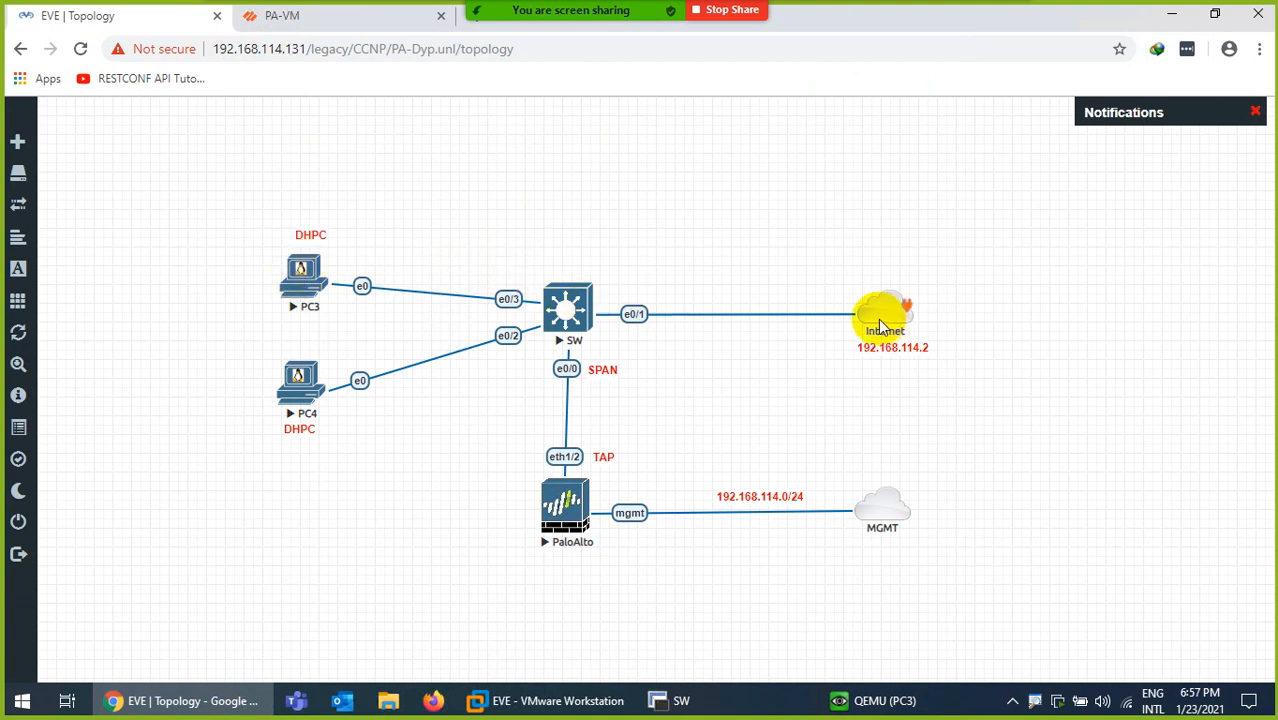
click(528, 700)
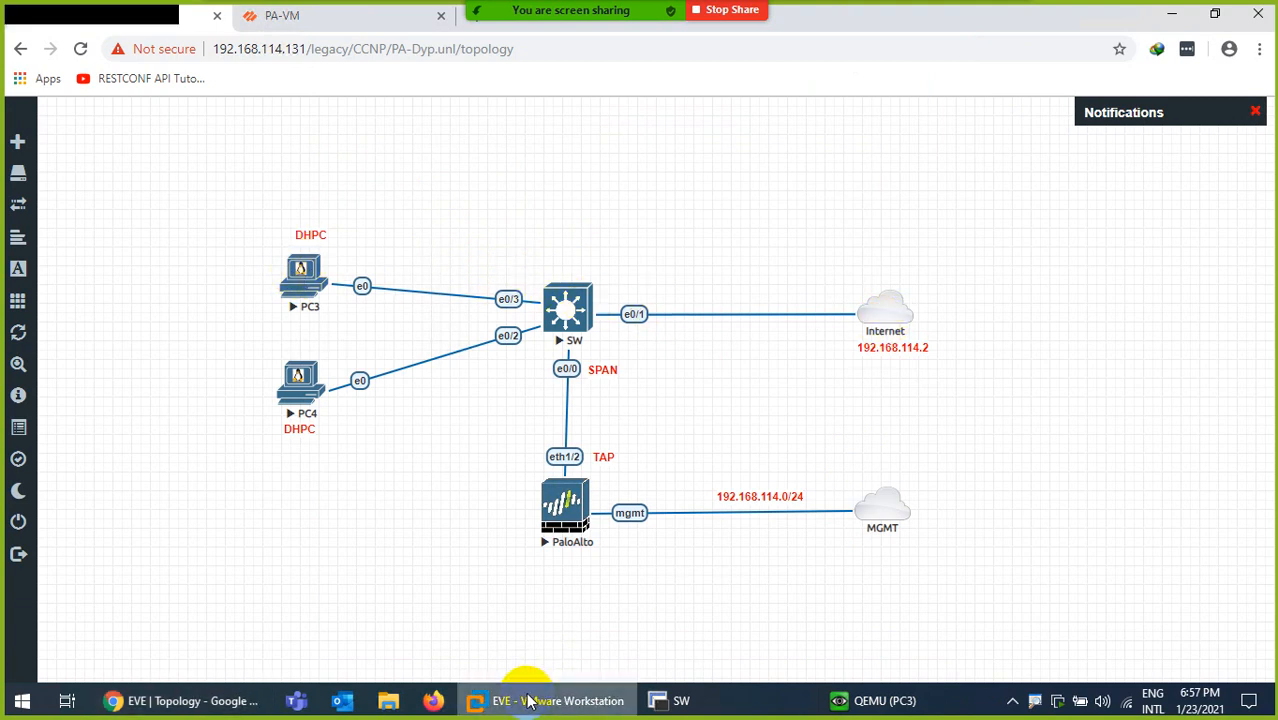
Check VMnet8 (NAT, 192.168.114.0, DHCP on) in the Virtual Network Editor, cancel, and return to EVE
click(50, 37)
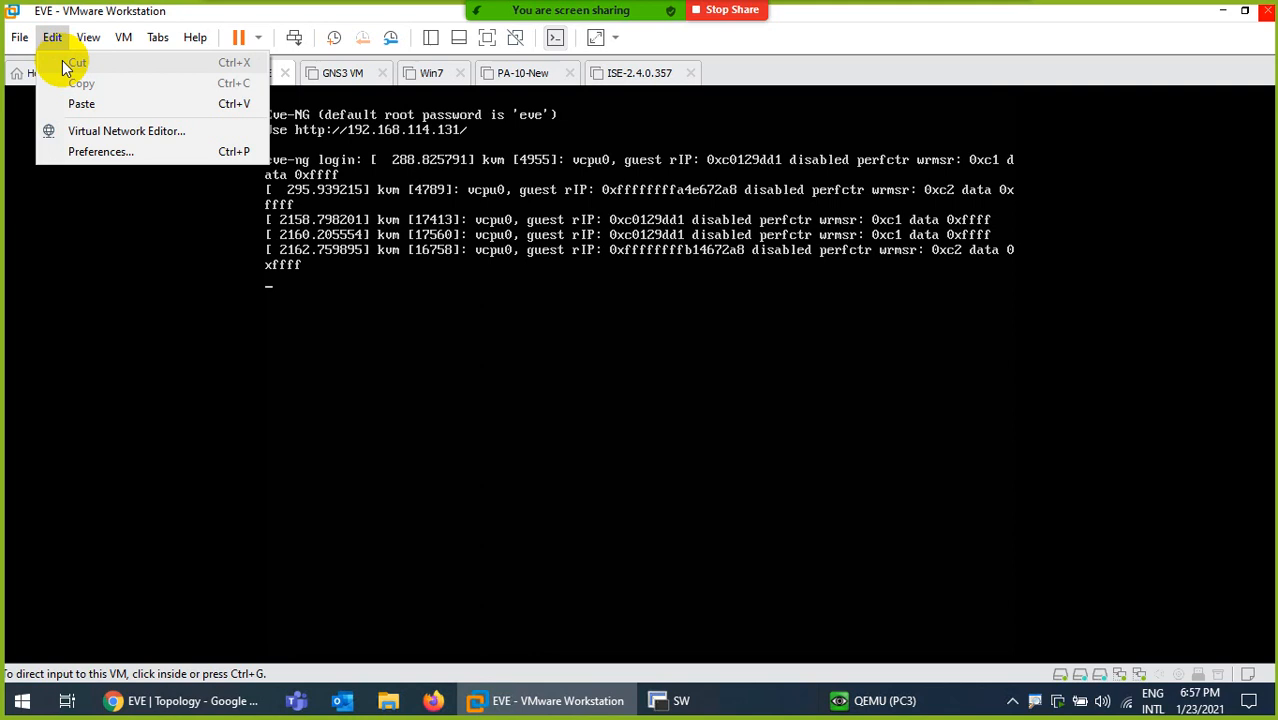
click(78, 131)
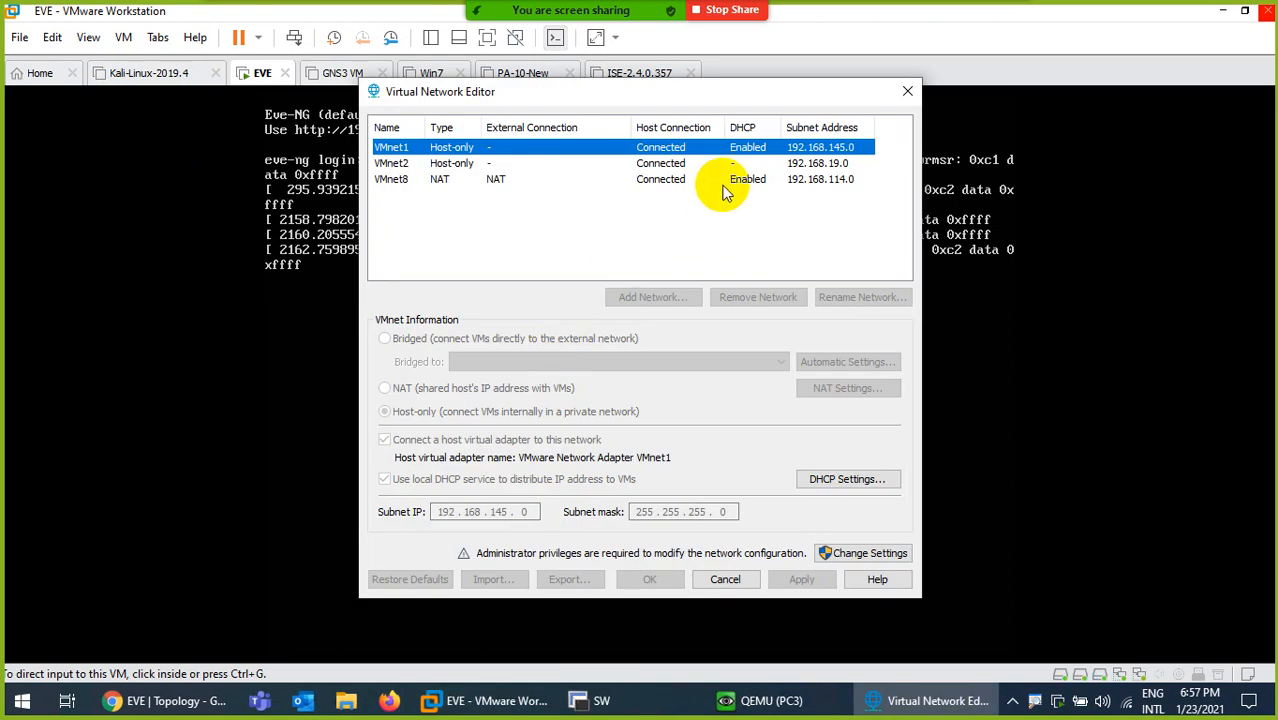
click(665, 179)
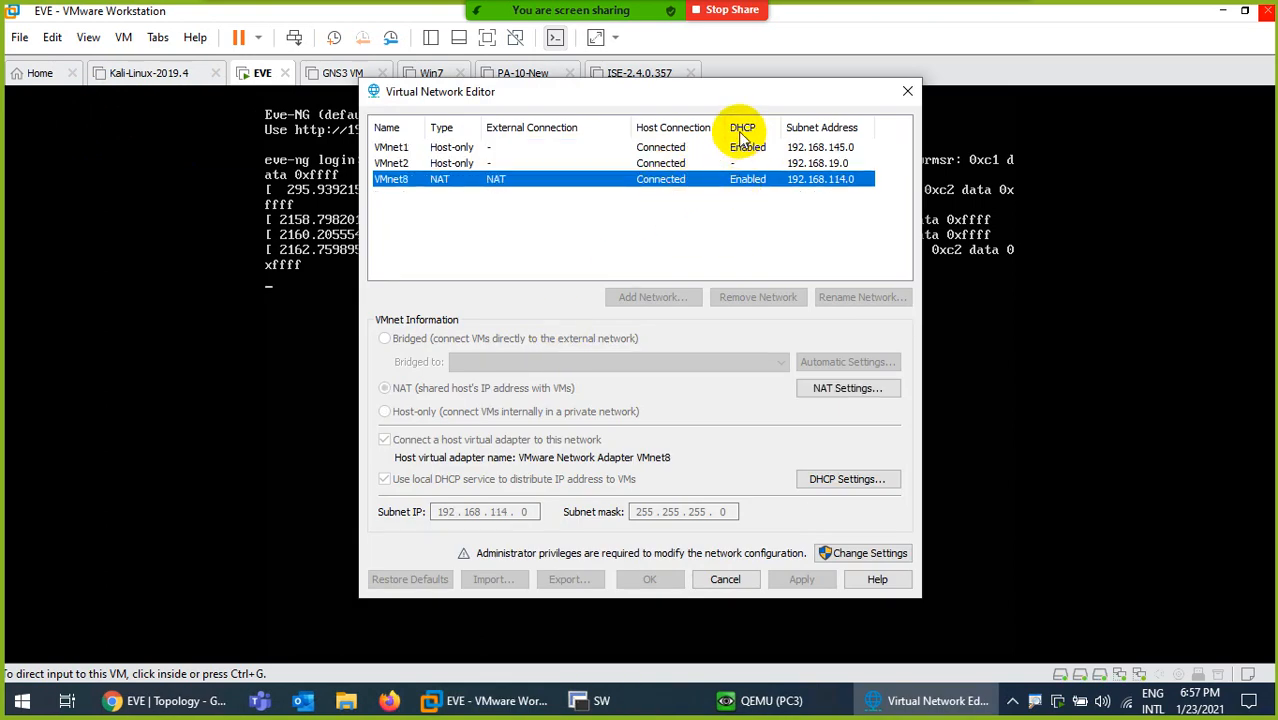
click(725, 579)
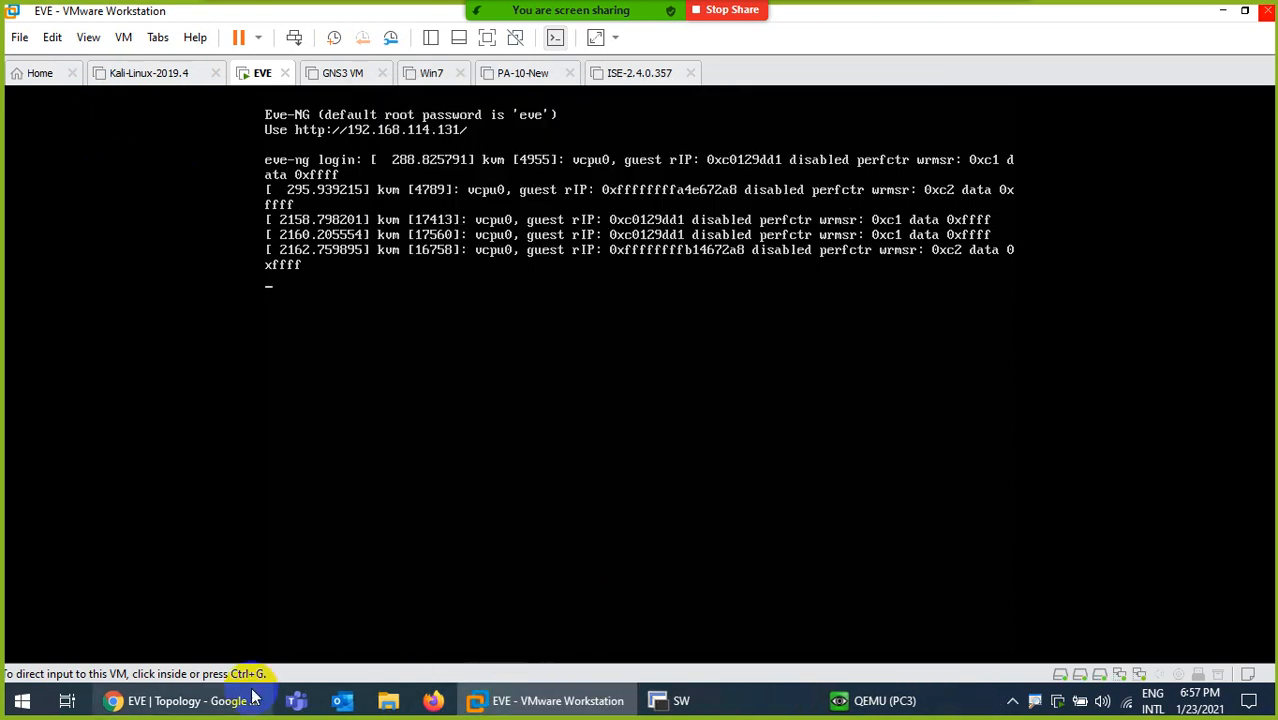
click(190, 700)
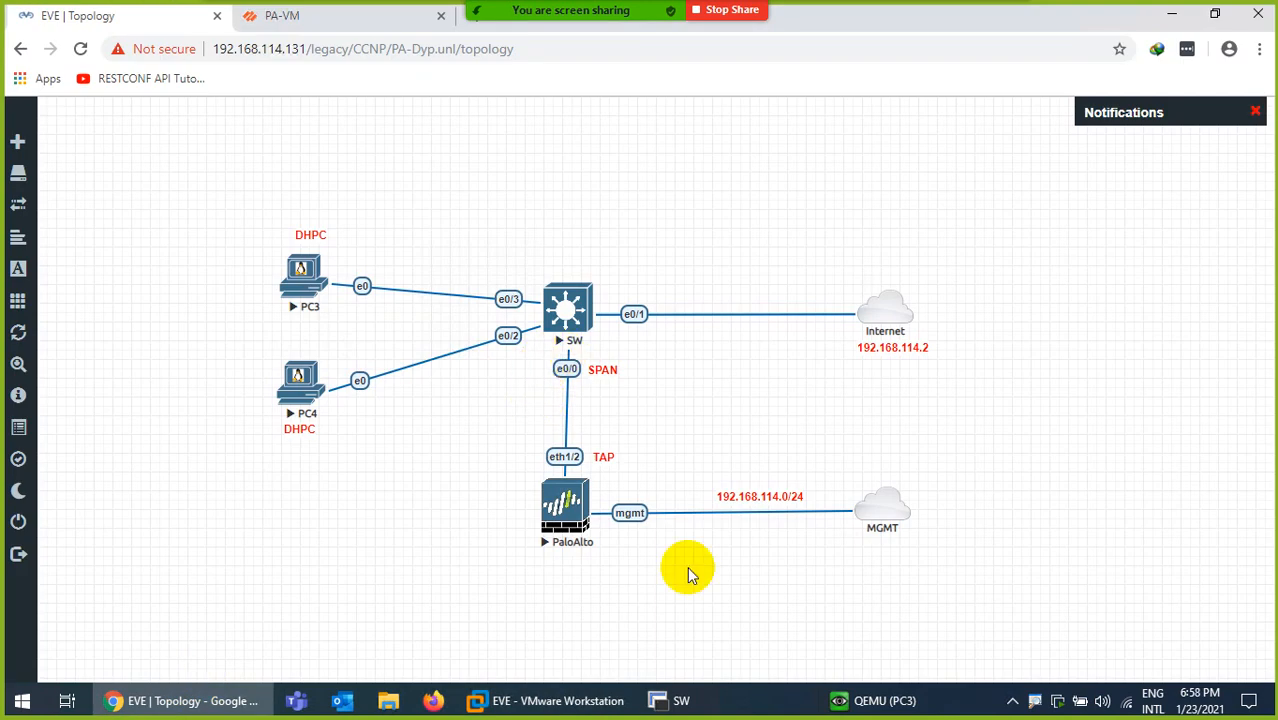
Minimize PC3's console and disconnect the SecureCRT session to the switch
click(884, 700)
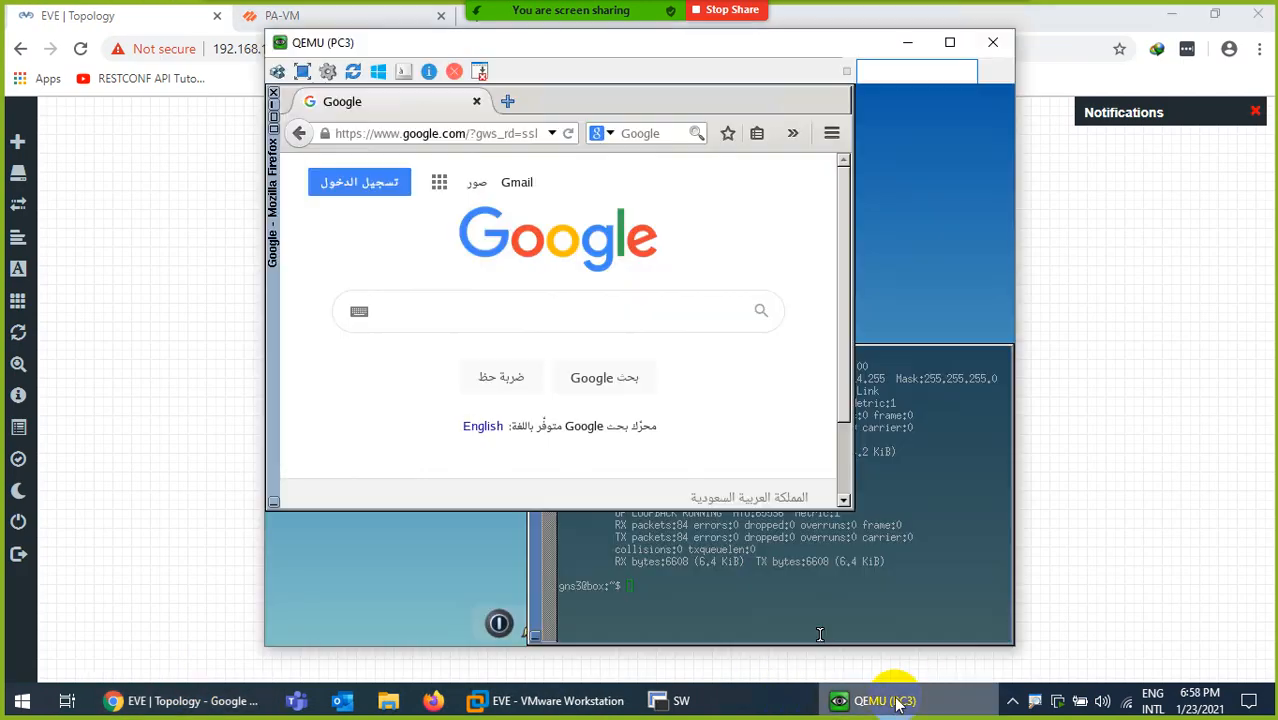
click(897, 701)
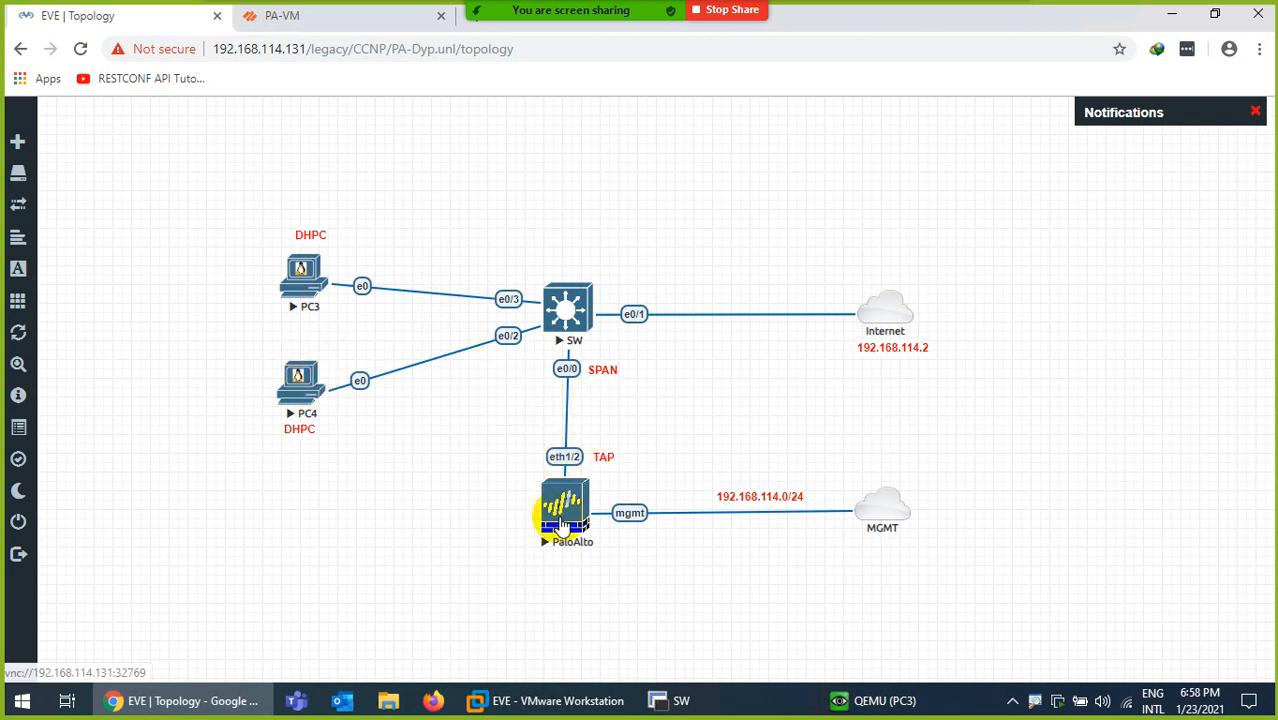
click(705, 700)
drag(907, 86, 531, 122)
click(1019, 119)
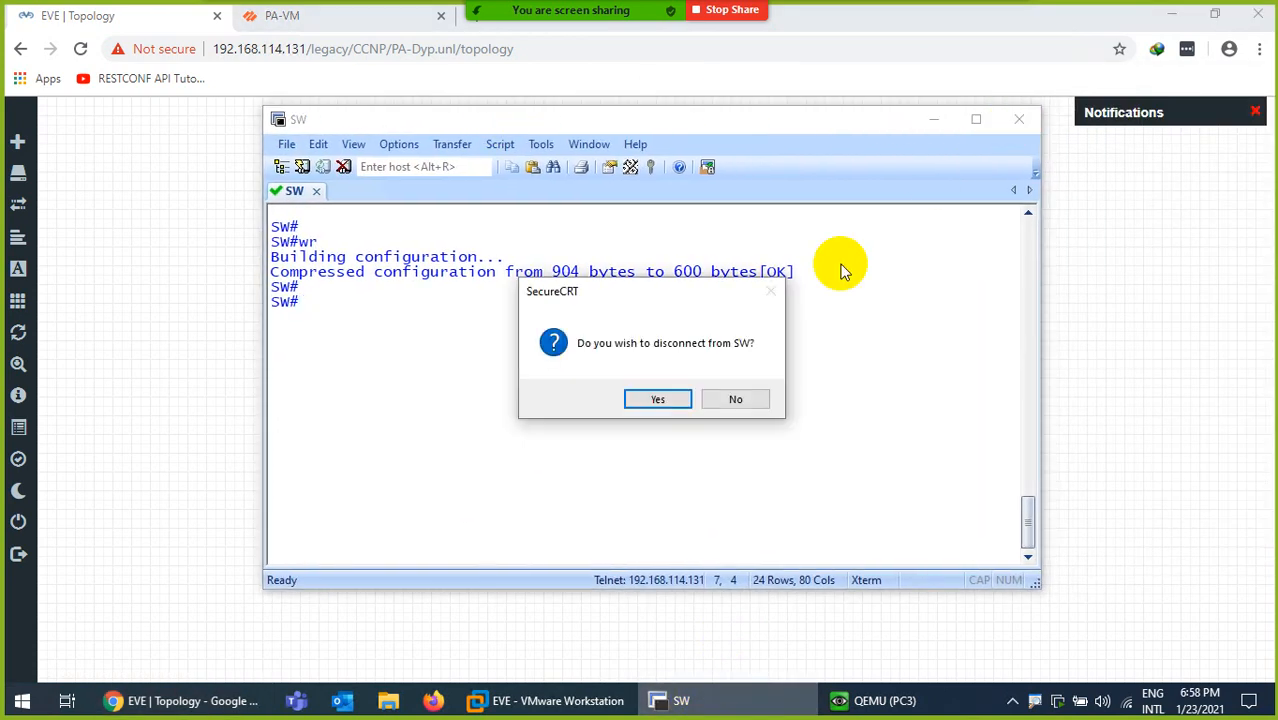
click(640, 405)
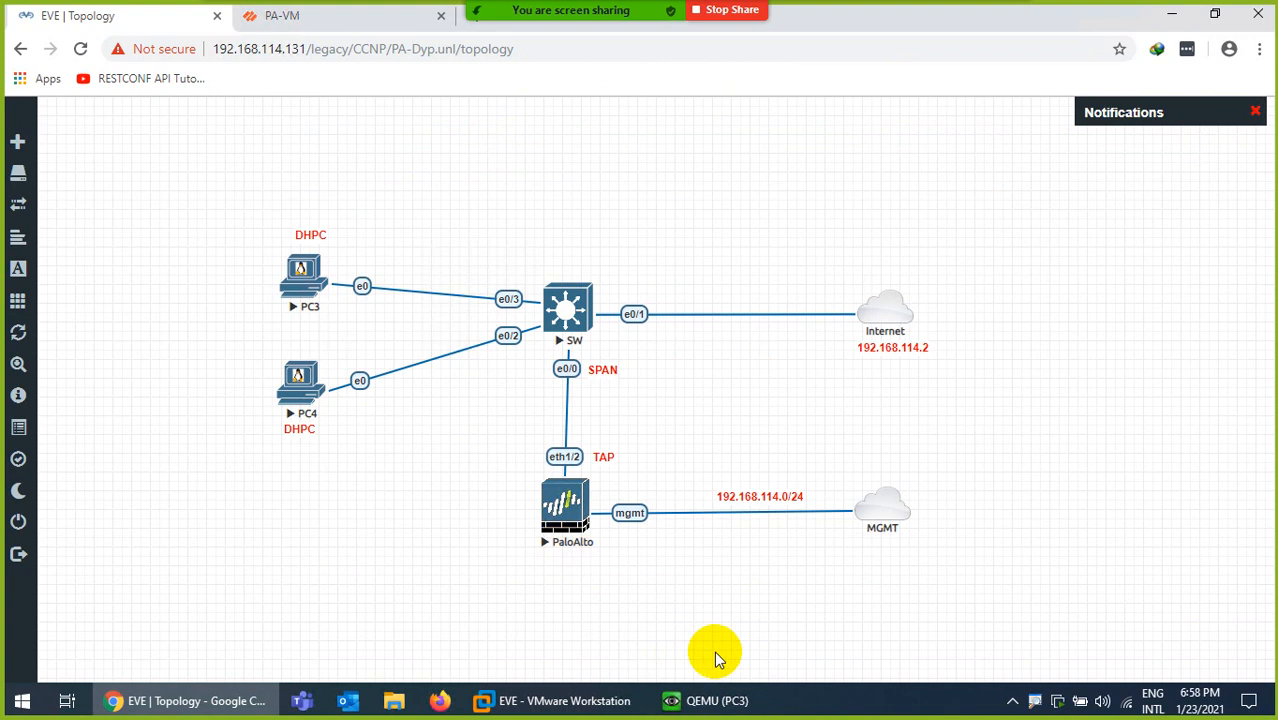
Launch the PaloAlto node's VNC console, which shows mgmt address 192.168.114.135
click(730, 703)
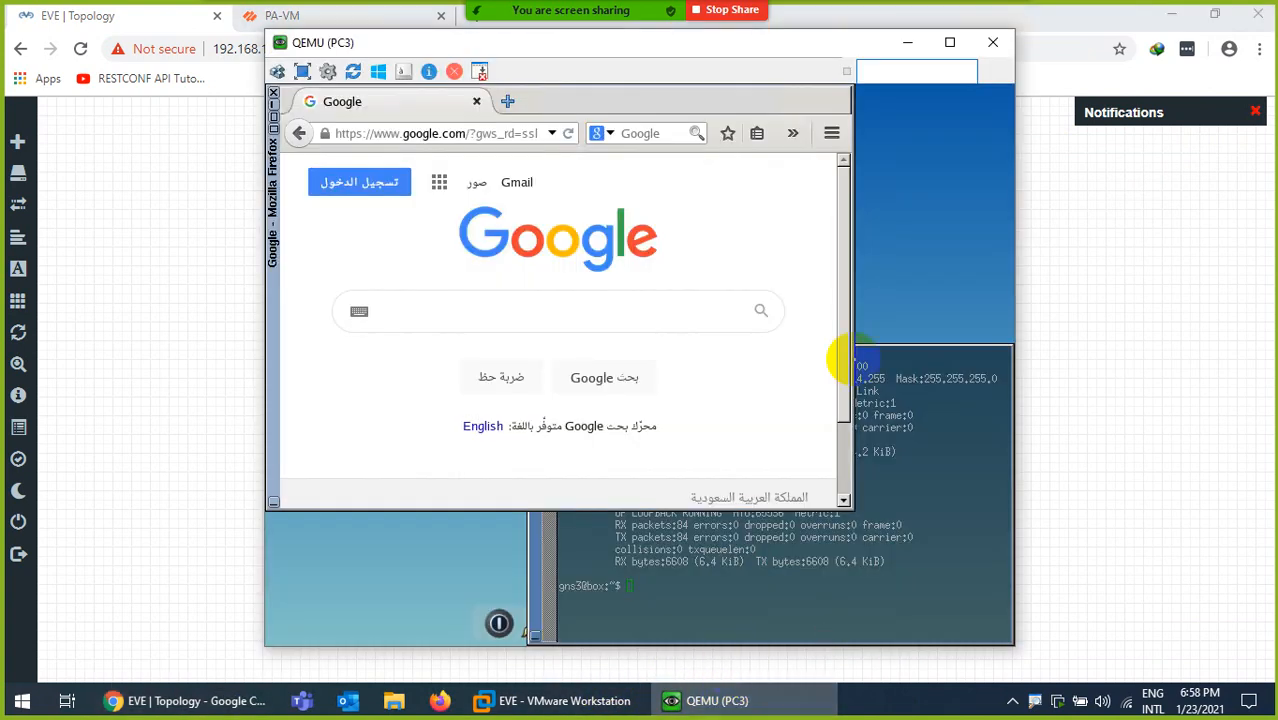
click(730, 709)
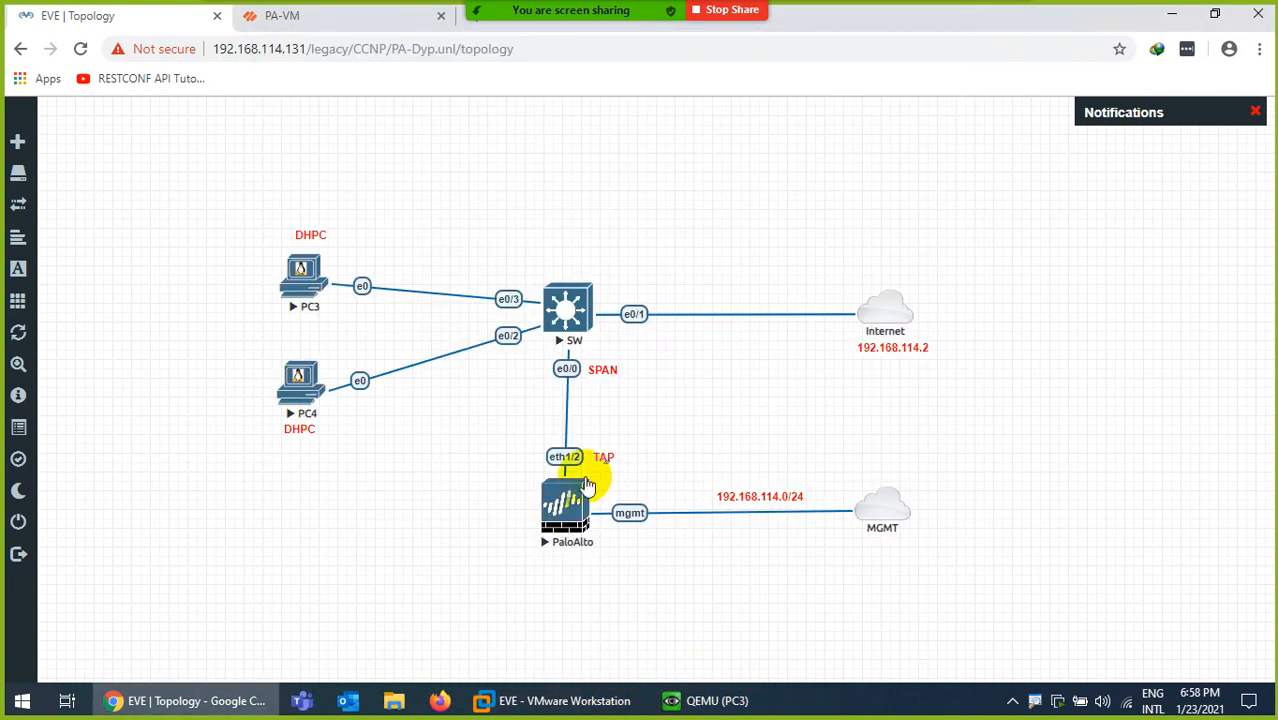
click(566, 508)
click(695, 140)
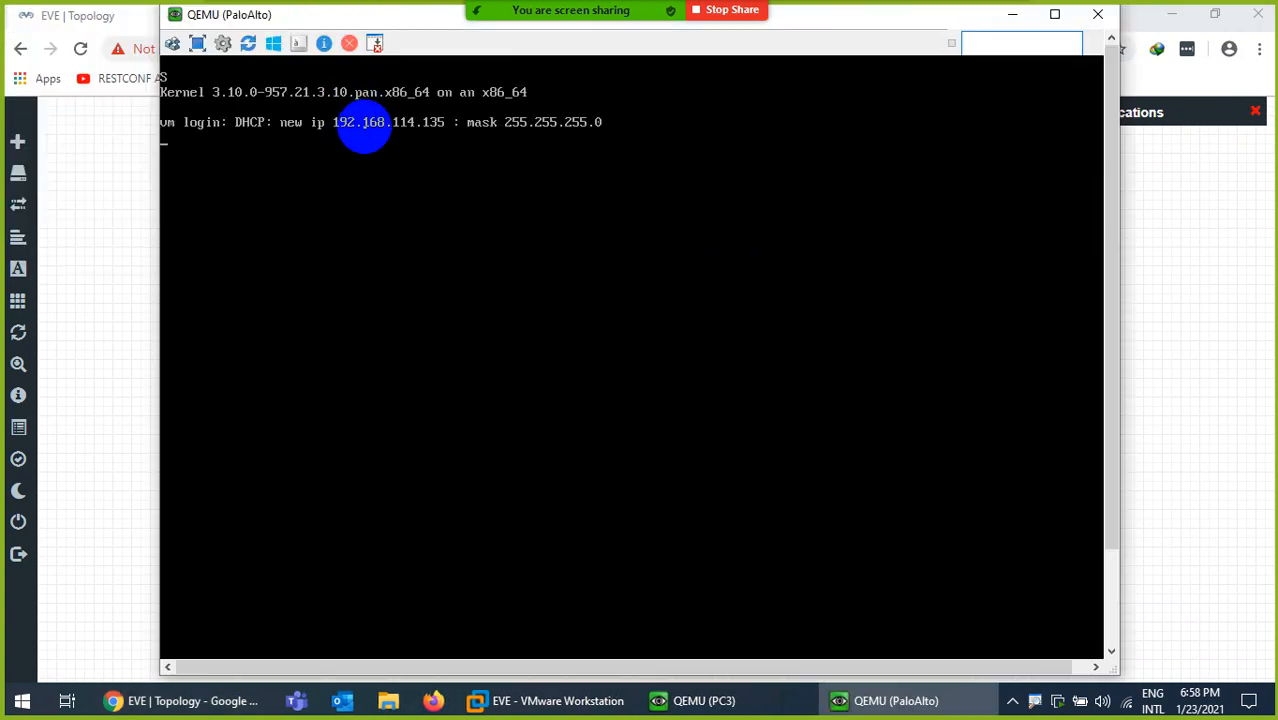
click(100, 147)
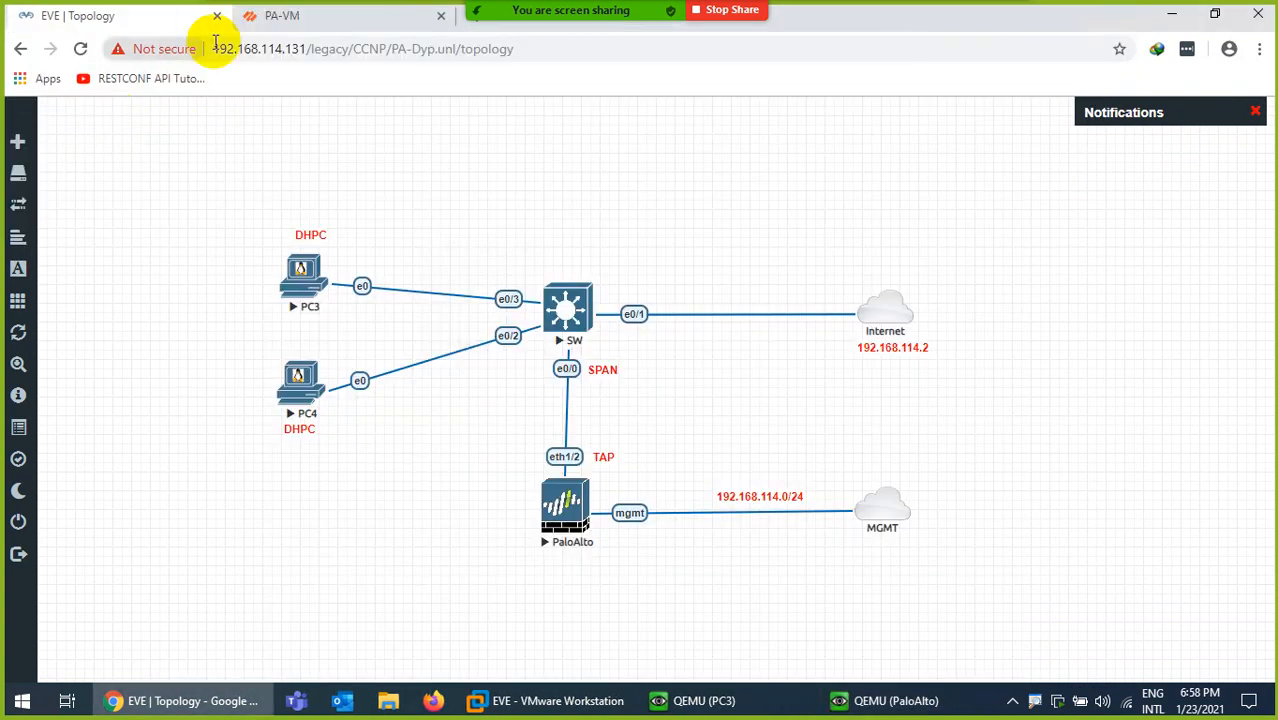
Reload the PA-VM page at 192.168.114.135 and proceed past the certificate warning
click(300, 18)
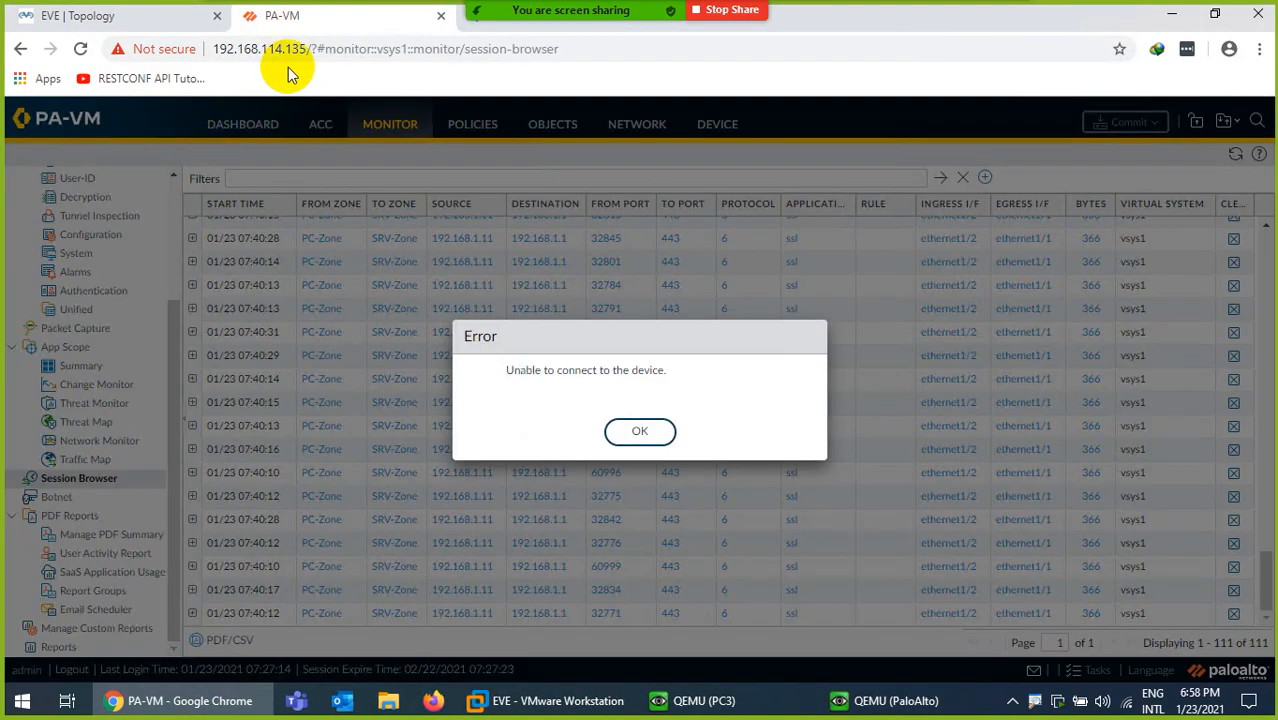
click(647, 433)
click(574, 50)
key(Return)
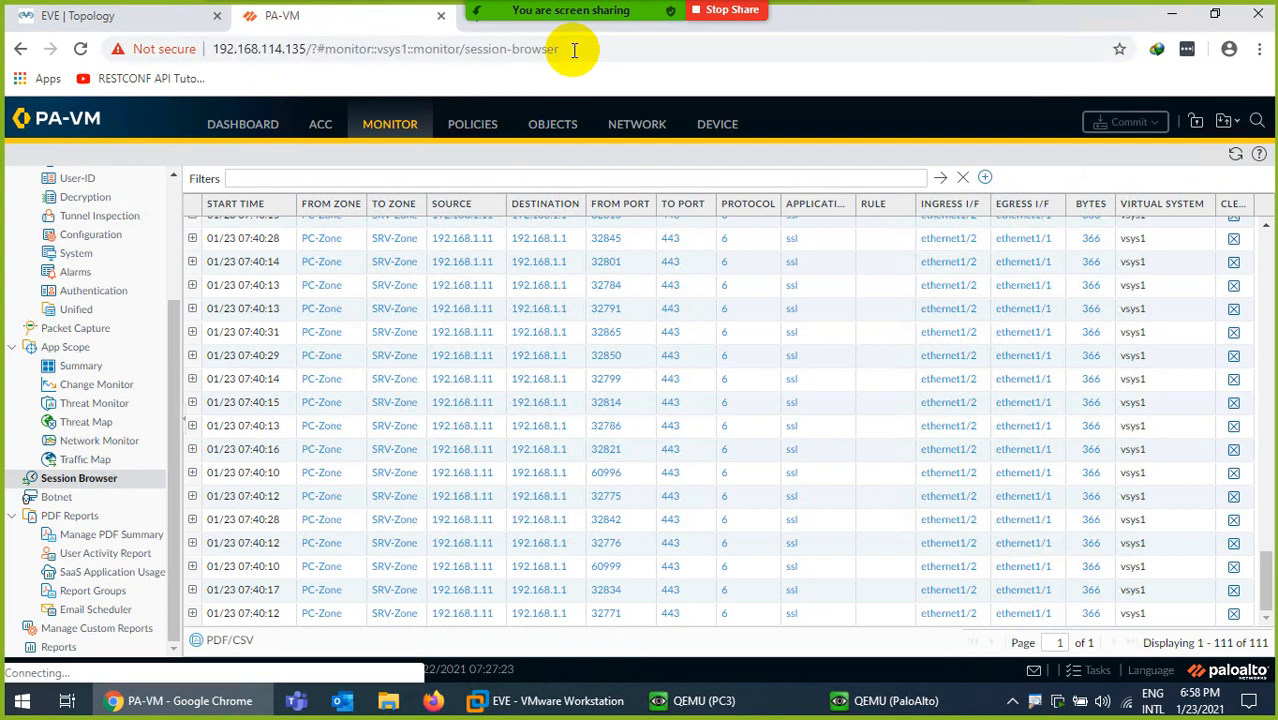
click(573, 50)
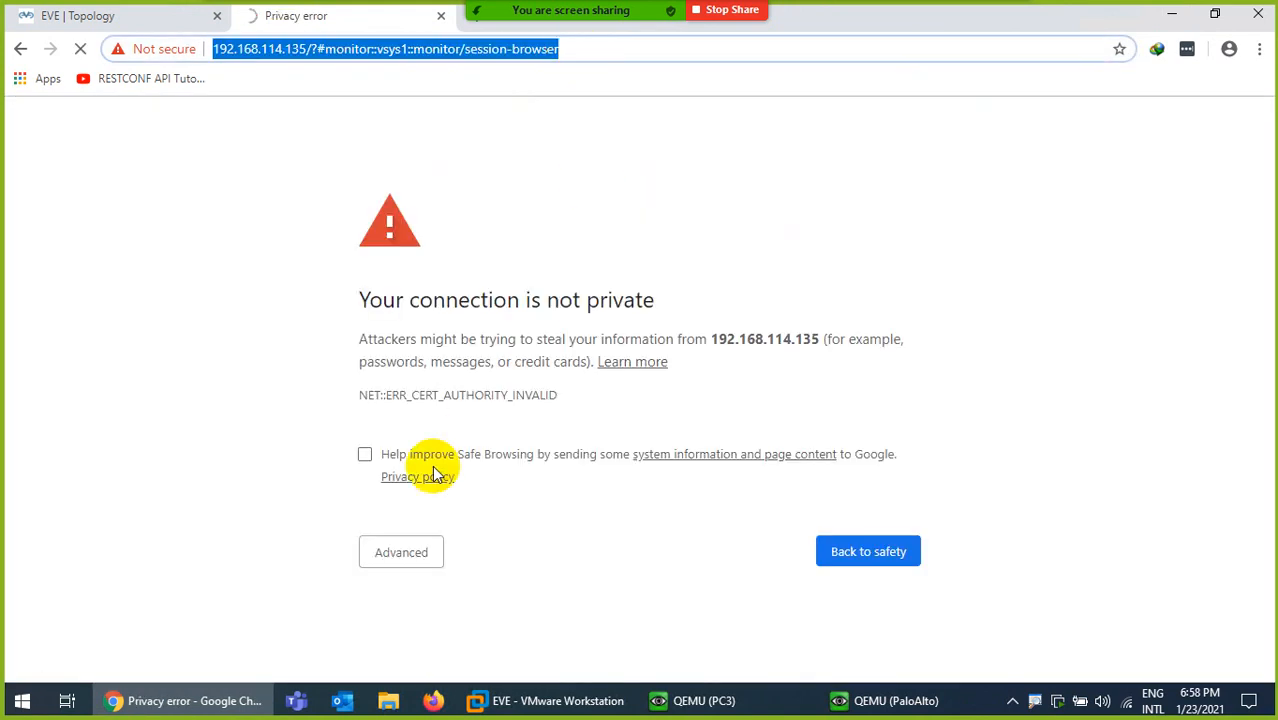
click(413, 555)
scroll(419, 548, down, 2)
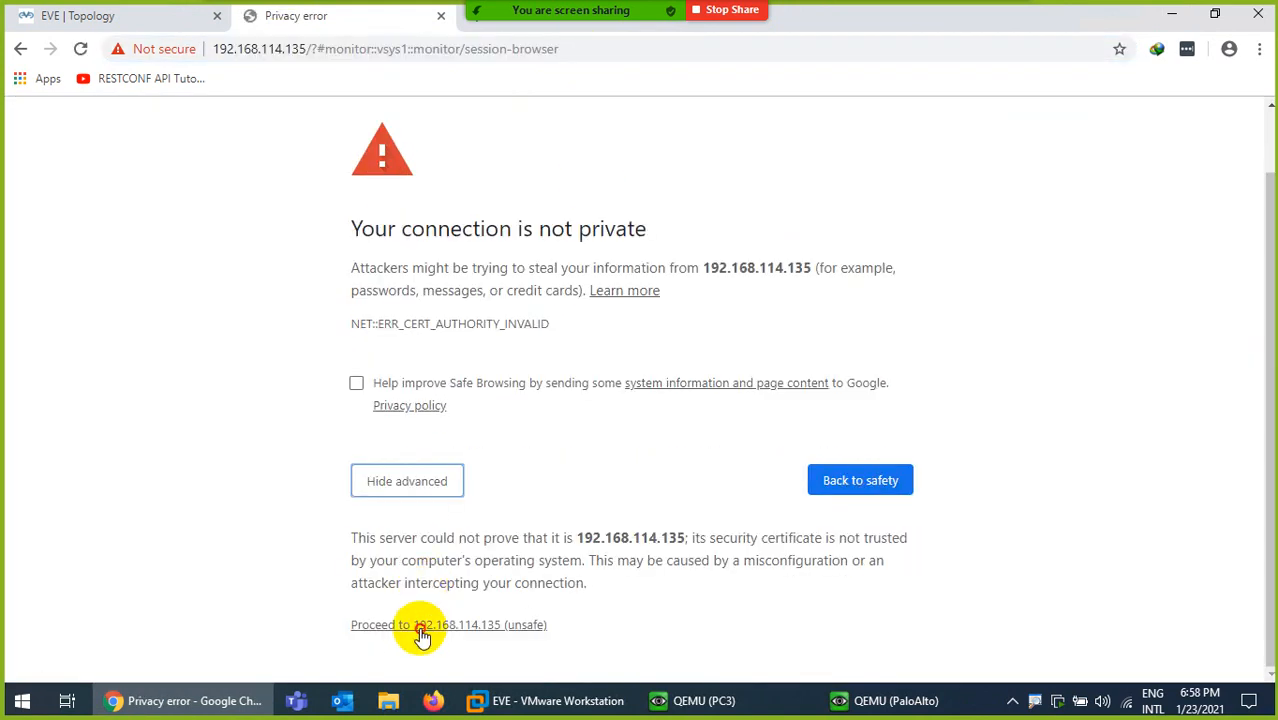
click(420, 626)
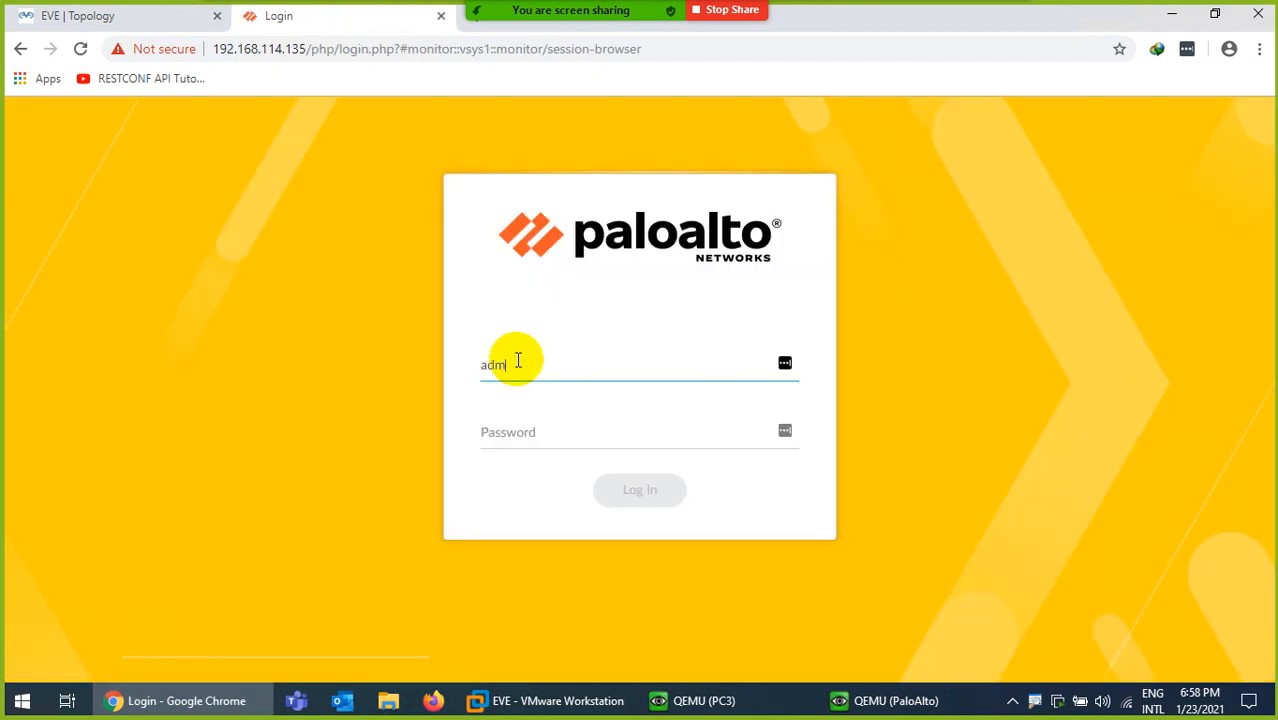
Log in as admin and replace the default password via the Old/New/Confirm Password fields
text(in)
key(Tab)
text(adm)
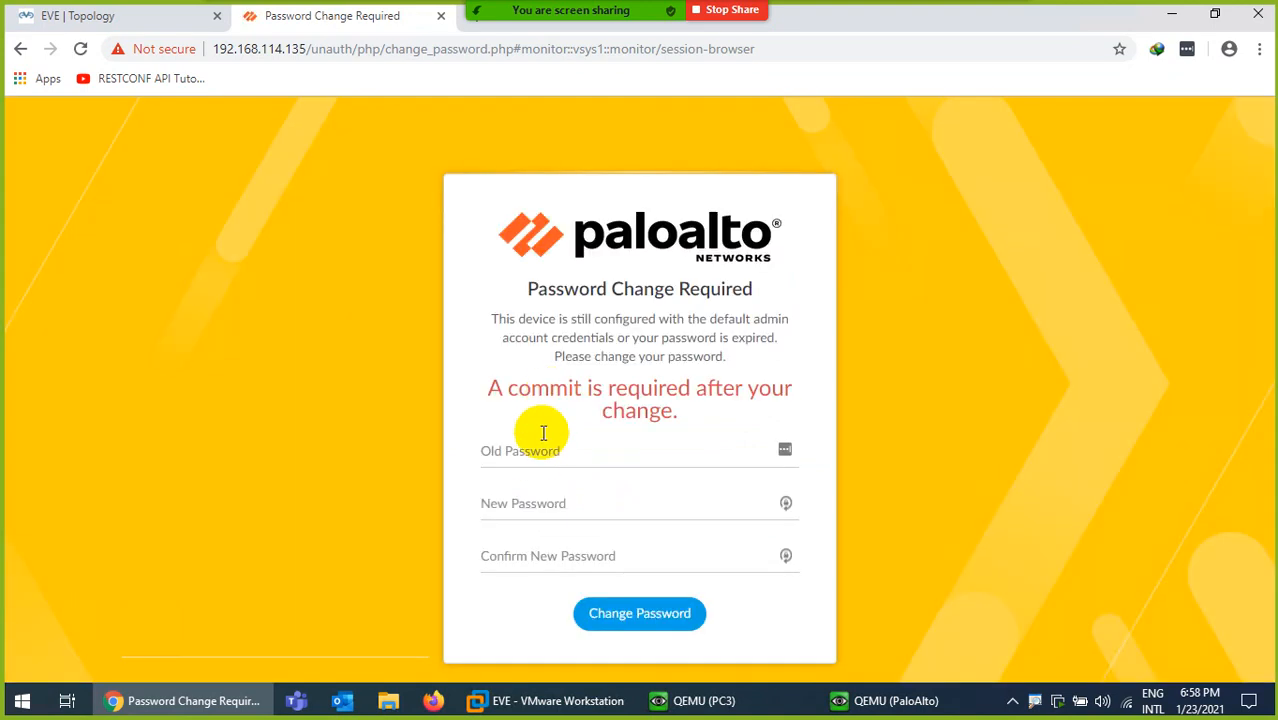
click(535, 452)
text(admin)
key(Tab)
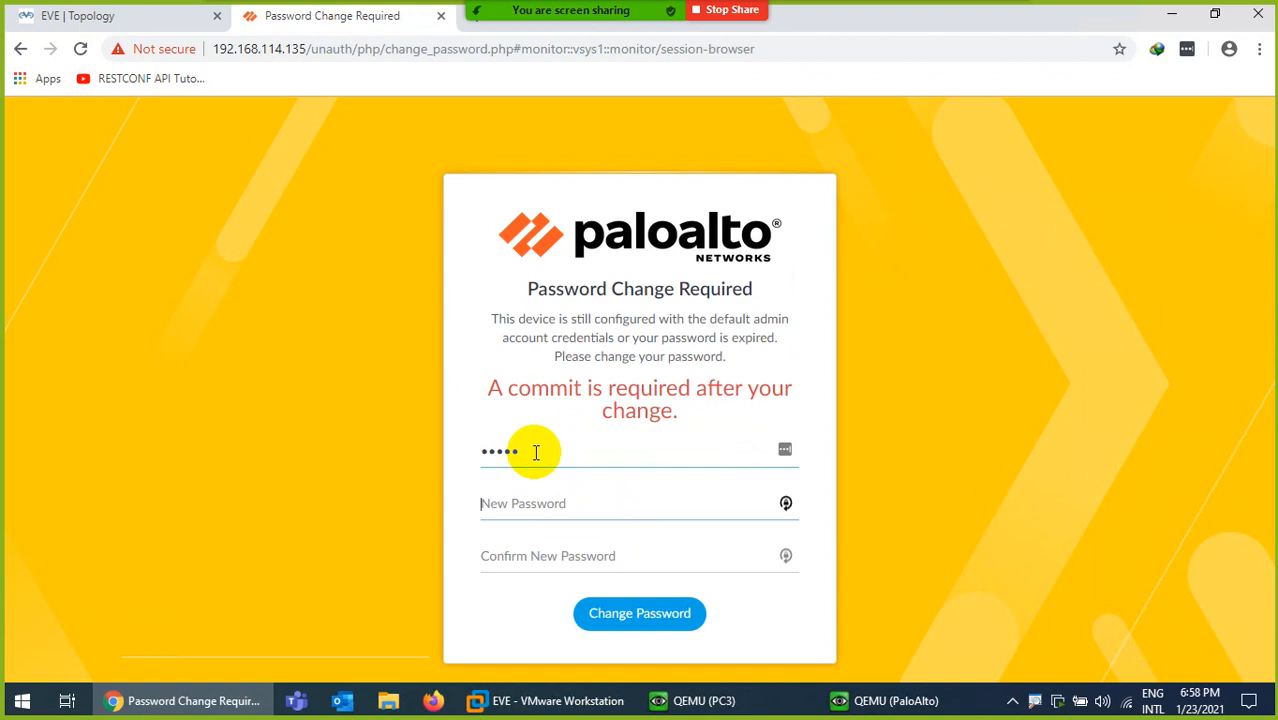
double_click(535, 452)
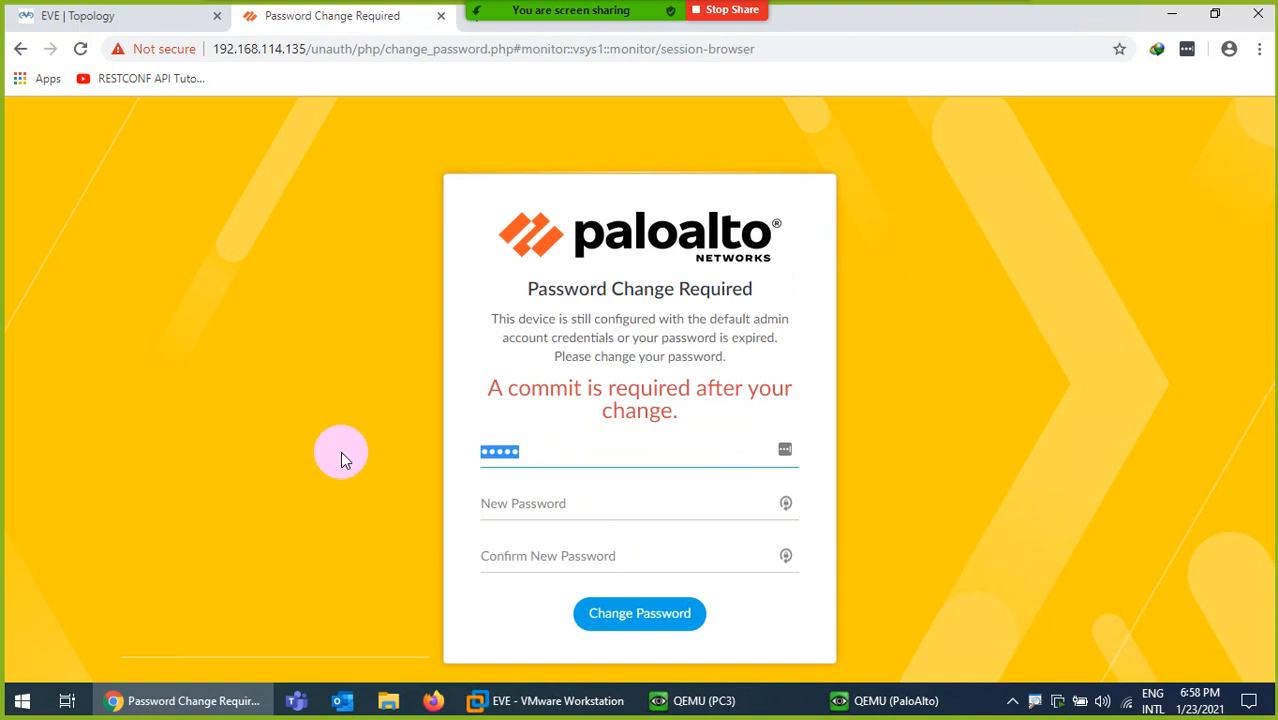
text(admin)
key(Tab)
text(a)
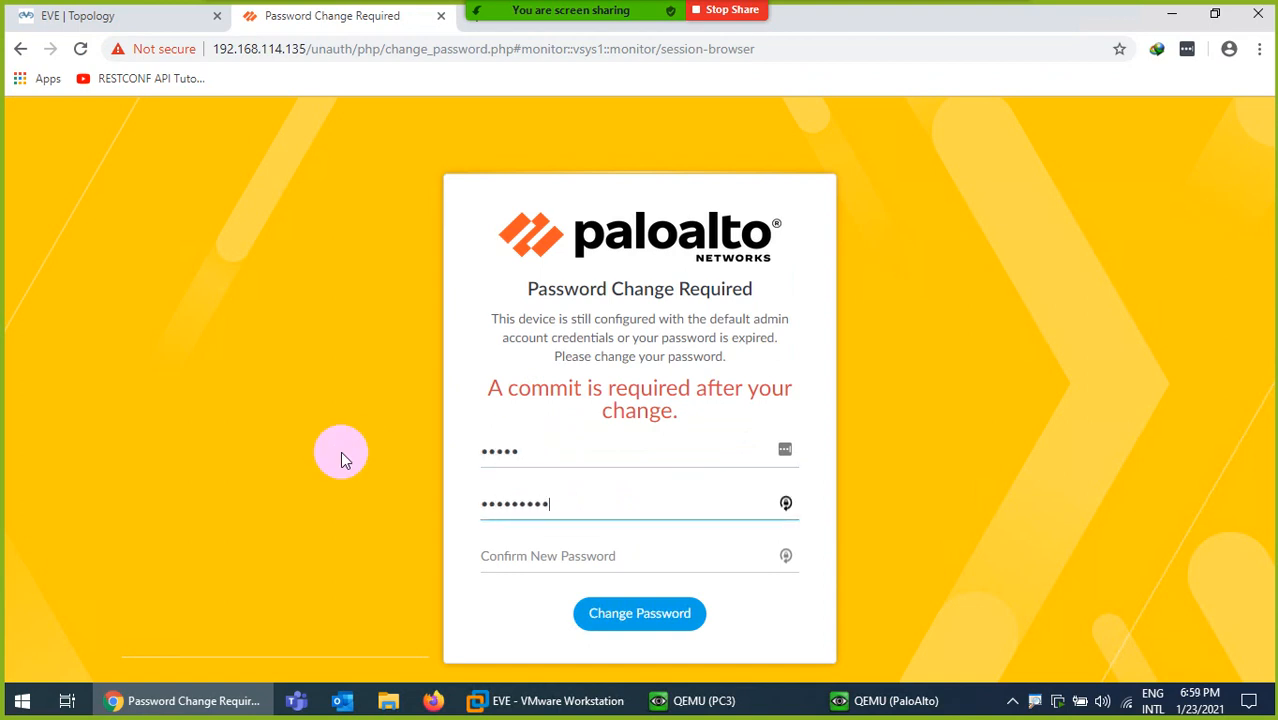
key(Tab)
text(a)
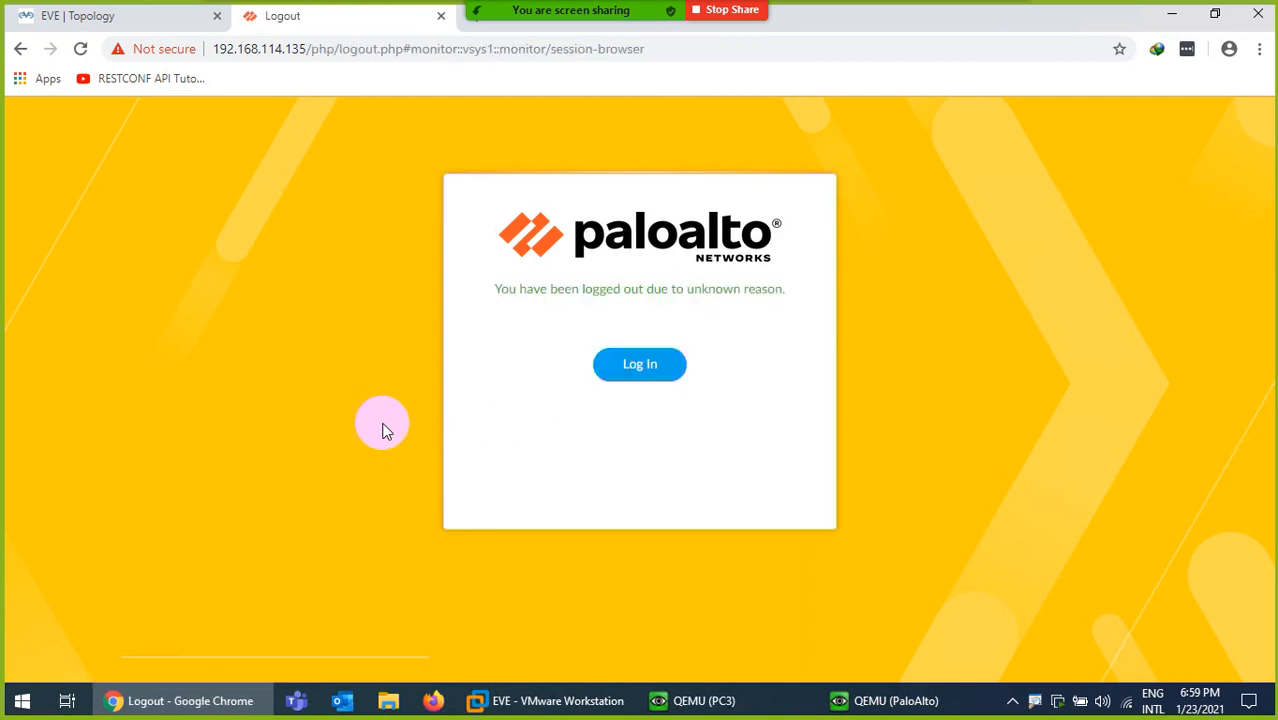
click(633, 365)
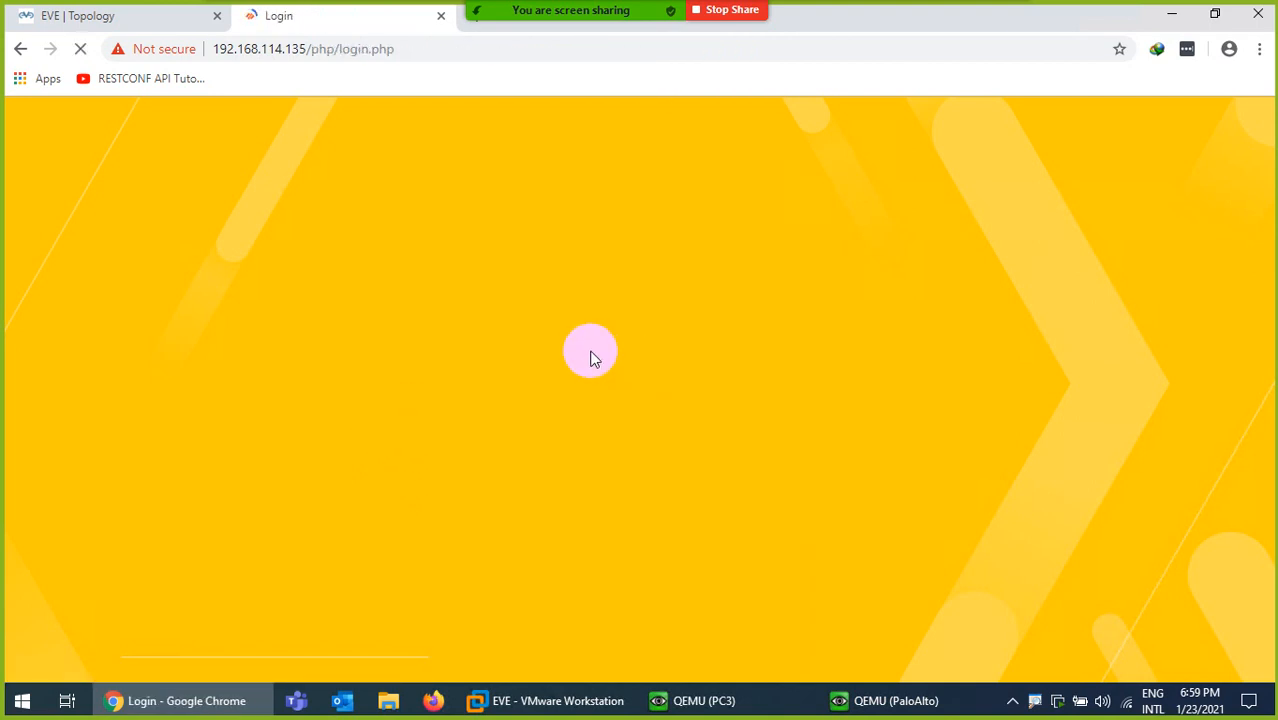
Log in as admin with the new password, dismiss the PAN-OS 10.0 welcome notes and postpone telemetry
text(admin)
key(Tab)
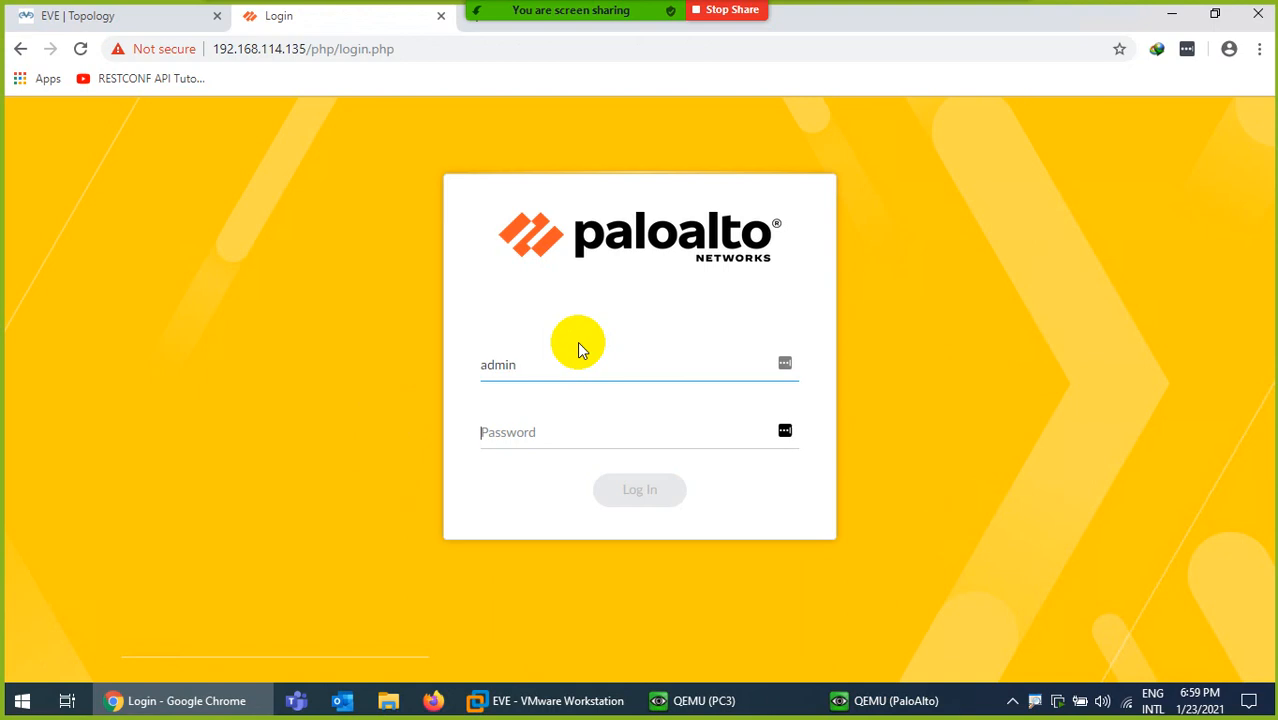
text(•••)
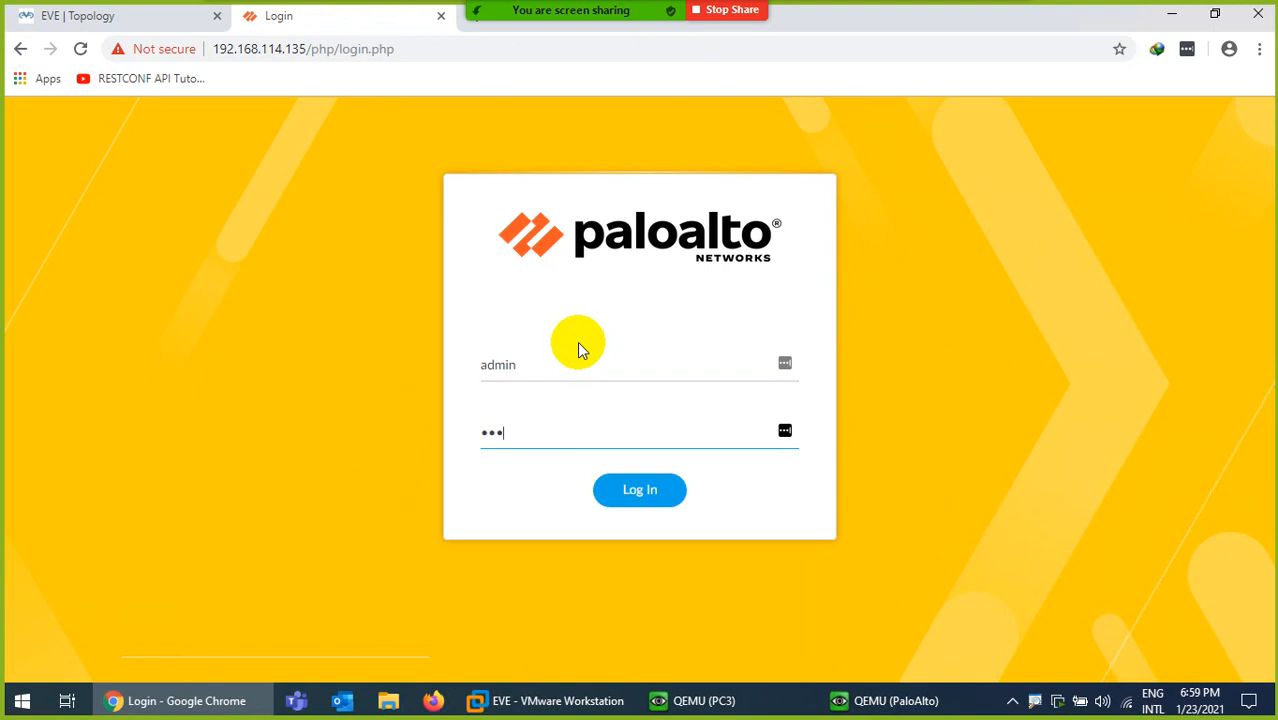
text(••••••)
key(Return)
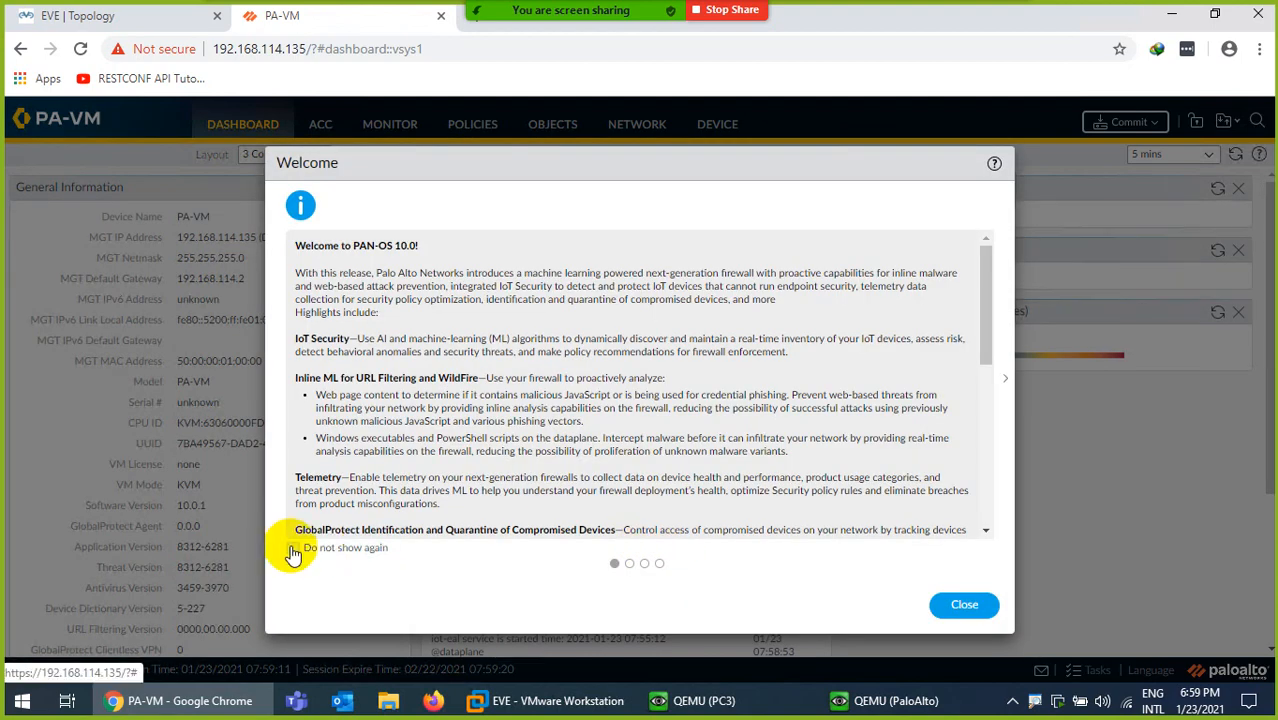
click(293, 550)
click(962, 605)
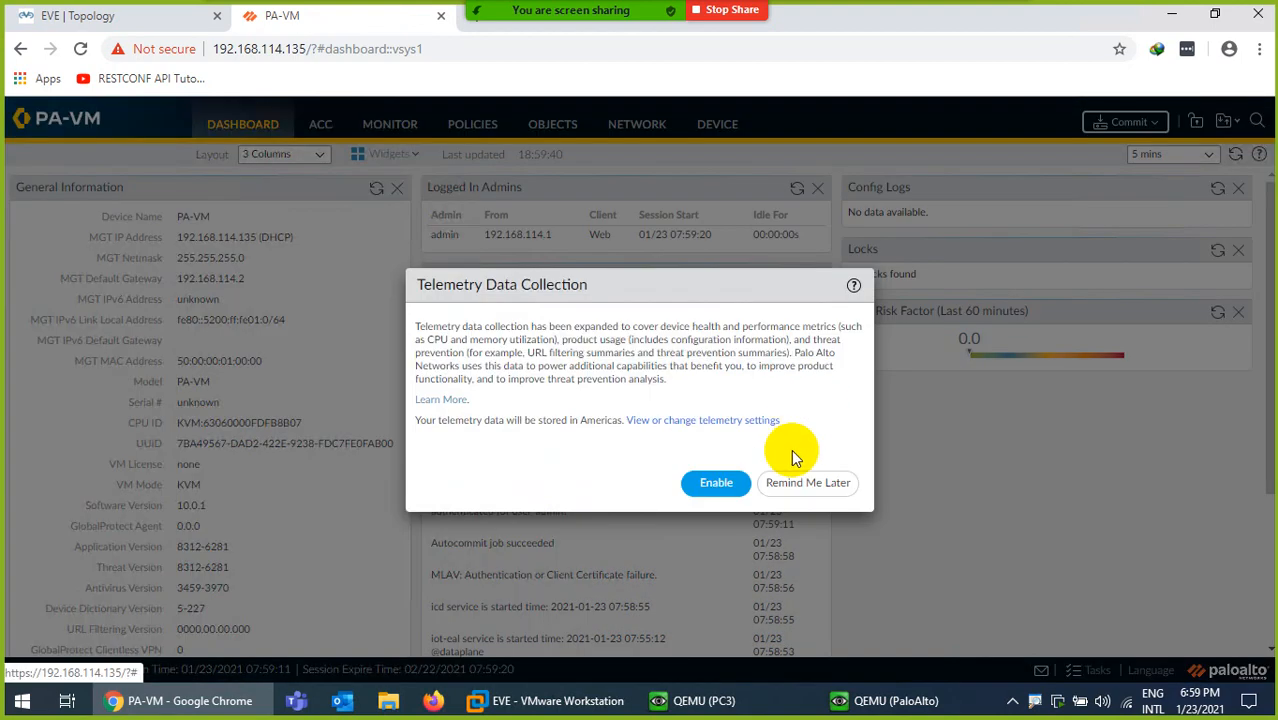
click(807, 483)
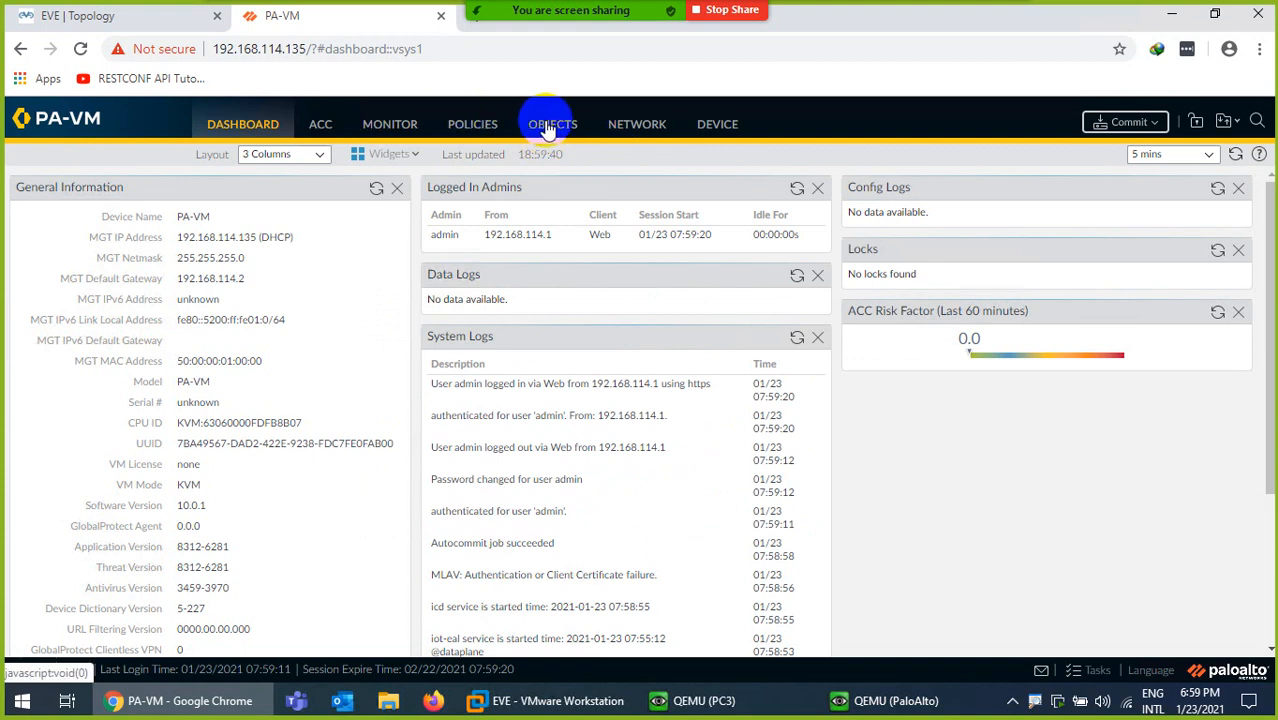
Add a new zone named TAP_ZONE with zone type Tap and save it
click(637, 126)
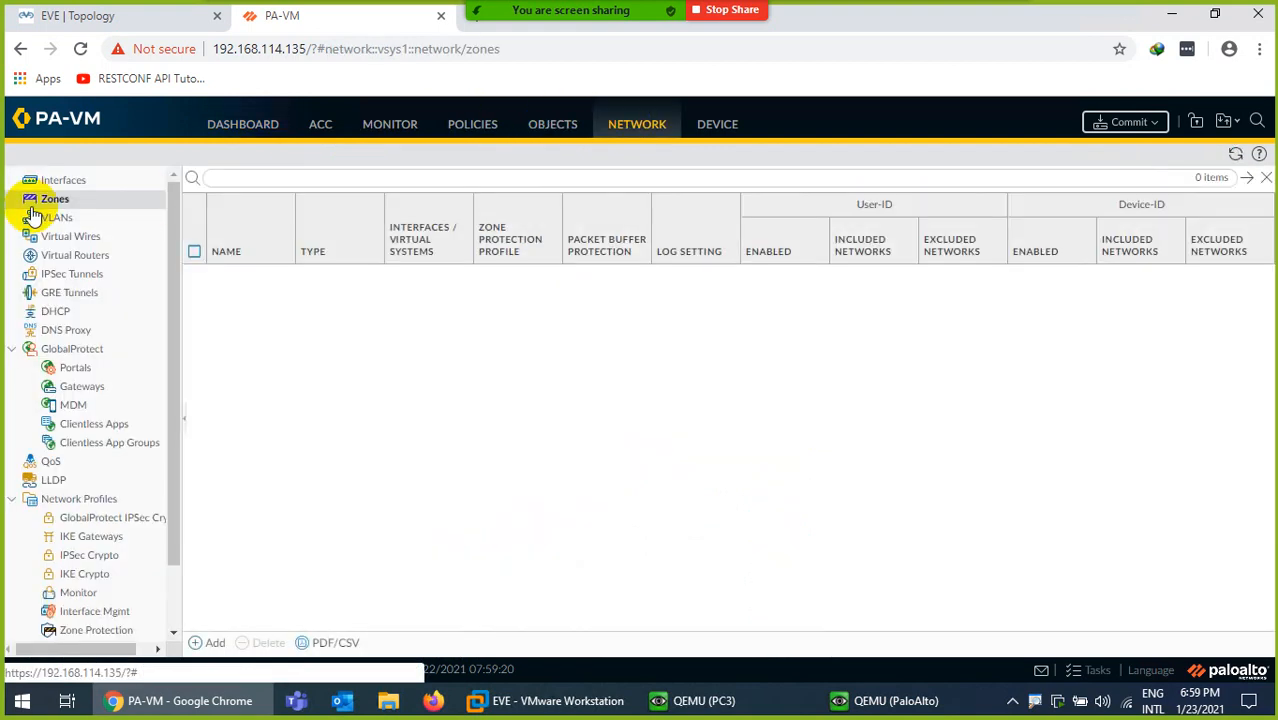
click(210, 642)
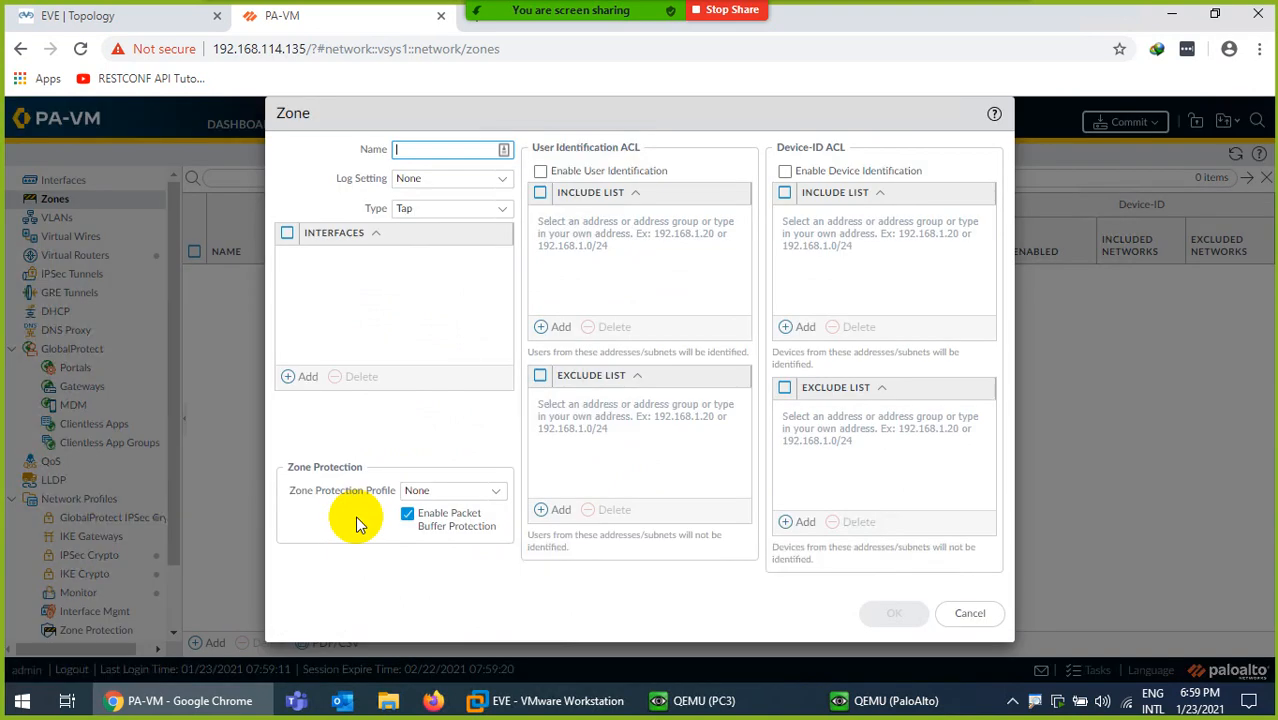
text(TAP_)
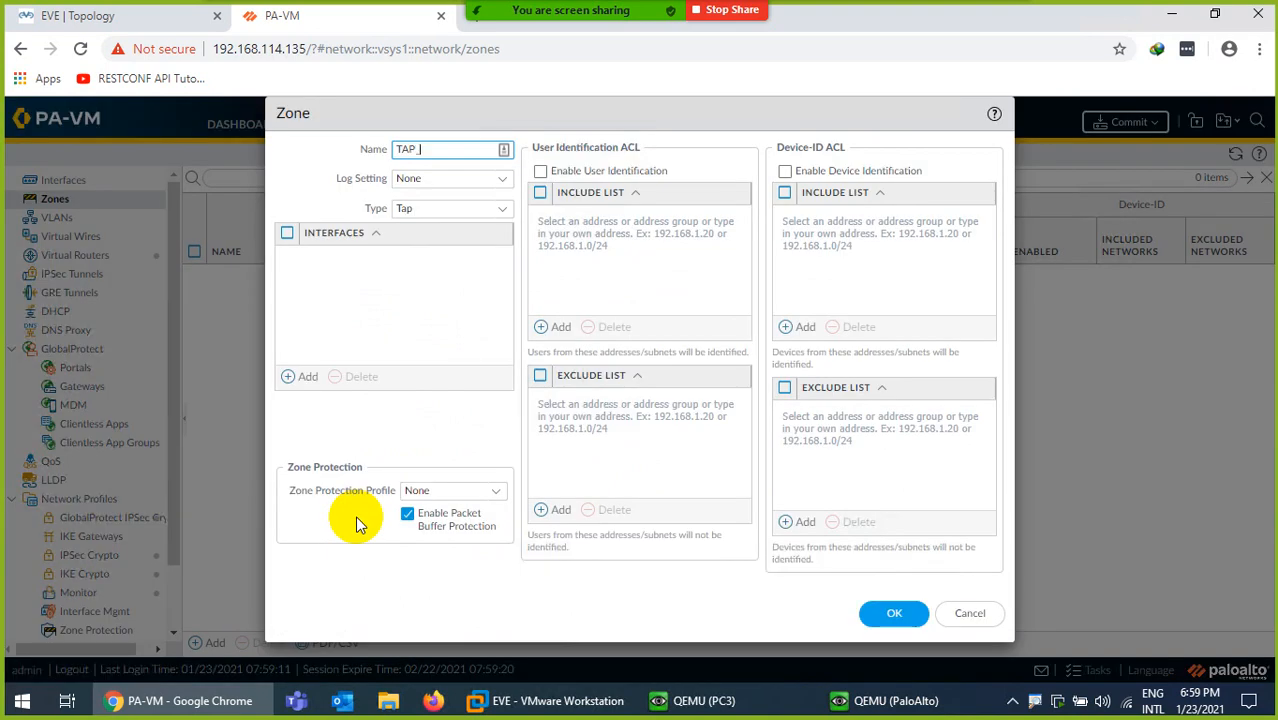
text(ZONE)
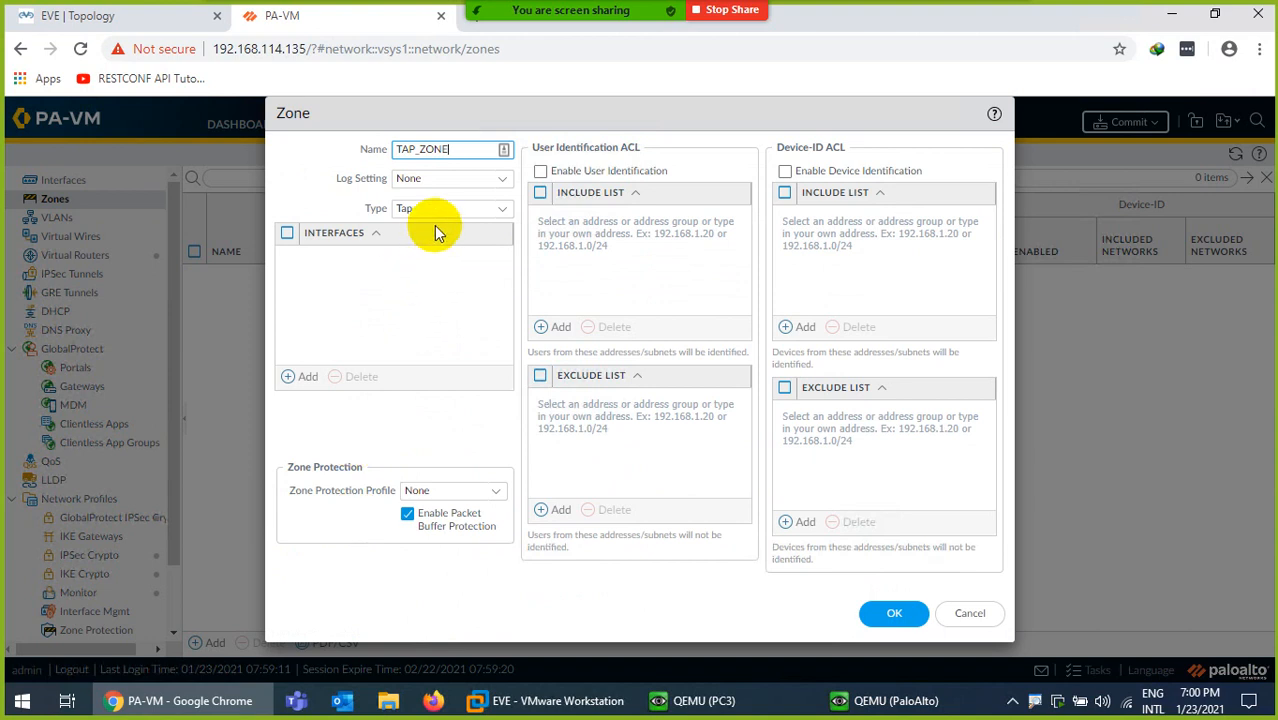
click(490, 211)
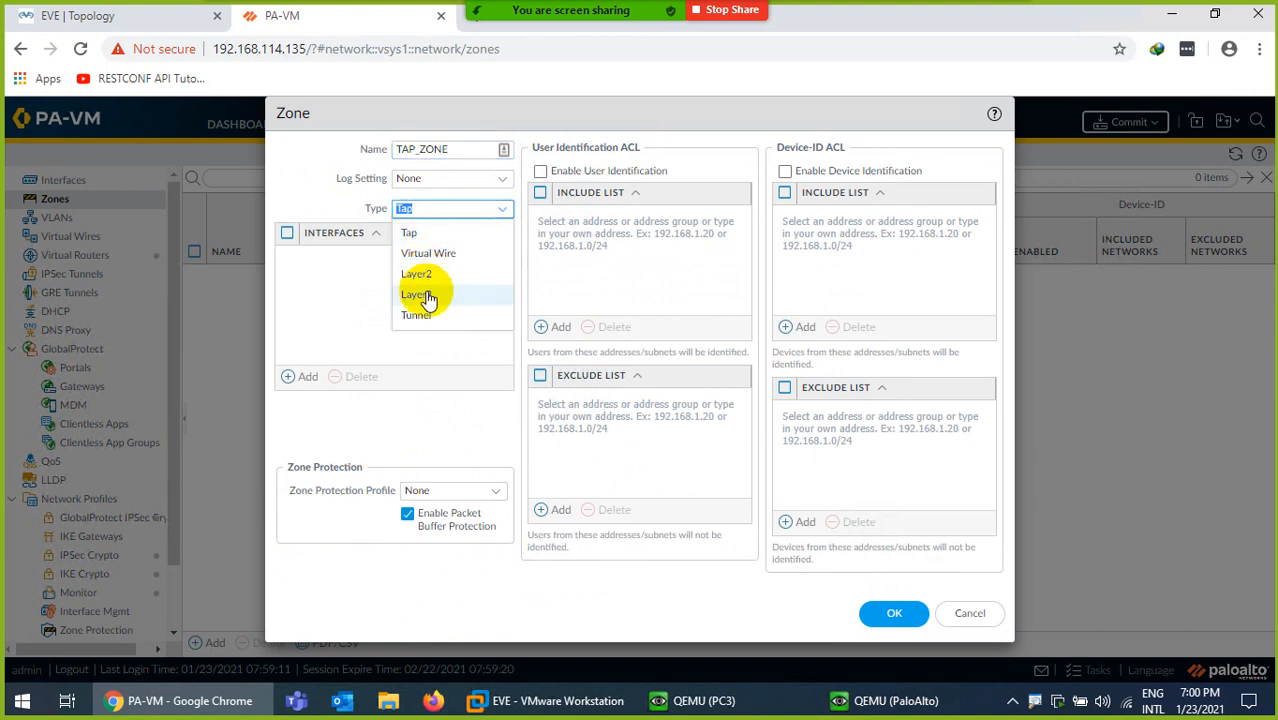
click(412, 234)
click(401, 275)
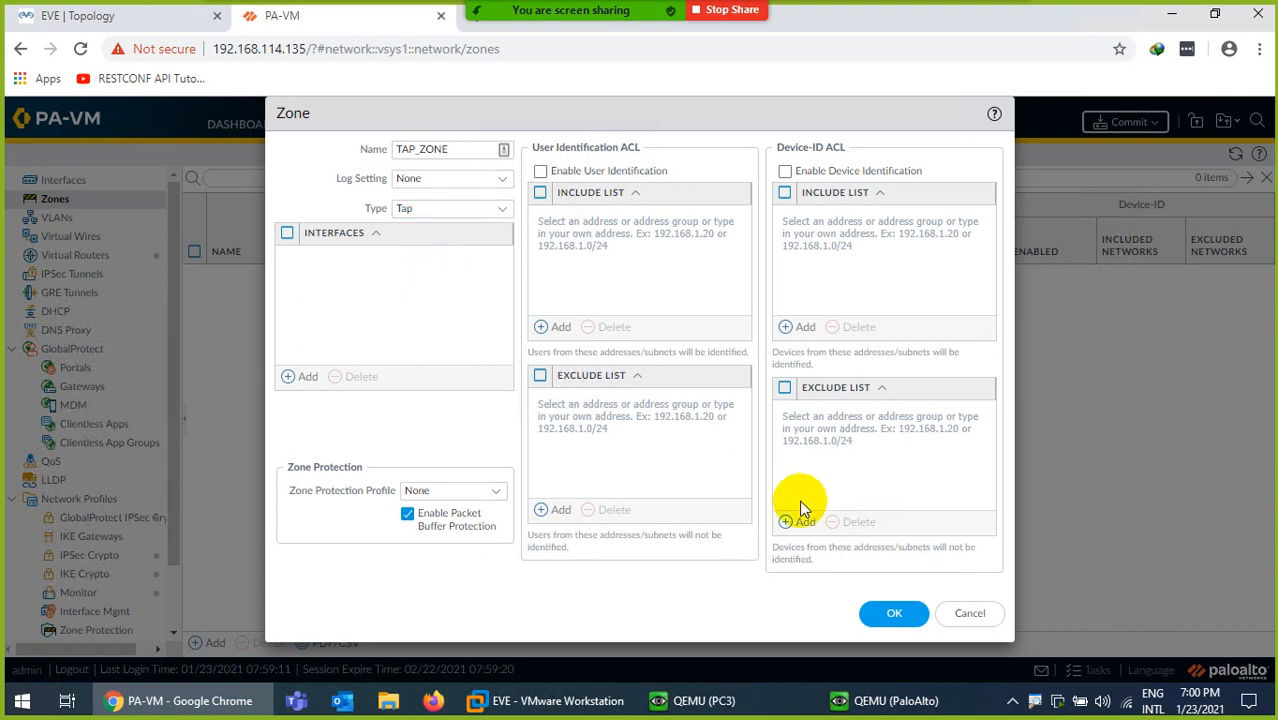
click(893, 612)
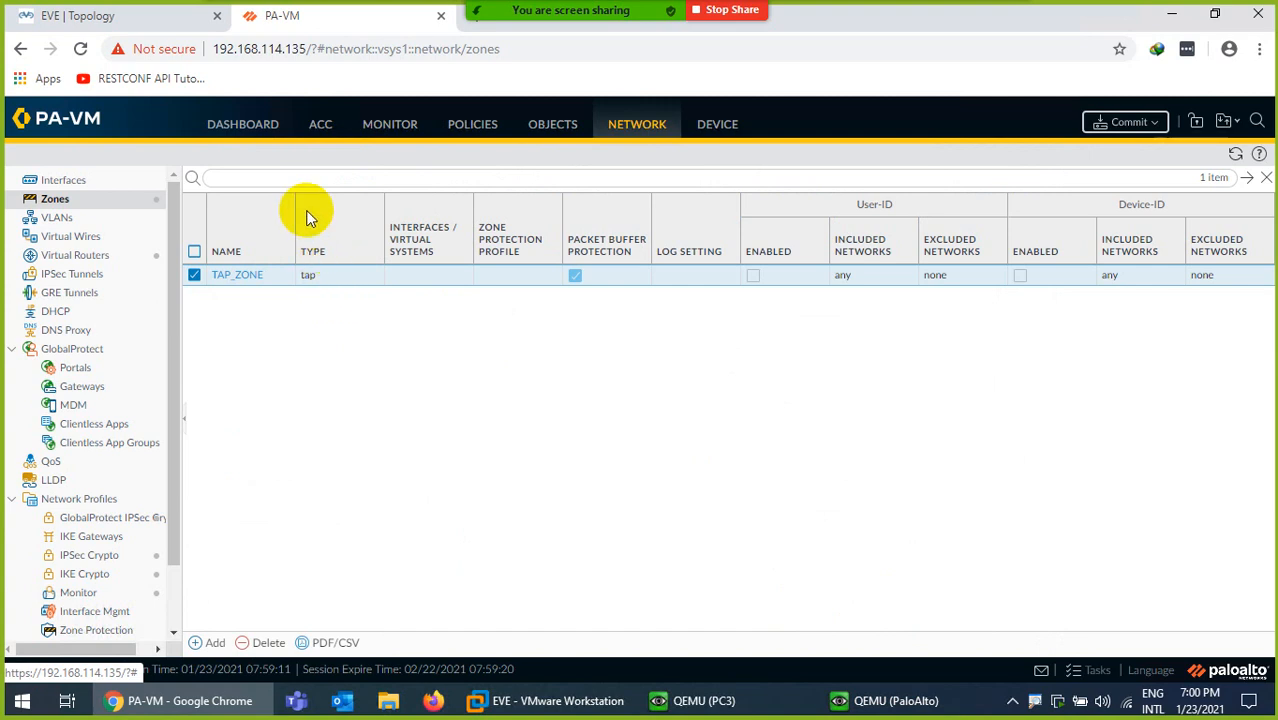
click(60, 180)
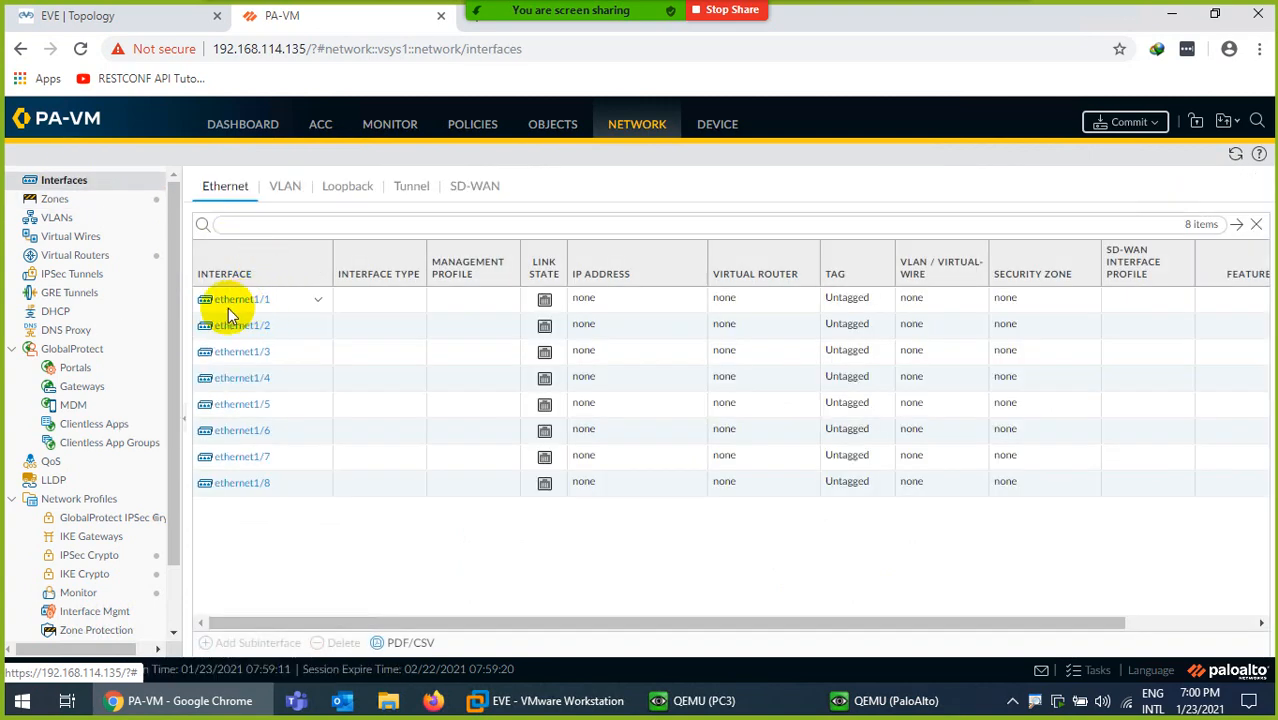
Configure ethernet1/2 as a Tap interface assigned to security zone TAP_ZONE
click(86, 15)
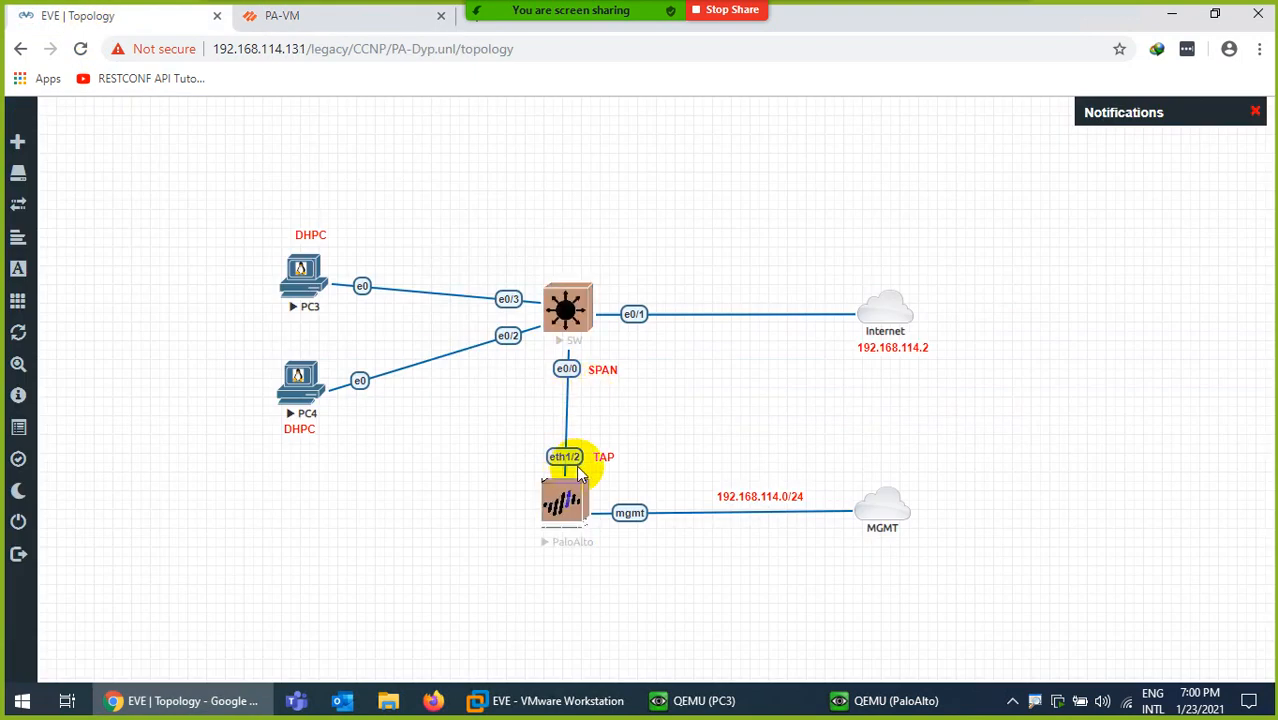
click(284, 16)
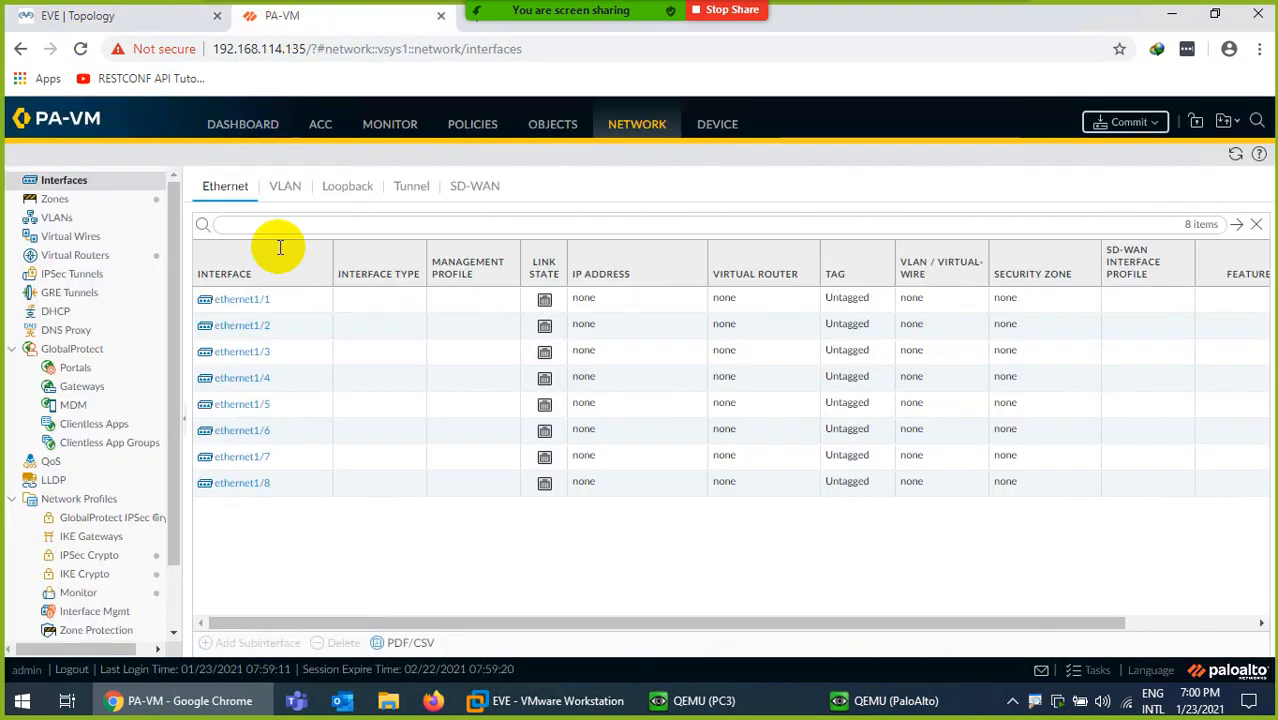
click(254, 330)
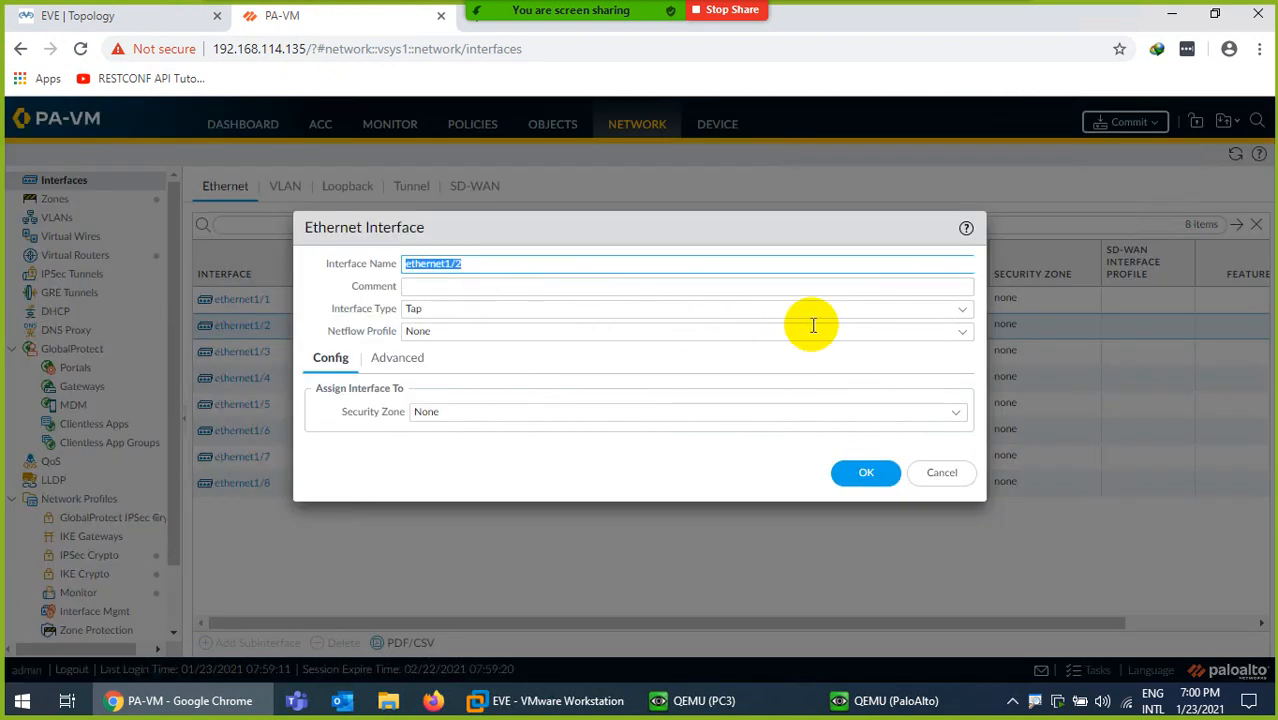
click(418, 288)
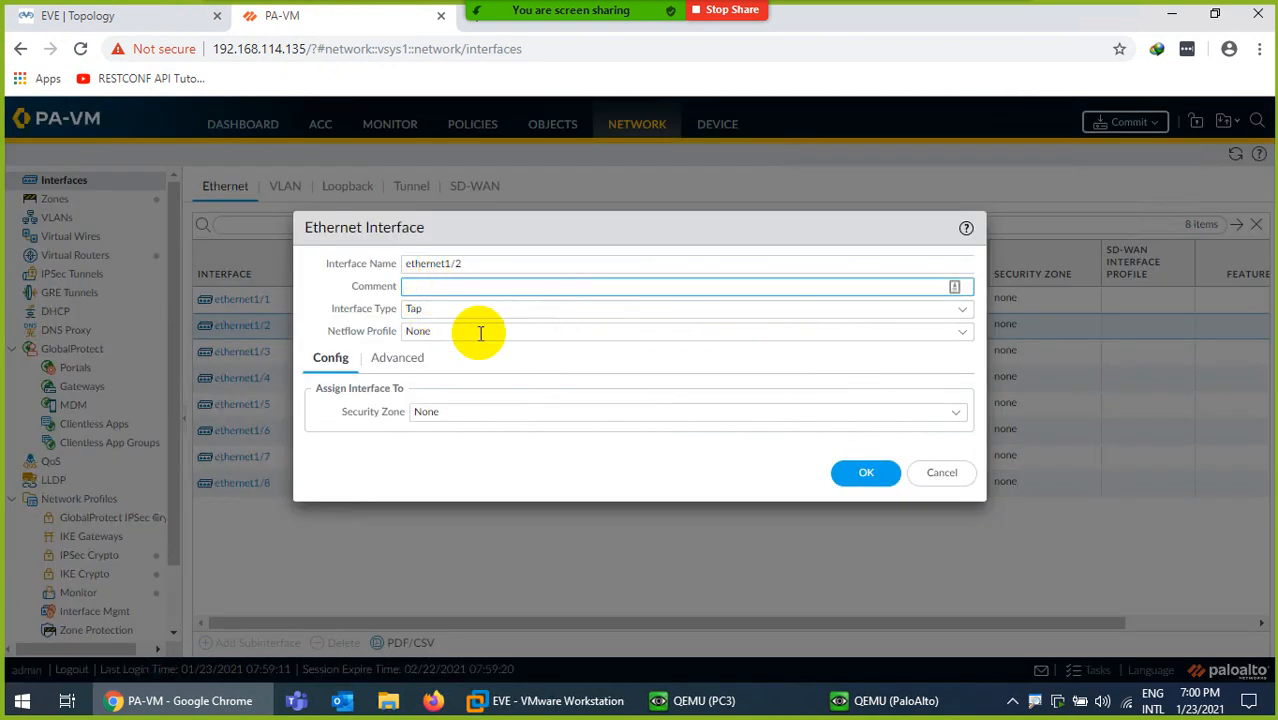
click(440, 310)
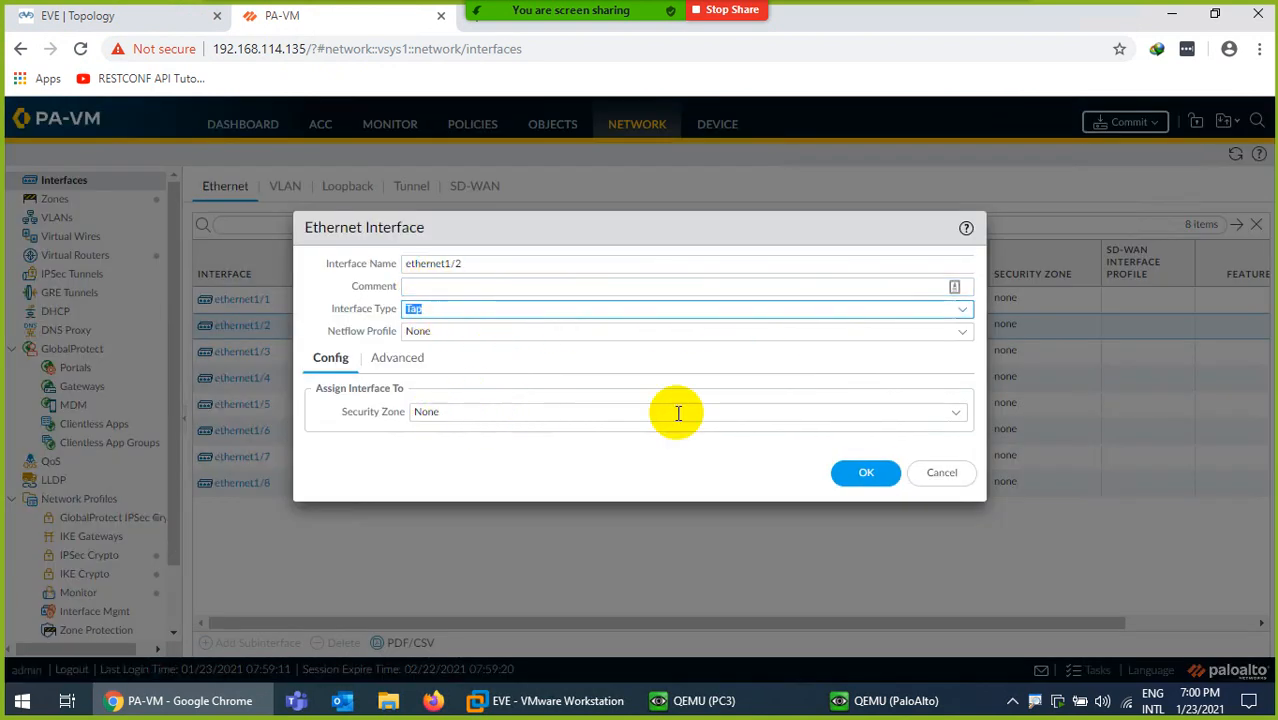
click(955, 414)
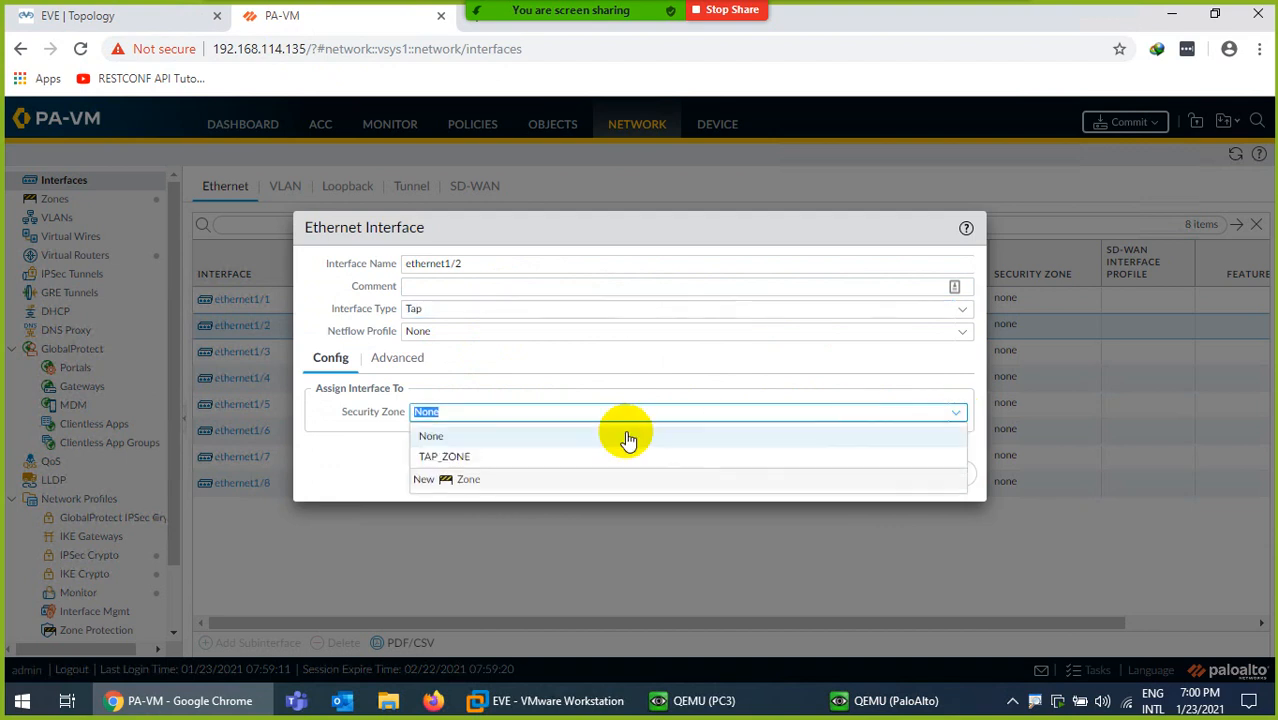
click(470, 464)
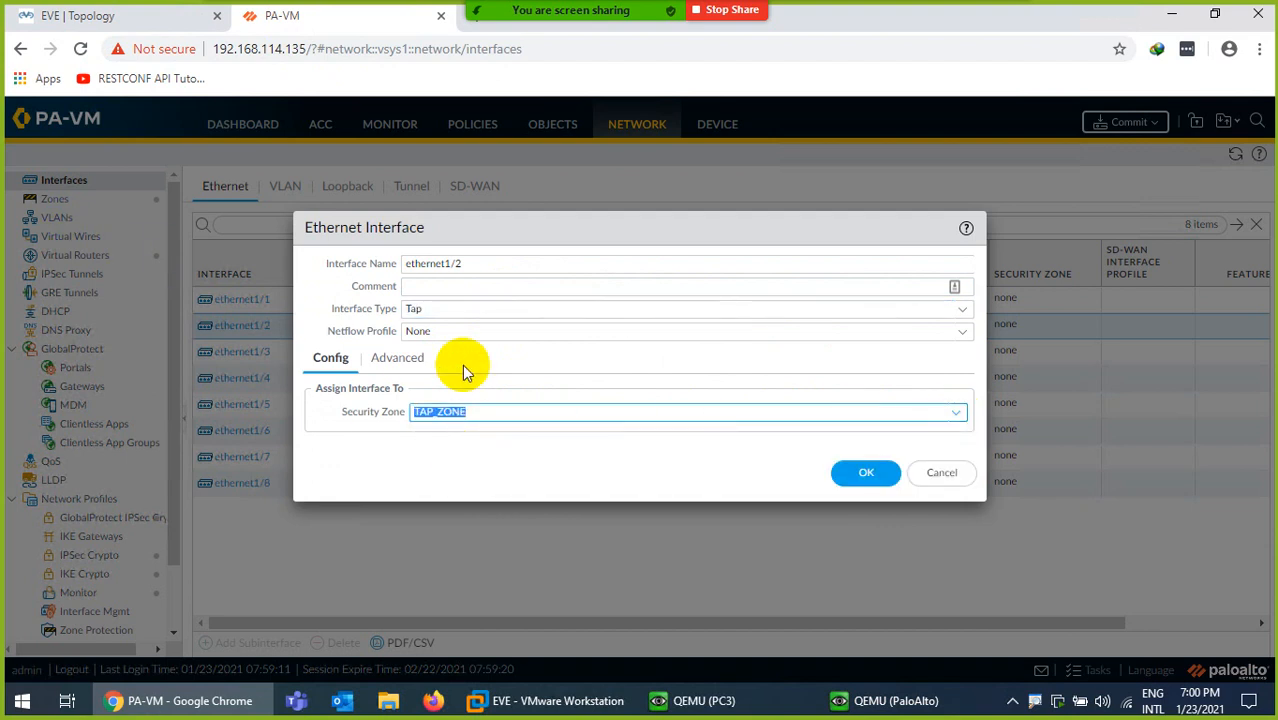
click(860, 473)
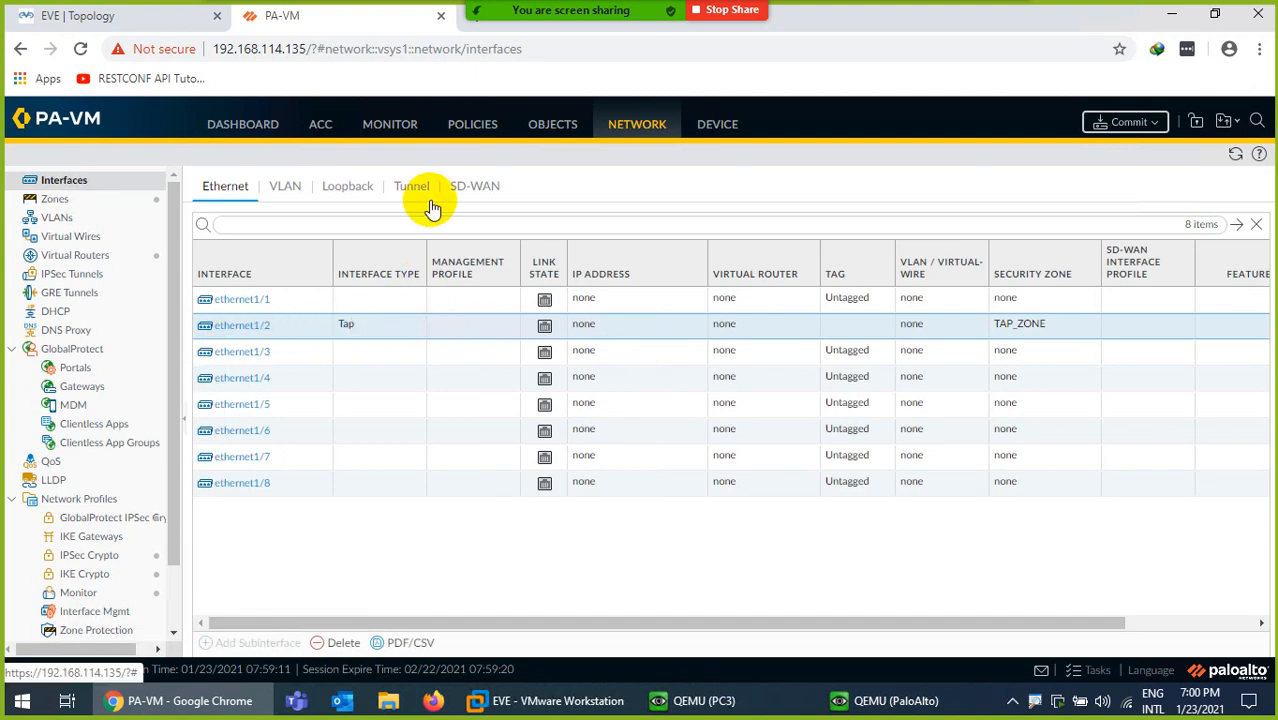
click(470, 130)
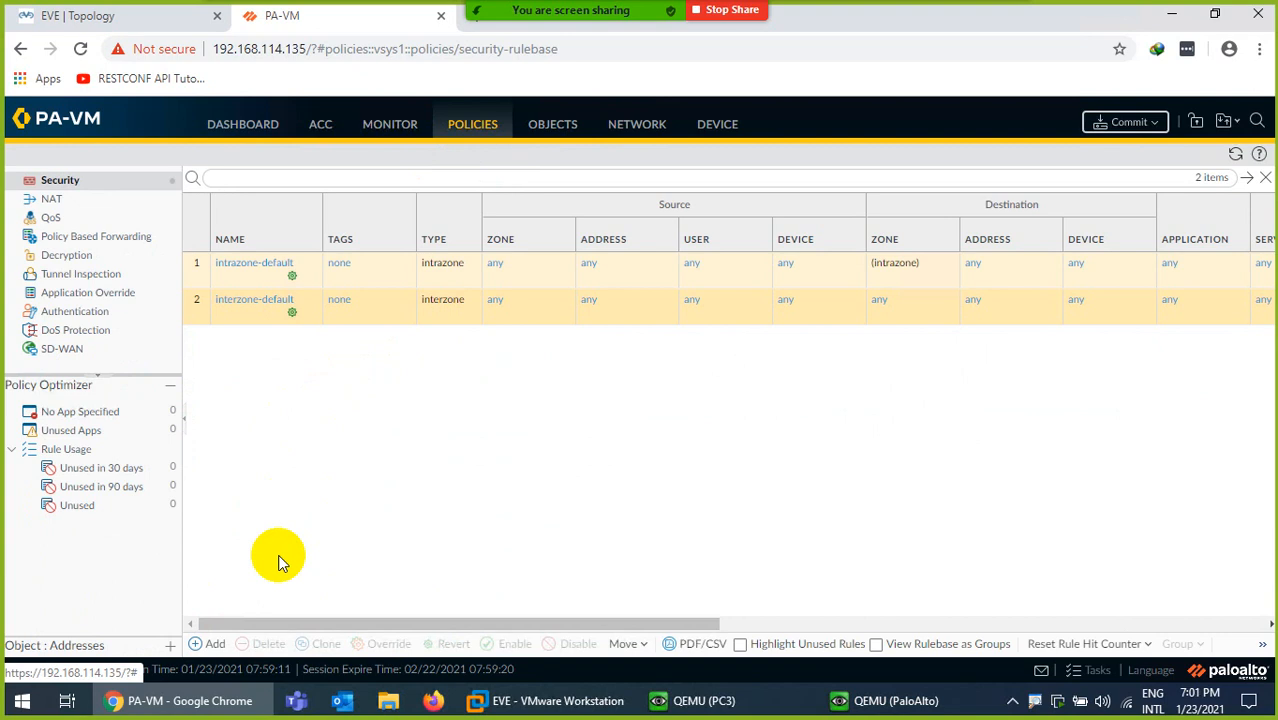
Add allow rule TAP-2-TAP with TAP_ZONE as both source and destination zone
click(214, 643)
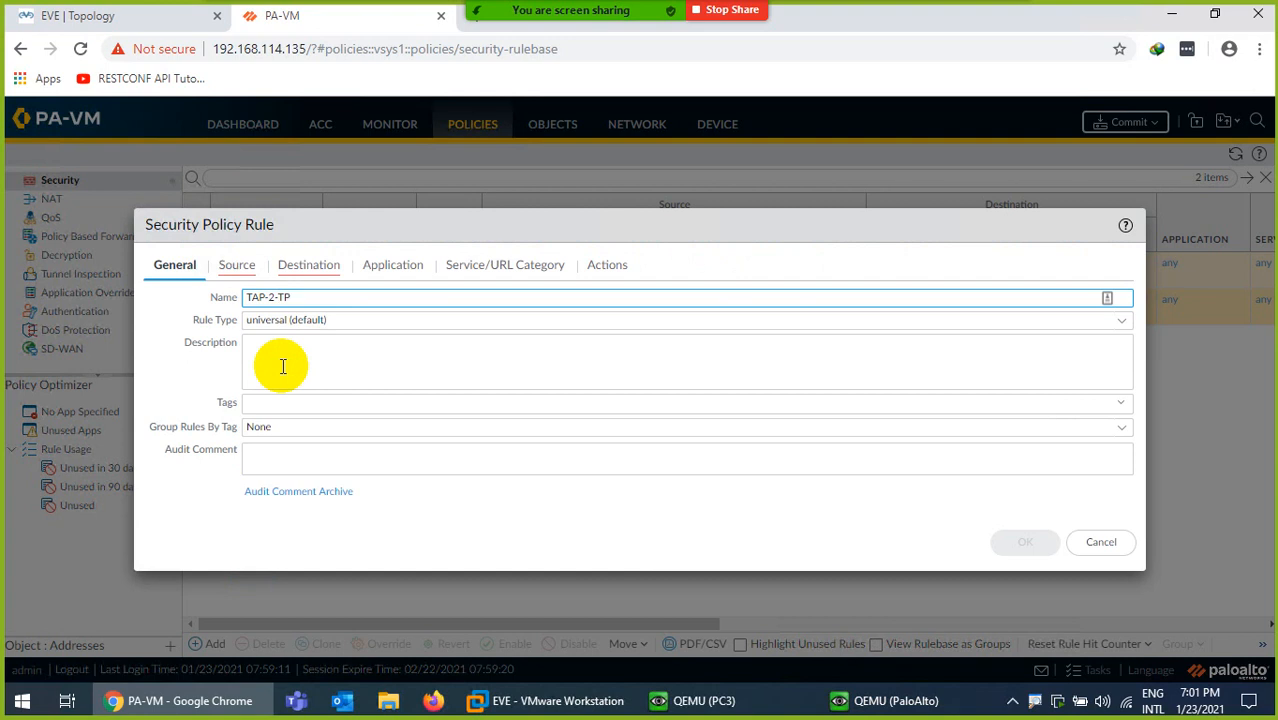
click(236, 266)
click(173, 498)
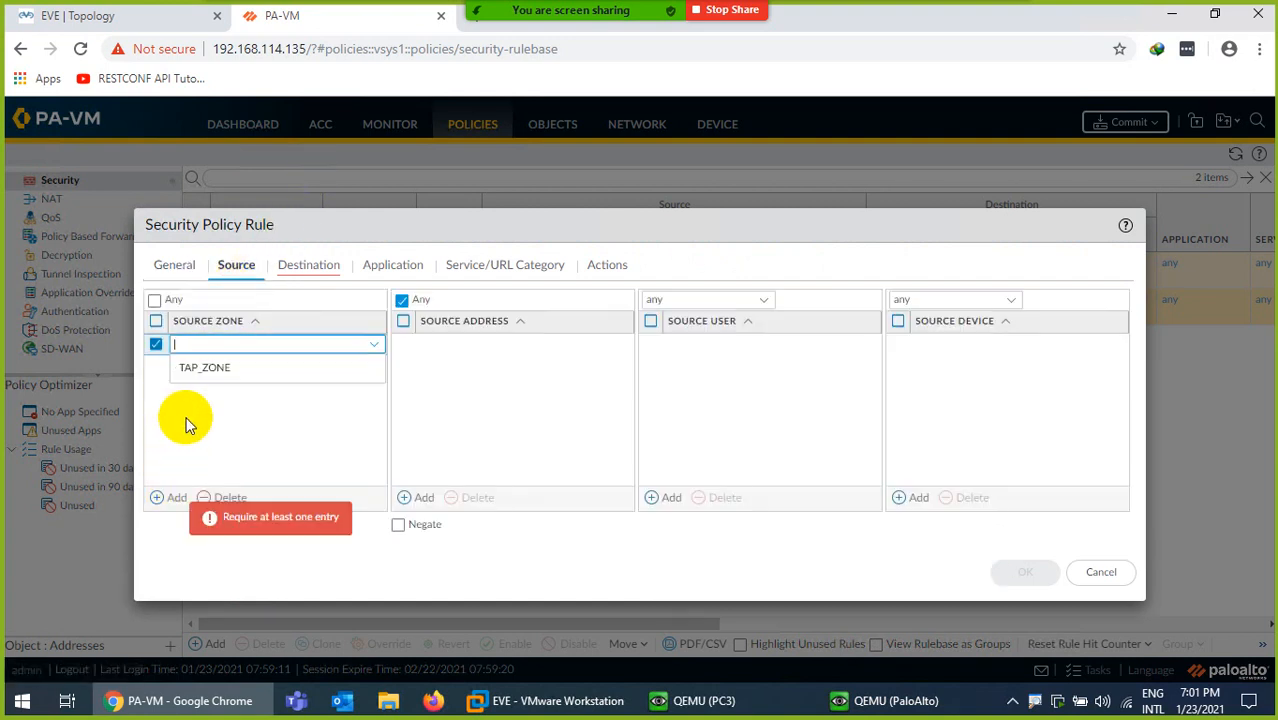
click(203, 368)
click(308, 265)
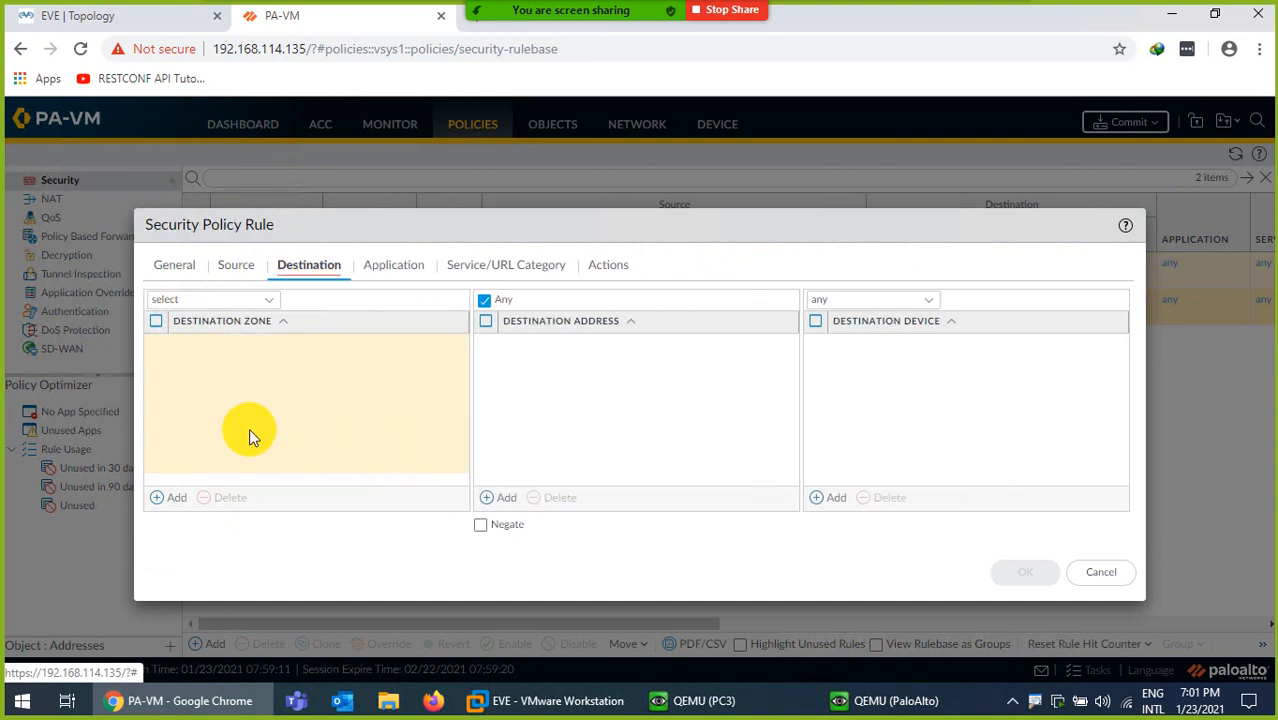
click(173, 498)
click(193, 373)
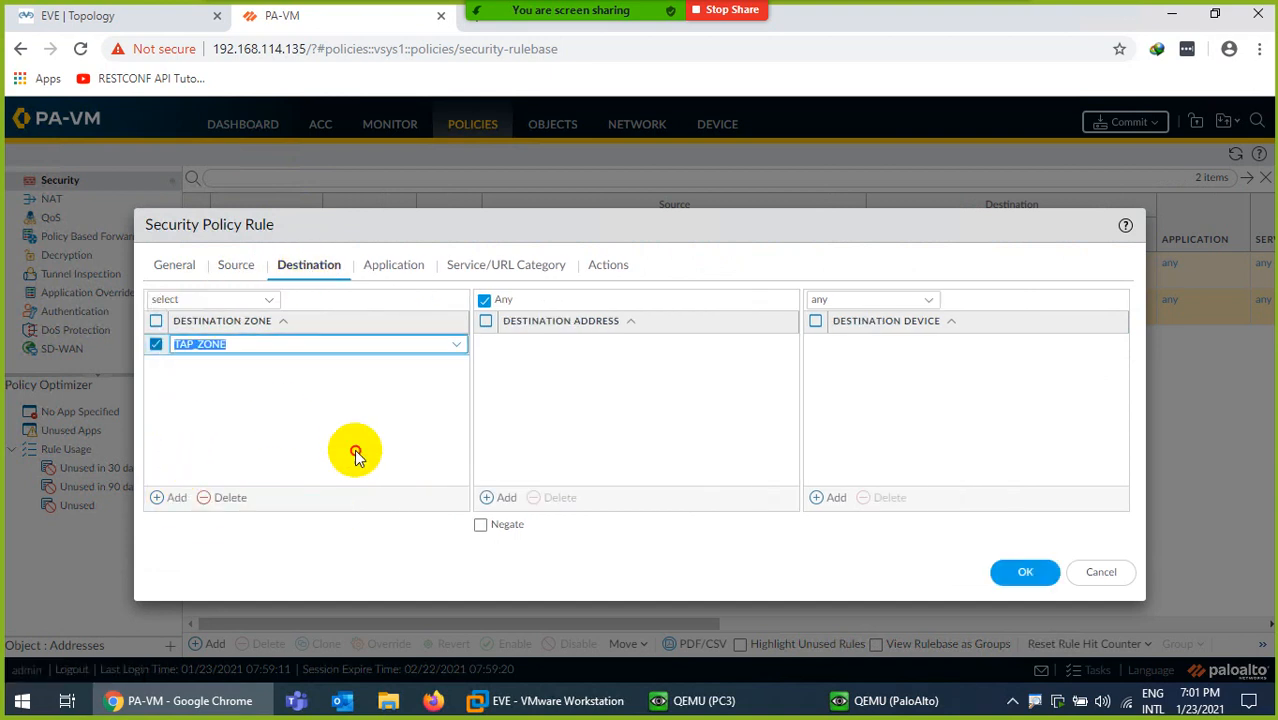
click(400, 268)
click(512, 268)
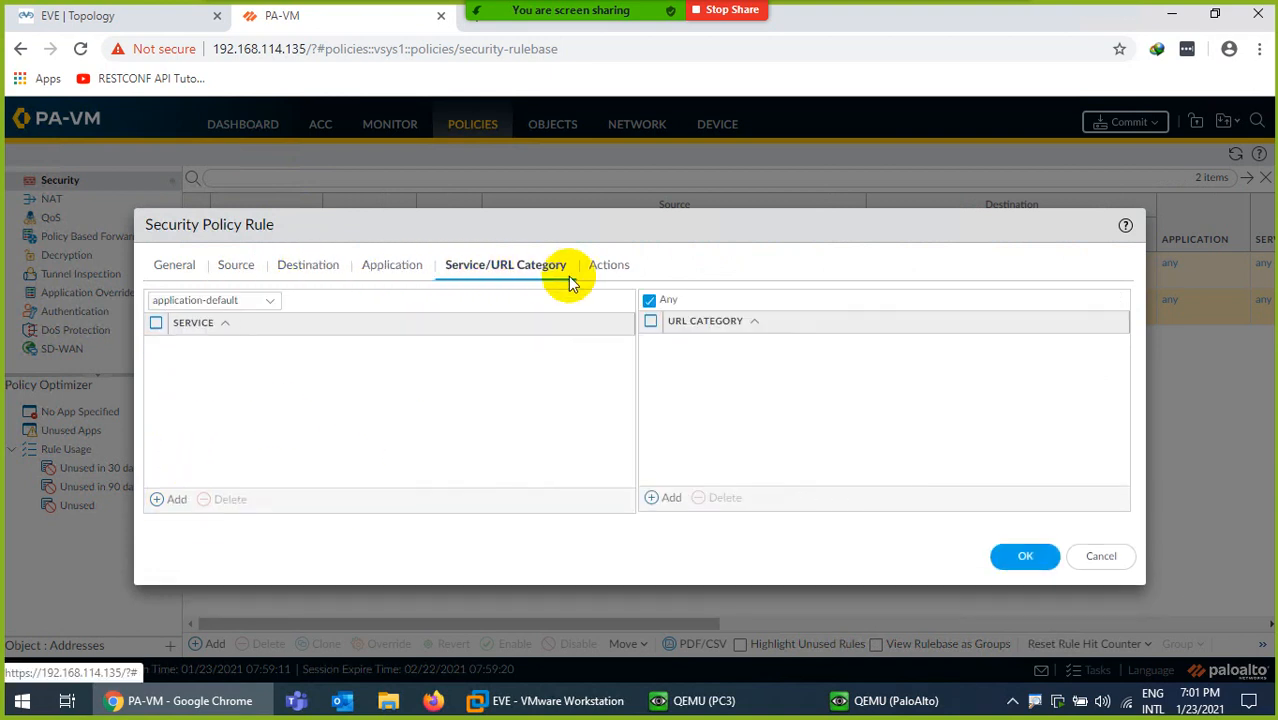
click(620, 272)
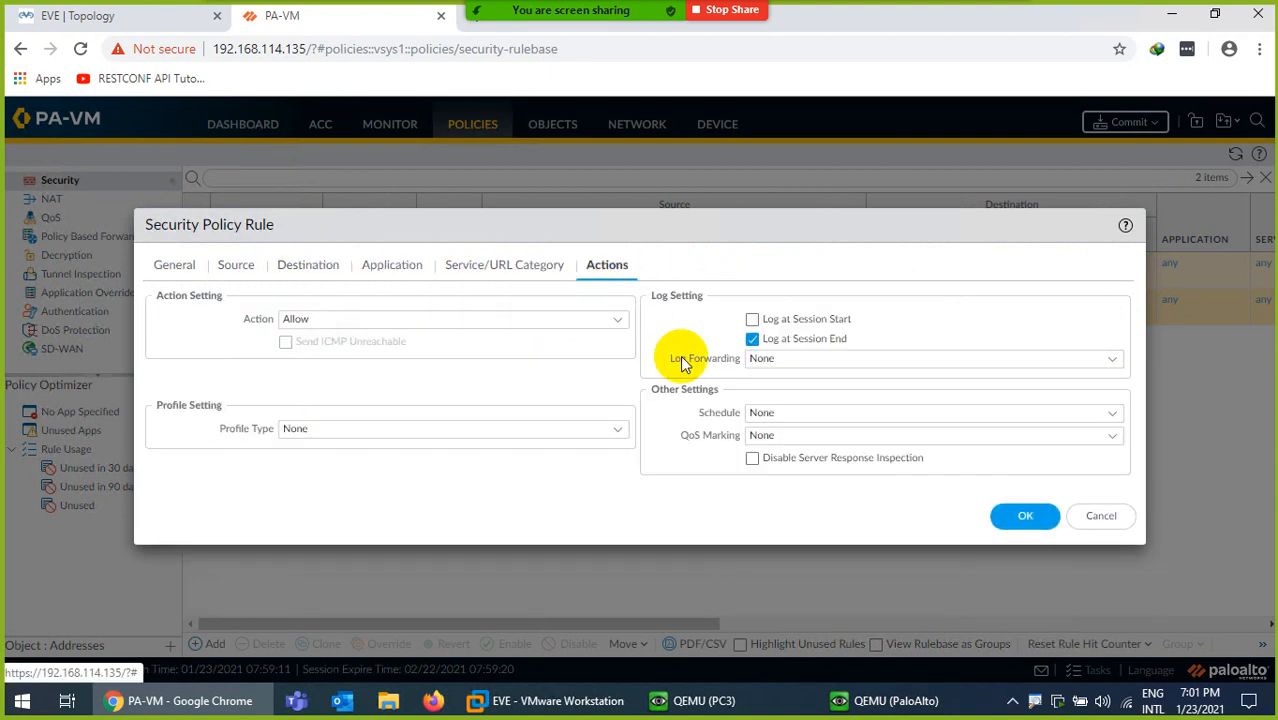
click(1026, 515)
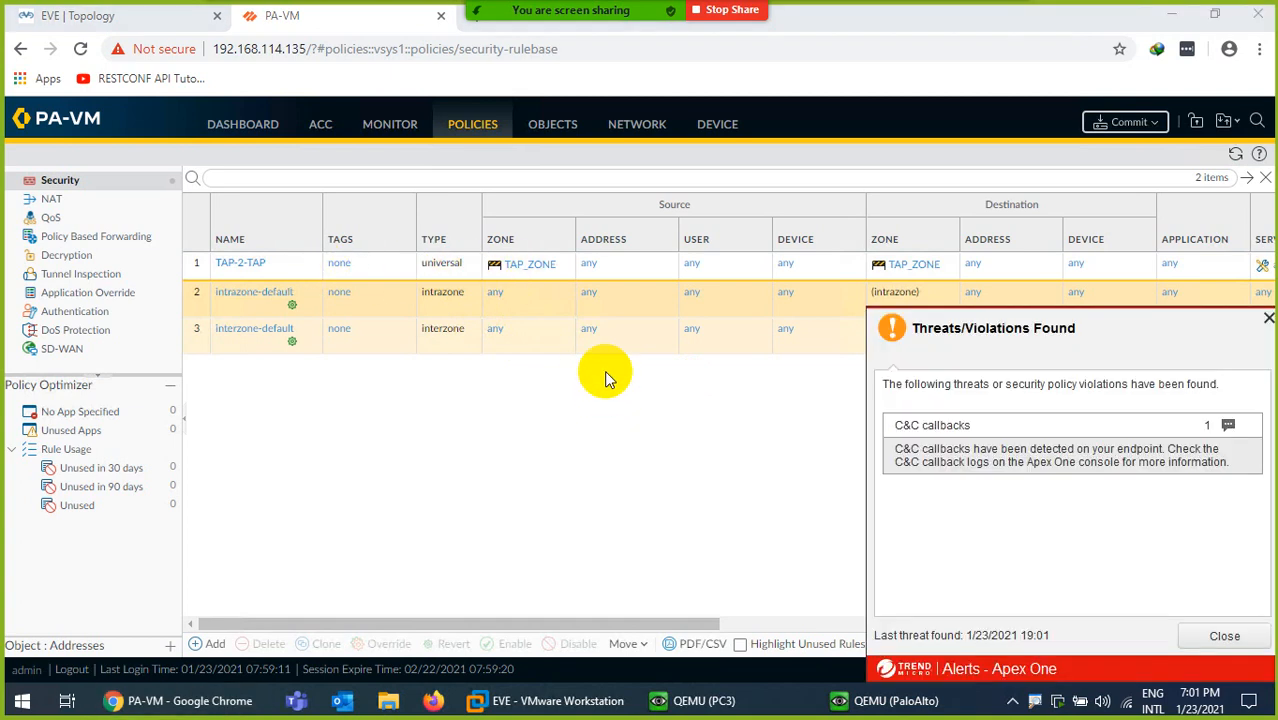
Dismiss the Apex One threat alert and commit the firewall configuration
click(1267, 320)
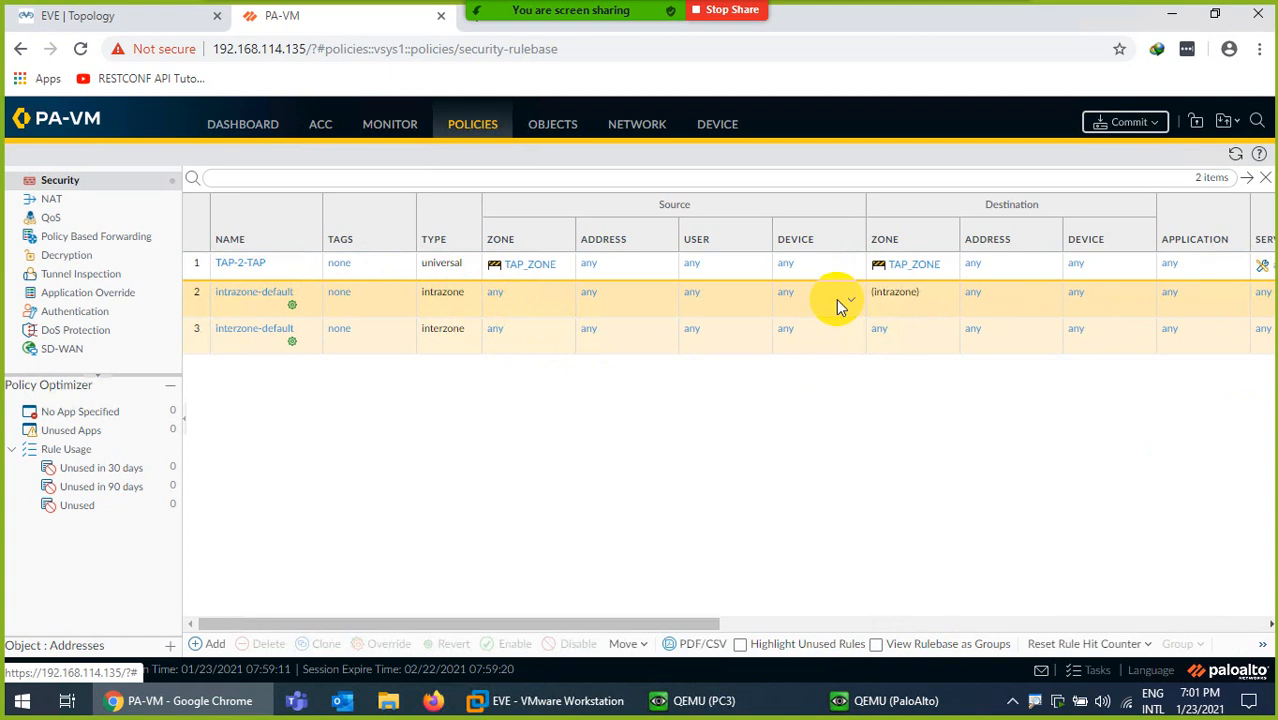
click(1122, 125)
click(800, 596)
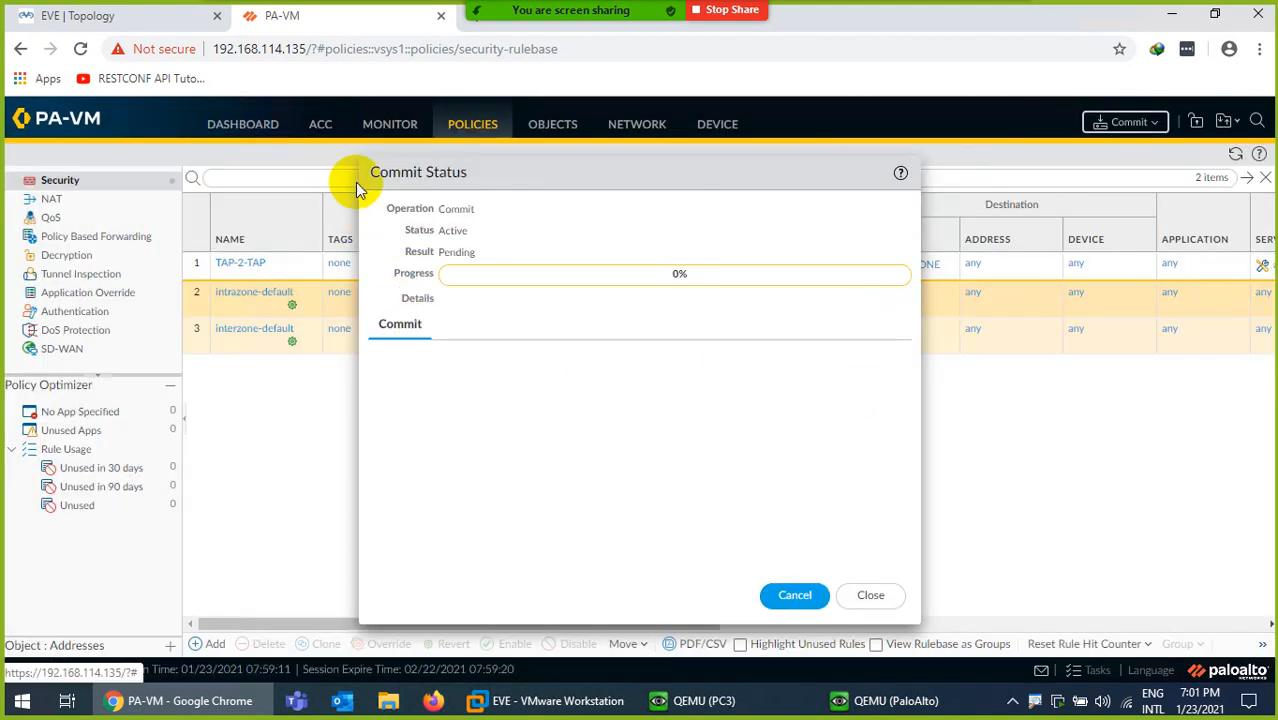
Open the Session Browser under Monitor while the commit runs
click(380, 126)
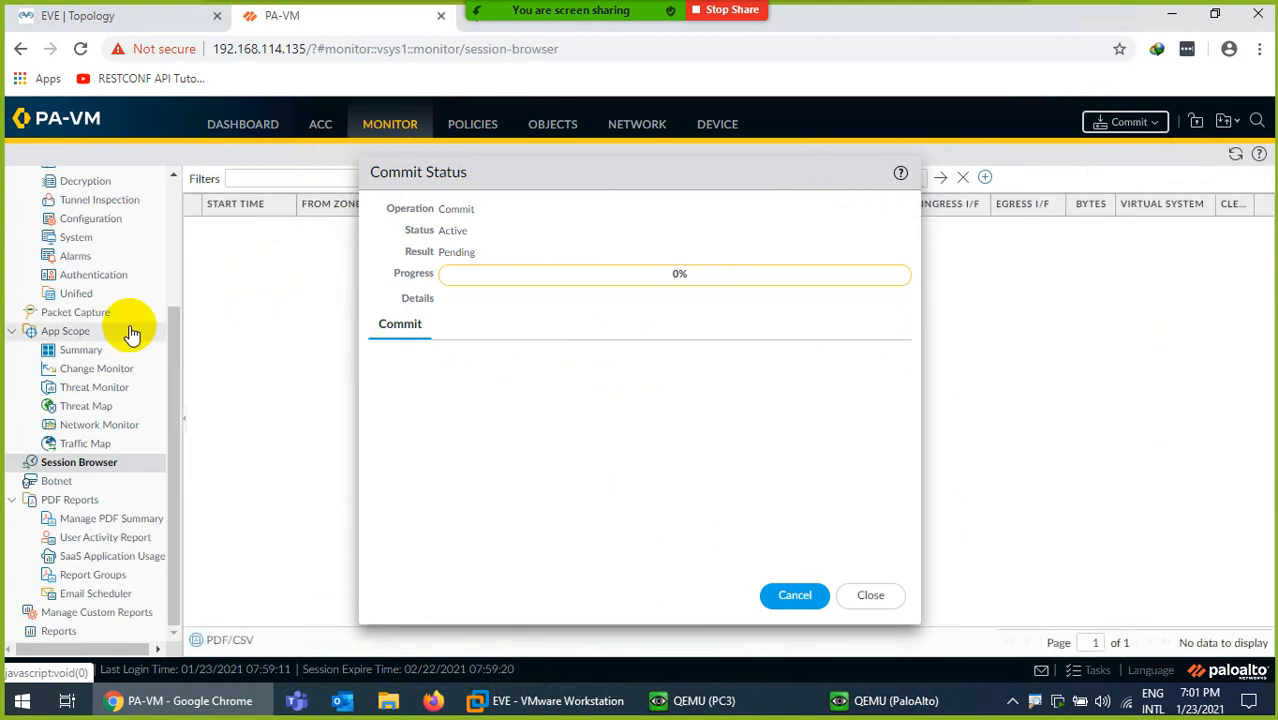
drag(171, 351, 171, 194)
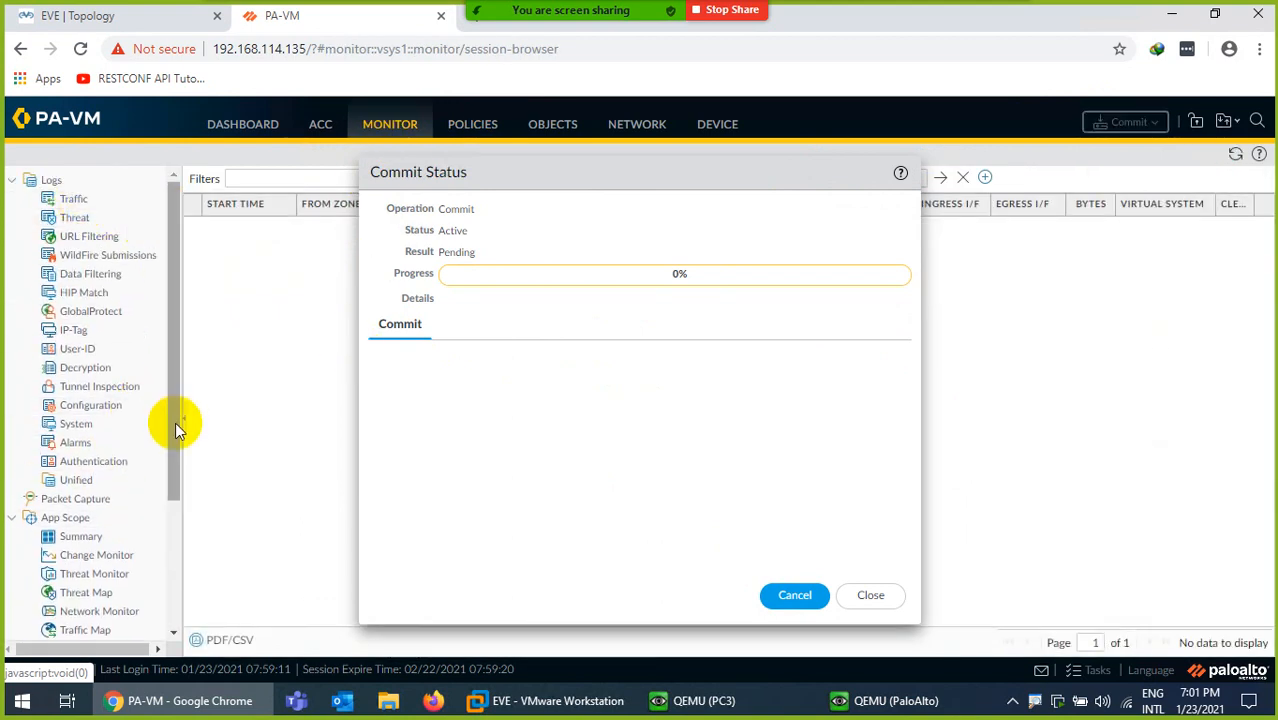
drag(175, 423, 170, 530)
click(105, 499)
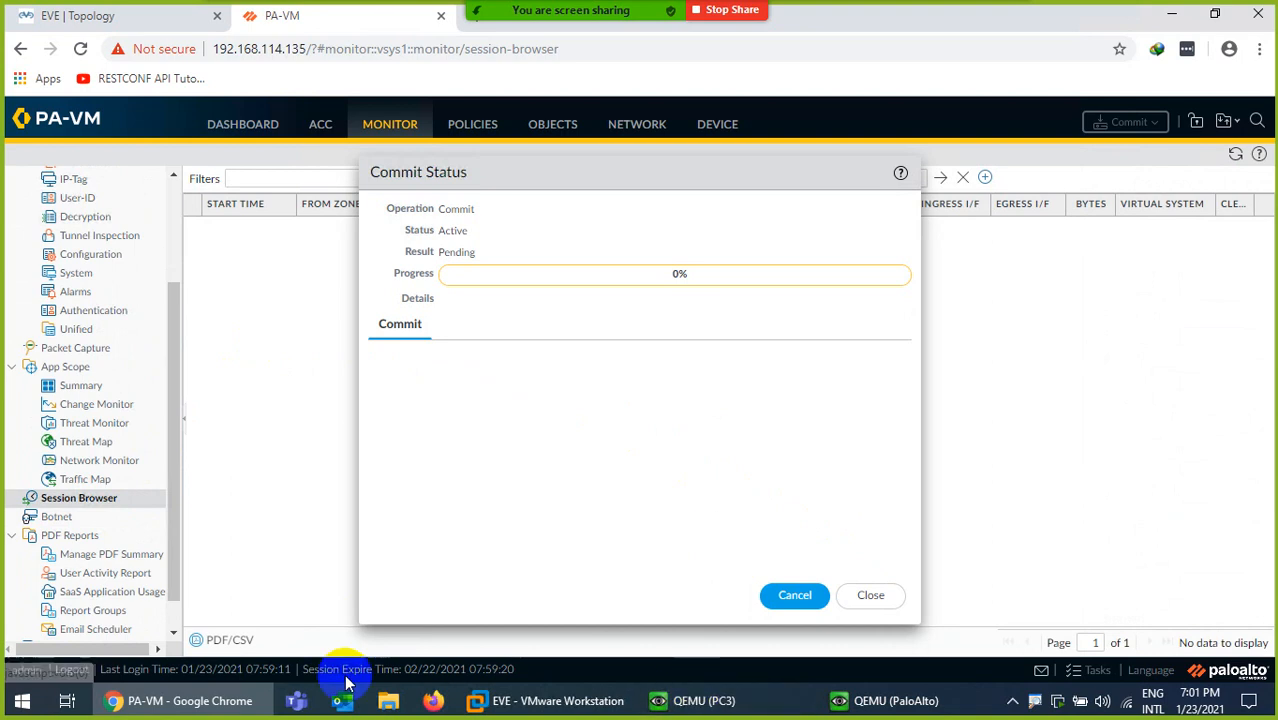
Launch PuTTY, connect over SSH to 192.168.114.135, and accept its host key
click(11, 708)
text(put)
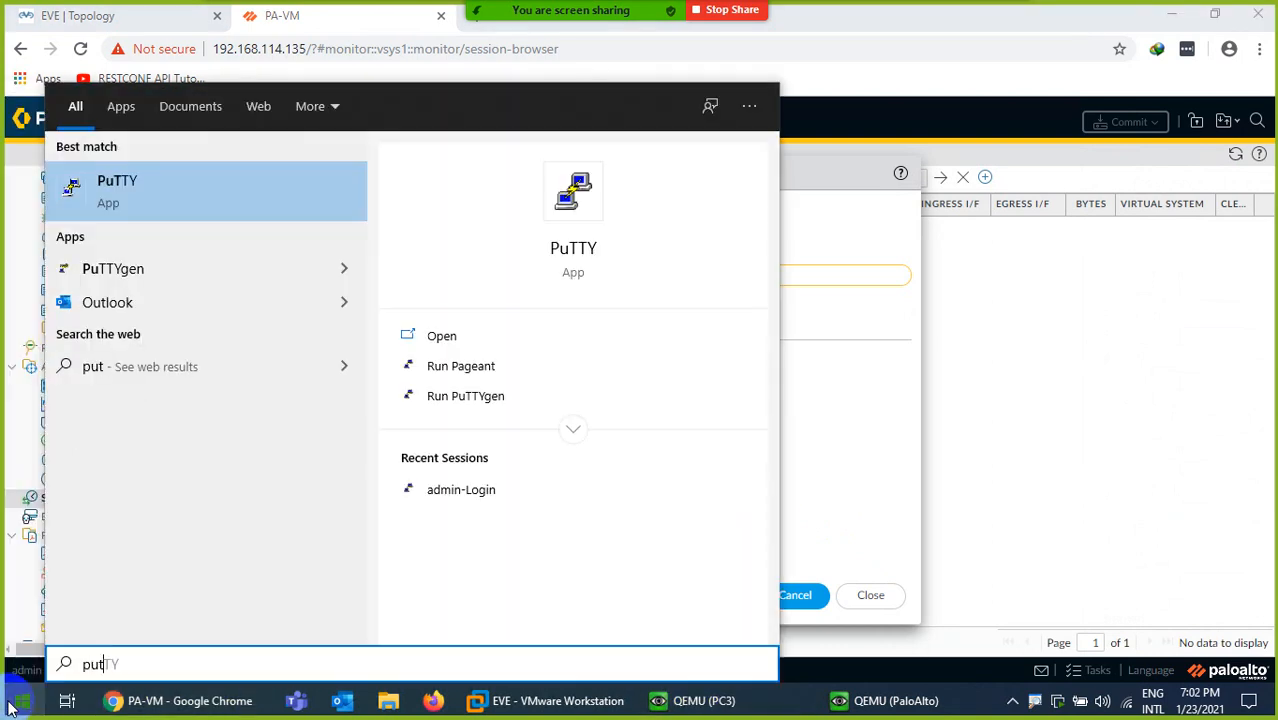
key(Return)
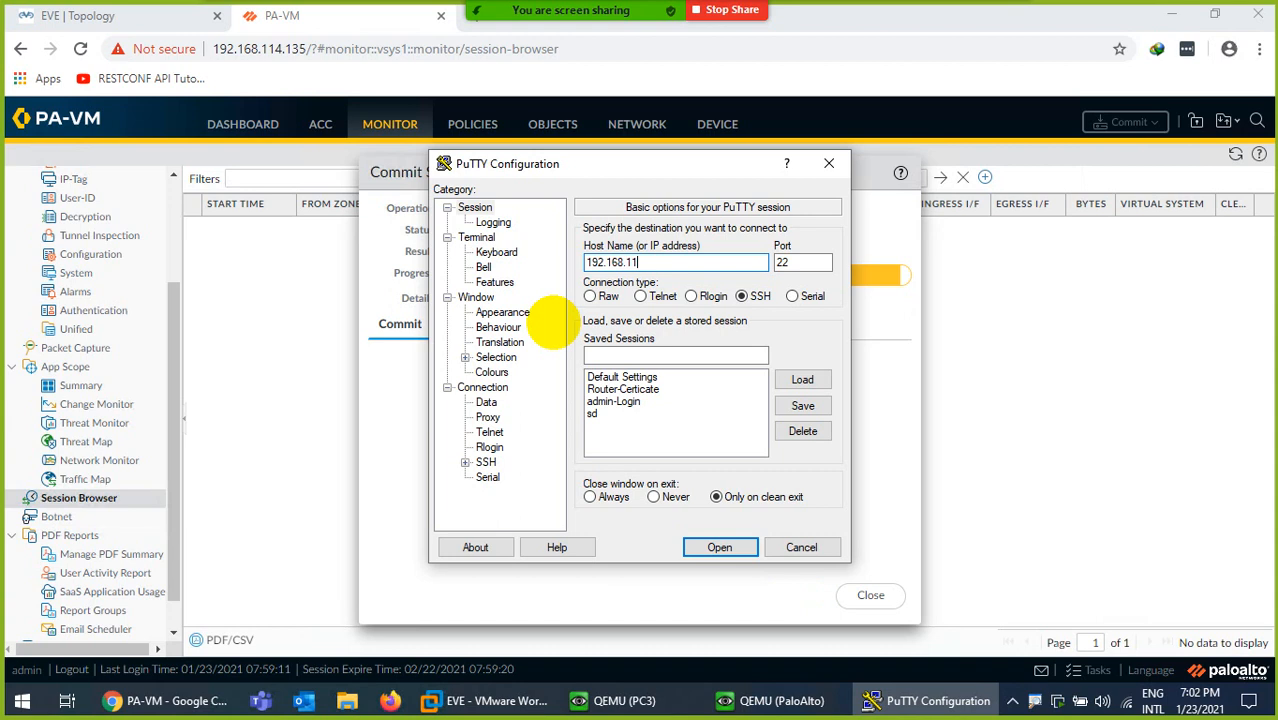
text(5)
key(Return)
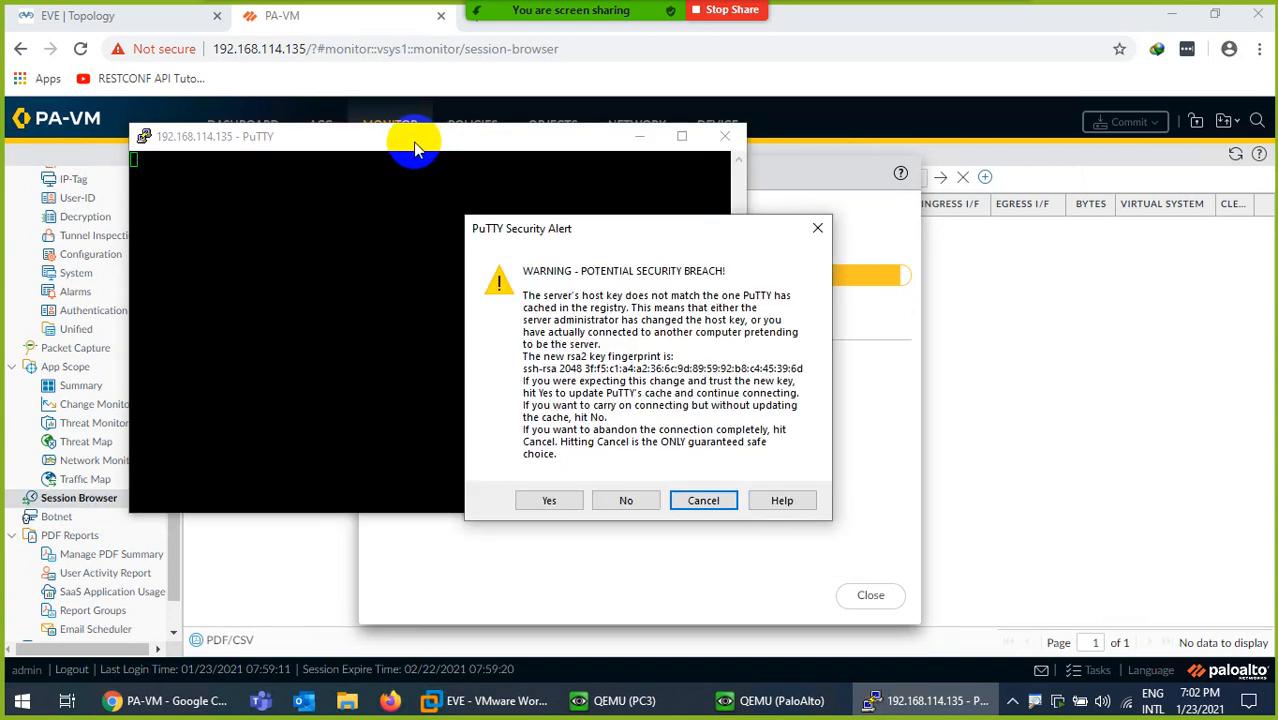
click(545, 500)
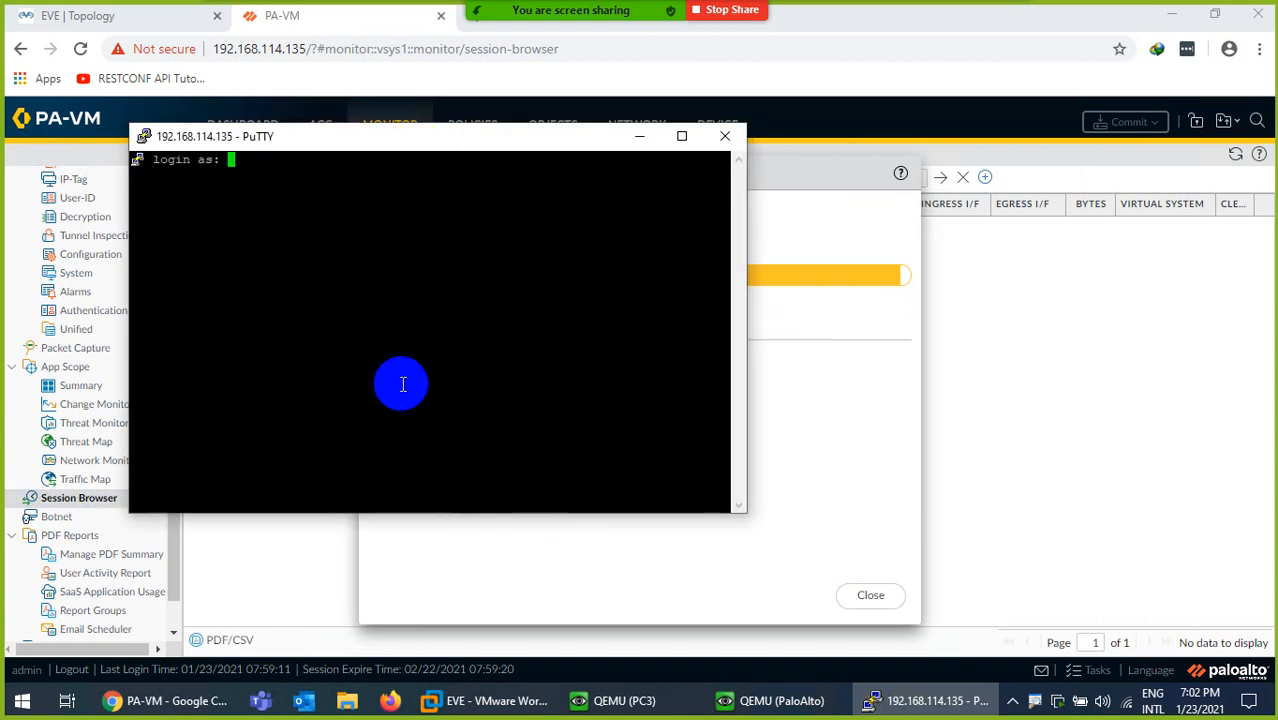
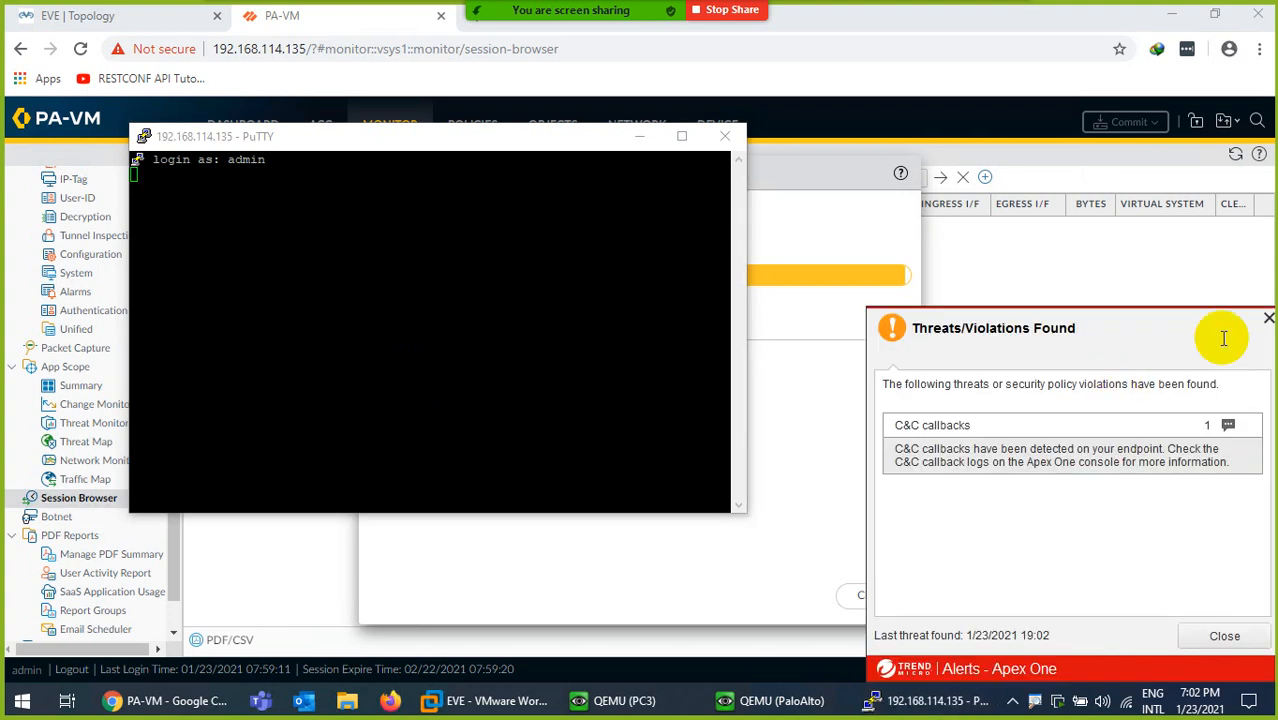
Dismiss the Apex One alert, acknowledge the PuTTY fatal error, and close the aborted PuTTY window
click(1266, 323)
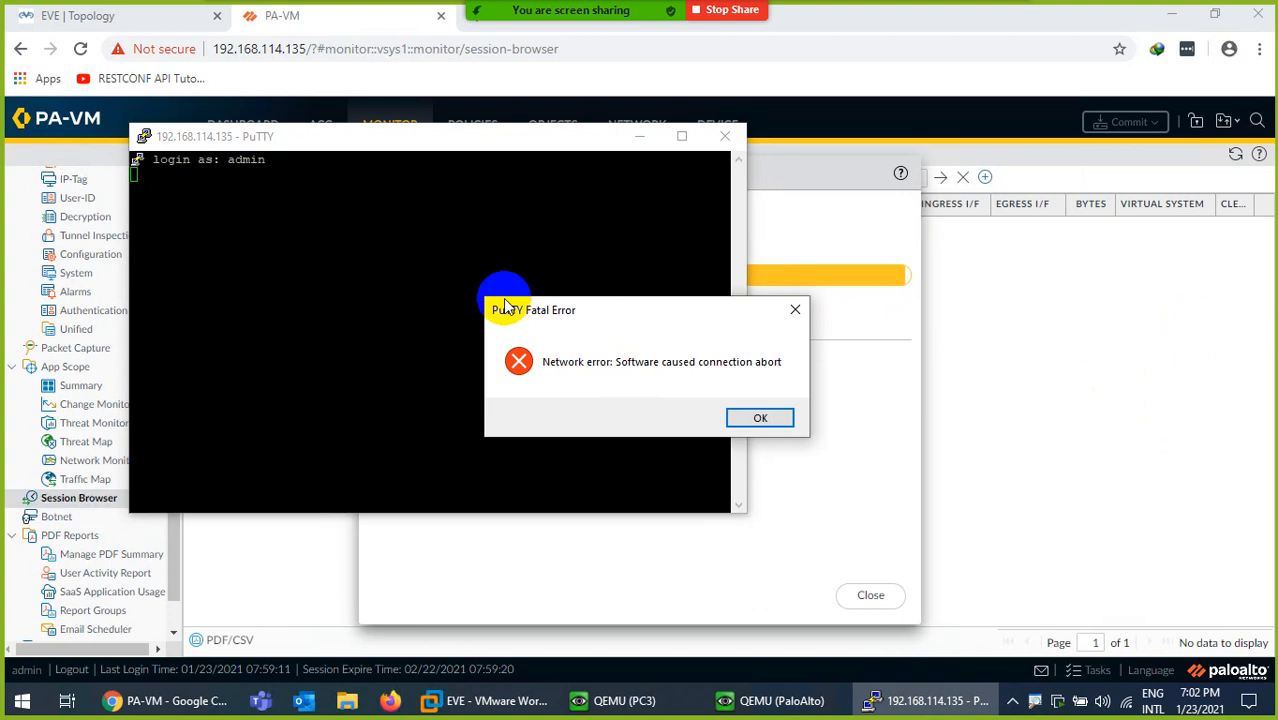
click(755, 418)
click(274, 188)
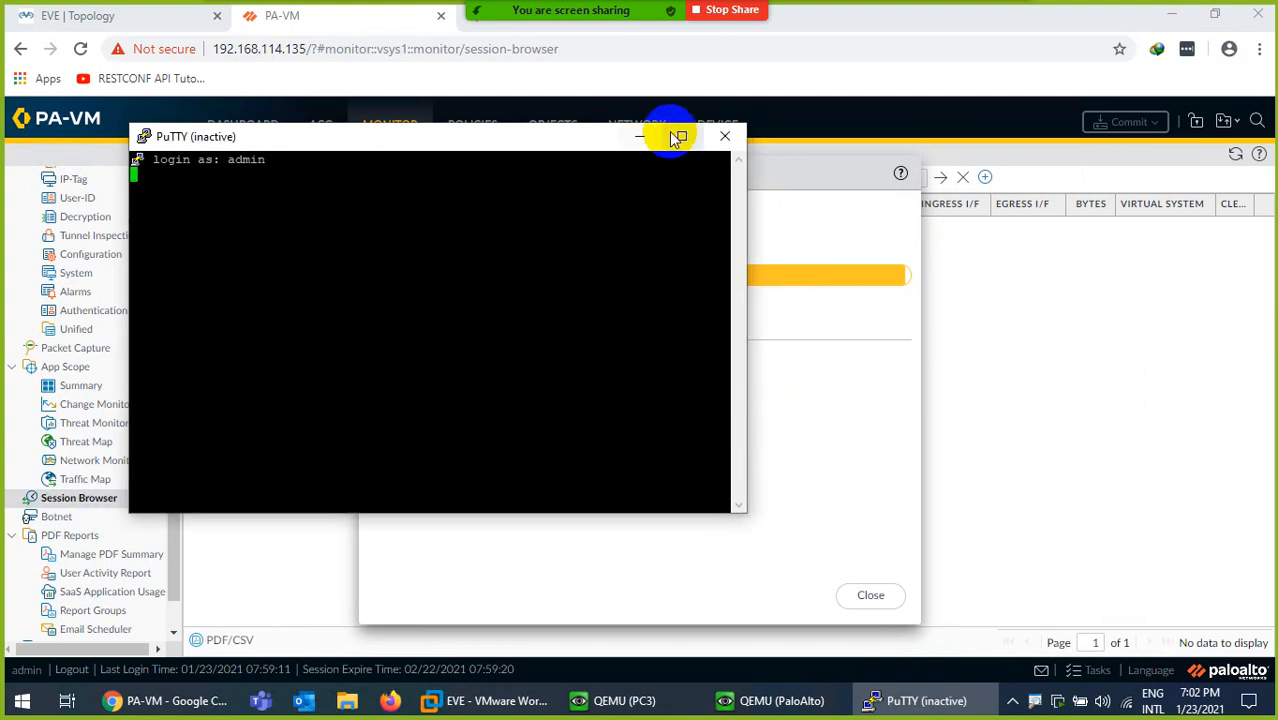
click(725, 136)
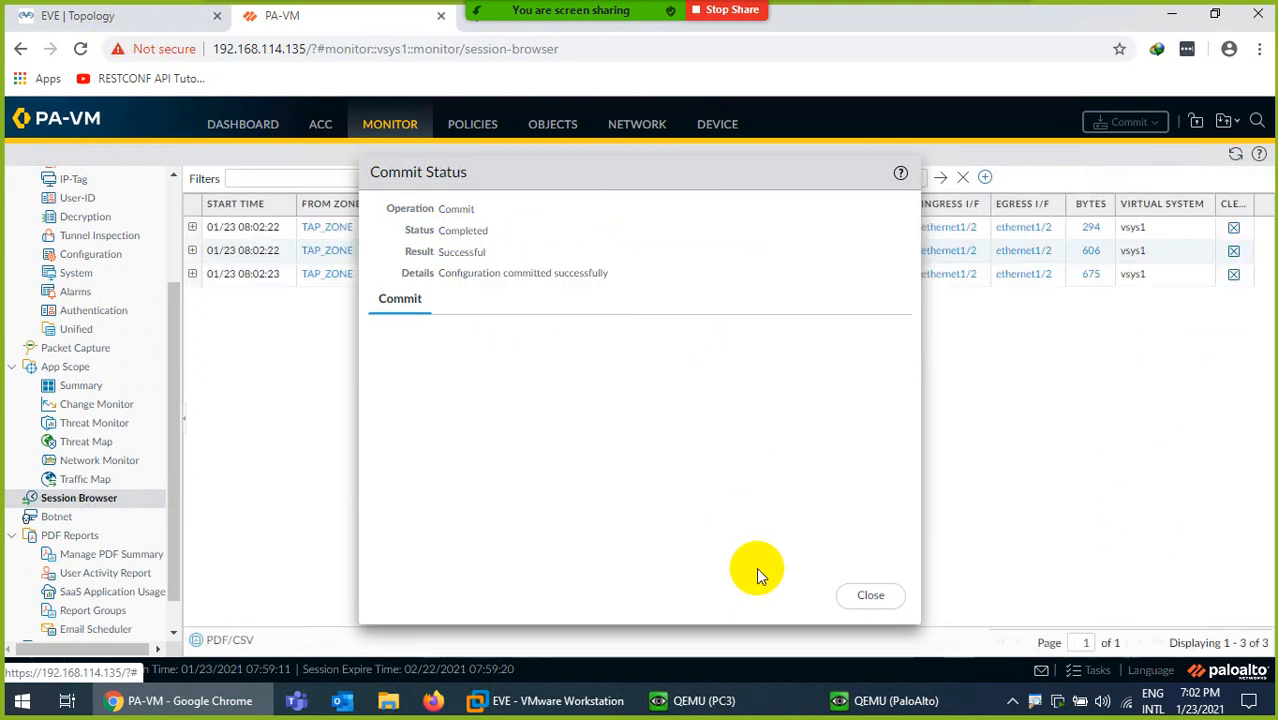
Close the commit report, widen the Source column, and check PC3's IP address in its terminal
click(870, 598)
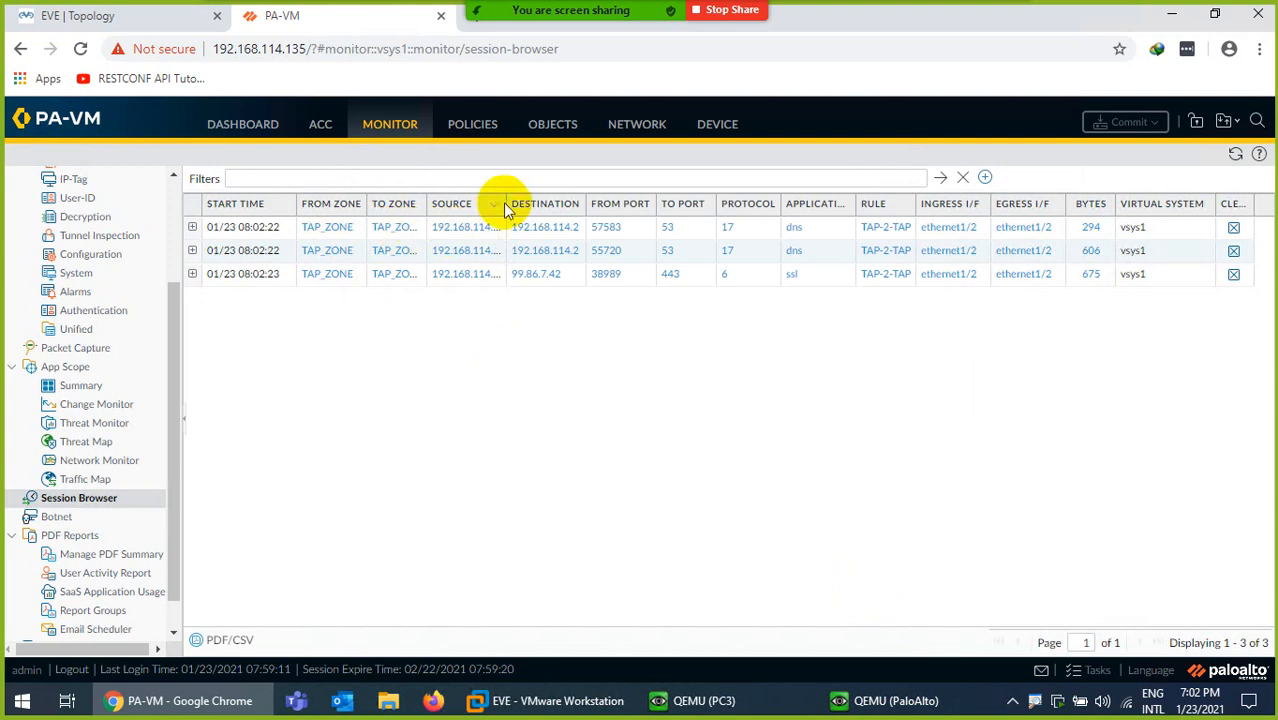
drag(507, 202, 600, 201)
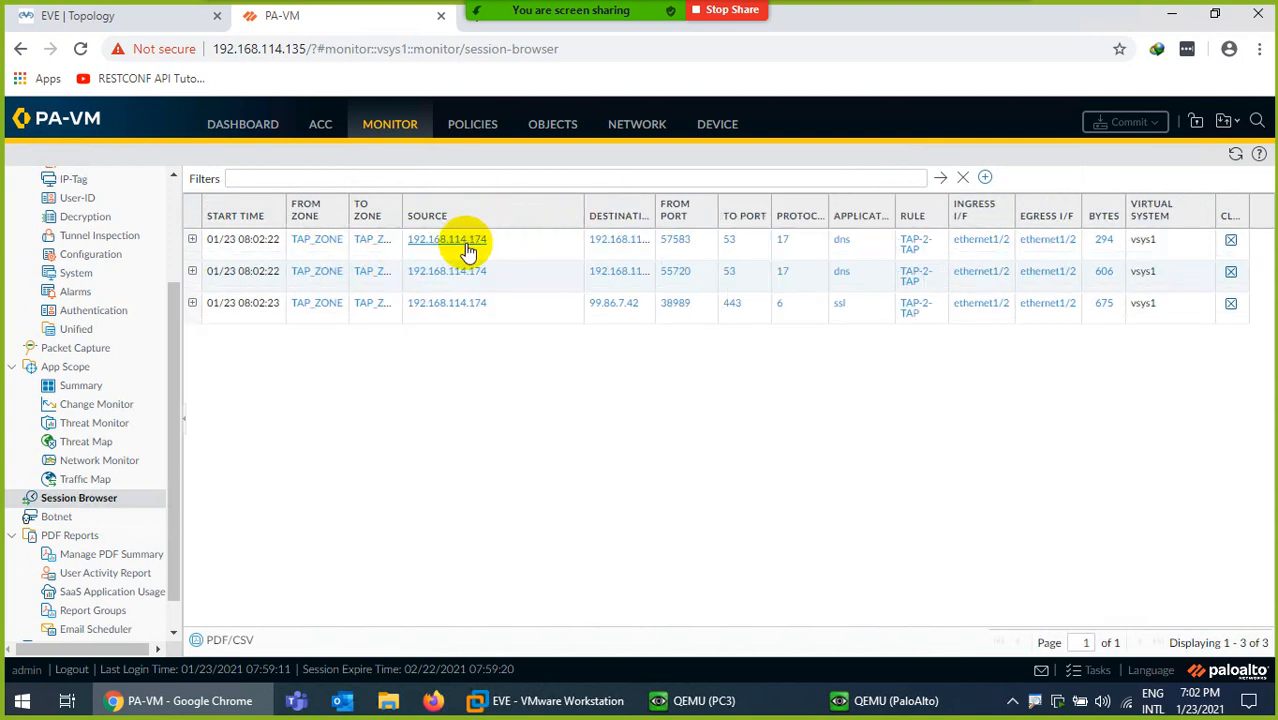
click(880, 700)
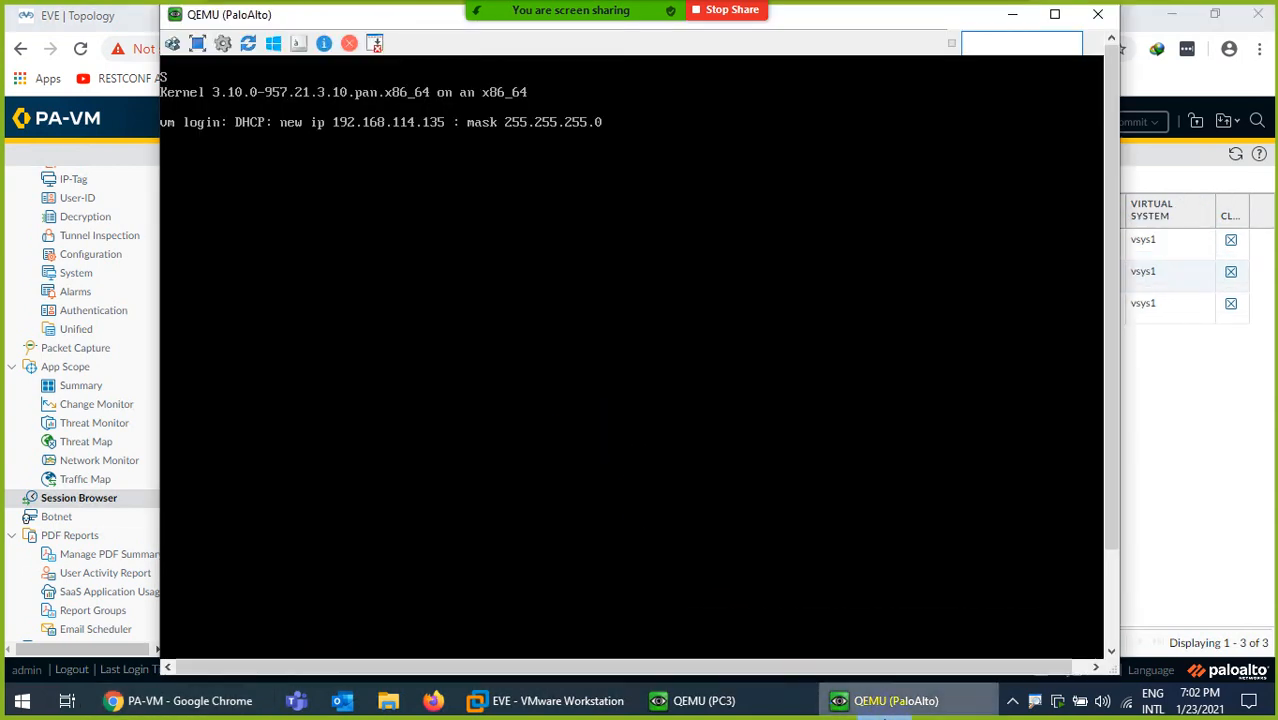
click(895, 702)
click(700, 700)
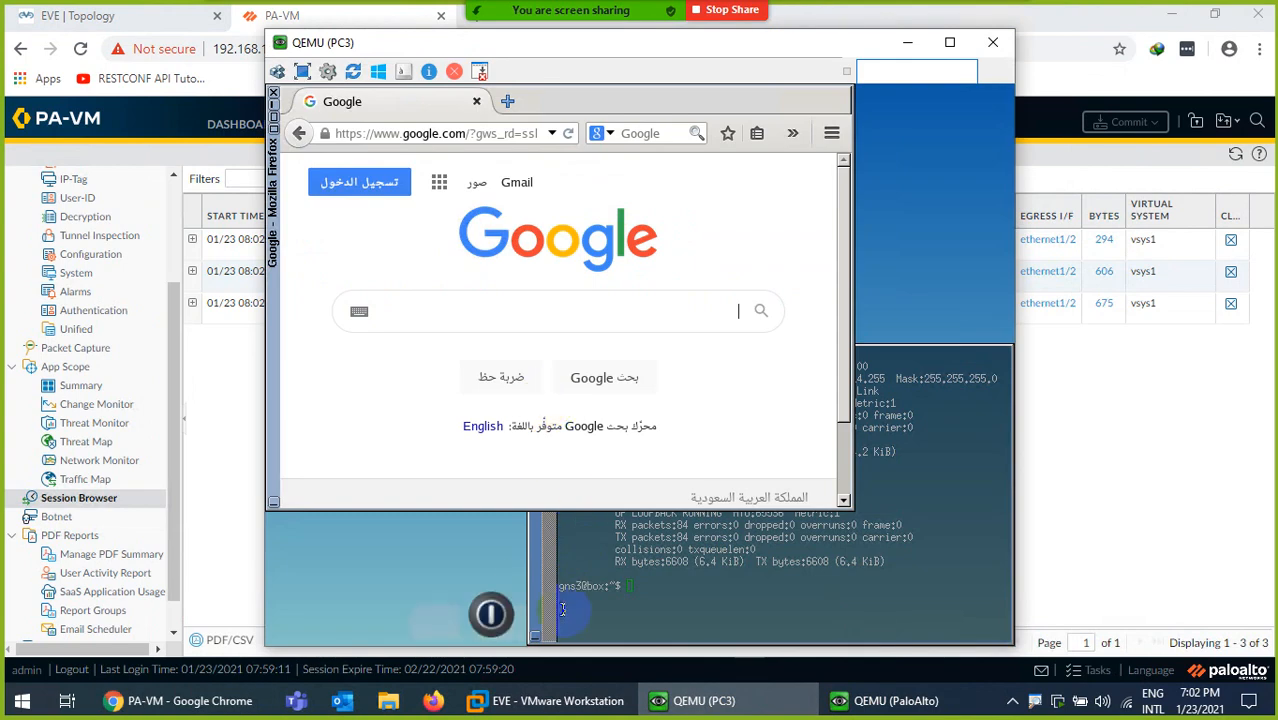
click(733, 594)
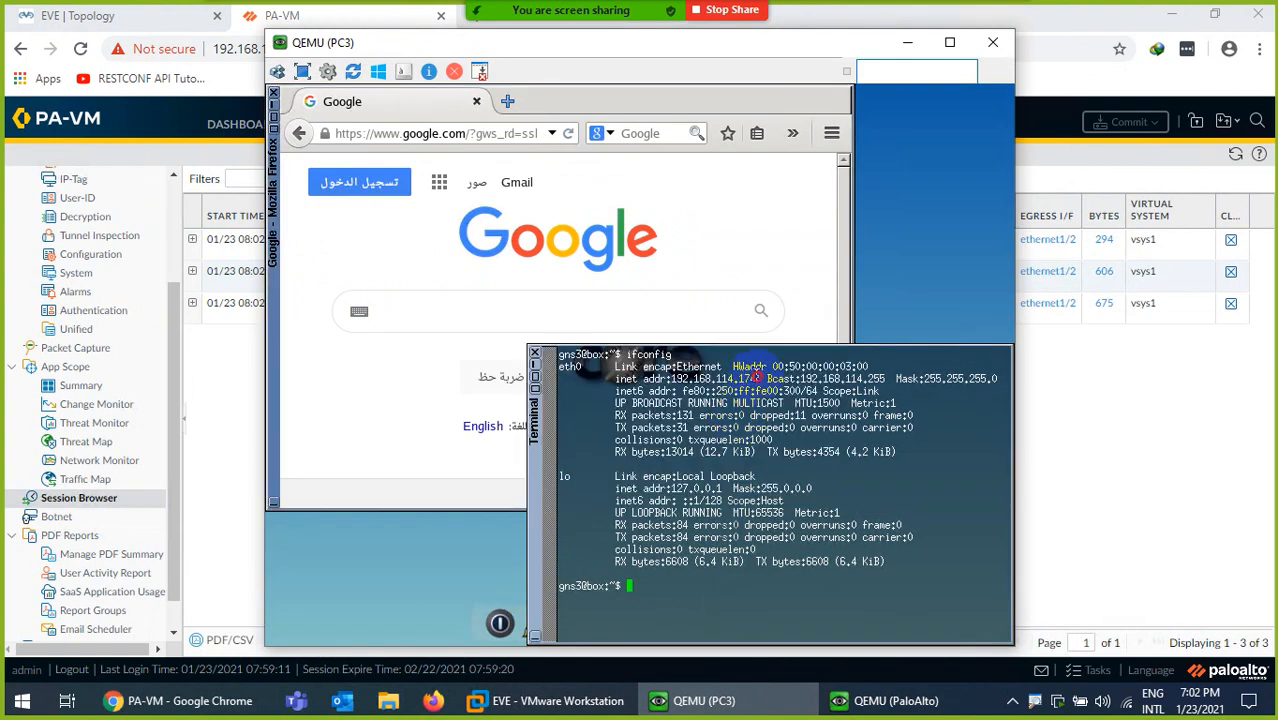
click(700, 700)
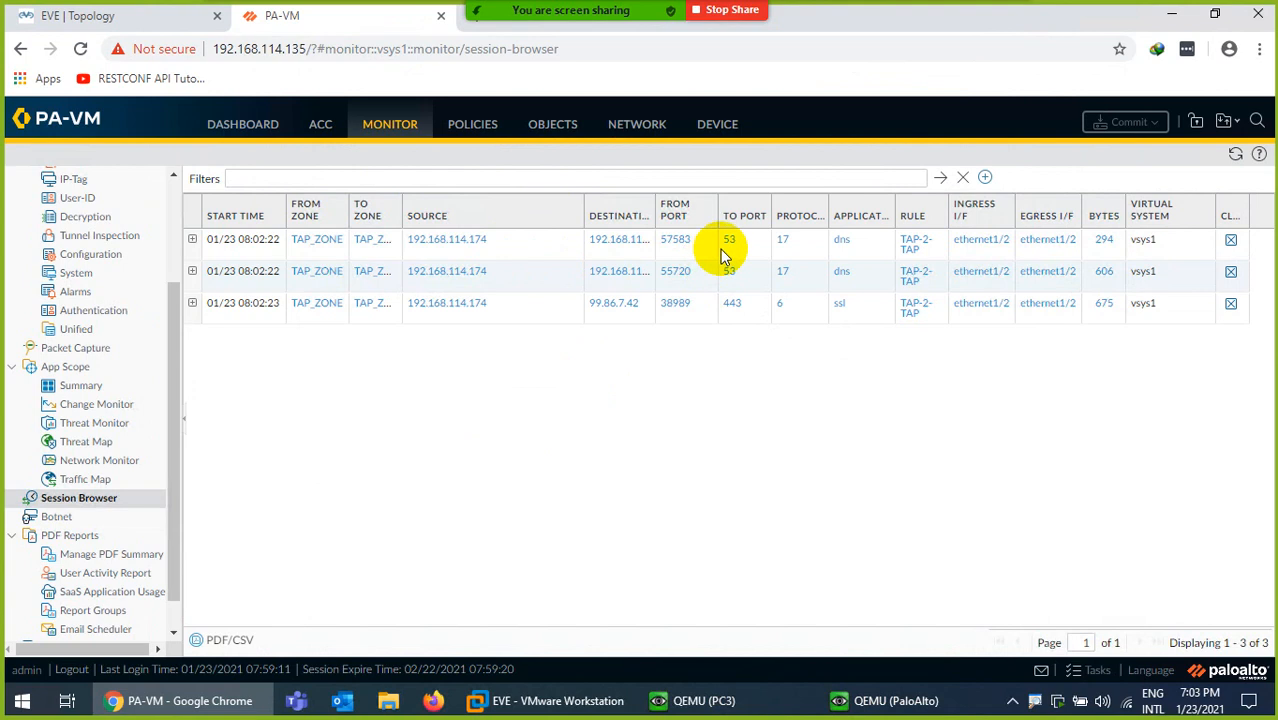
click(708, 700)
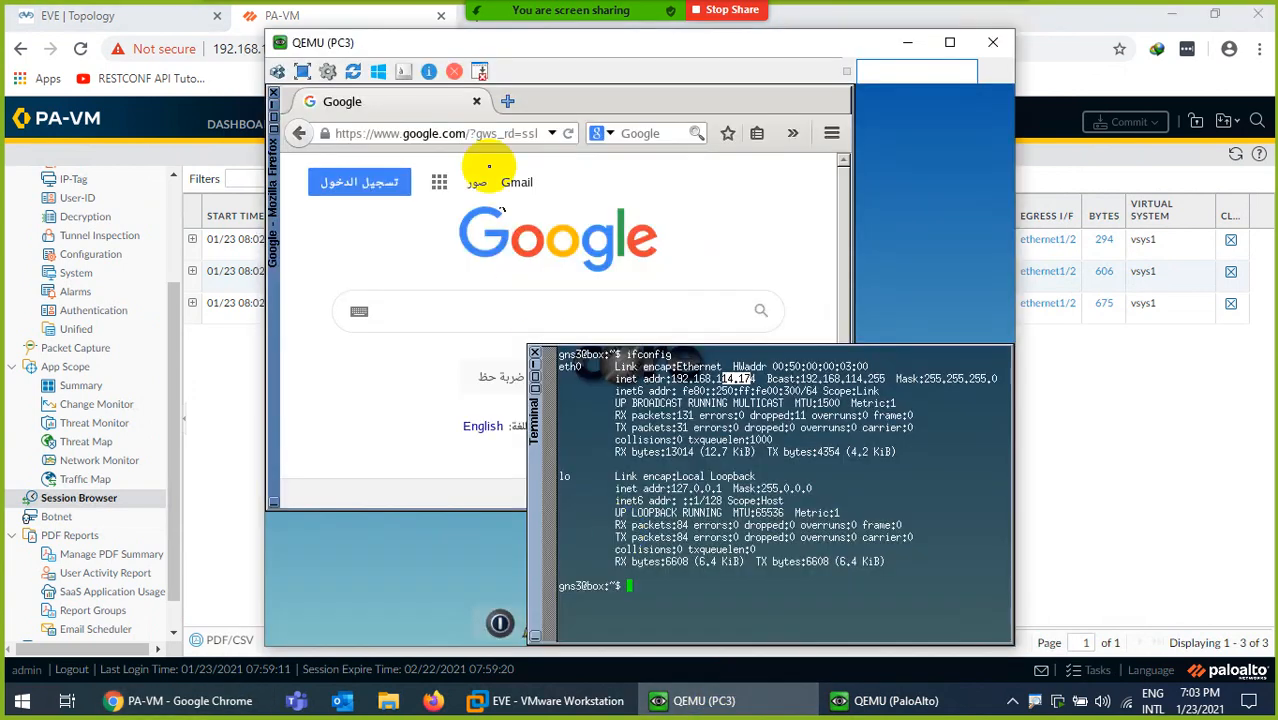
Load twitter.com in PC3's Firefox and refresh the Session Browser to list its sessions
click(462, 133)
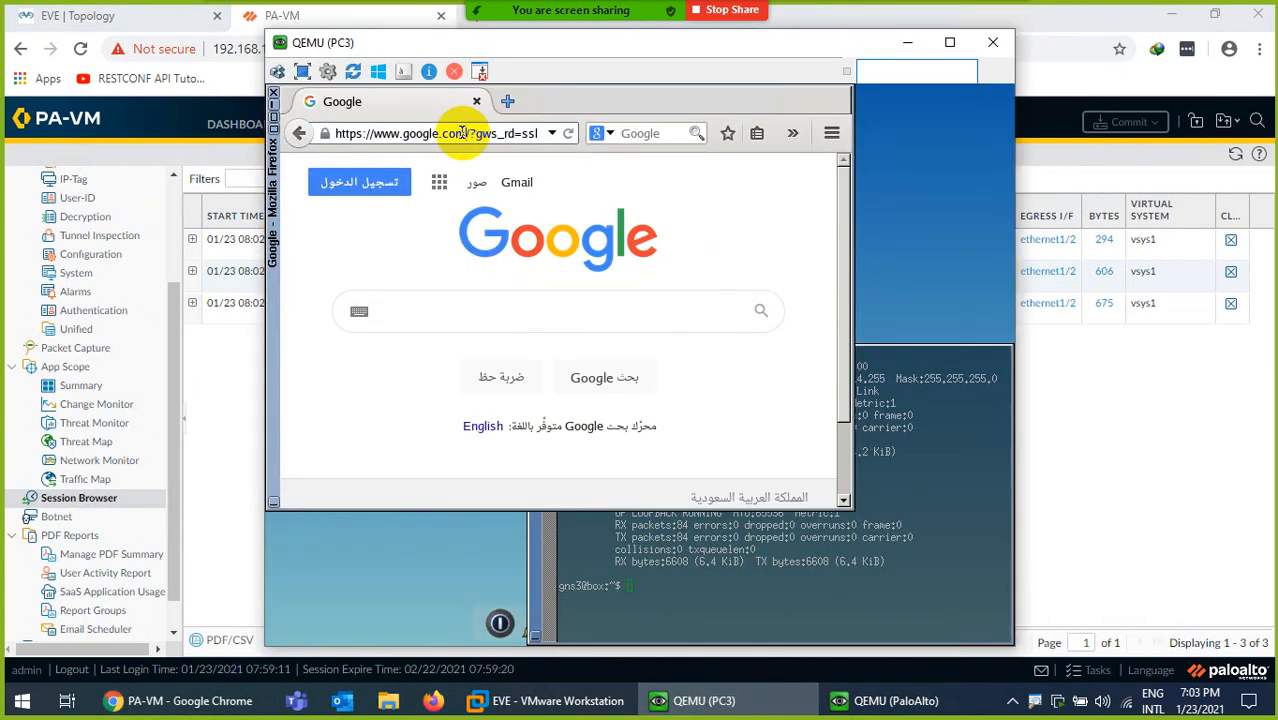
click(462, 133)
text(twitter.com)
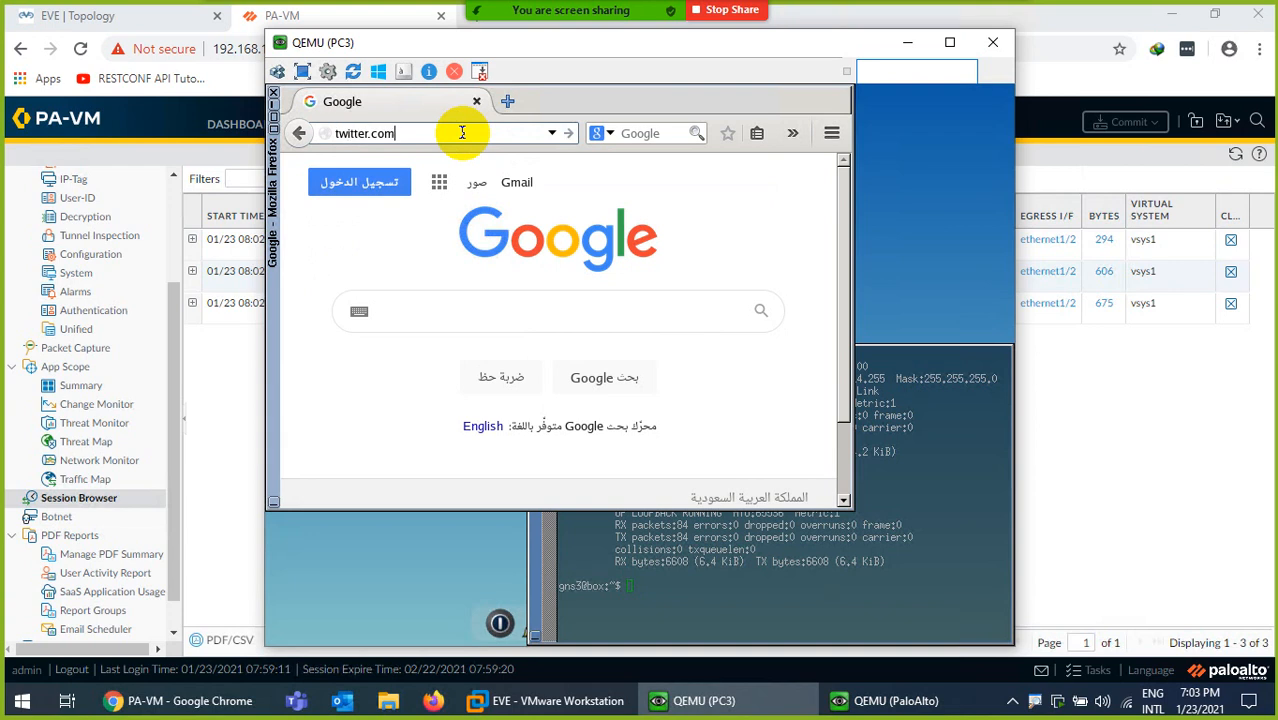
key(Return)
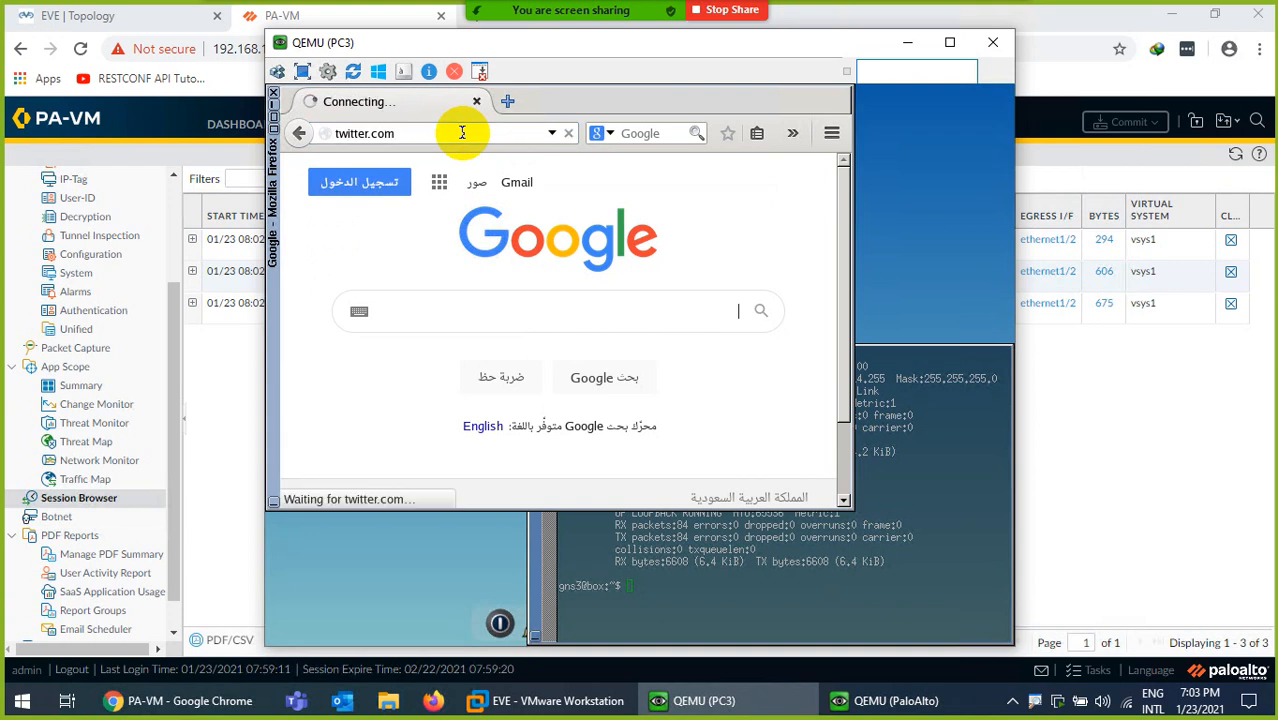
click(704, 703)
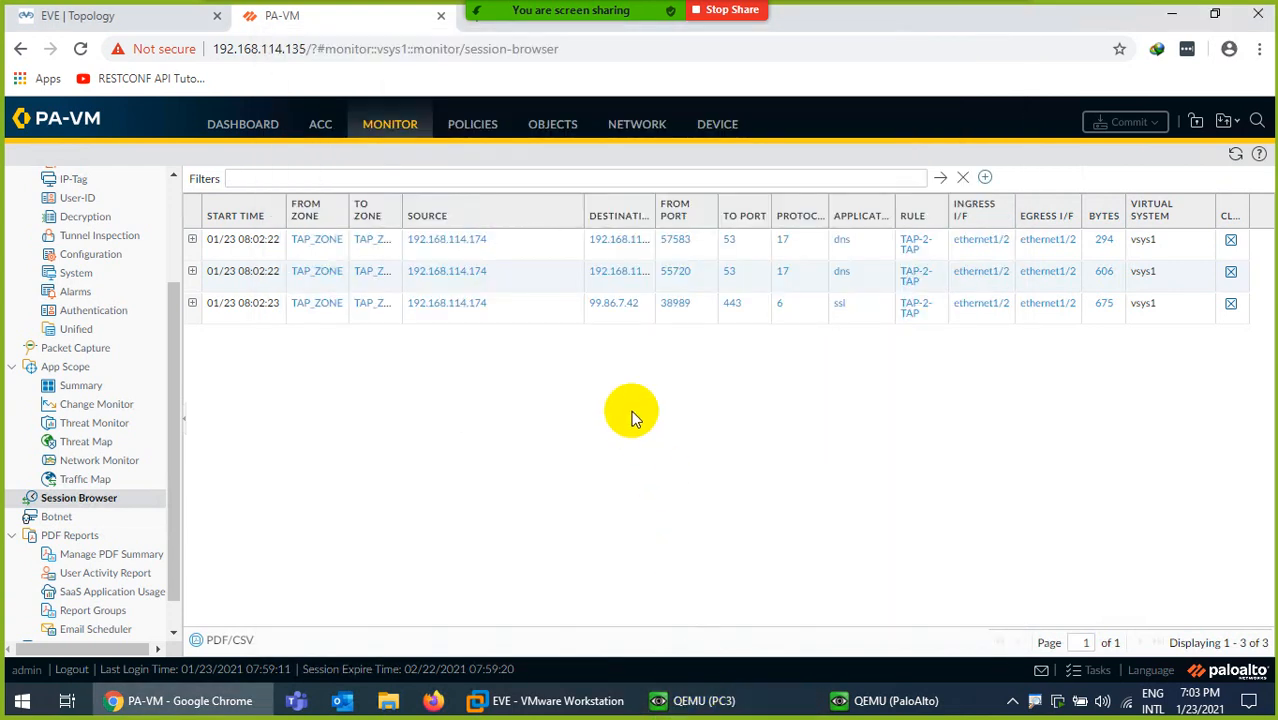
click(1235, 154)
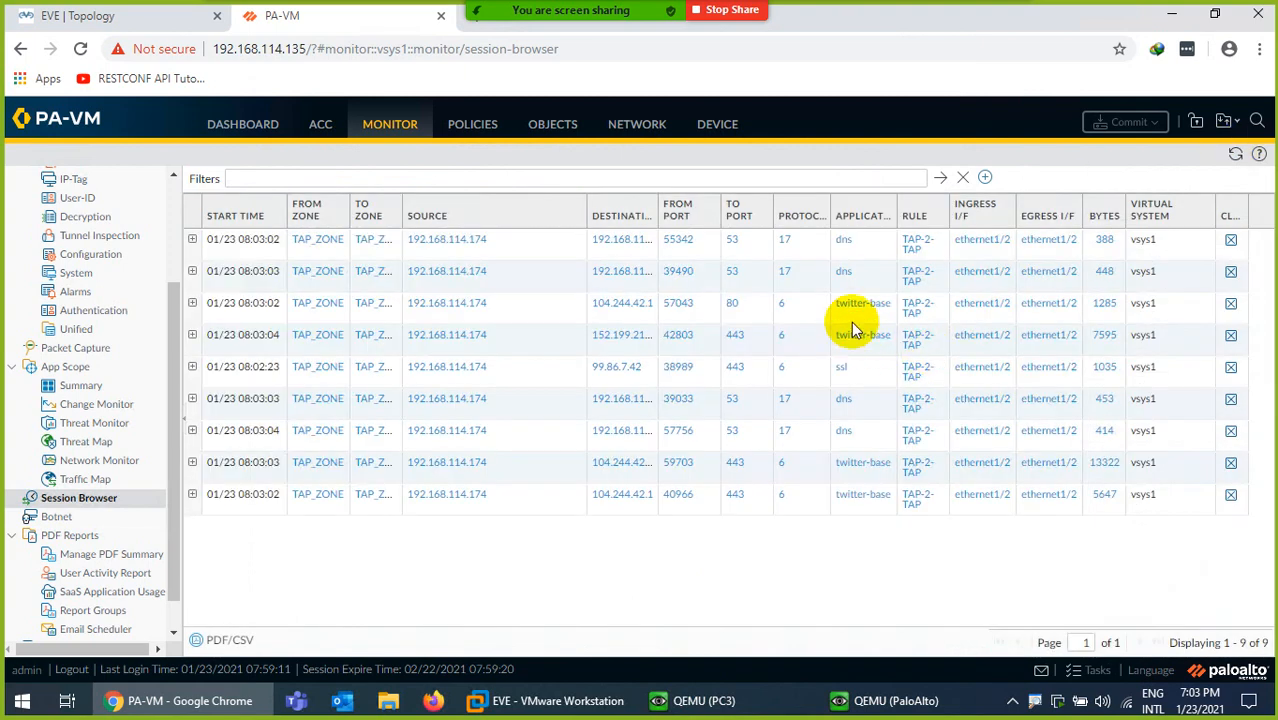
Glance at the lab topology, return to the firewall, and open the Application Command Center
click(137, 20)
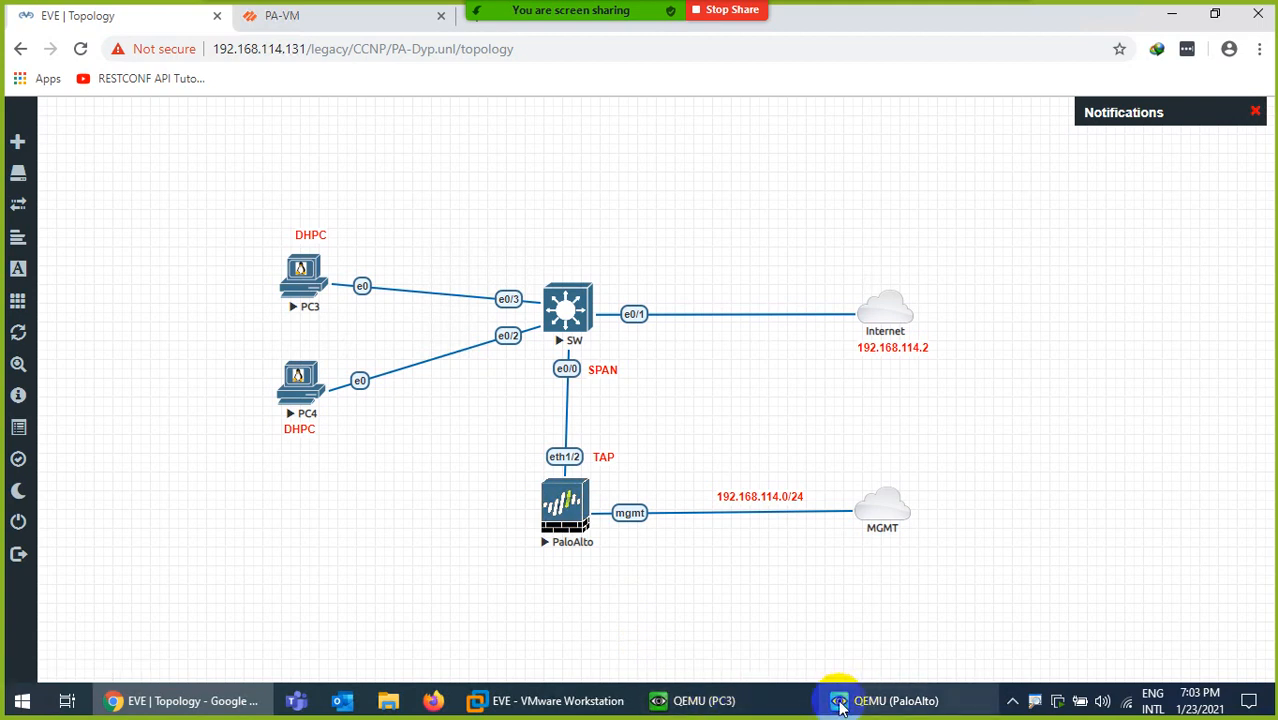
click(285, 16)
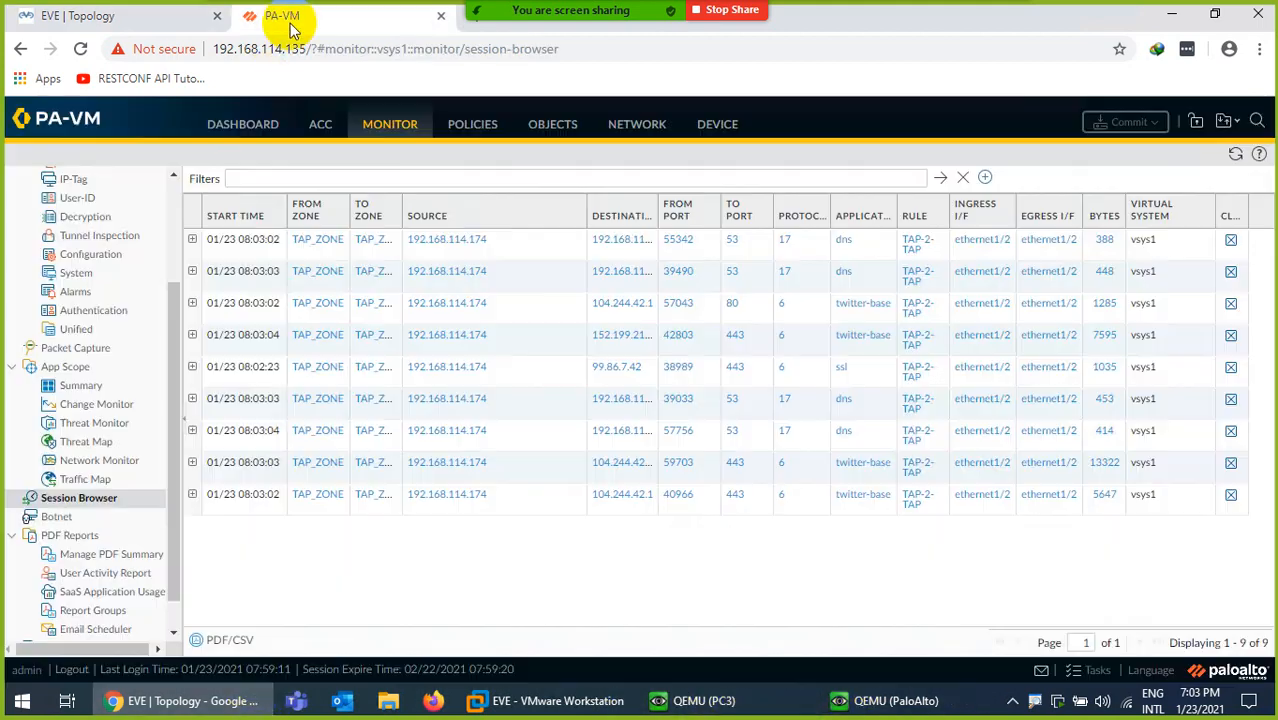
scroll(110, 230, up, 3)
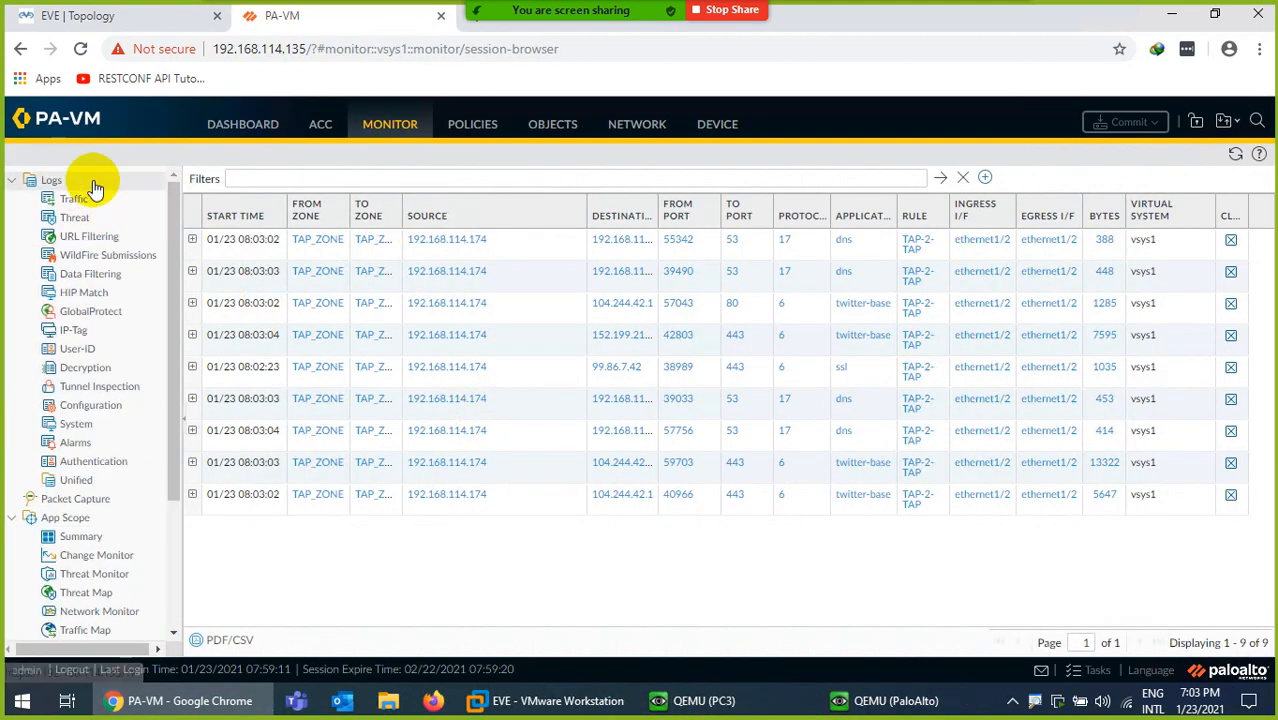
click(320, 124)
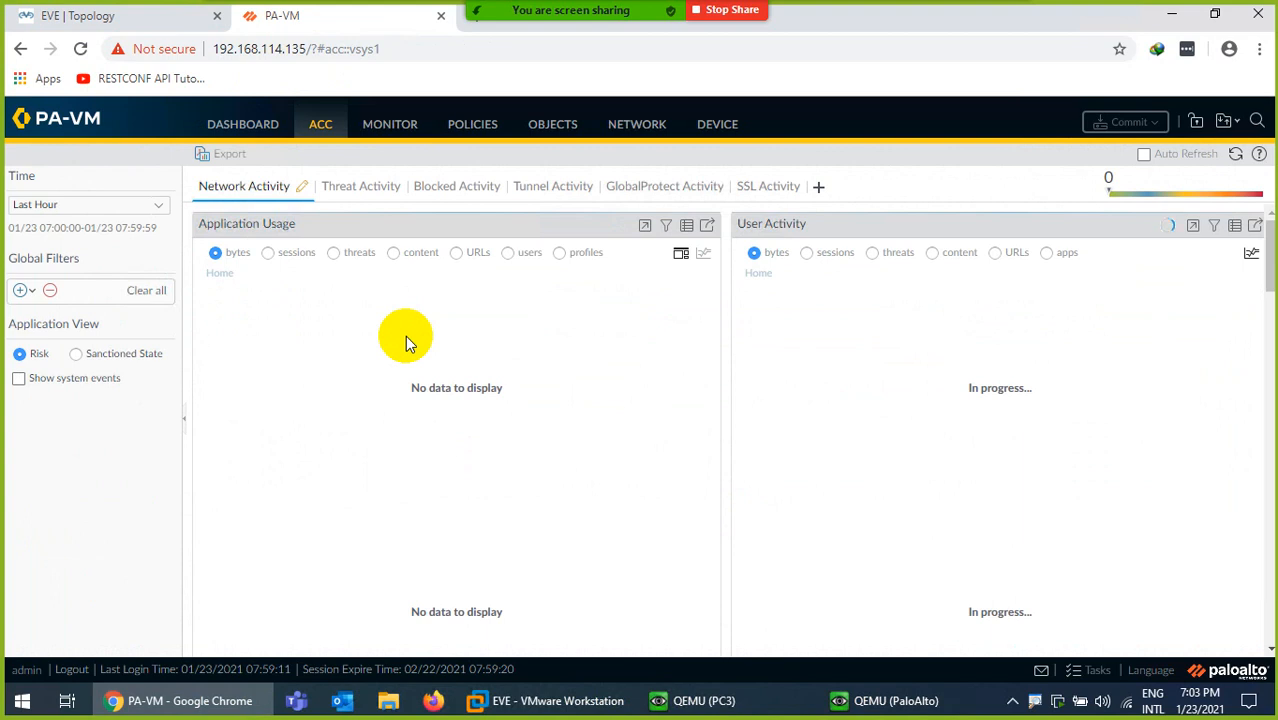
Open and close the ACC Global Filters list and scroll through the dashboard widgets
click(24, 292)
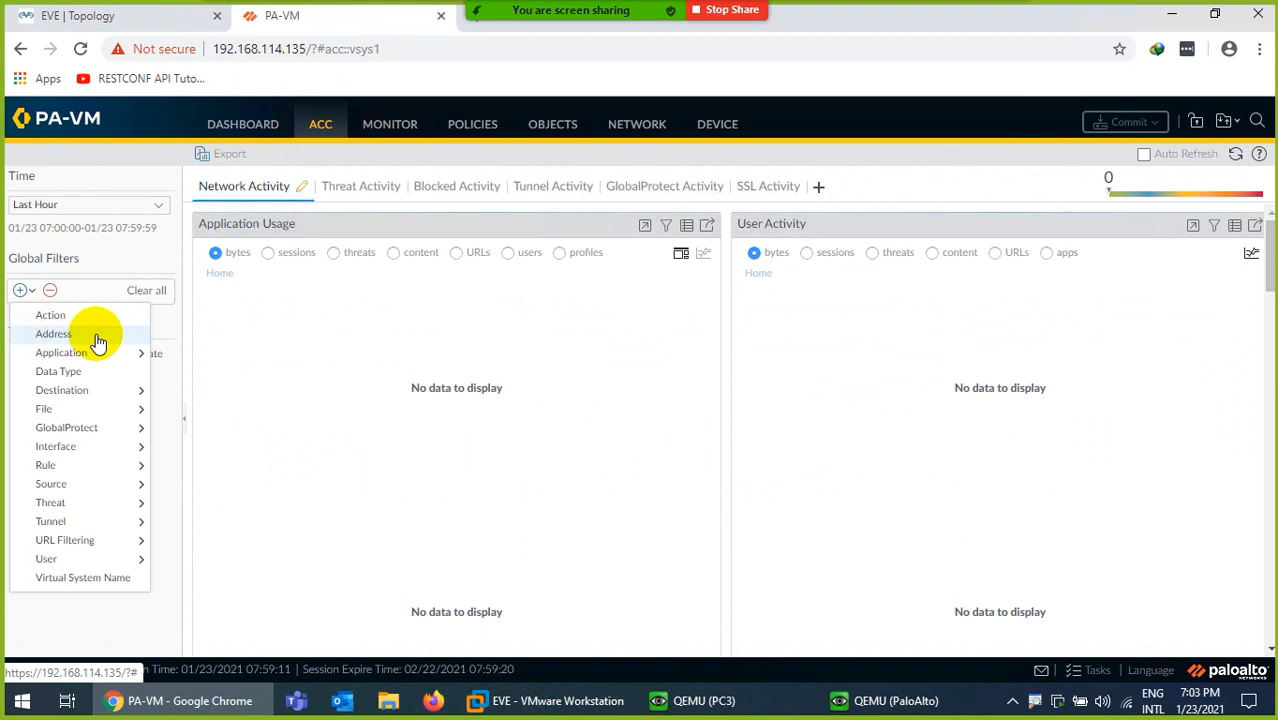
click(380, 322)
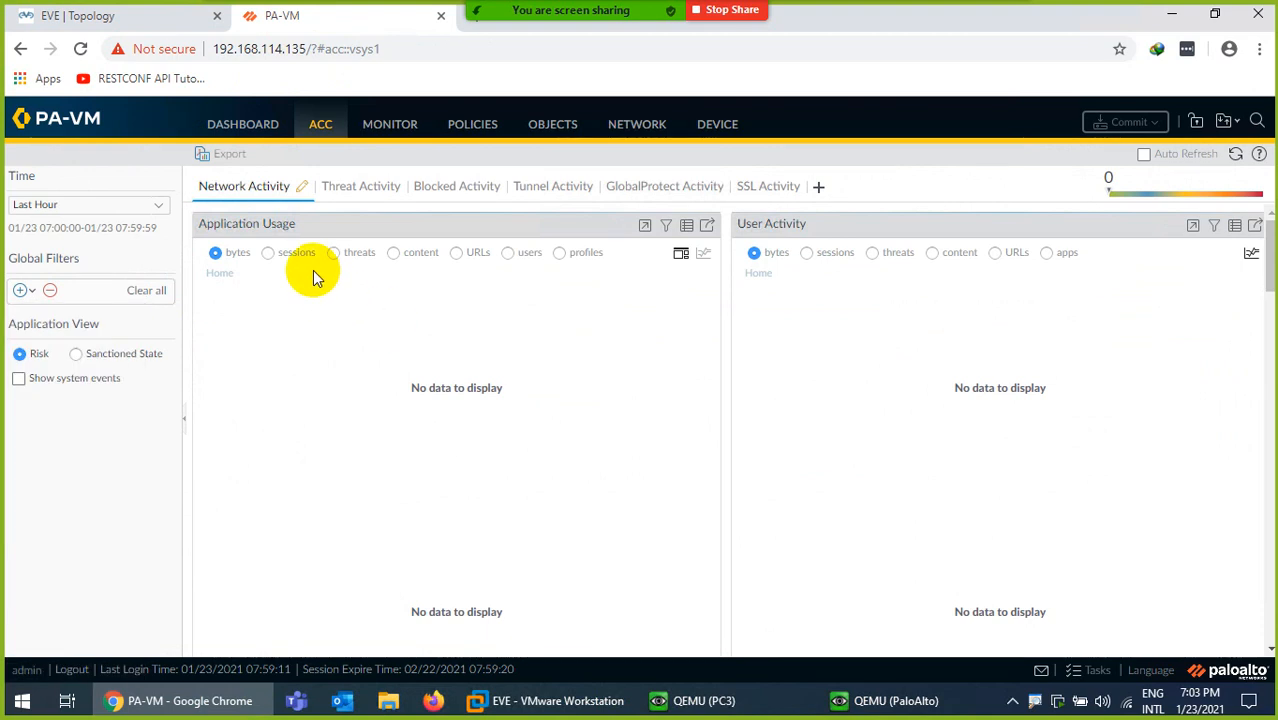
scroll(610, 547, down, 3)
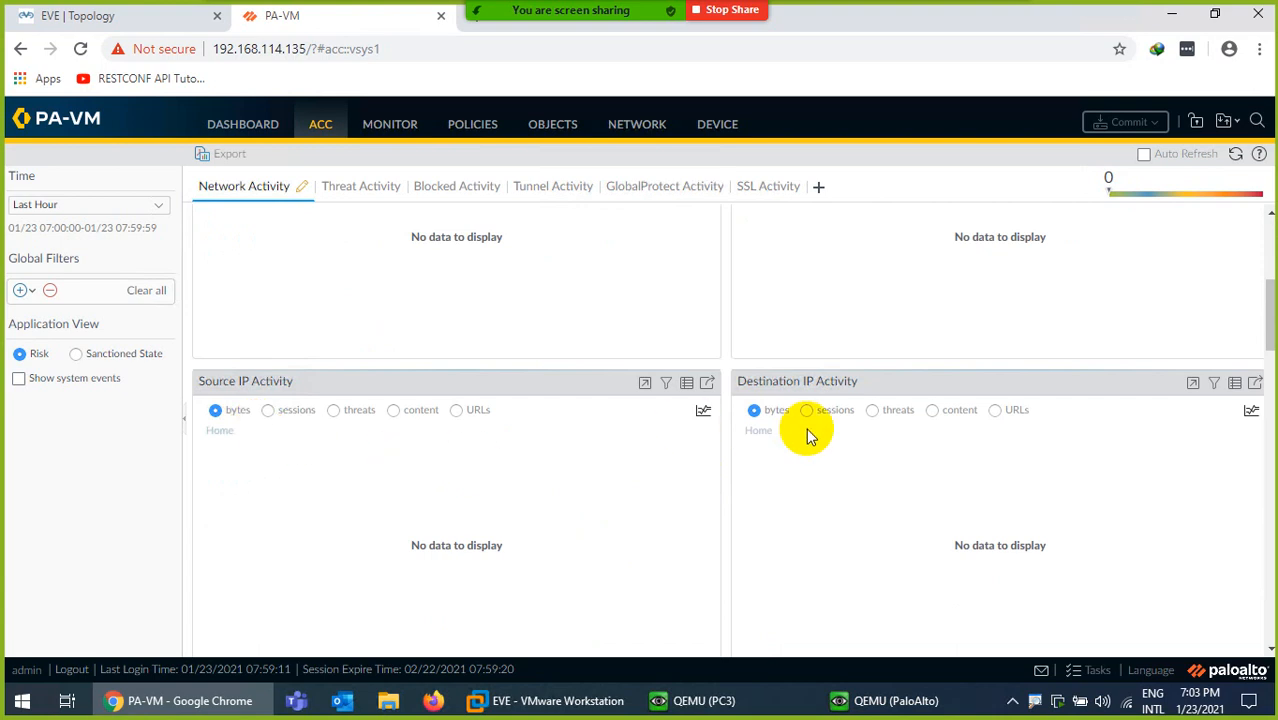
scroll(780, 430, down, 2)
scroll(578, 465, down, 3)
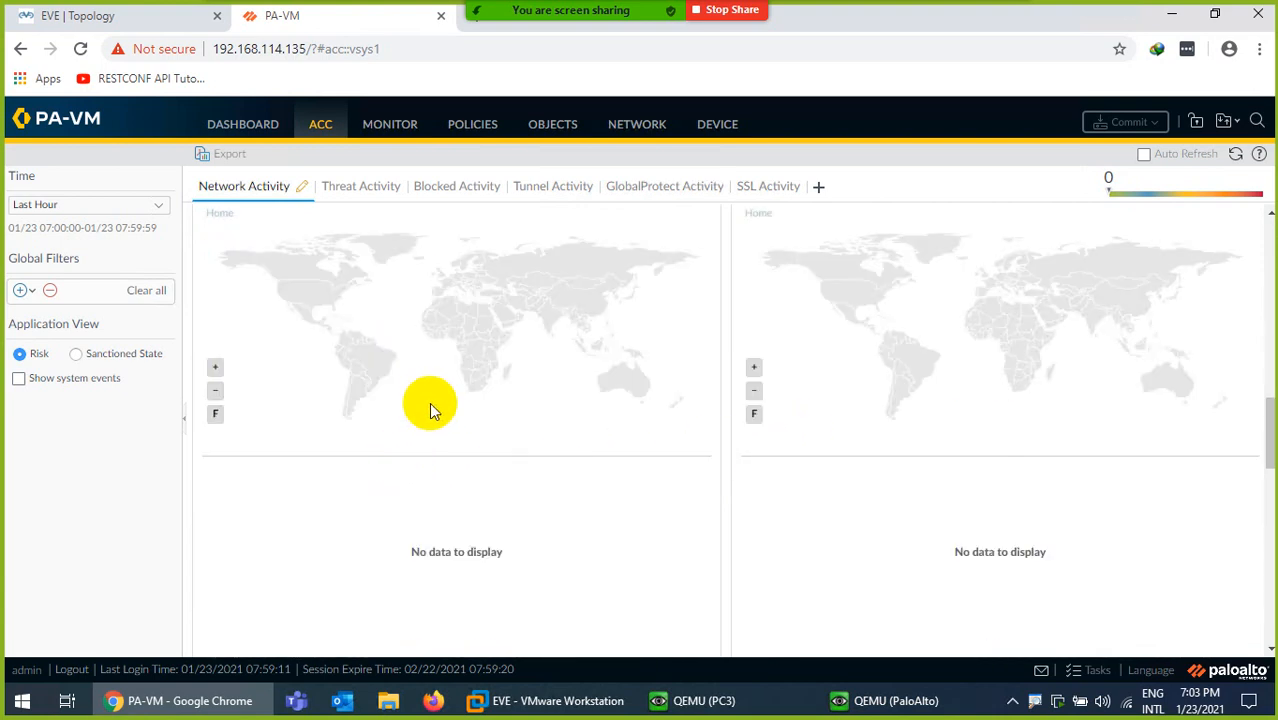
scroll(822, 405, down, 3)
scroll(340, 436, down, 2)
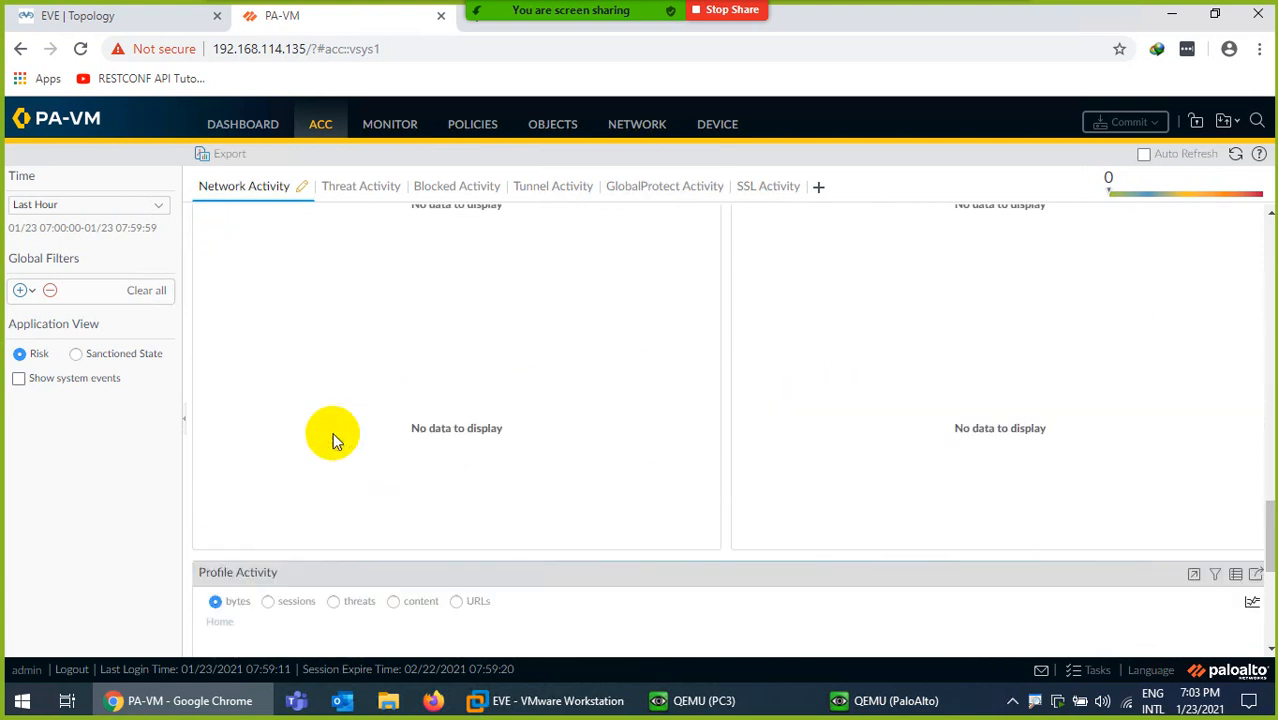
scroll(548, 443, up, 5)
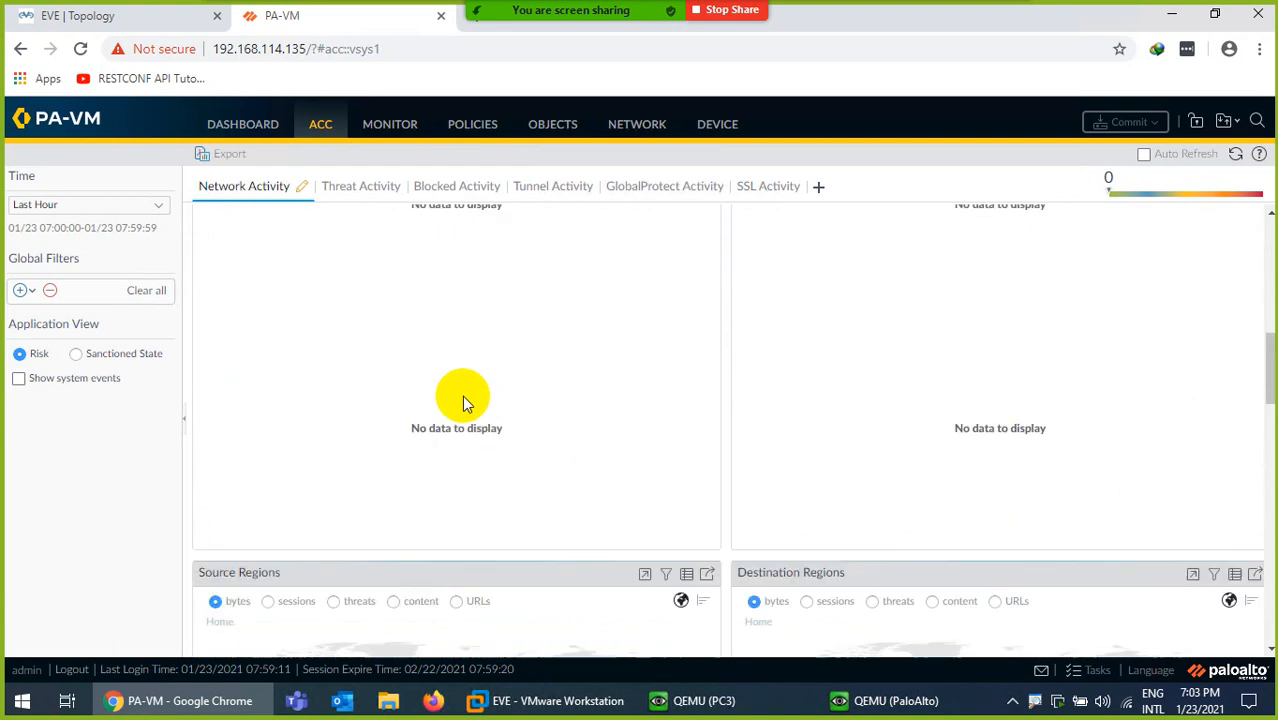
scroll(462, 400, up, 2)
View the Threat, Blocked, Tunnel, GlobalProtect and SSL Activity tabs, then return to Monitor
click(345, 187)
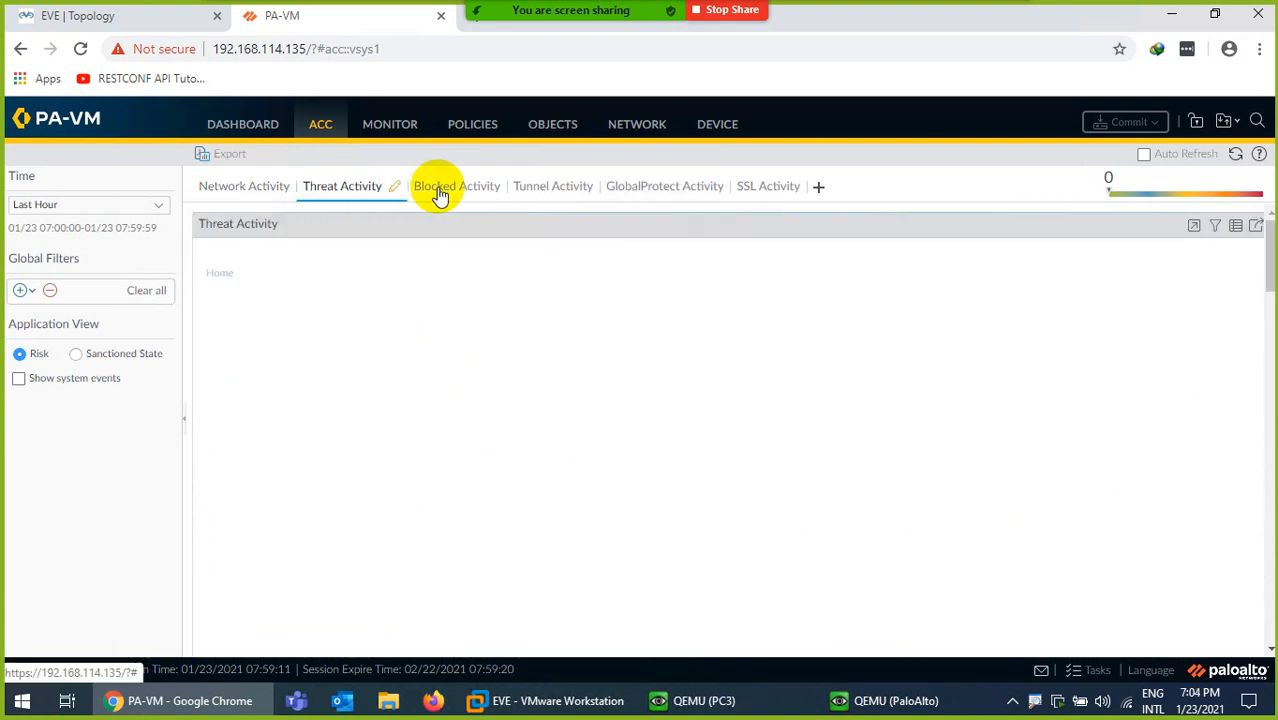
click(445, 194)
click(566, 195)
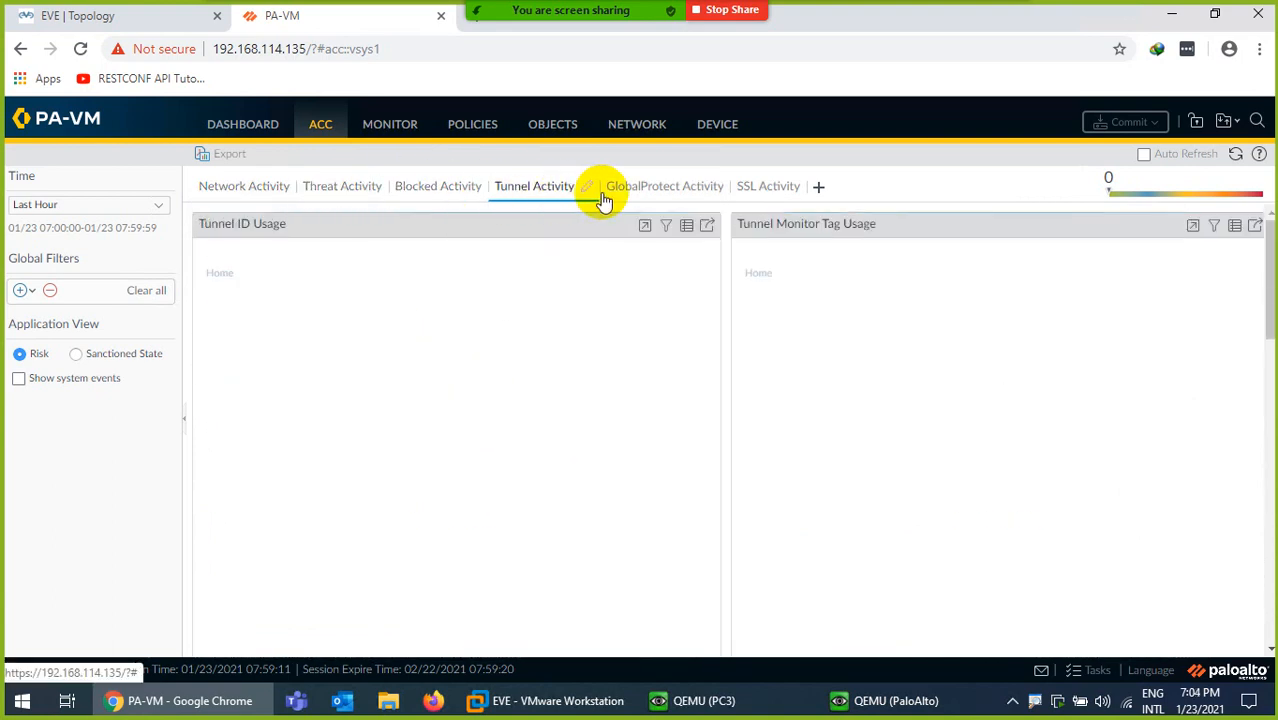
click(663, 197)
click(749, 186)
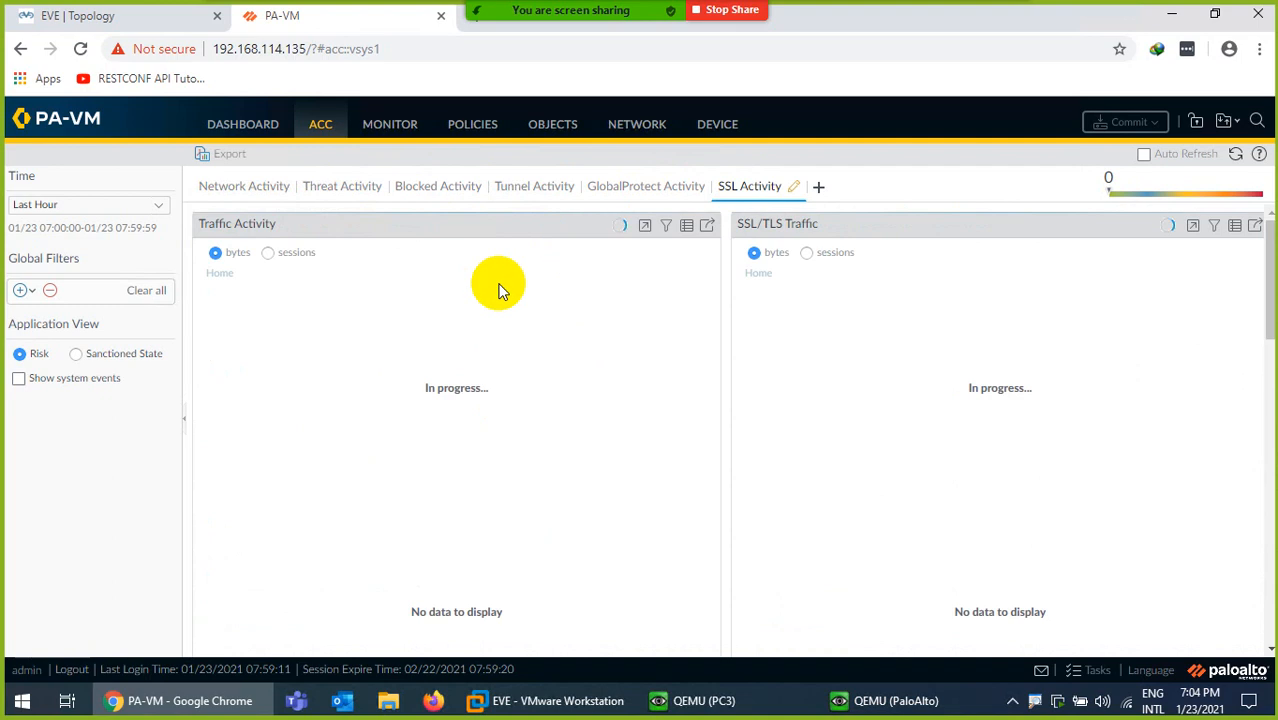
click(387, 125)
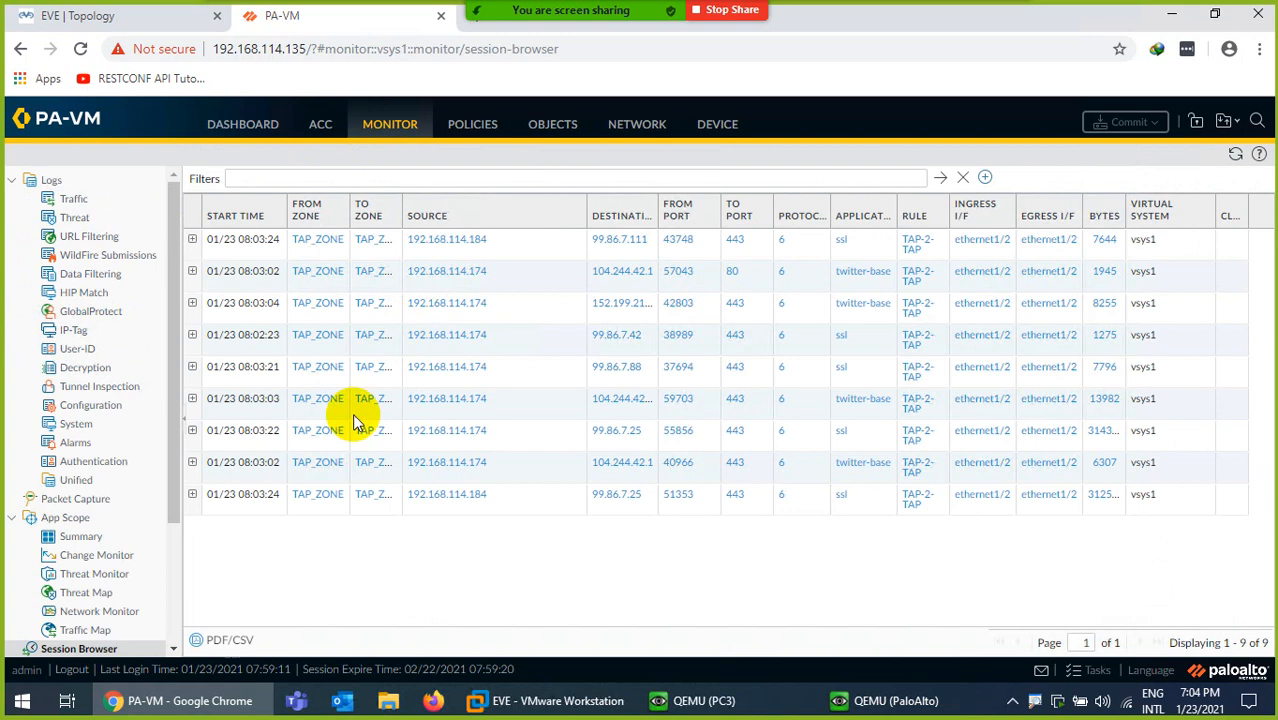
Load facebook.com on PC3, refresh the Session Browser to 35 sessions, then show the topology
scroll(130, 548, down, 3)
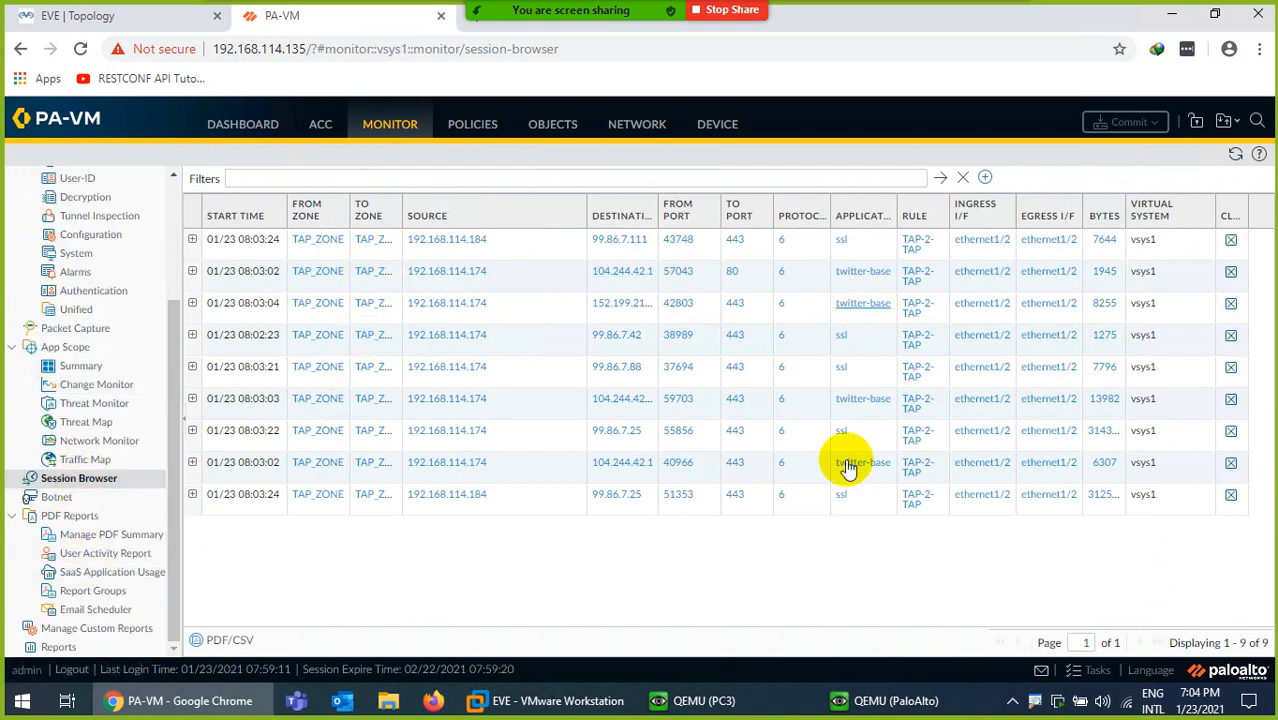
click(705, 712)
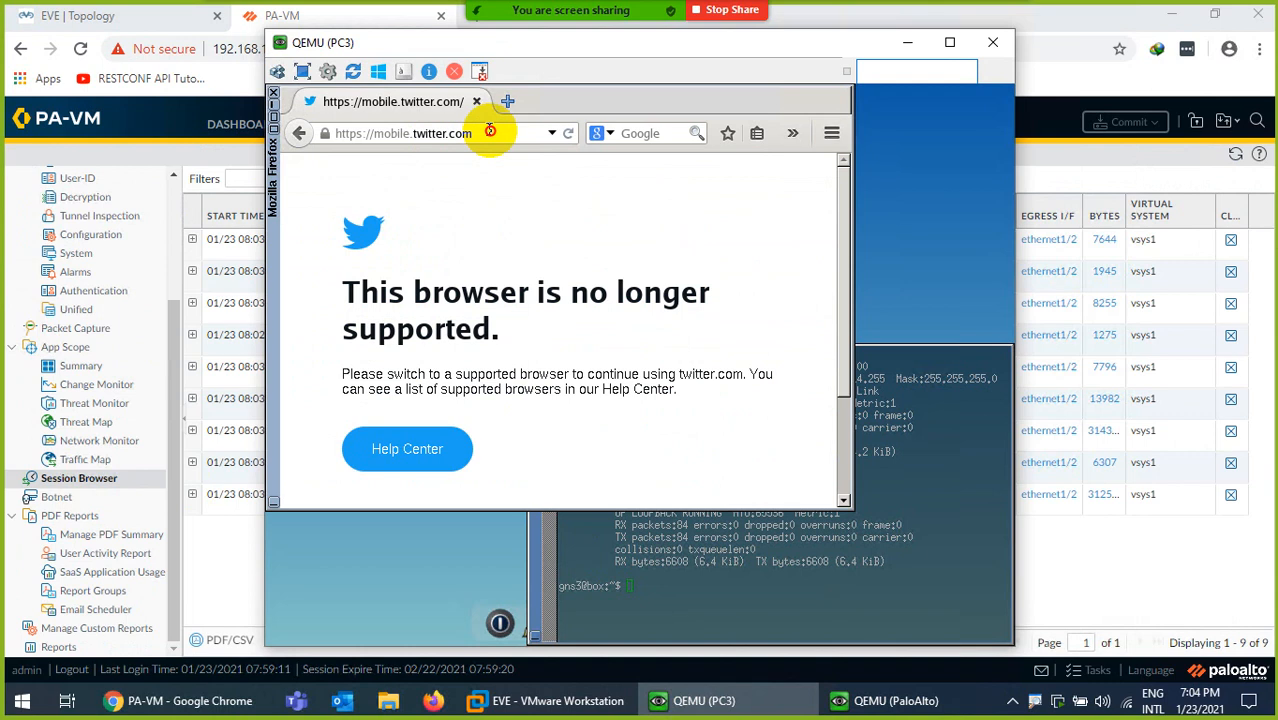
click(322, 133)
text(facebook)
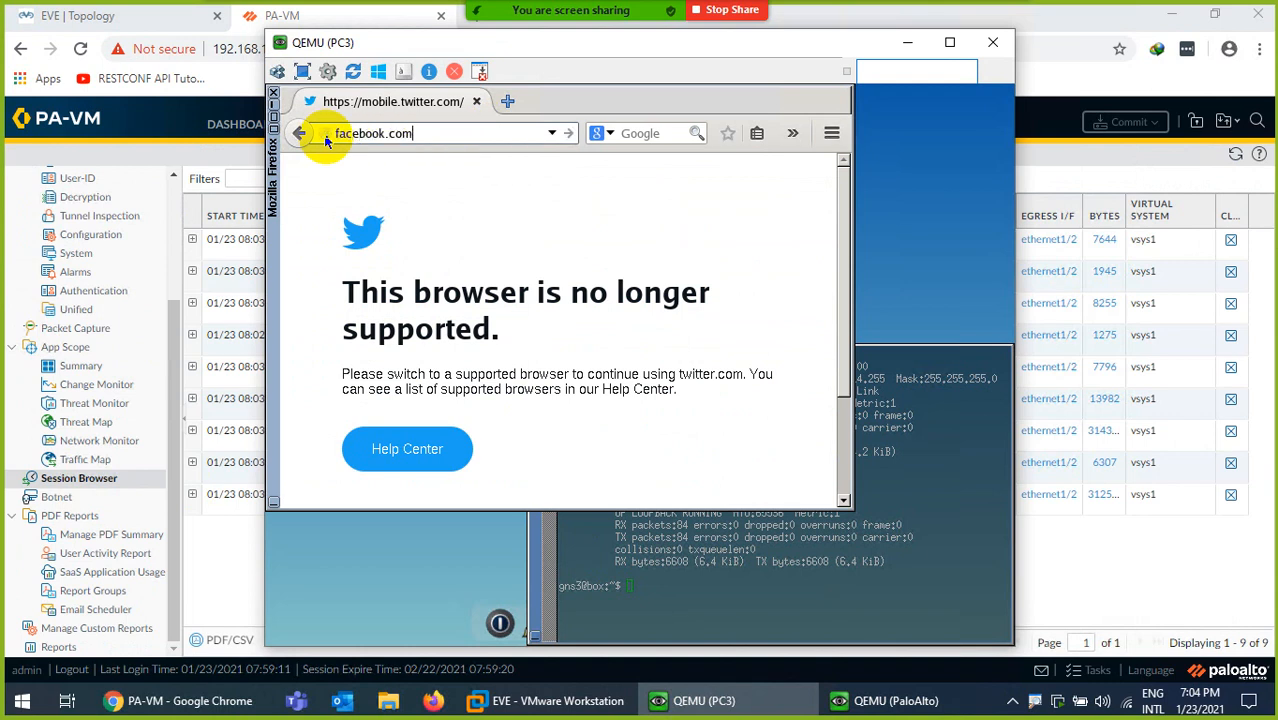
key(Return)
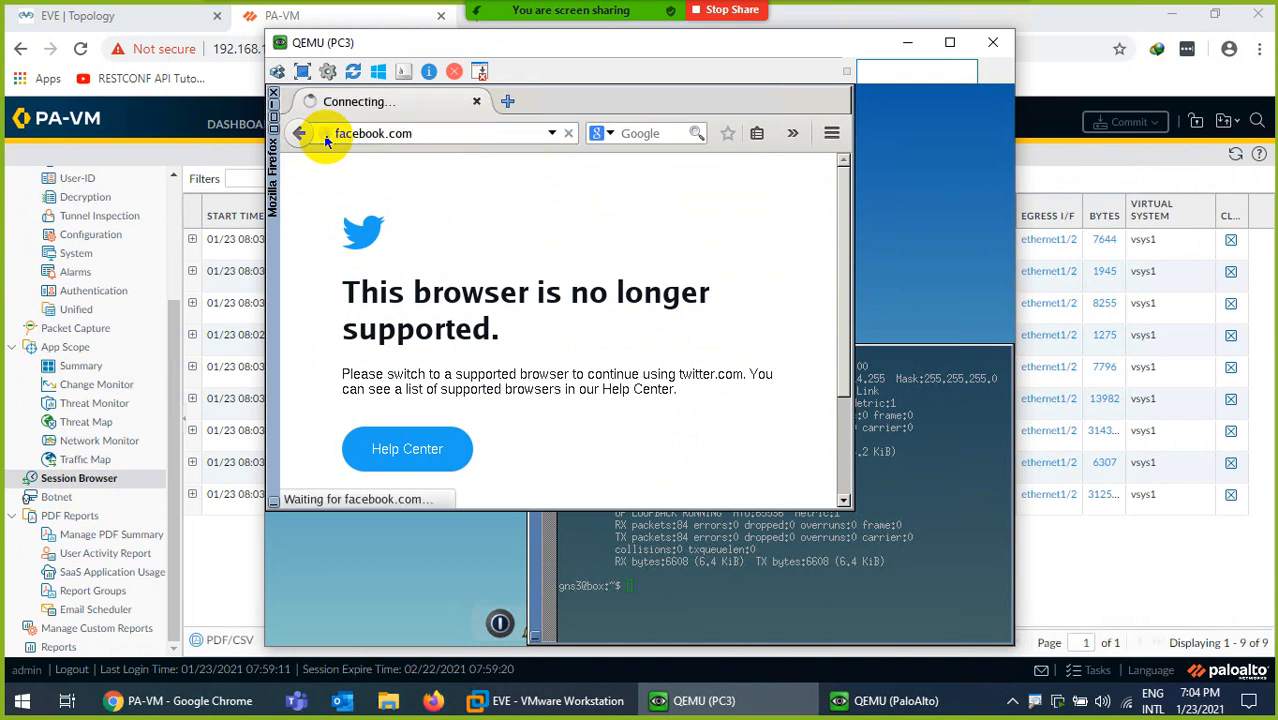
click(688, 701)
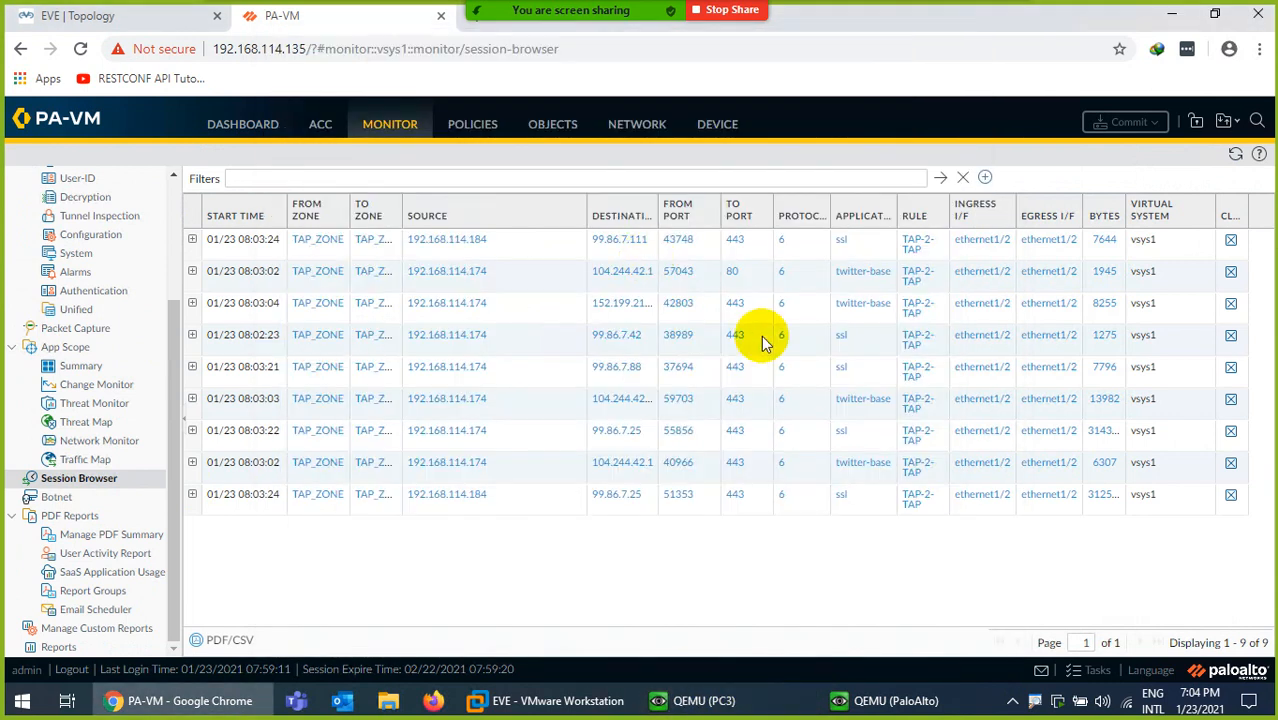
click(1235, 157)
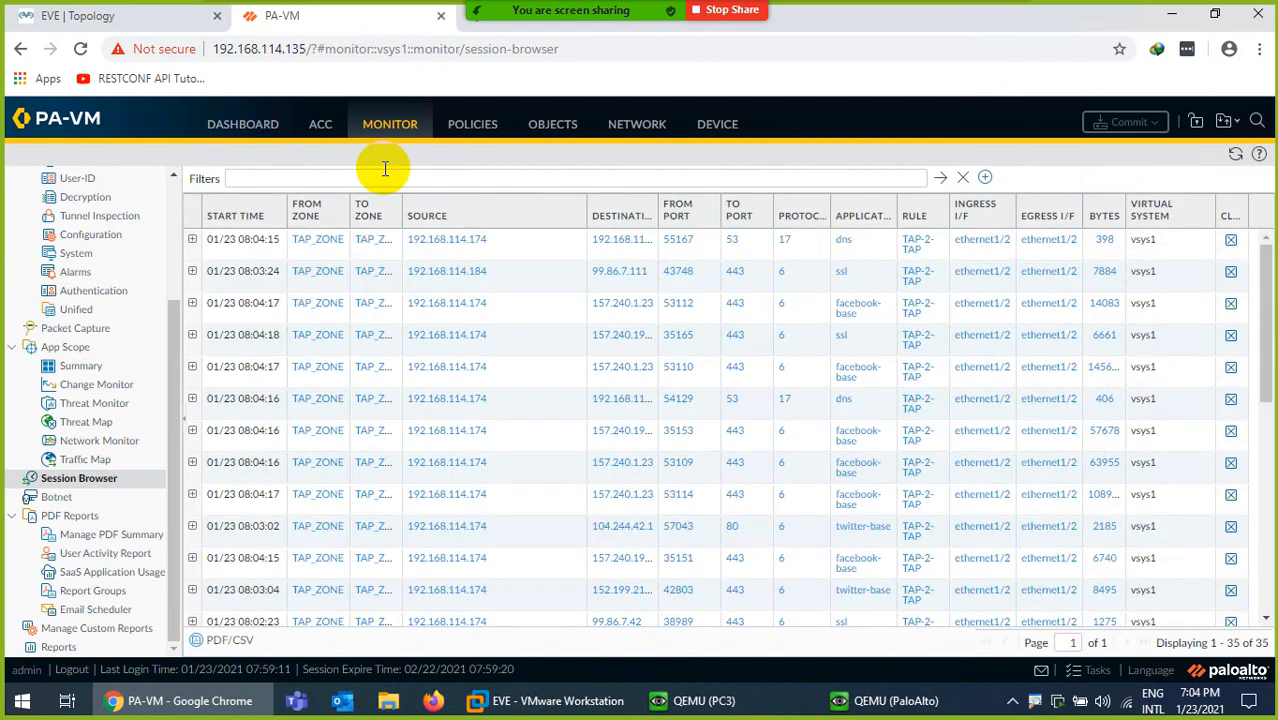
click(131, 20)
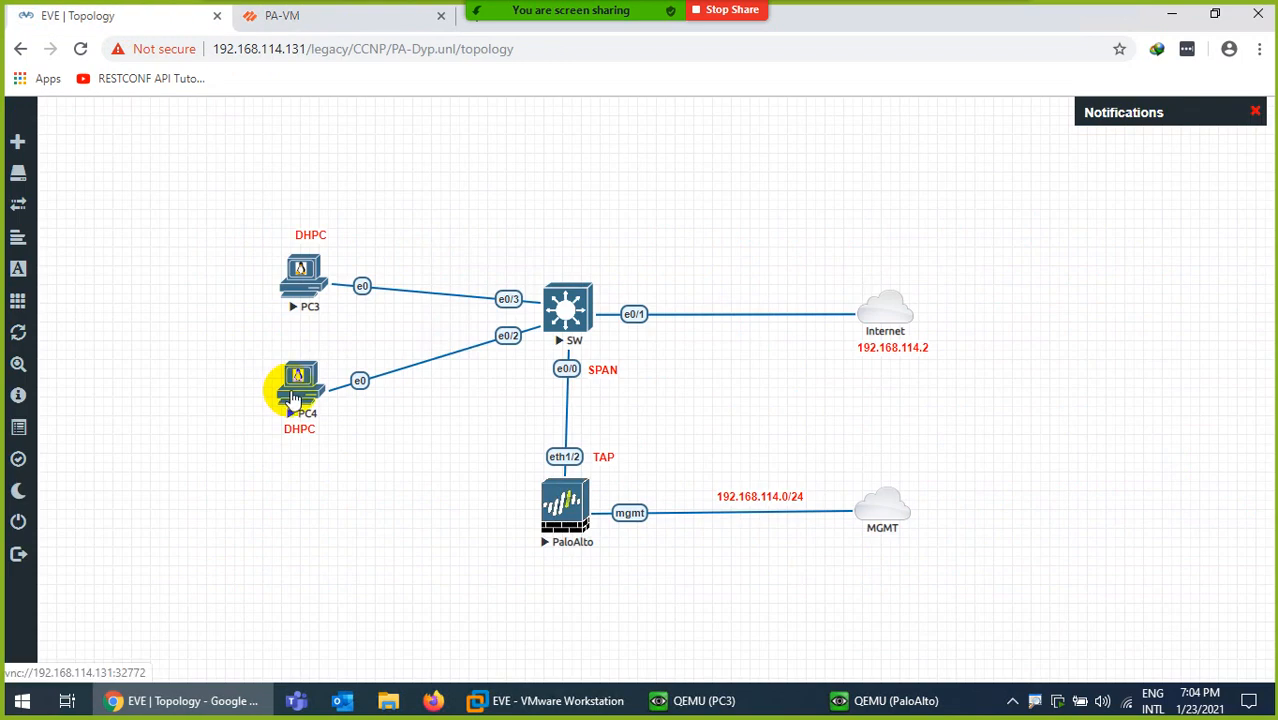
Open PC4's console and set its eth0 to obtain an address by DHCP
click(295, 398)
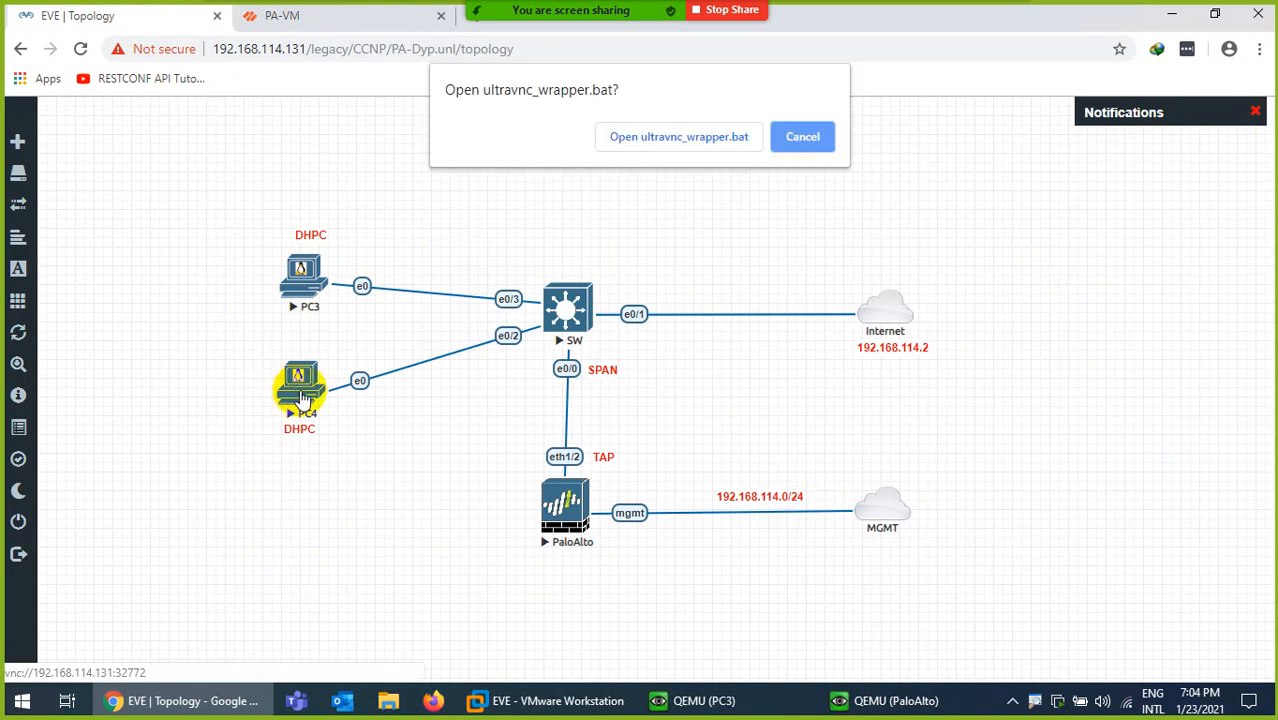
click(660, 135)
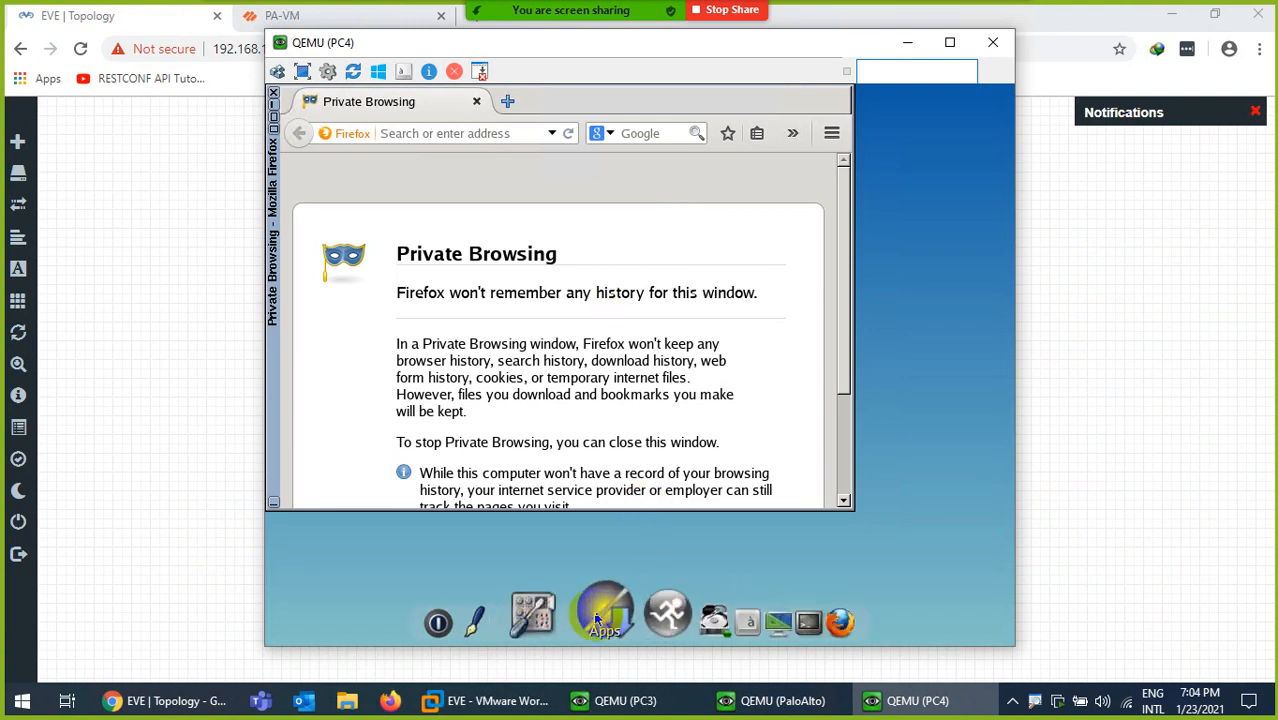
click(565, 614)
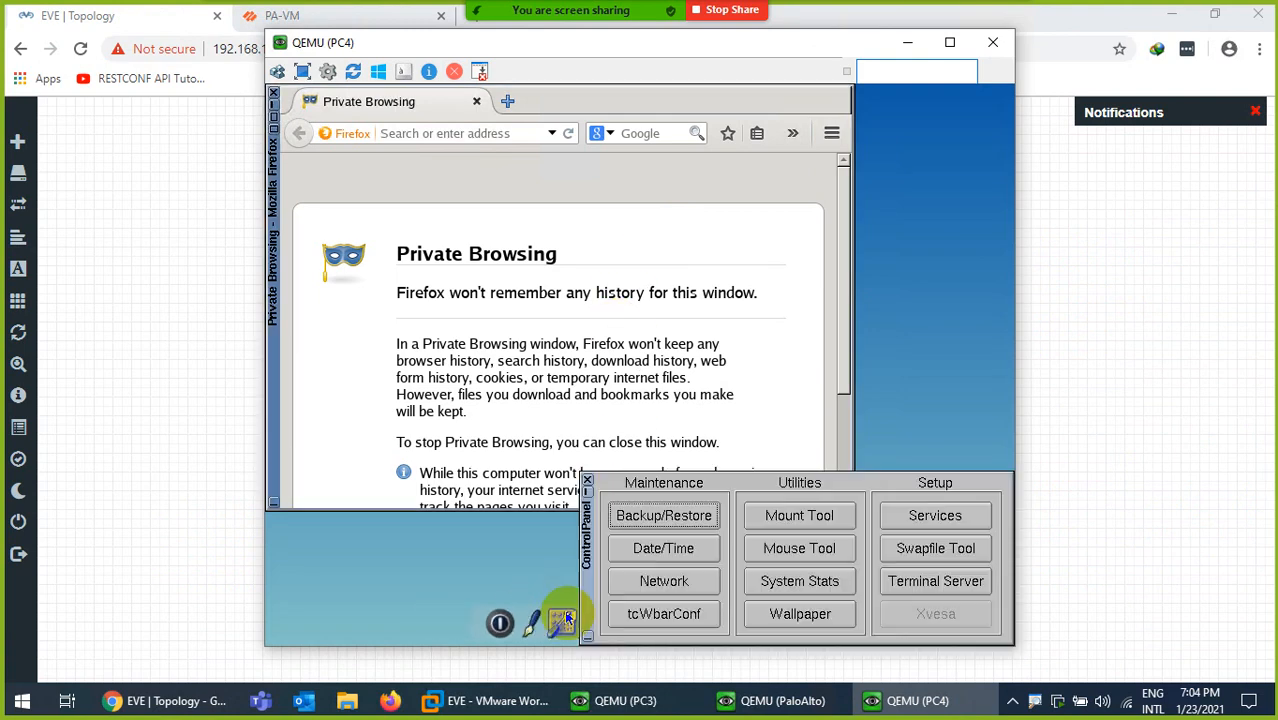
click(663, 580)
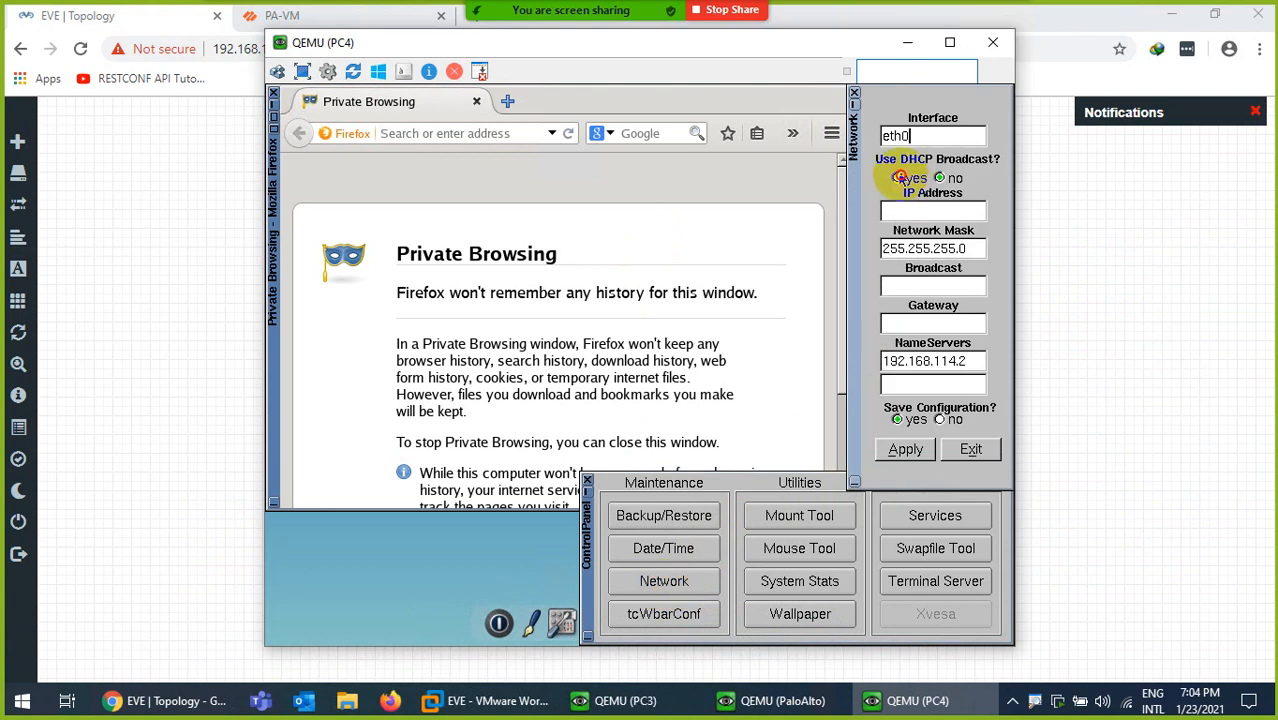
click(900, 177)
click(905, 449)
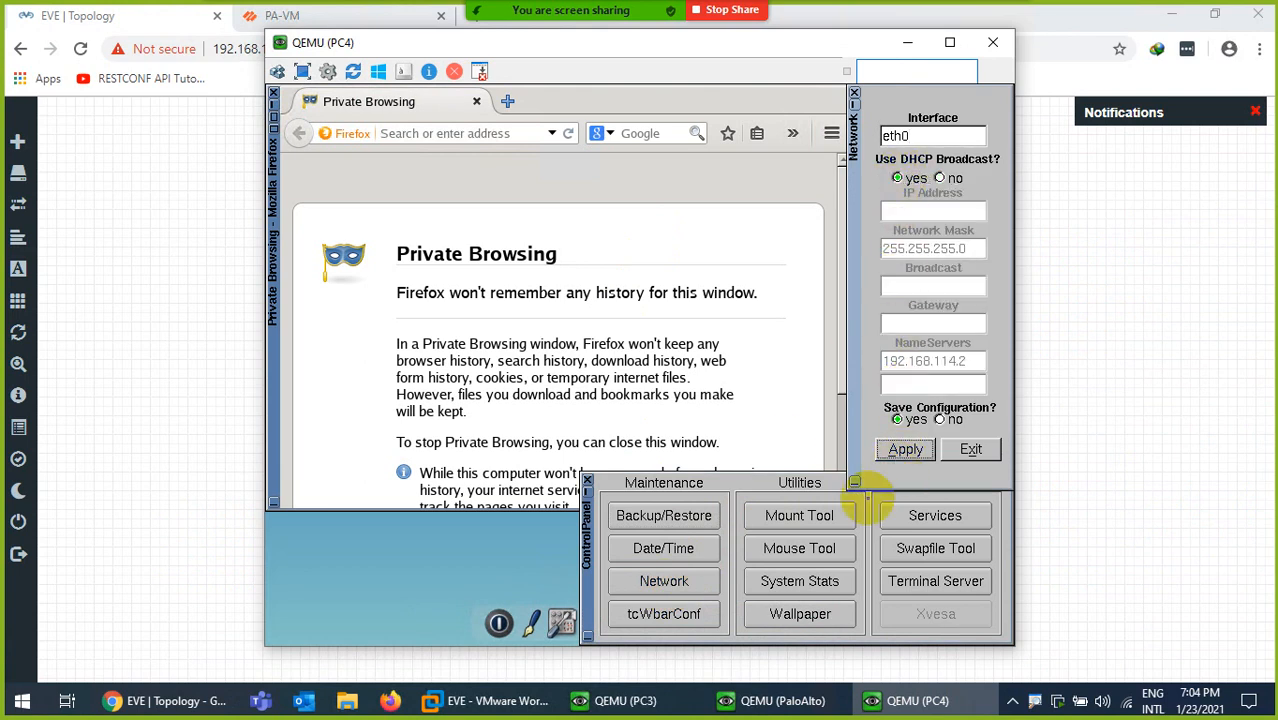
Return to the PA-VM Session Browser and refresh it to 26 sessions
click(170, 700)
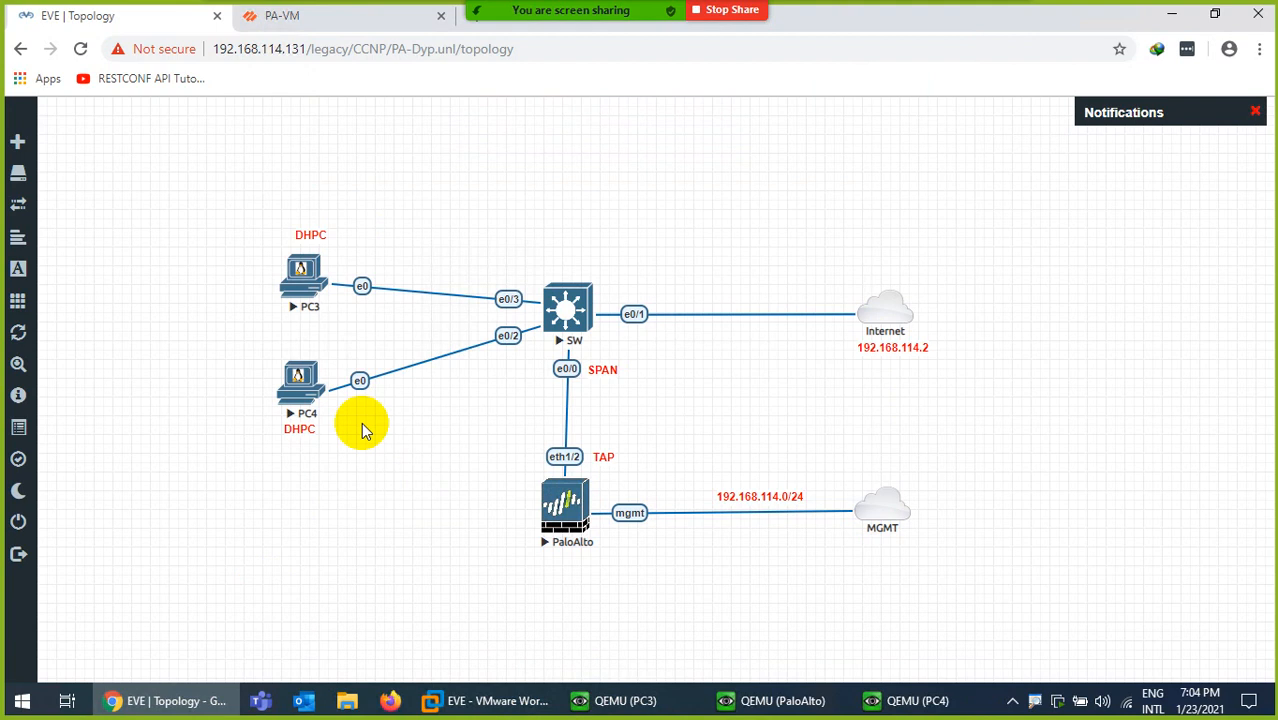
click(312, 17)
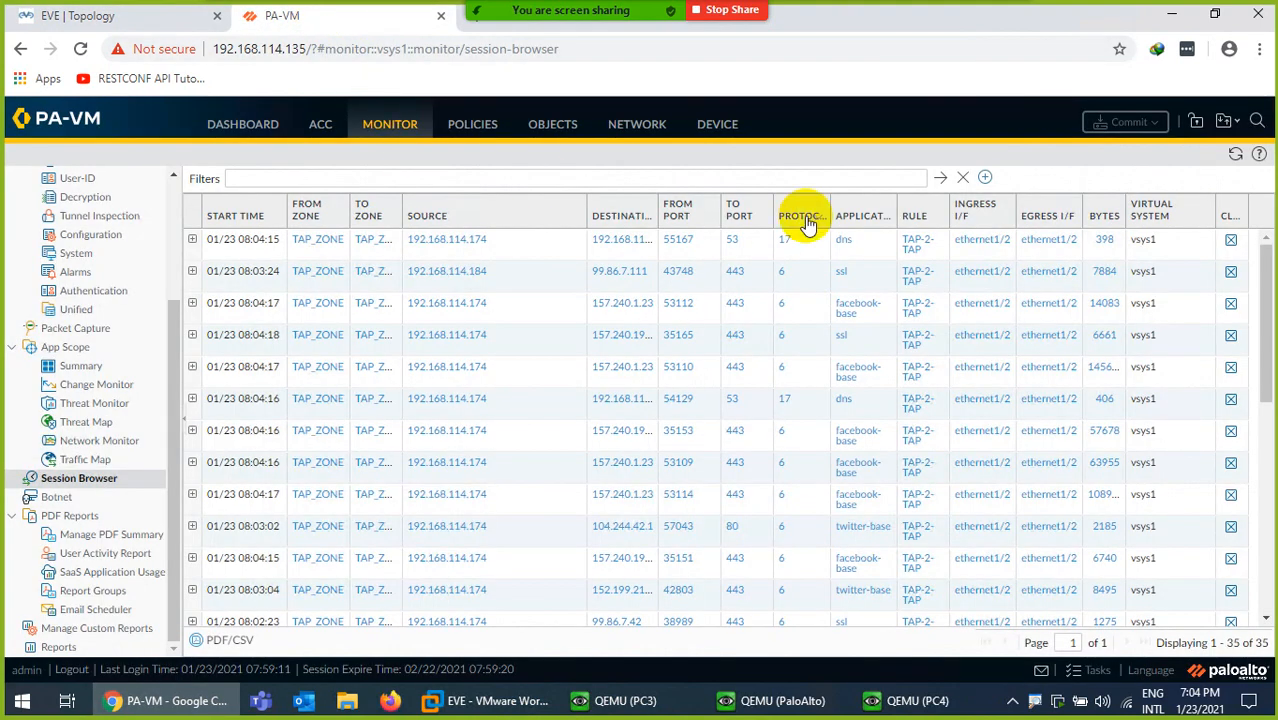
click(1235, 154)
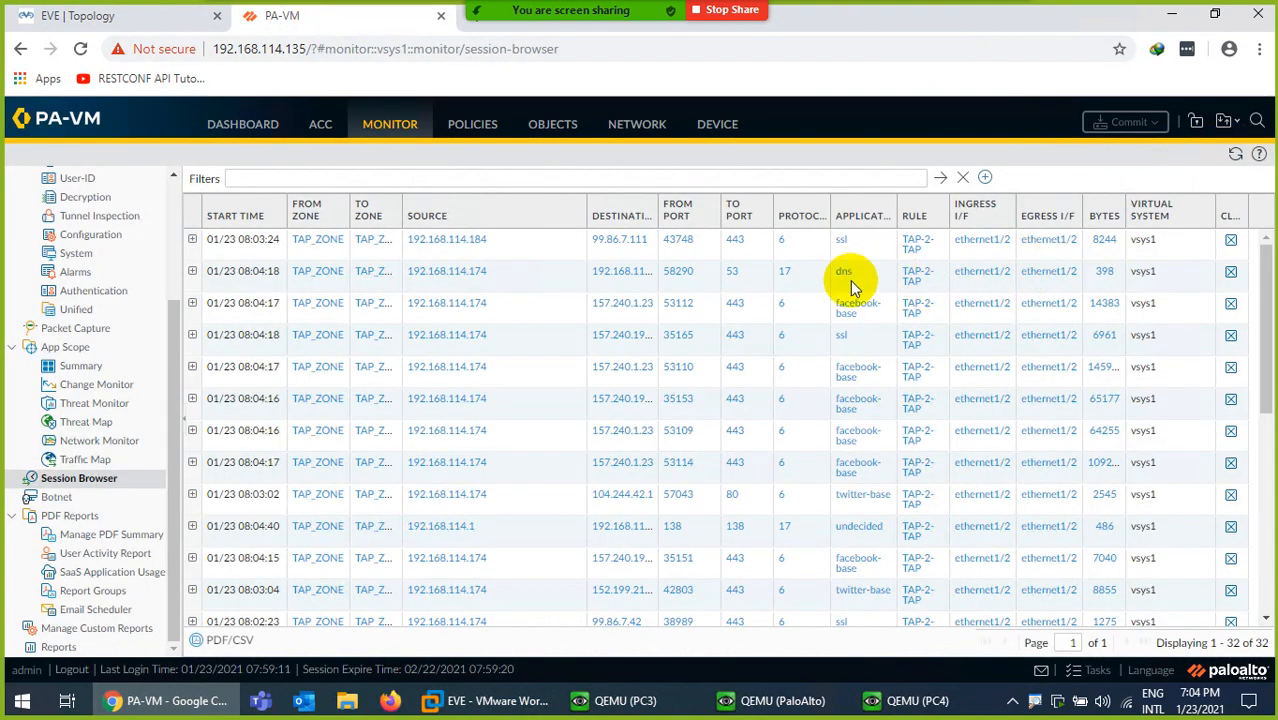
click(1235, 155)
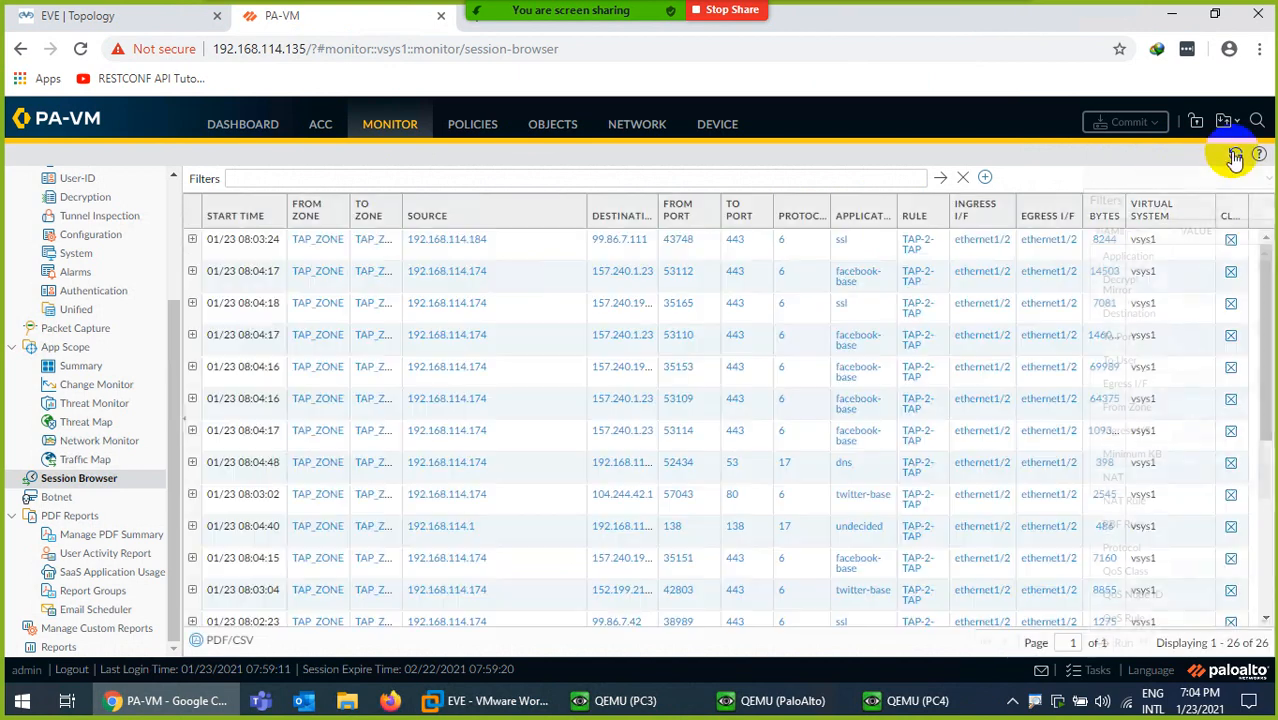
Refresh the 26-session list repeatedly for current byte counts, then bring PC4's console forward
click(1236, 158)
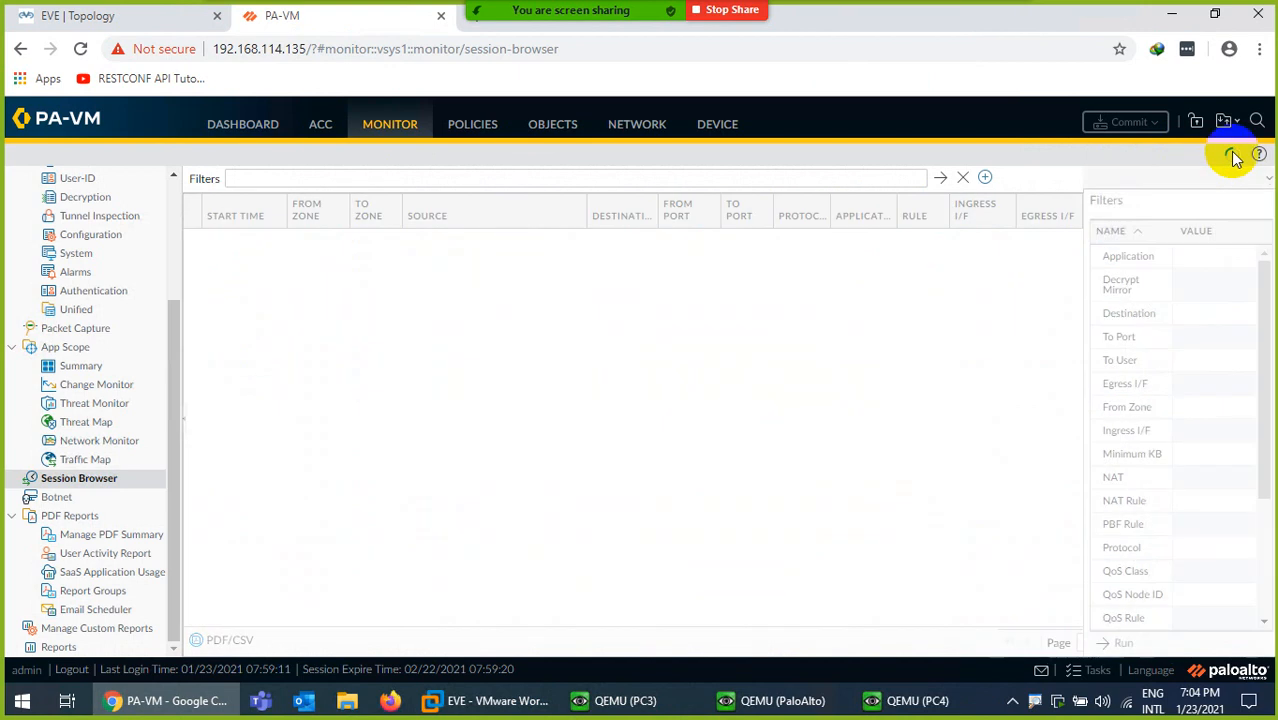
click(1236, 158)
click(1236, 158)
click(1236, 158)
click(1236, 158)
click(1236, 158)
click(1236, 158)
click(1236, 158)
click(1236, 158)
click(1236, 158)
scroll(905, 430, down, 5)
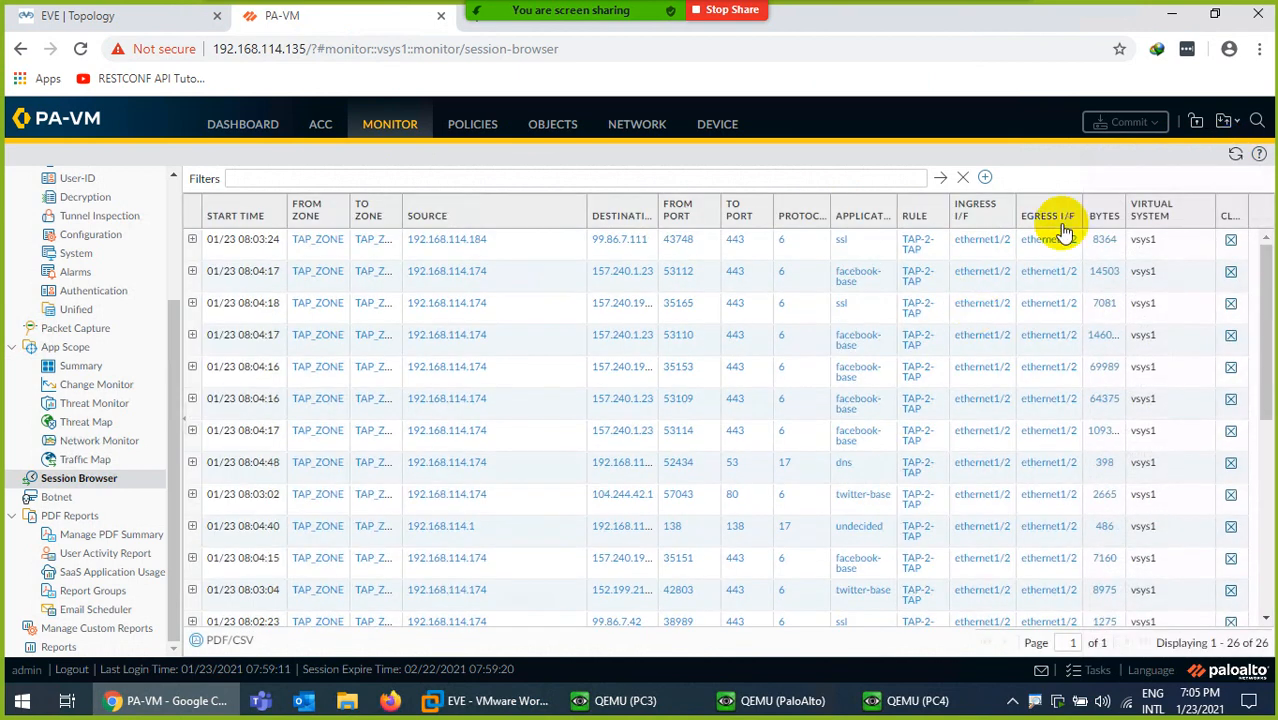
click(1235, 156)
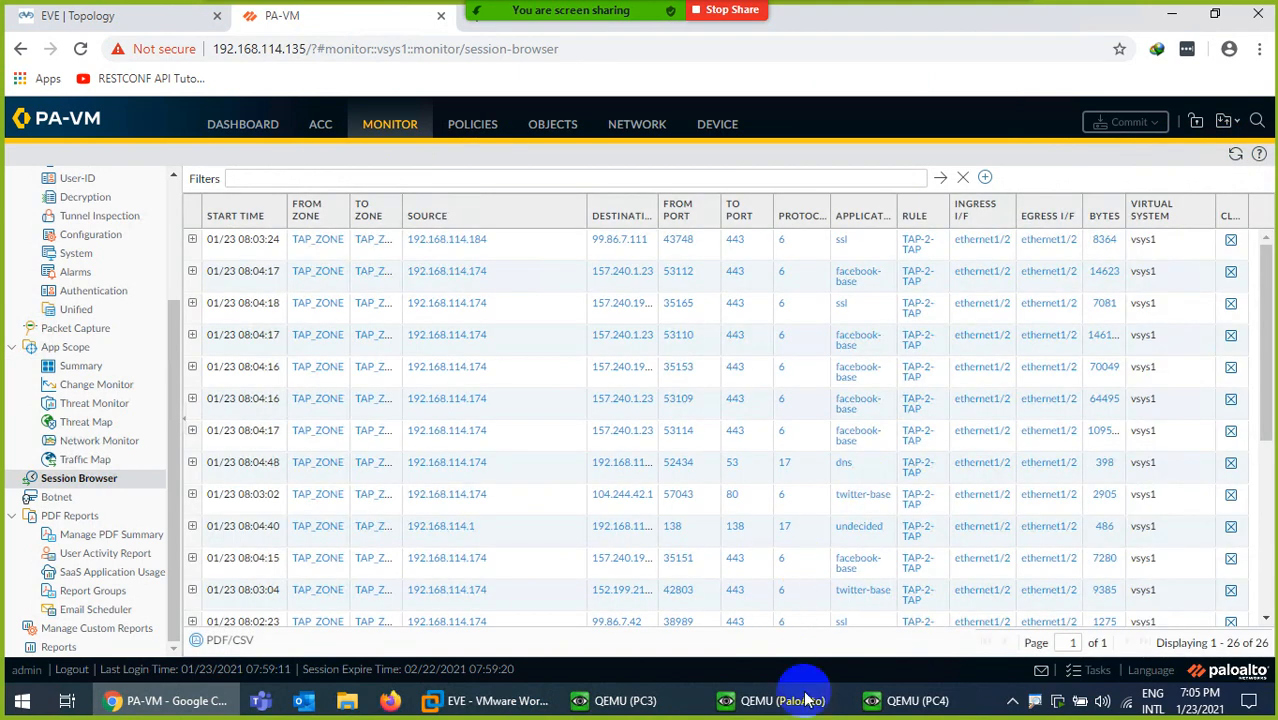
click(905, 700)
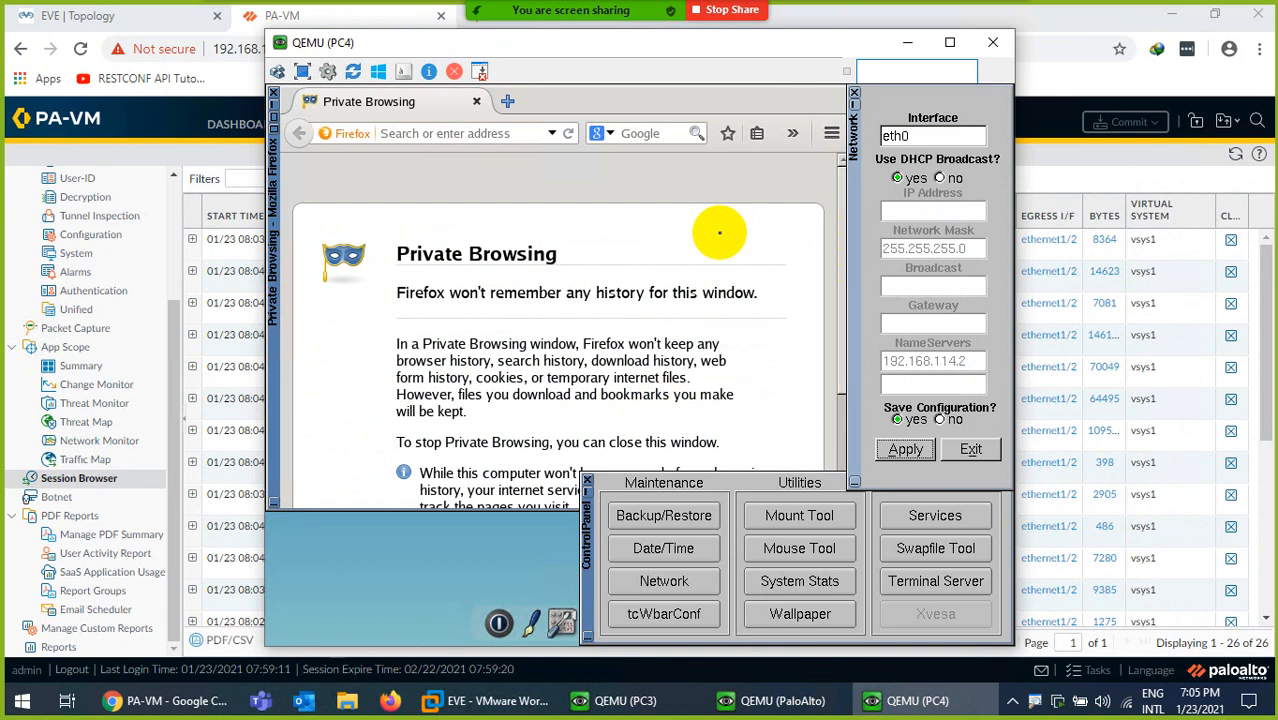
Load youtube.com in PC4's Firefox, then minimize the PC4 console
click(509, 133)
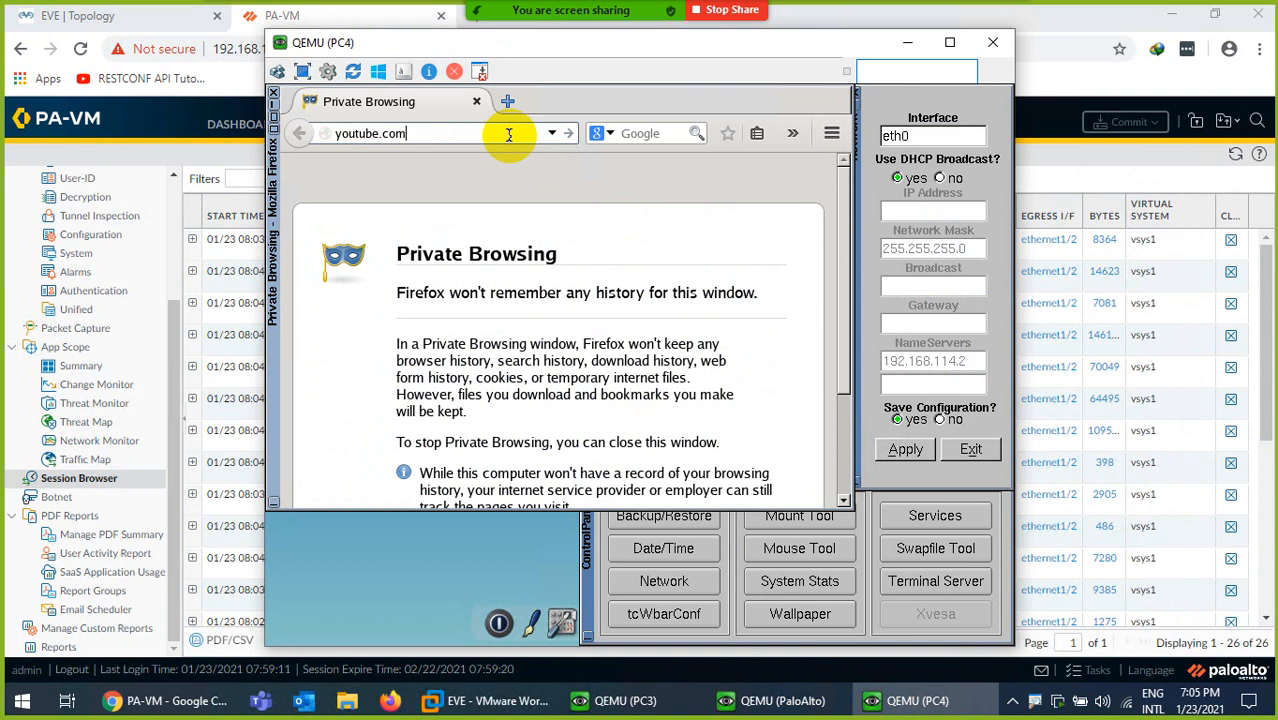
key(Return)
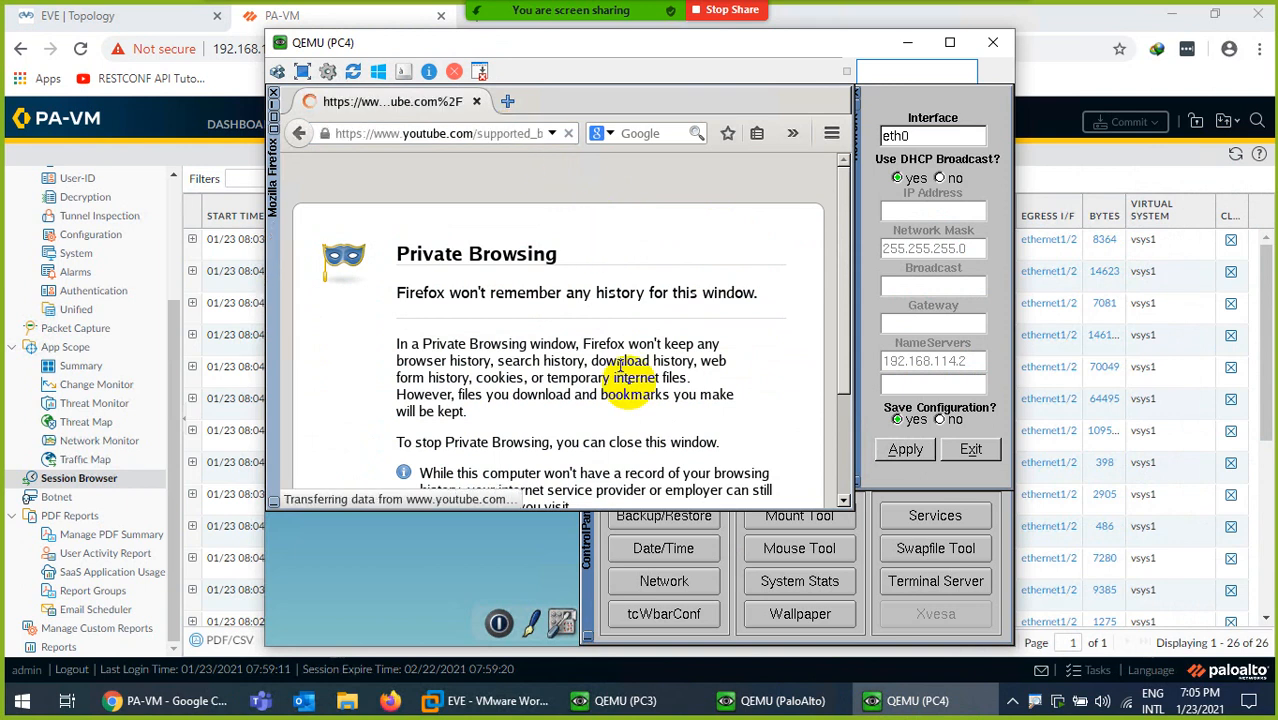
click(900, 700)
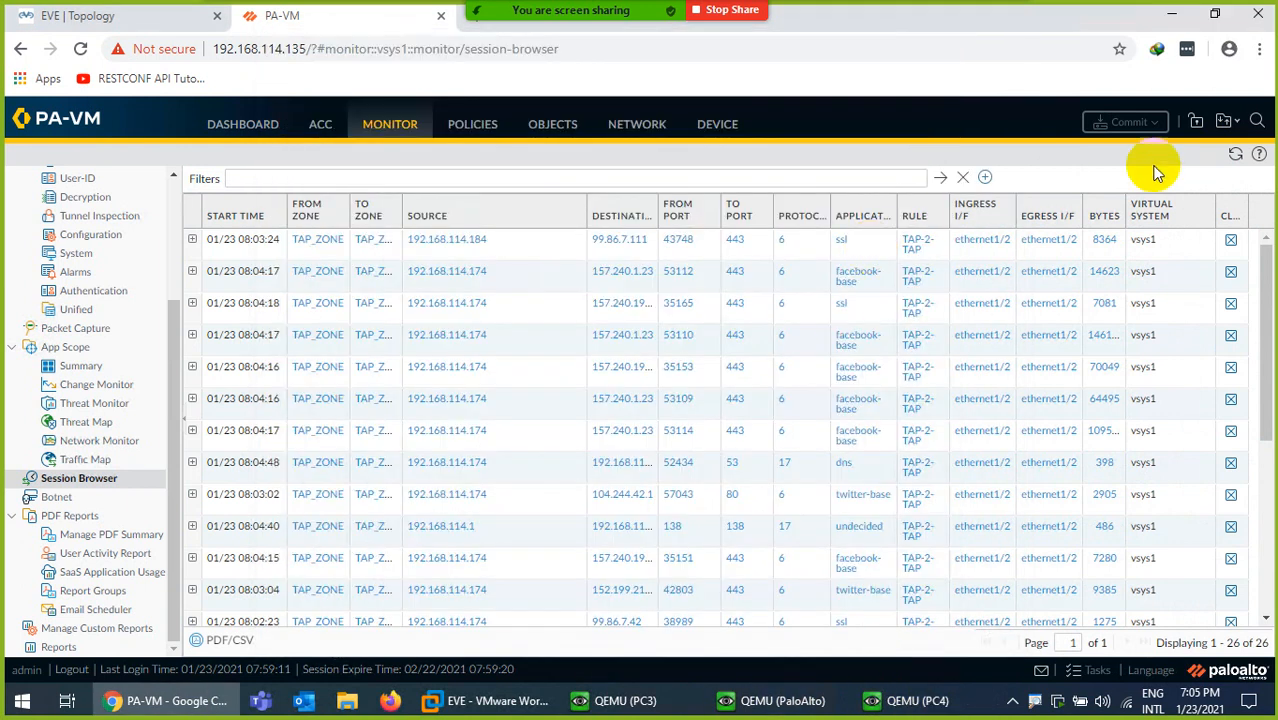
Refresh until 38 sessions show google-base traffic from 192.168.114.184, then reopen PC4's console
click(1235, 155)
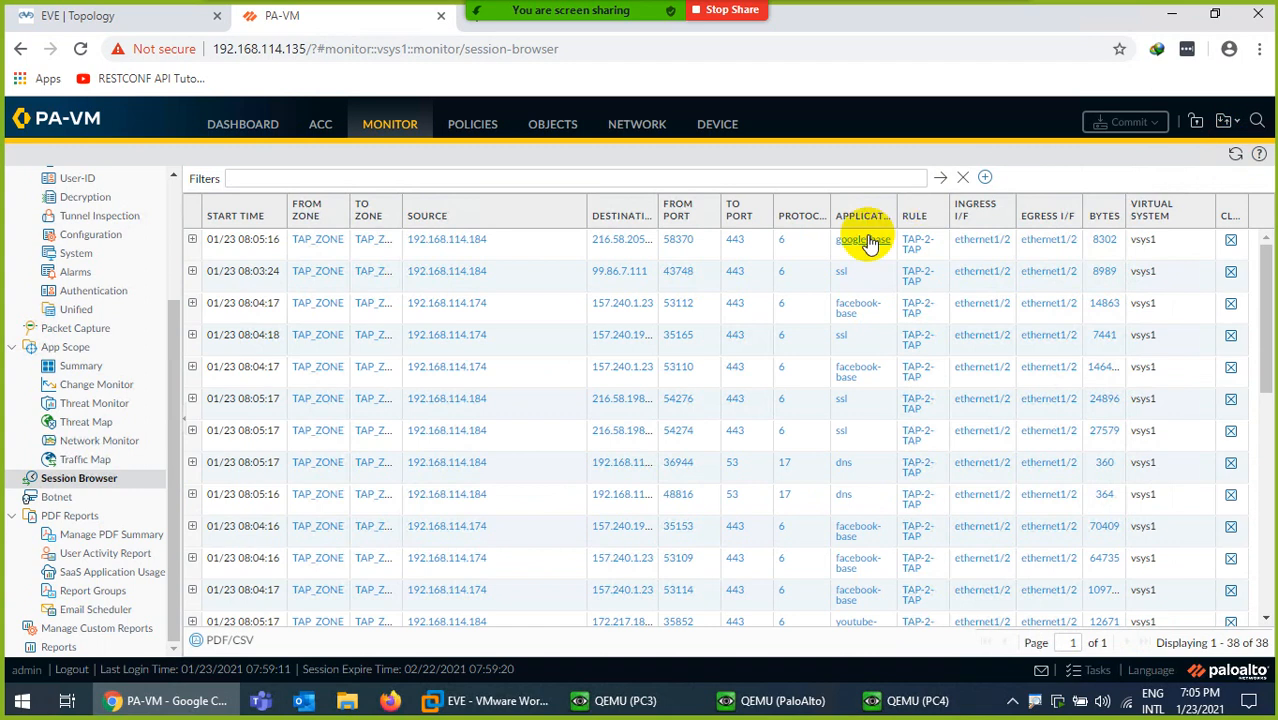
click(1235, 155)
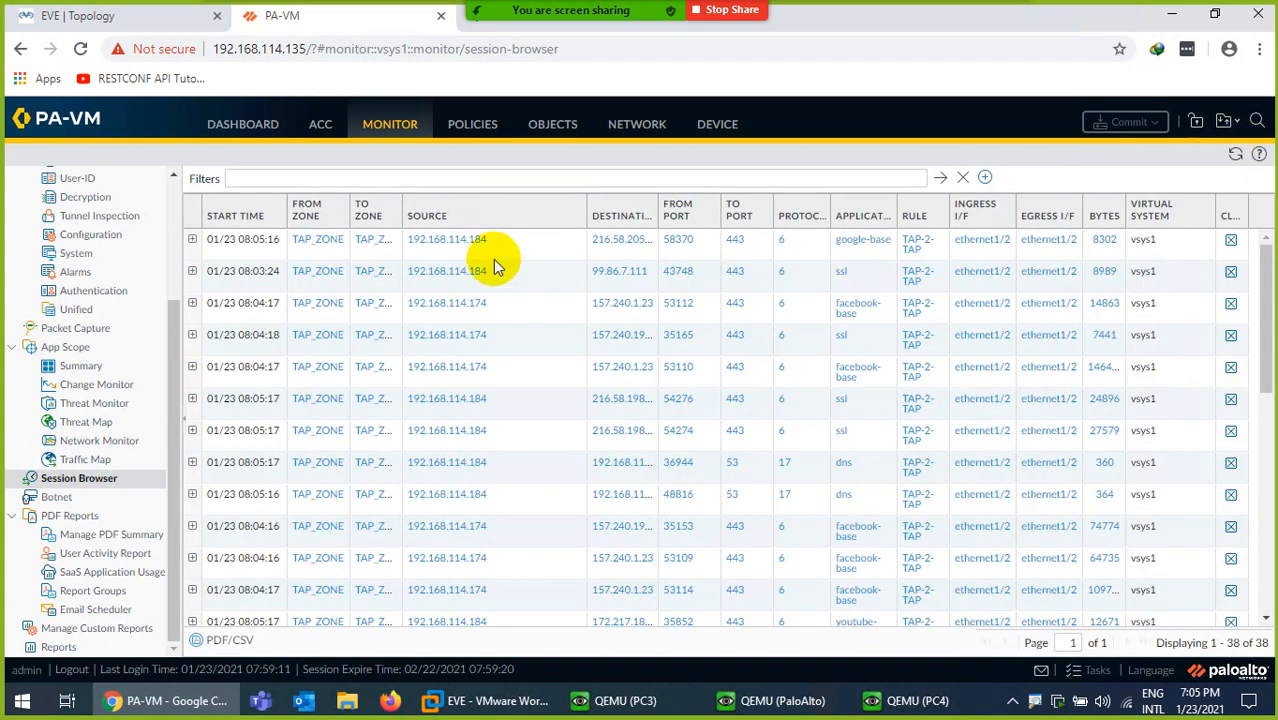
click(880, 700)
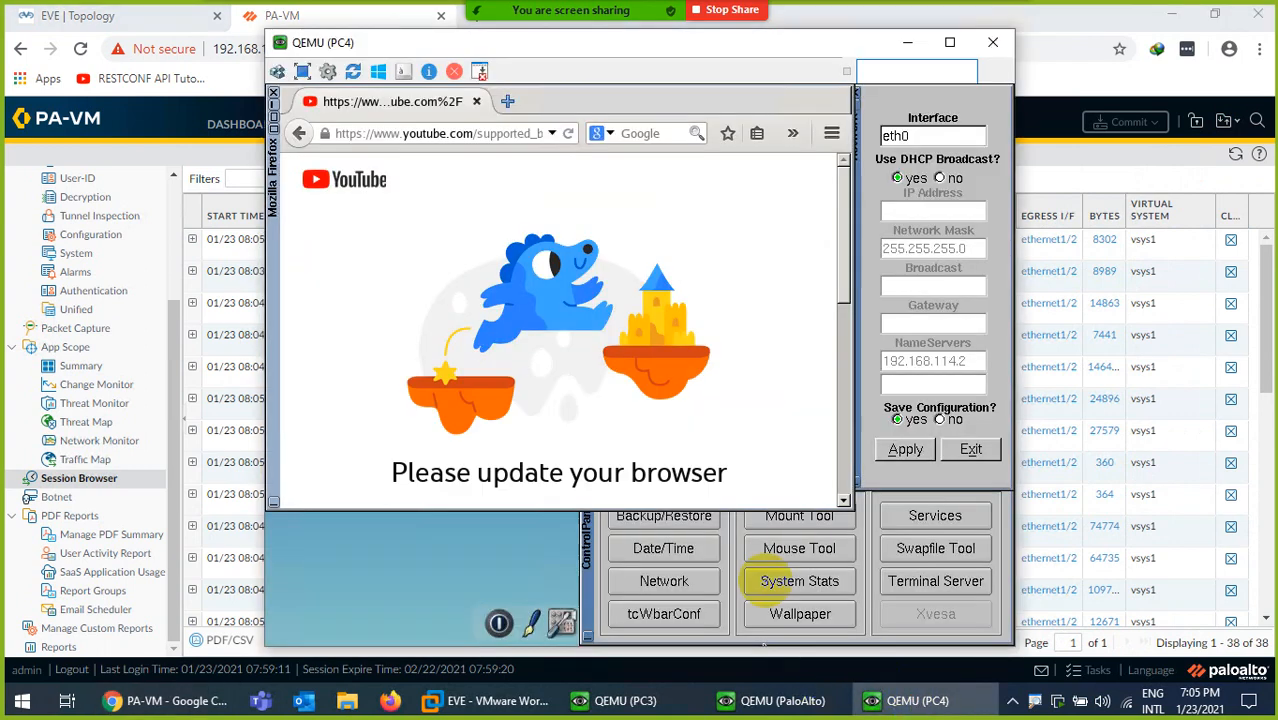
Close PC4's control panel and run ifconfig, confirming eth0 holds 192.168.114.184
click(582, 583)
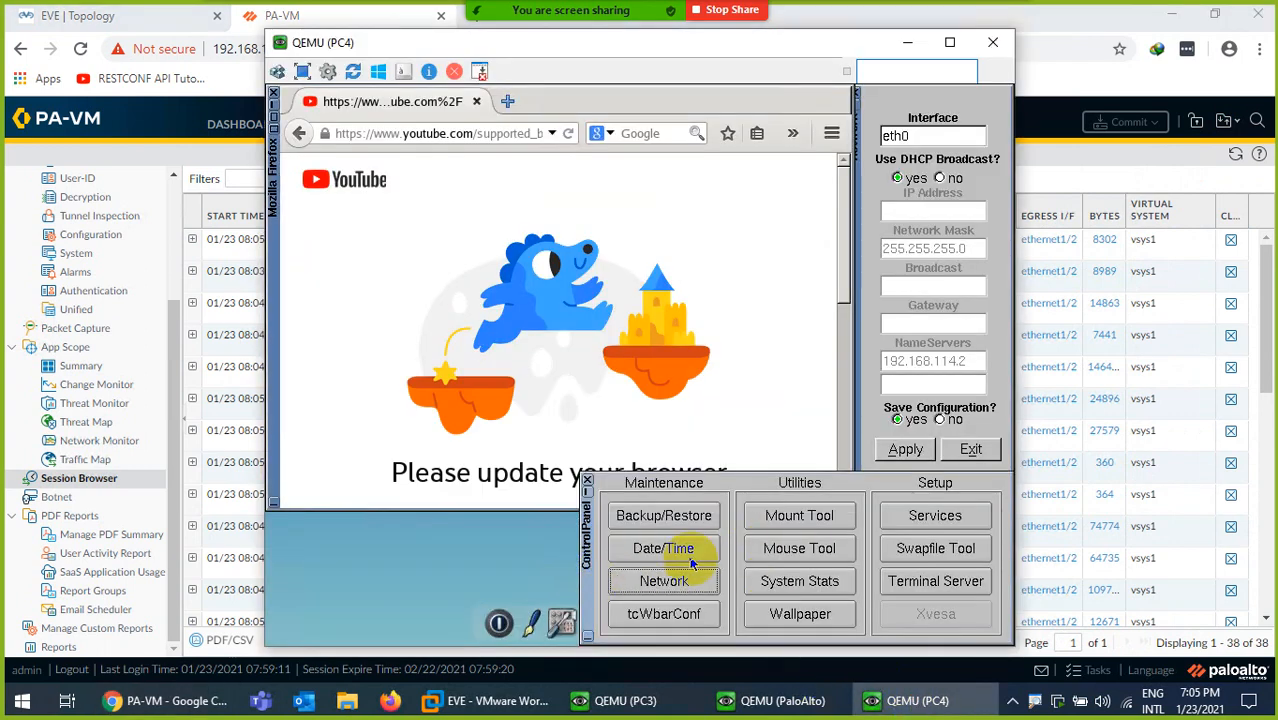
click(588, 485)
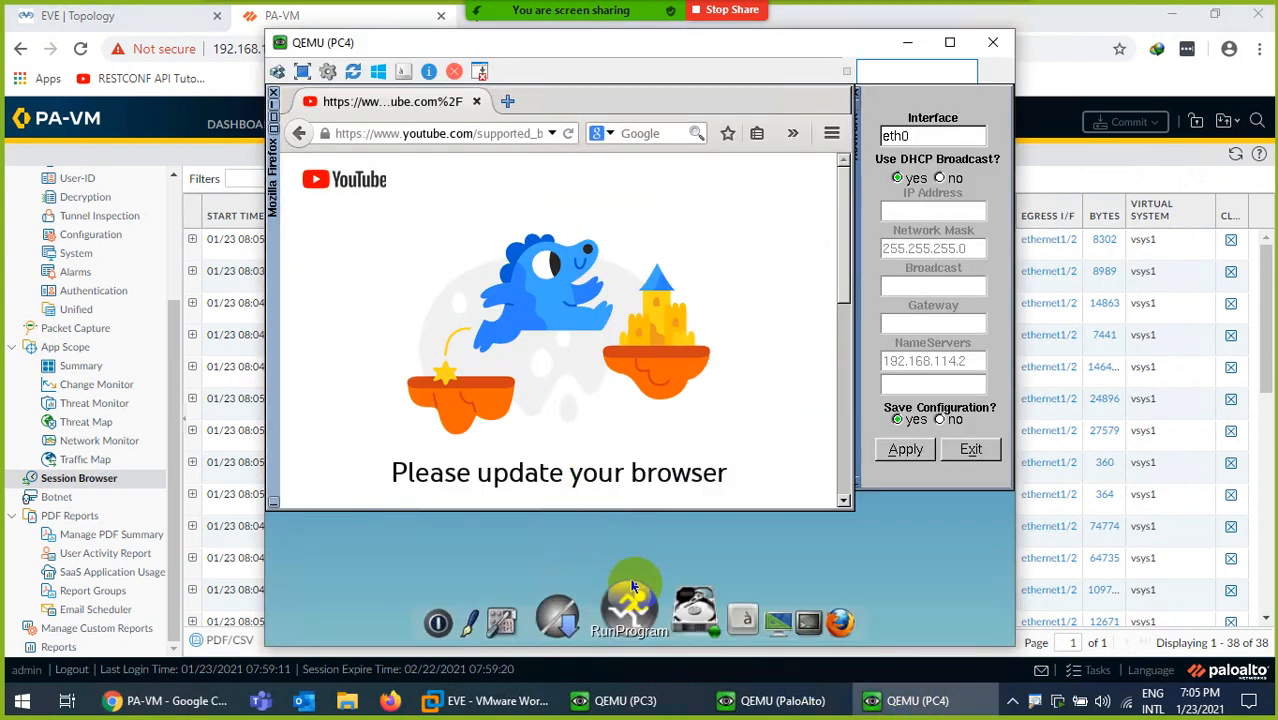
click(752, 604)
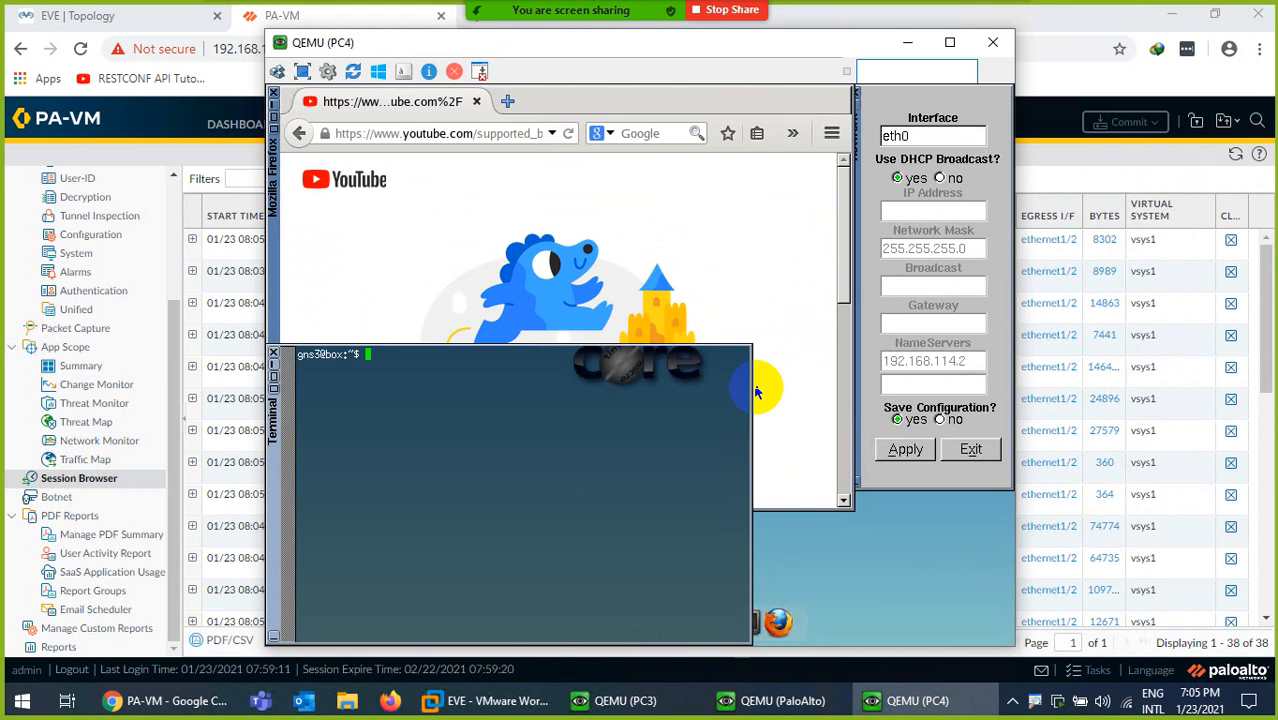
text(ifconfig)
key(Return)
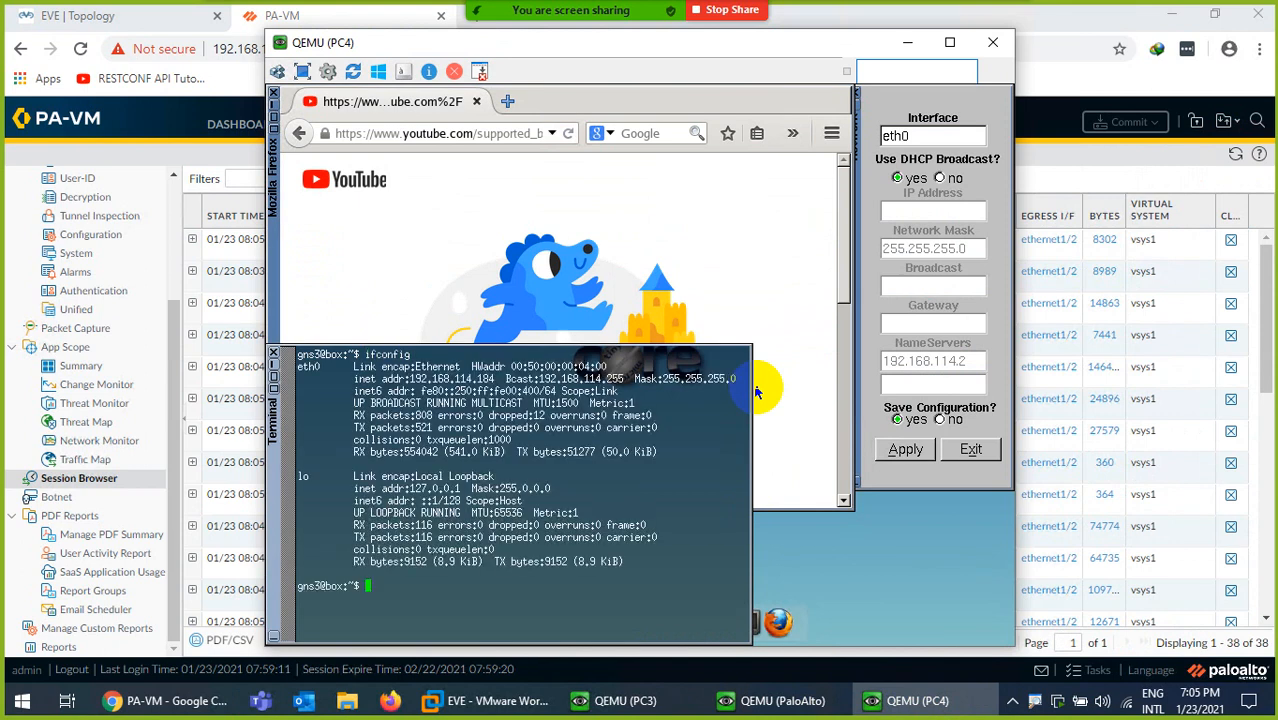
click(905, 701)
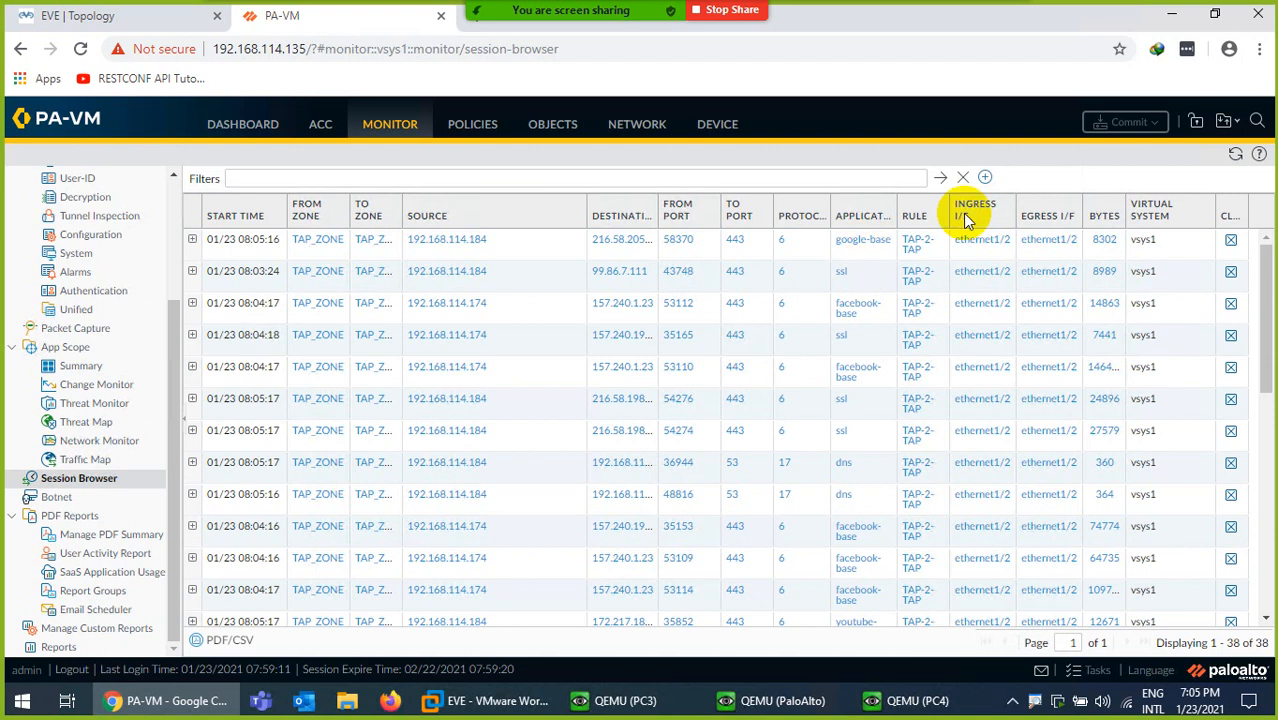
Refresh sessions, expand session 90's google-base flows on ethernet1/2, then show the topology
click(1235, 153)
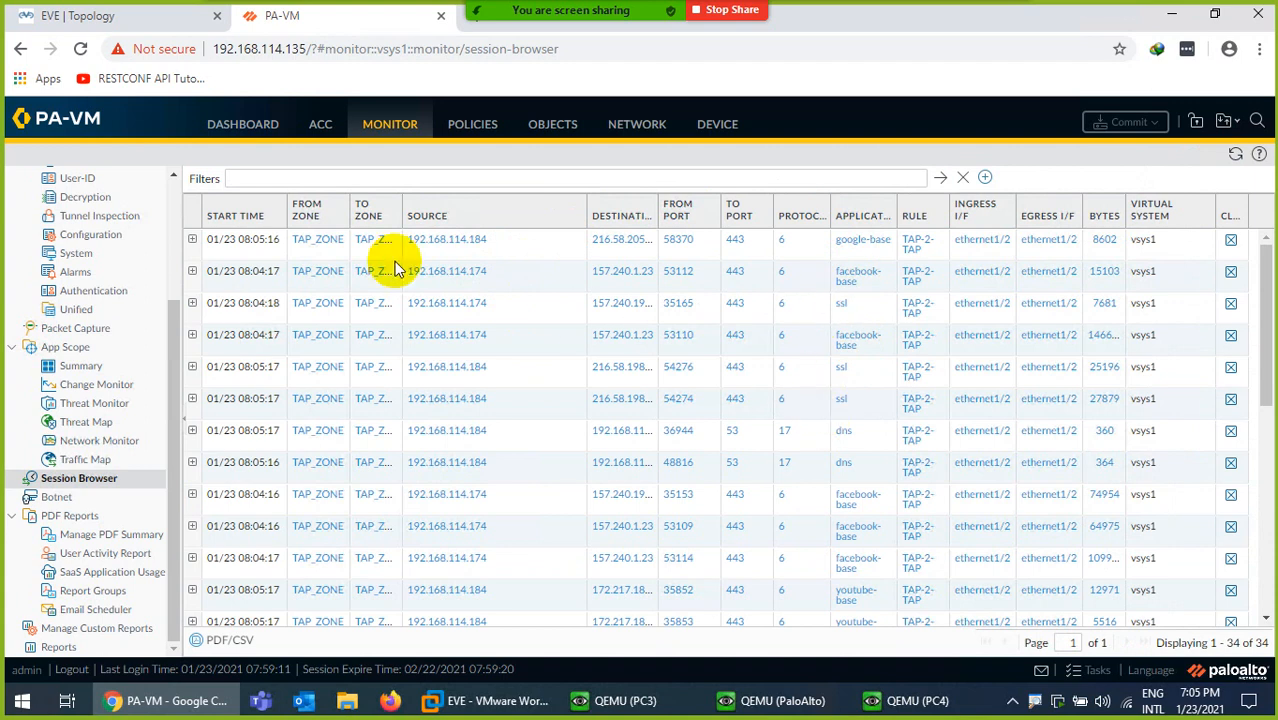
click(192, 240)
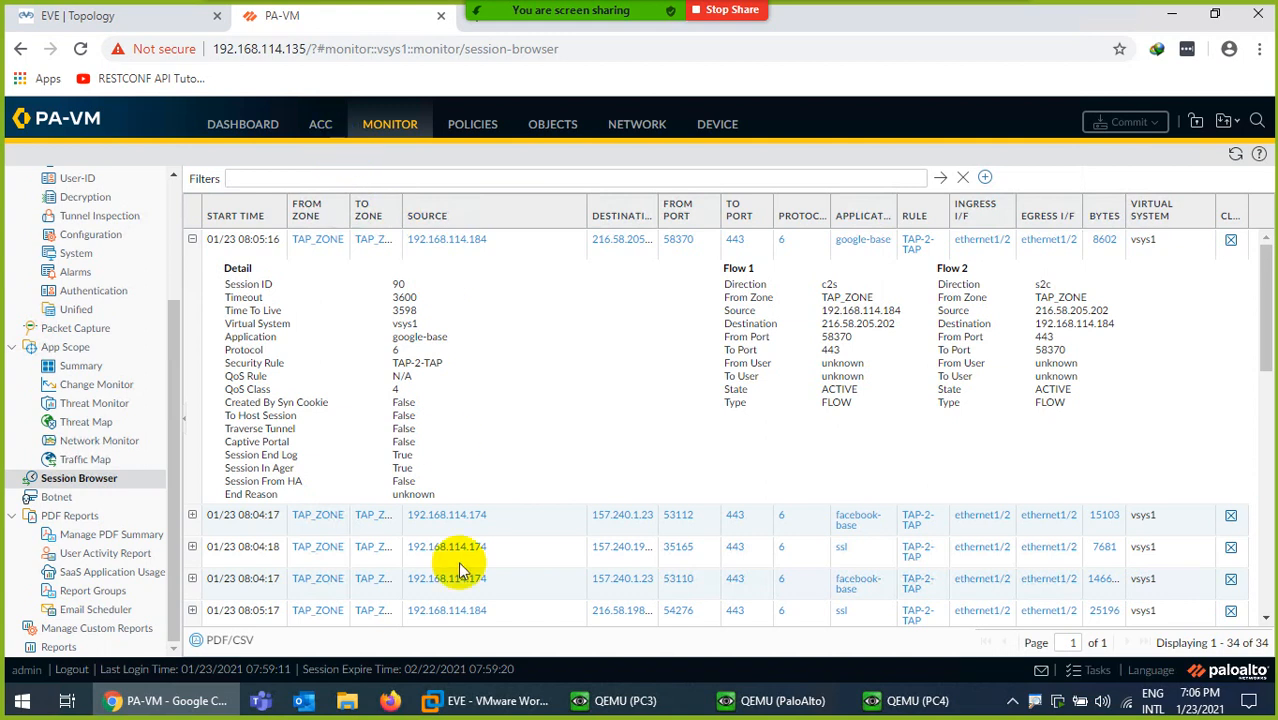
click(139, 22)
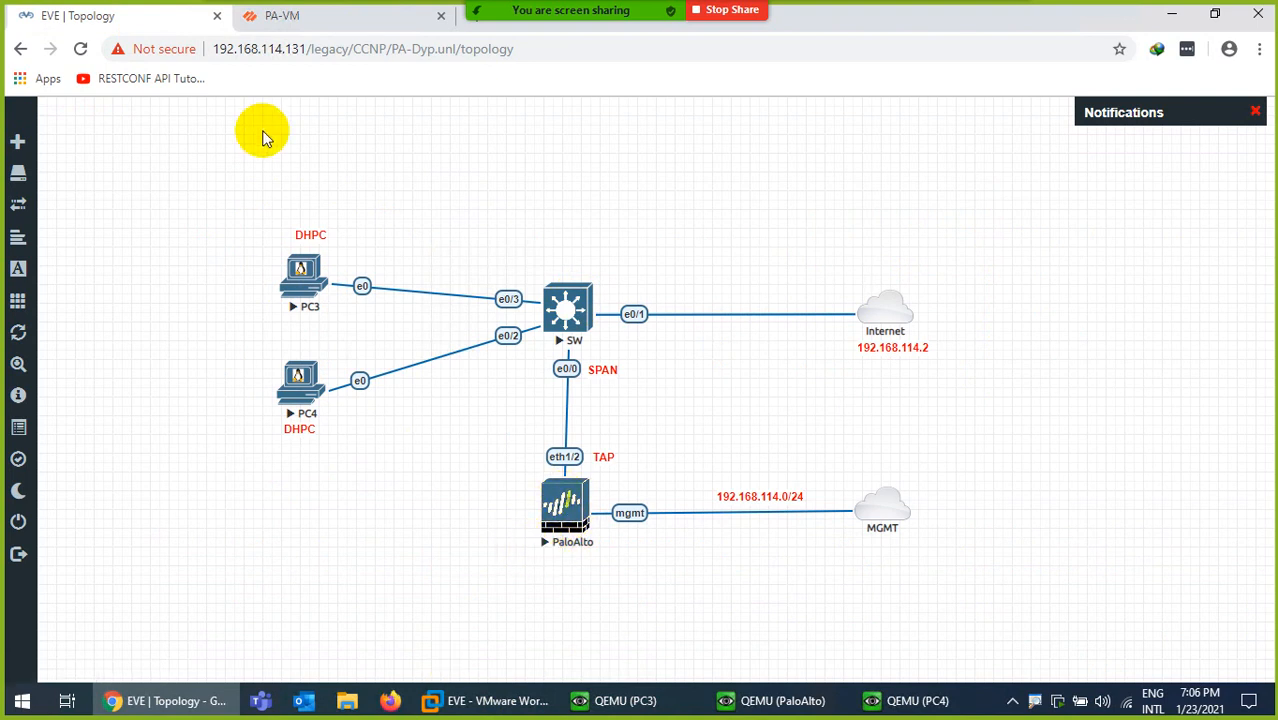
Open the PA-VM's Application Command Center and confirm it shows no traffic data for the last hour
click(300, 17)
click(318, 124)
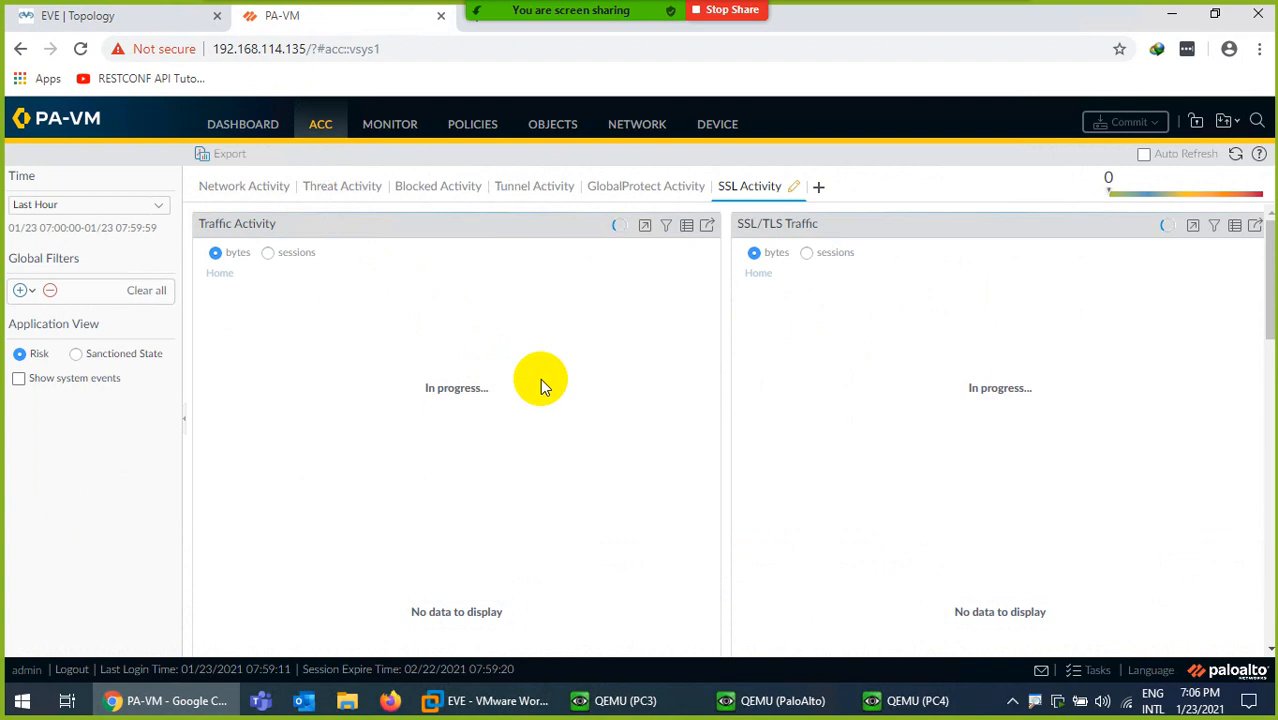
scroll(541, 381, down, 2)
scroll(555, 385, up, 2)
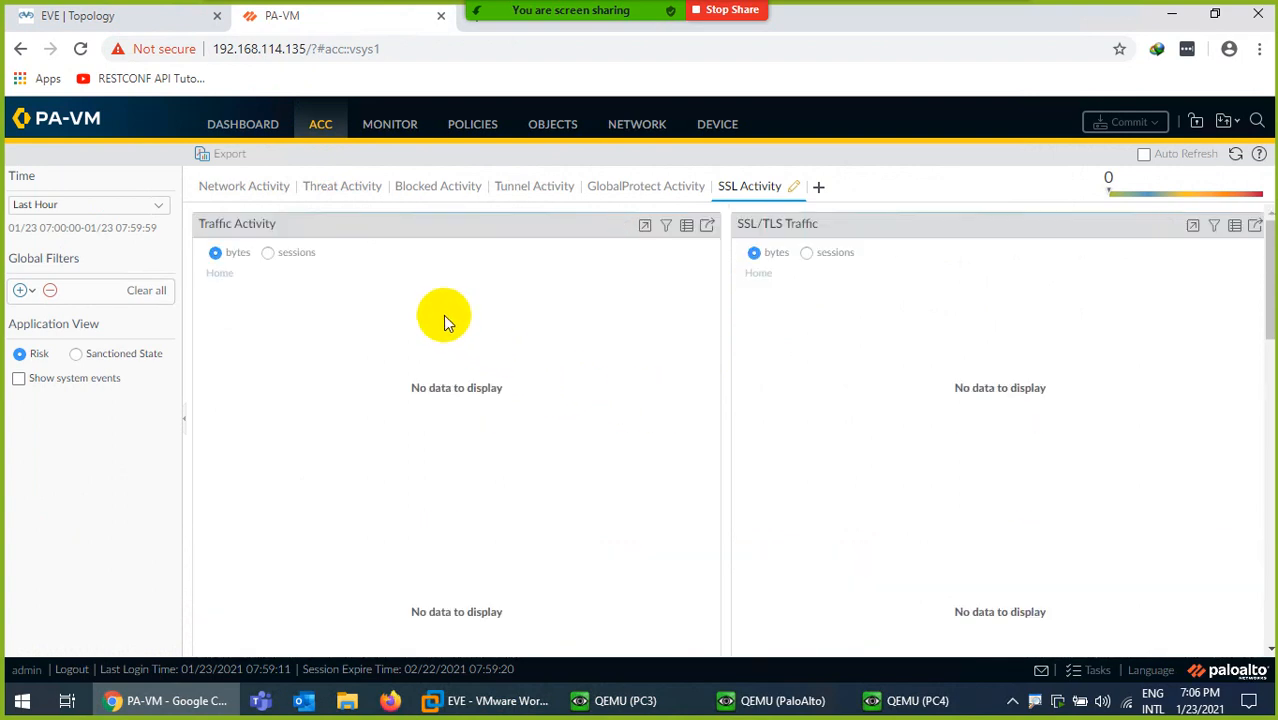
Review the 26 TAP sessions in the Session Browser, then list the interfaces showing ethernet1/2 as Tap
click(381, 136)
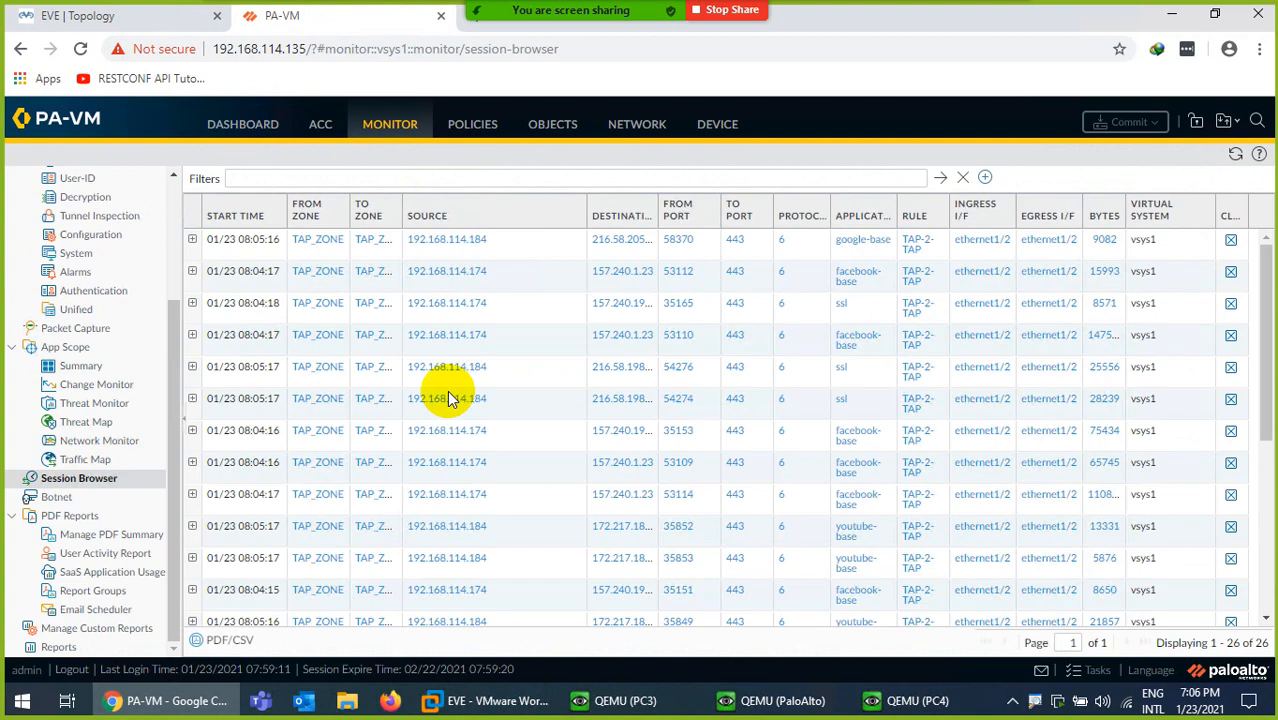
scroll(470, 400, down, 3)
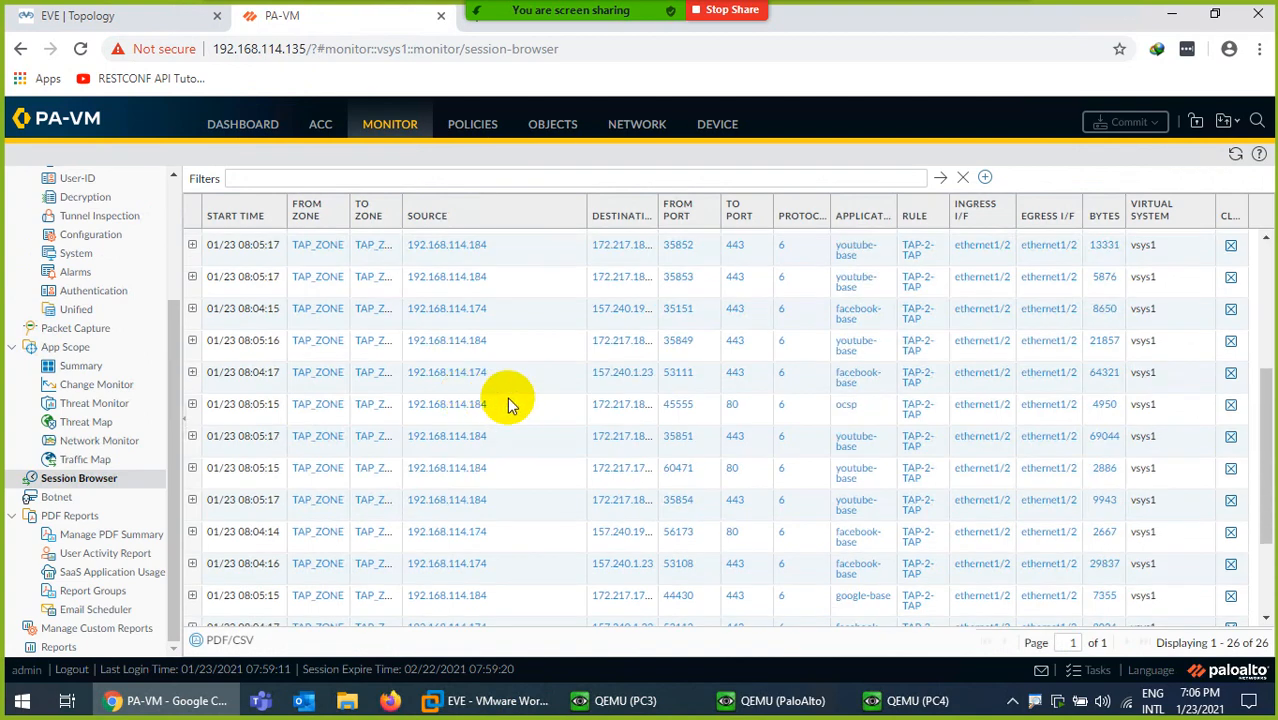
scroll(510, 410, down, 2)
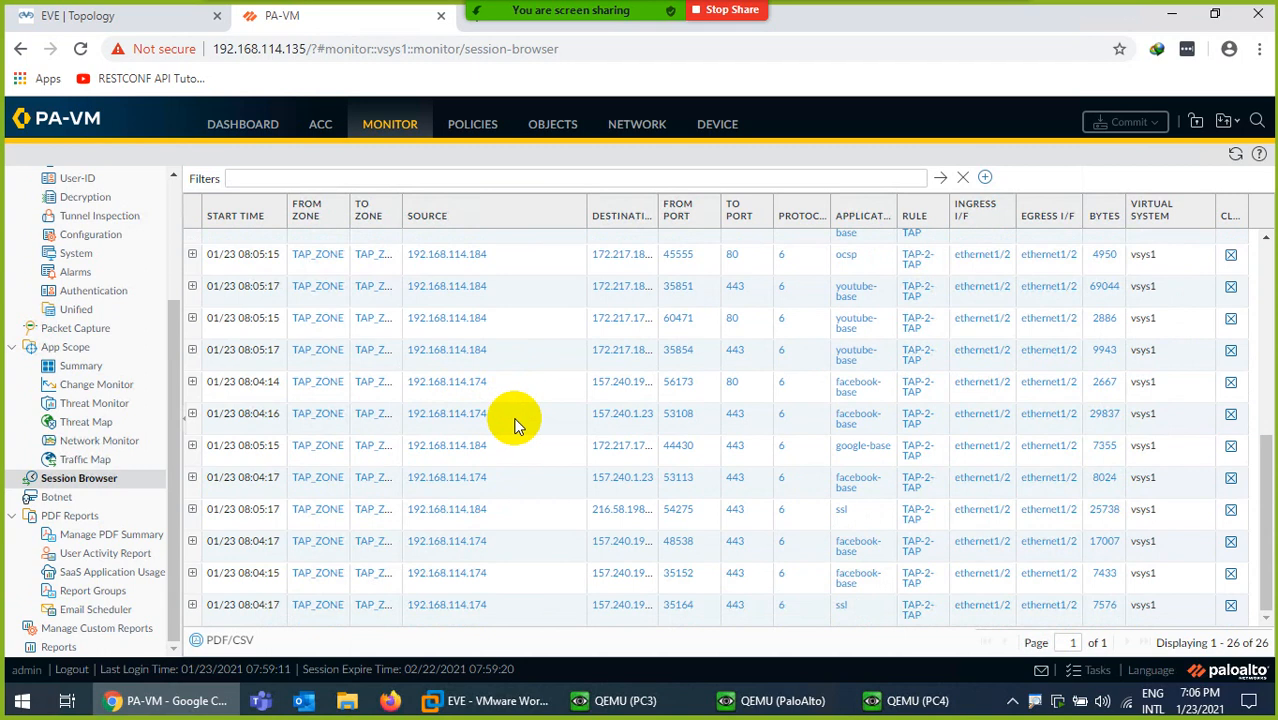
scroll(515, 415, up, 5)
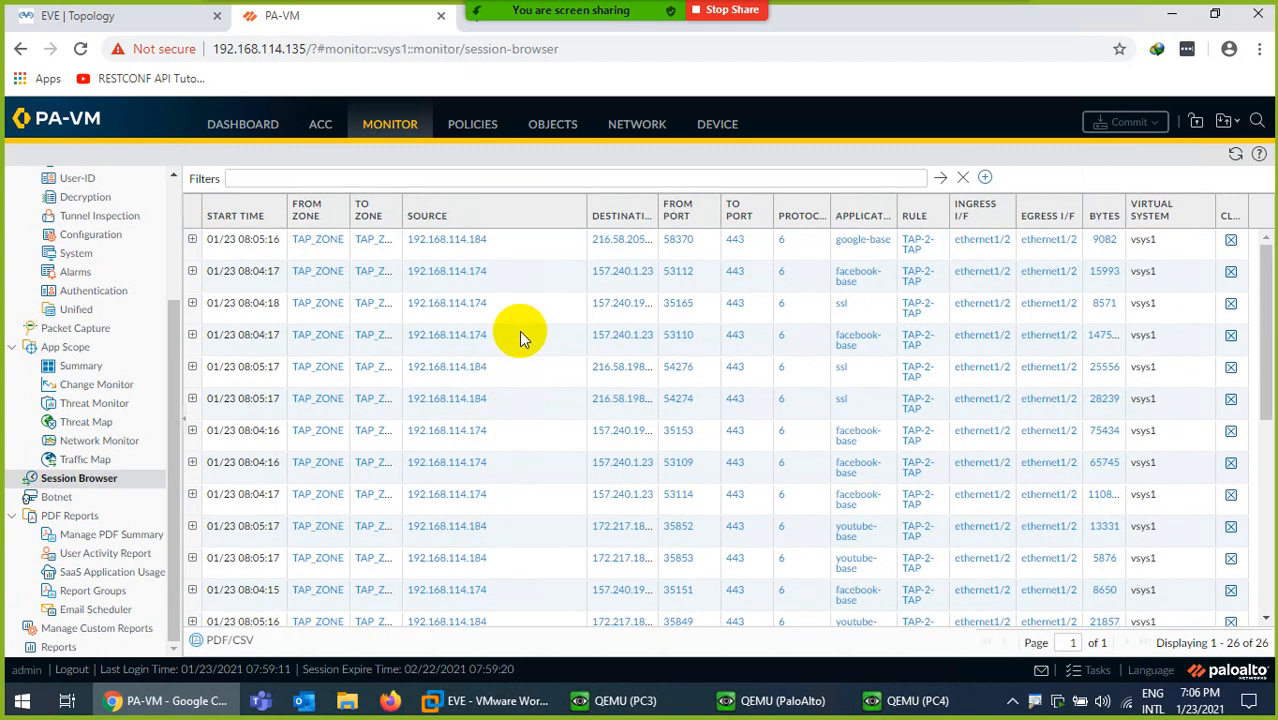
click(627, 127)
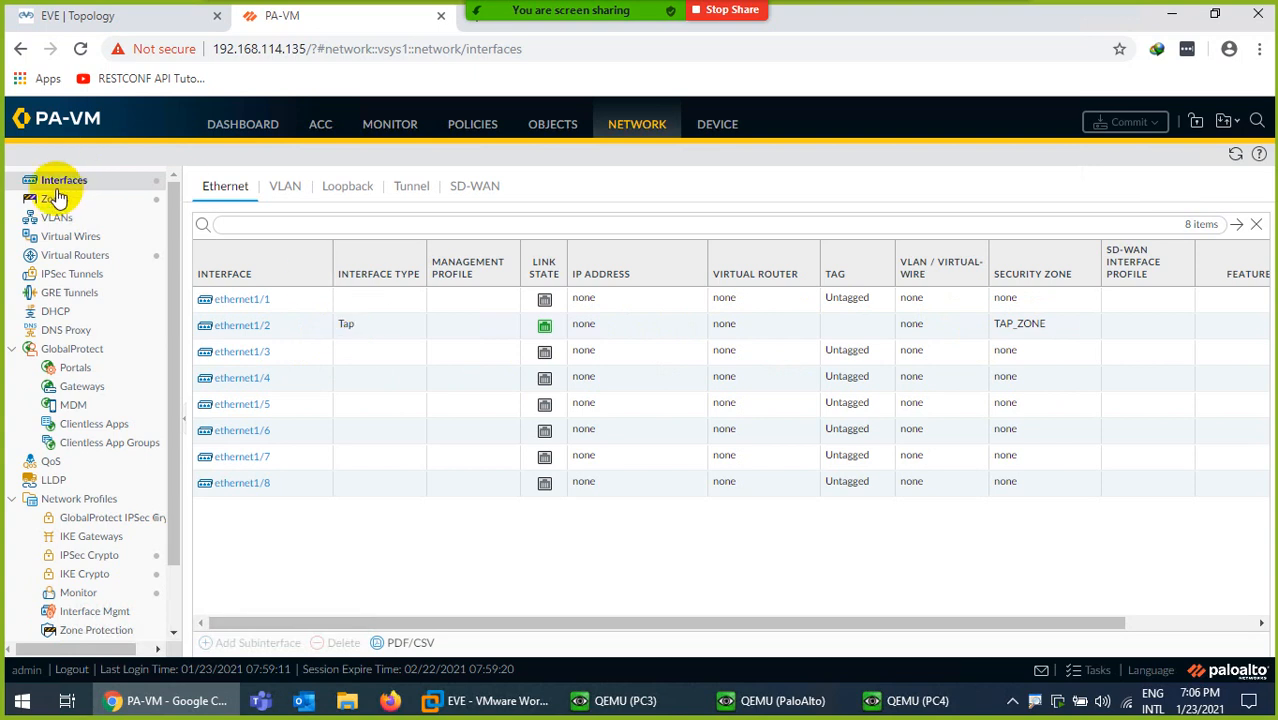
Confirm the TAP-2-TAP security rule has 207 hits, then minimise the remote session to reach the PDF
click(476, 124)
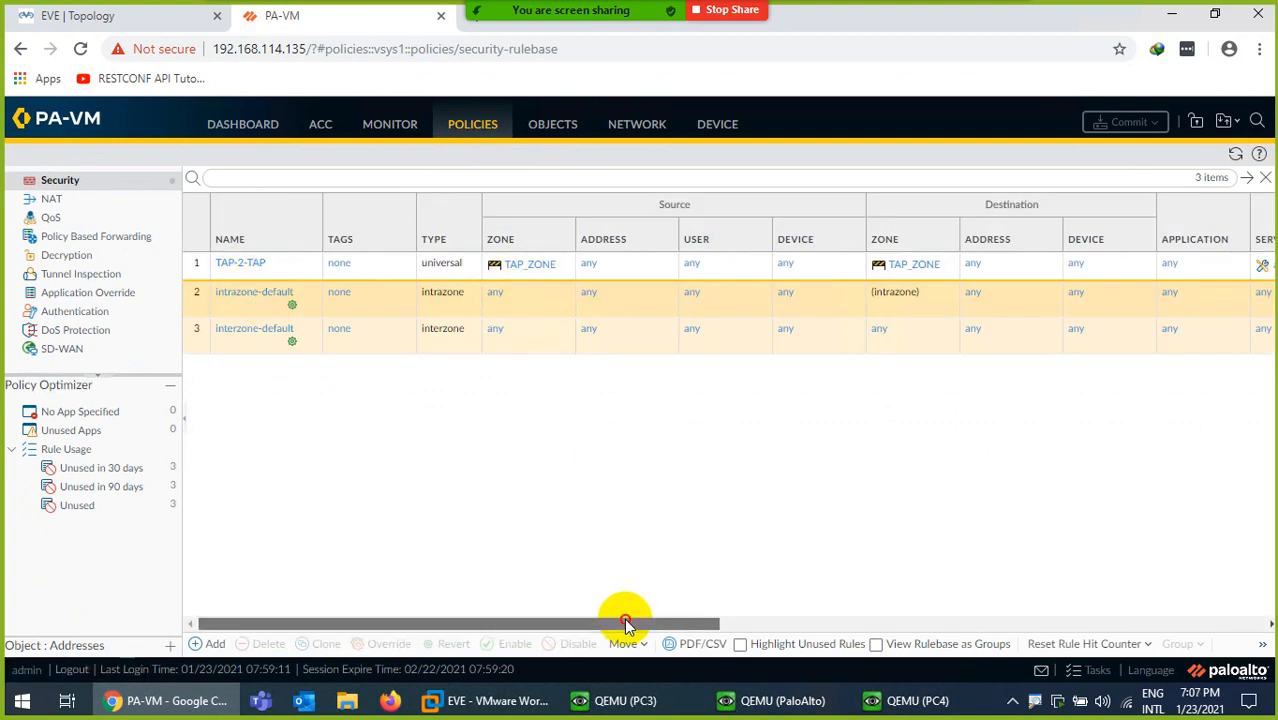
drag(625, 622, 981, 523)
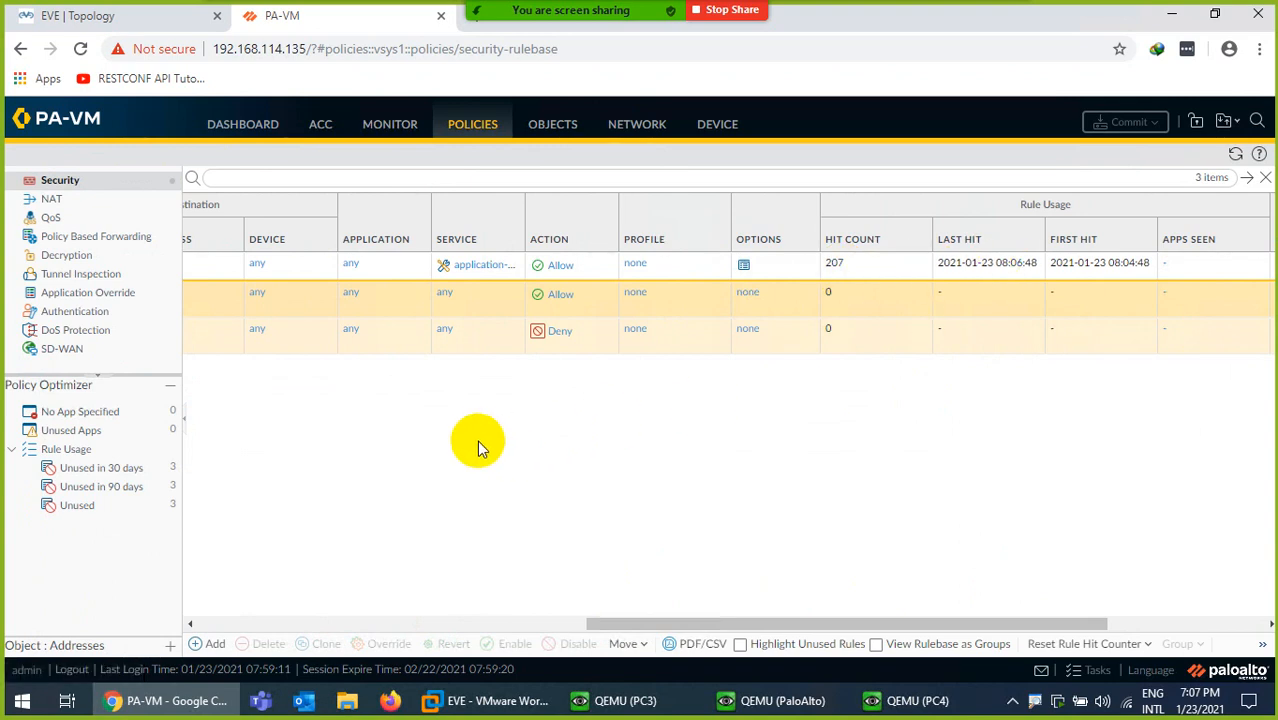
click(126, 16)
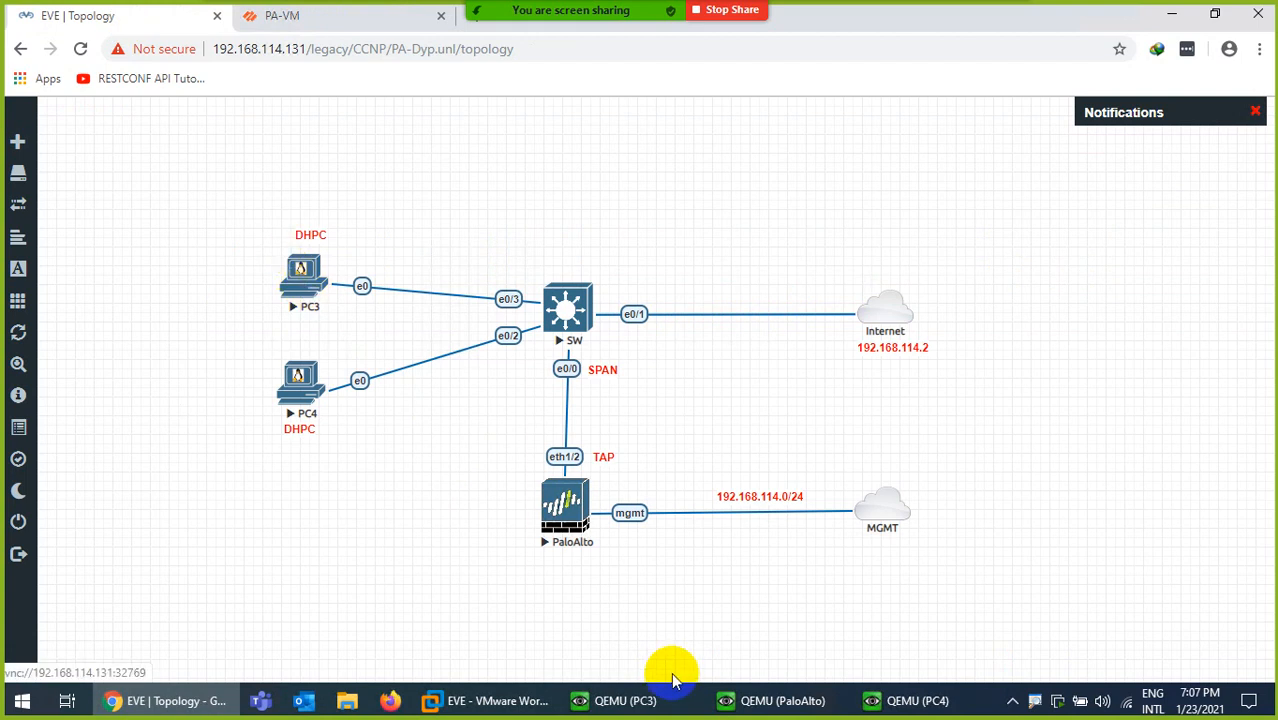
click(827, 13)
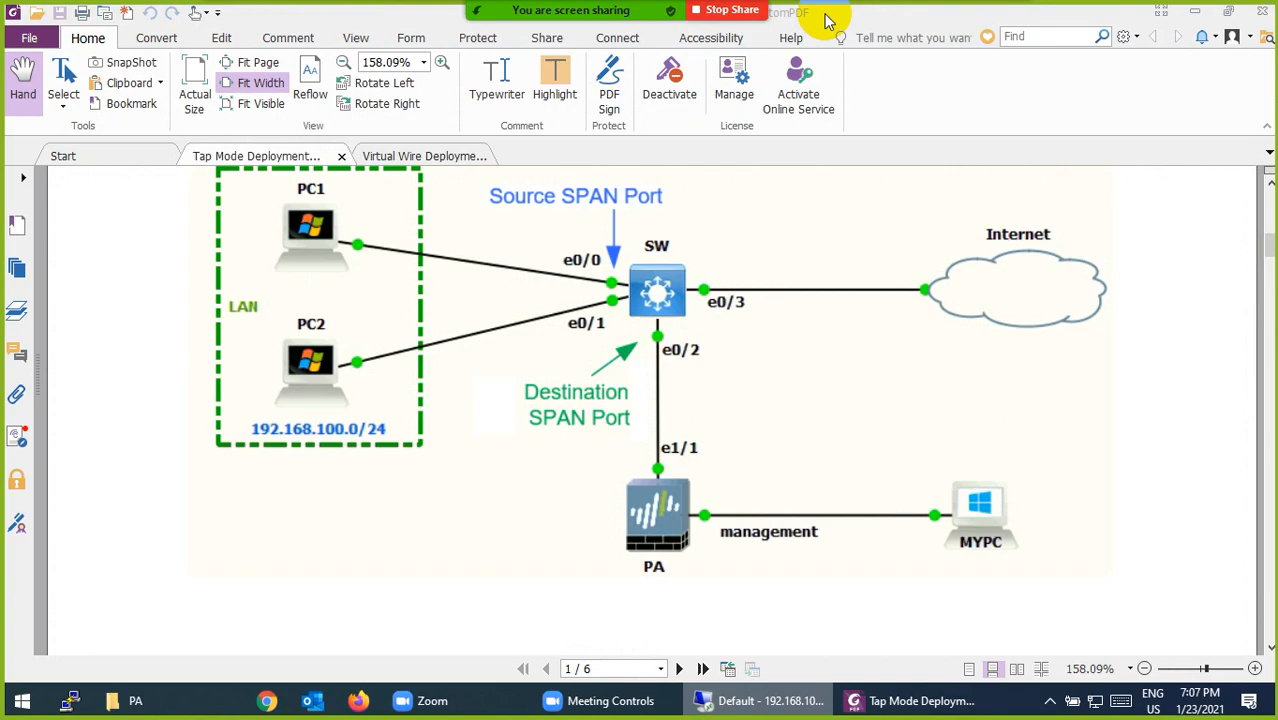
Scroll the Tap Mode guide to page 5's Allow-All rule using TAP-Zone as source and destination
scroll(530, 468, up, 1)
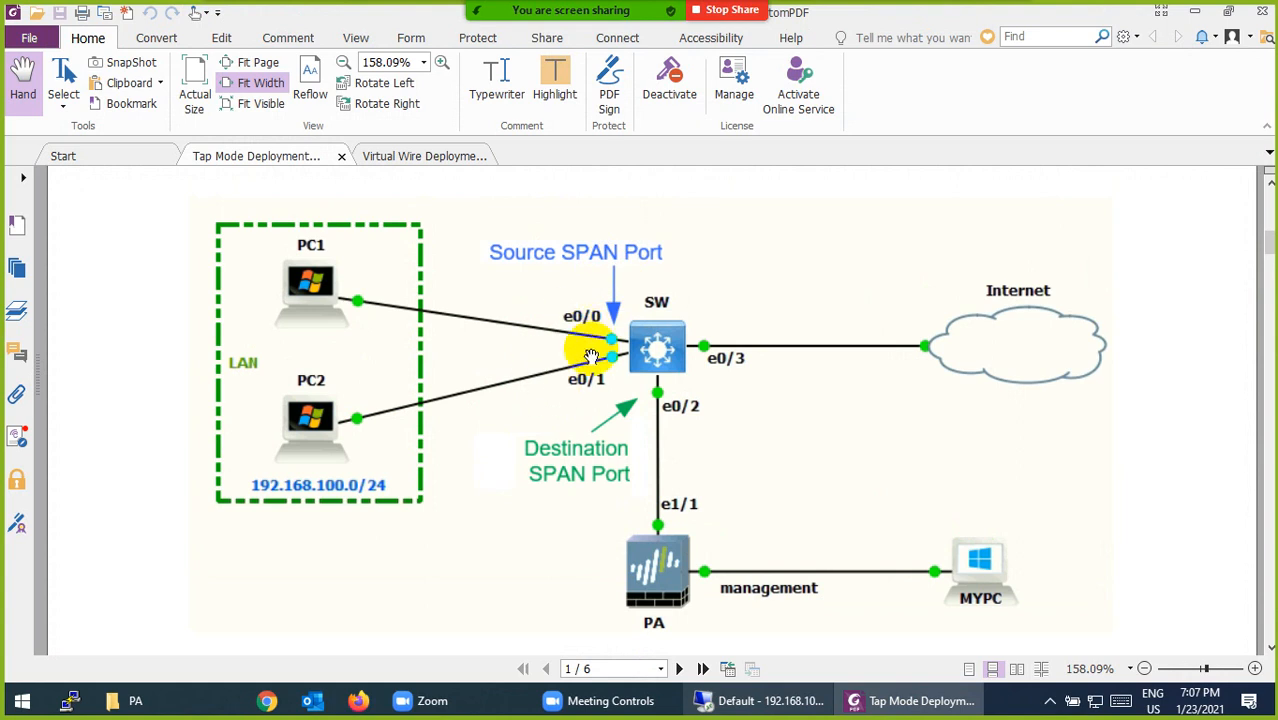
scroll(600, 348, down, 1)
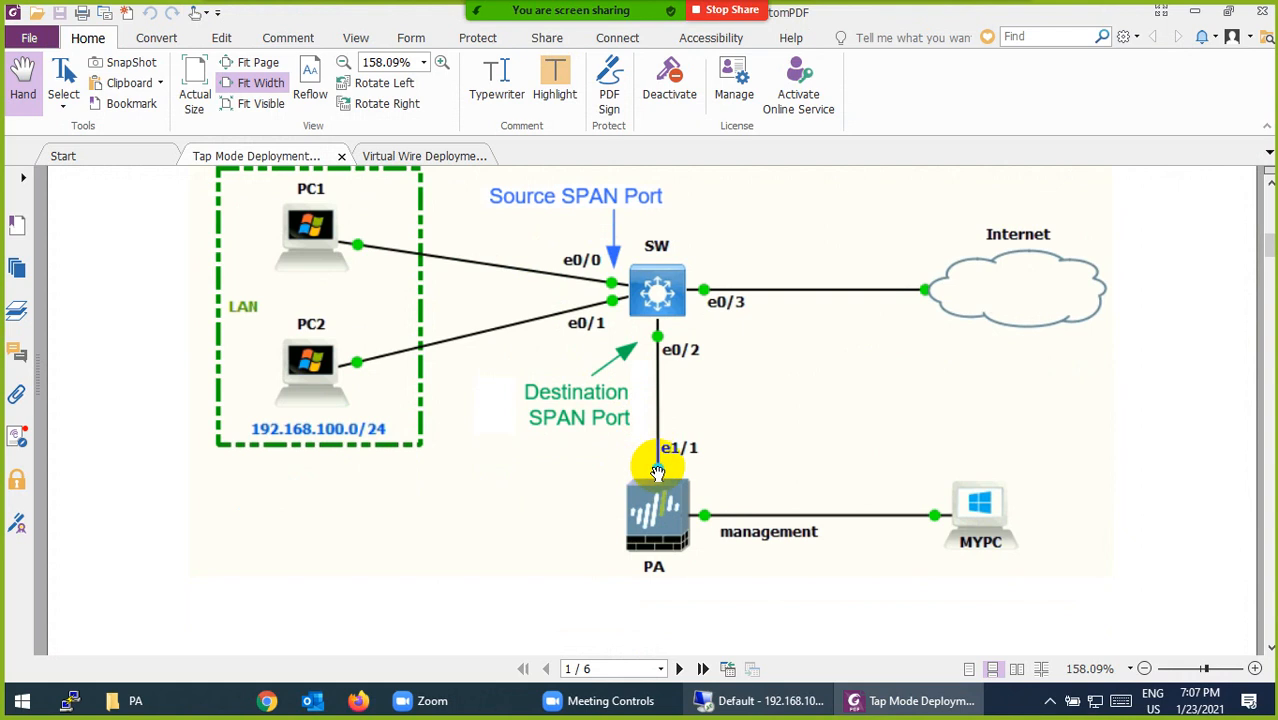
scroll(660, 470, down, 20)
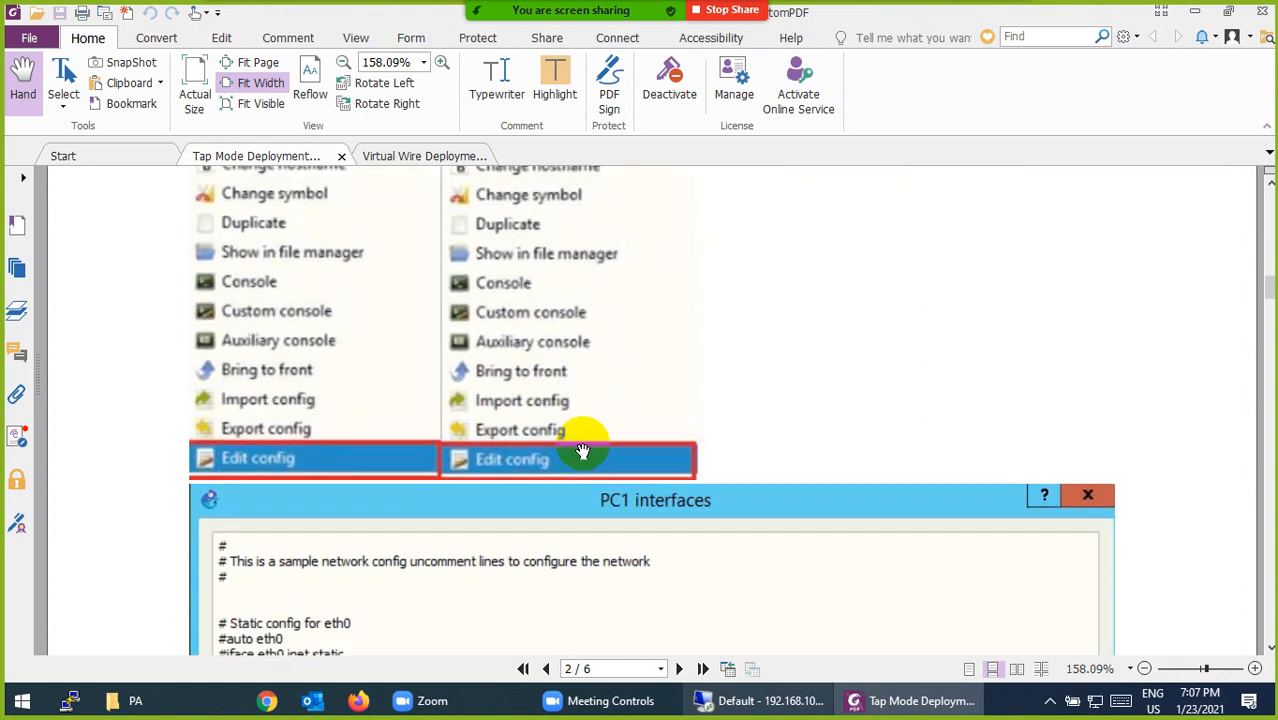
scroll(478, 440, down, 20)
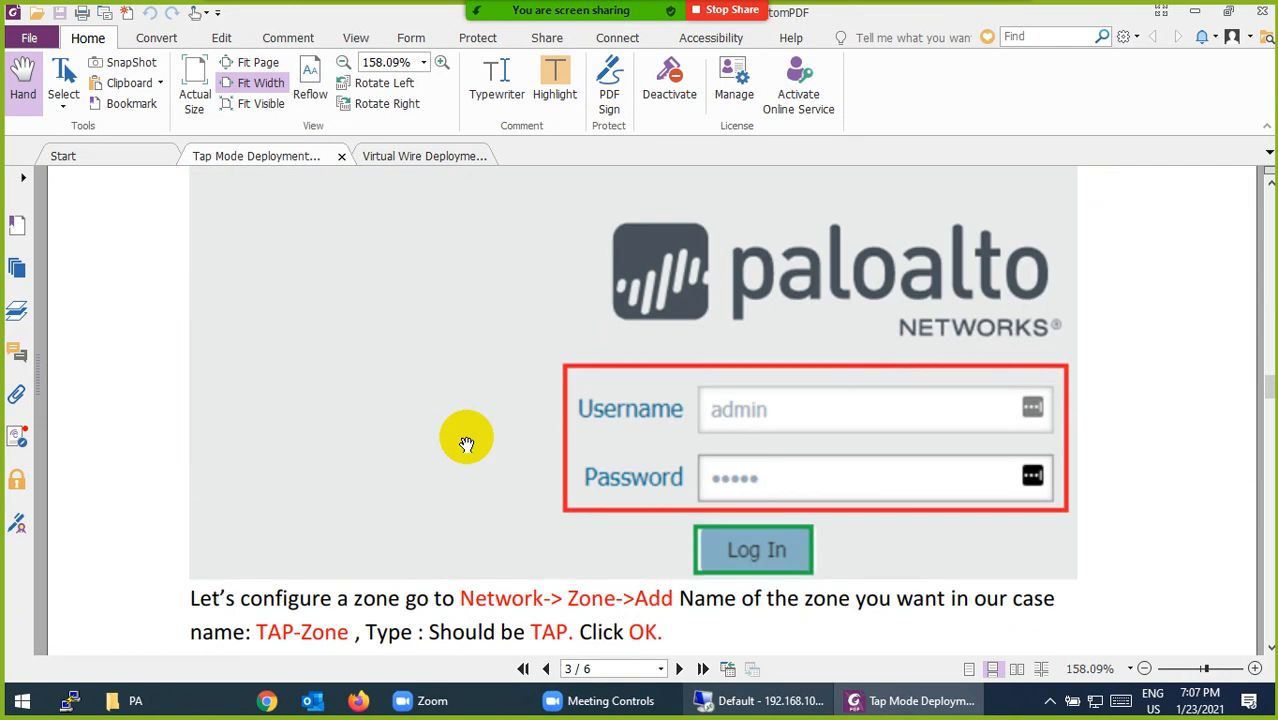
scroll(466, 443, down, 13)
scroll(466, 443, up, 3)
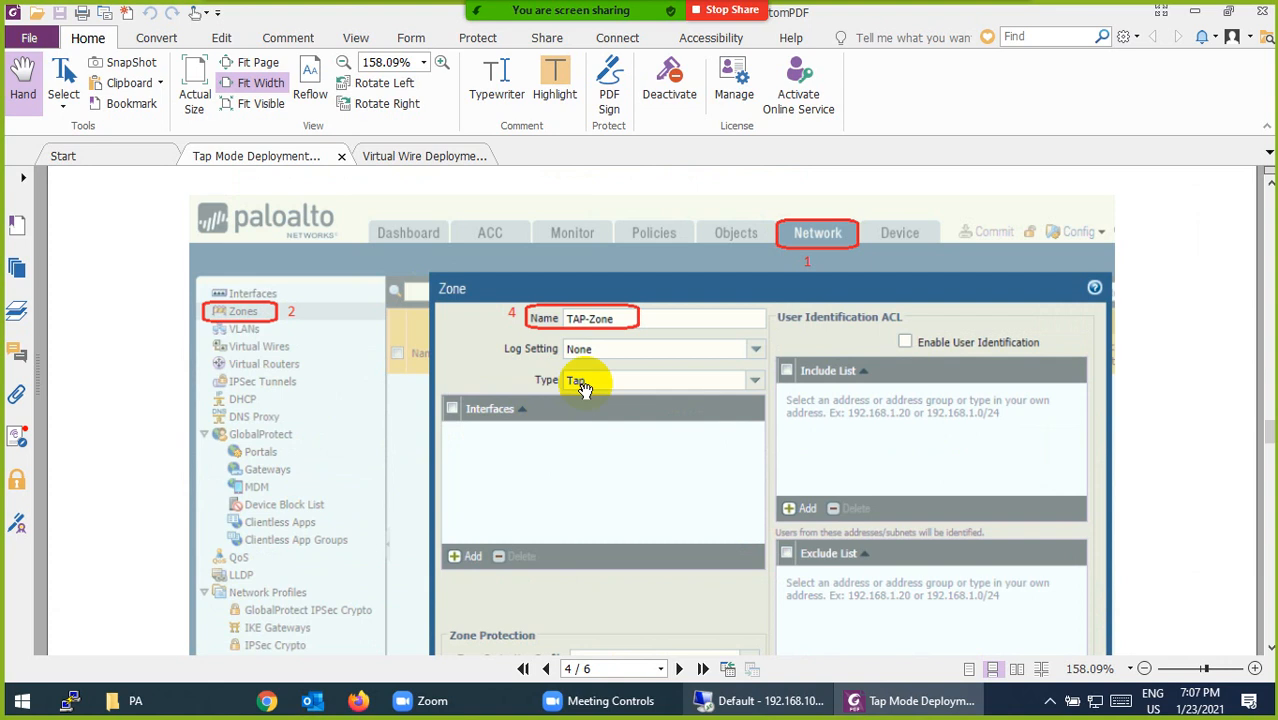
scroll(580, 386, down, 15)
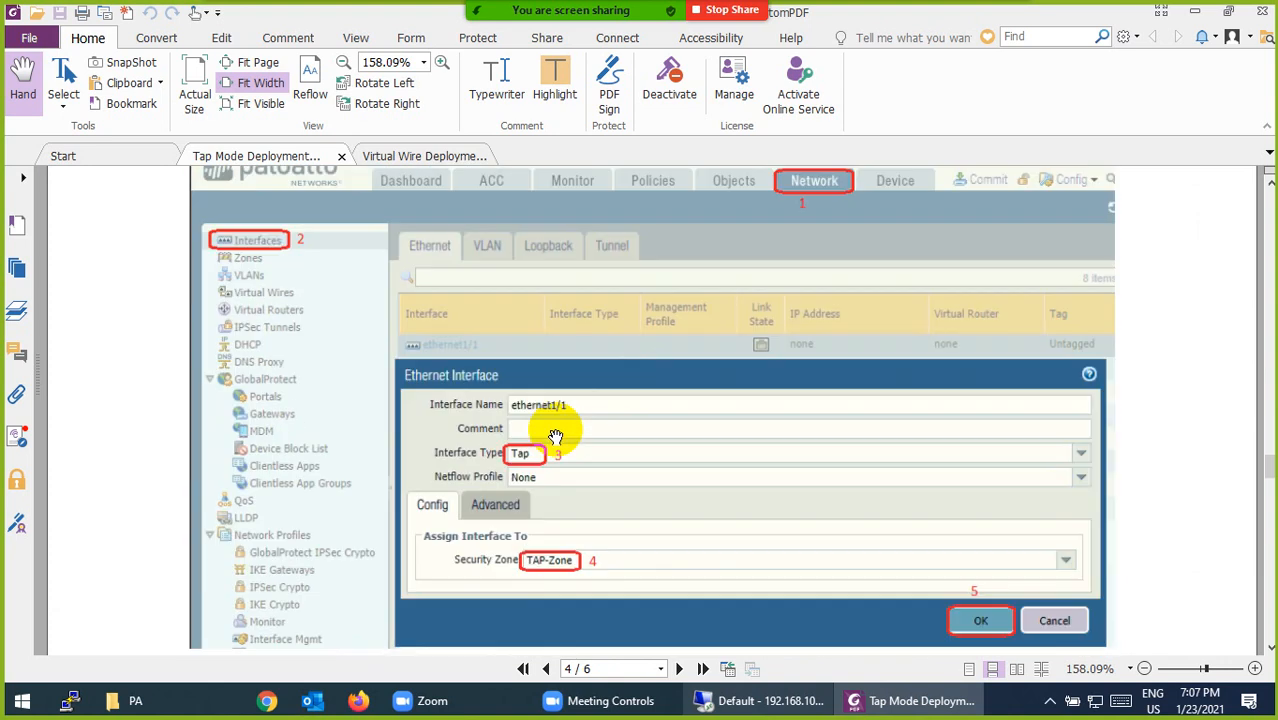
scroll(556, 391, up, 3)
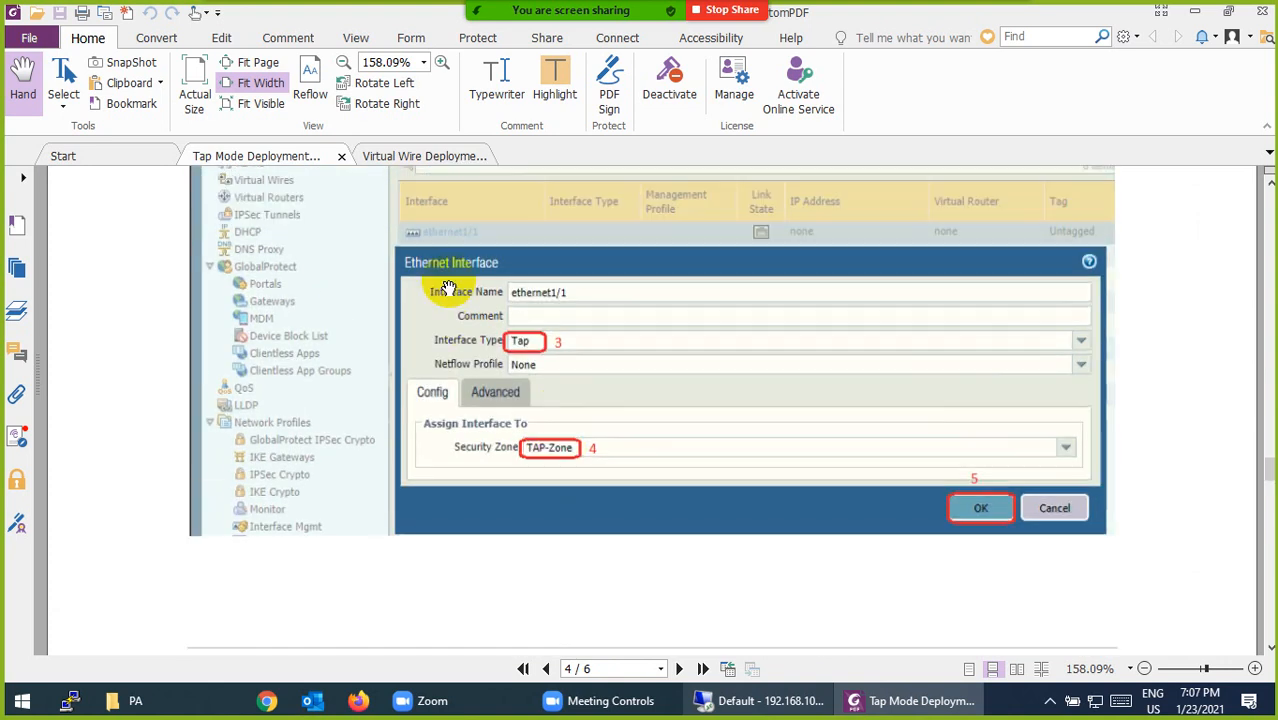
scroll(532, 408, down, 20)
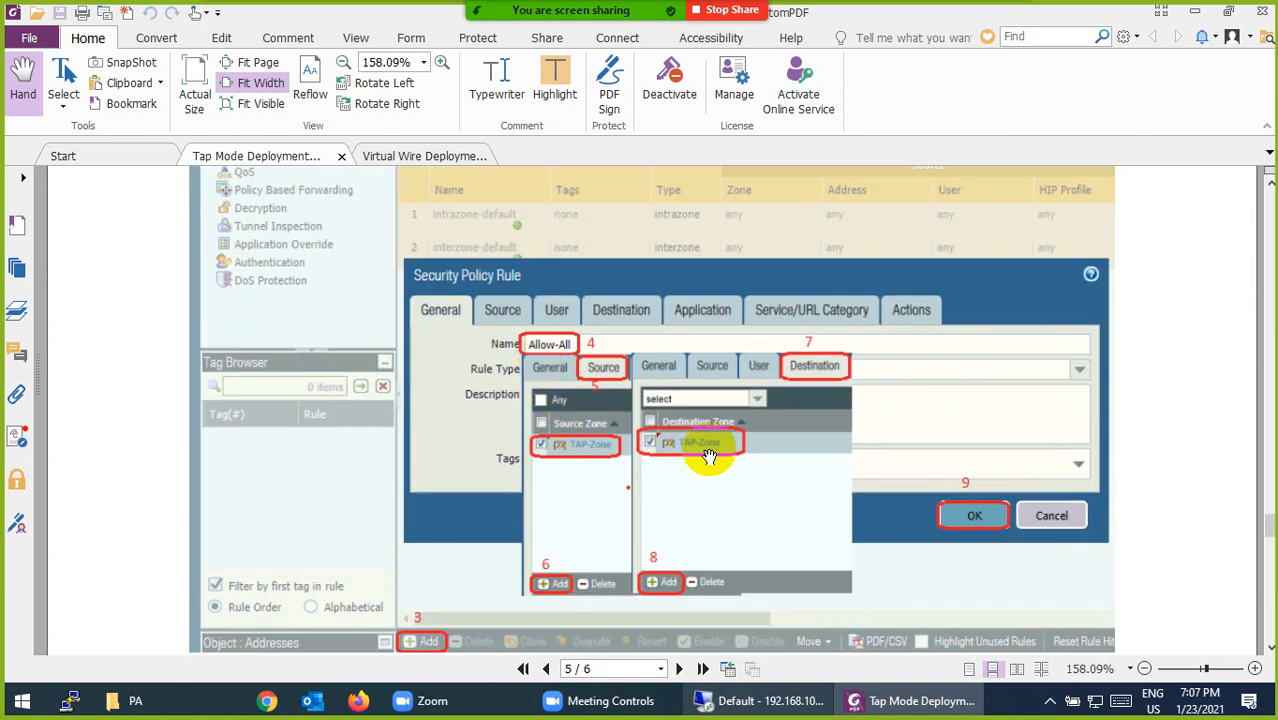
Scroll to page 6 and highlight the SPAN source and destination monitor session commands
scroll(710, 456, down, 10)
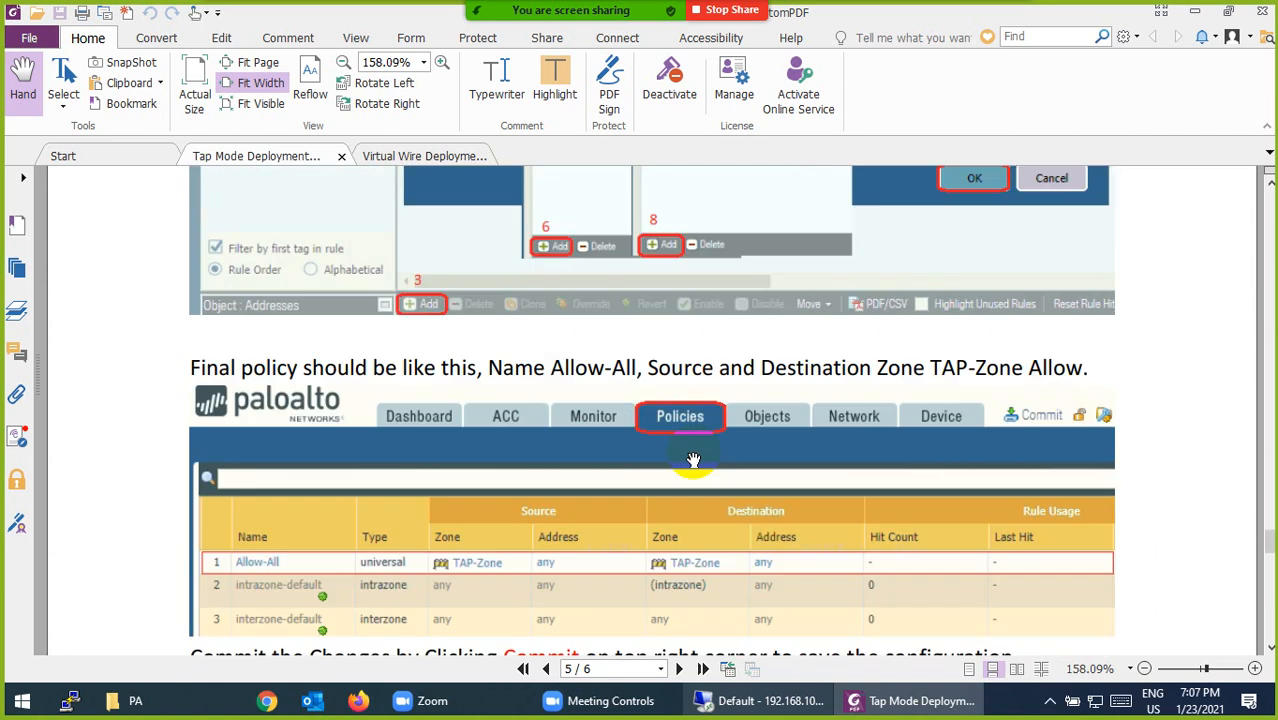
scroll(599, 422, up, 1)
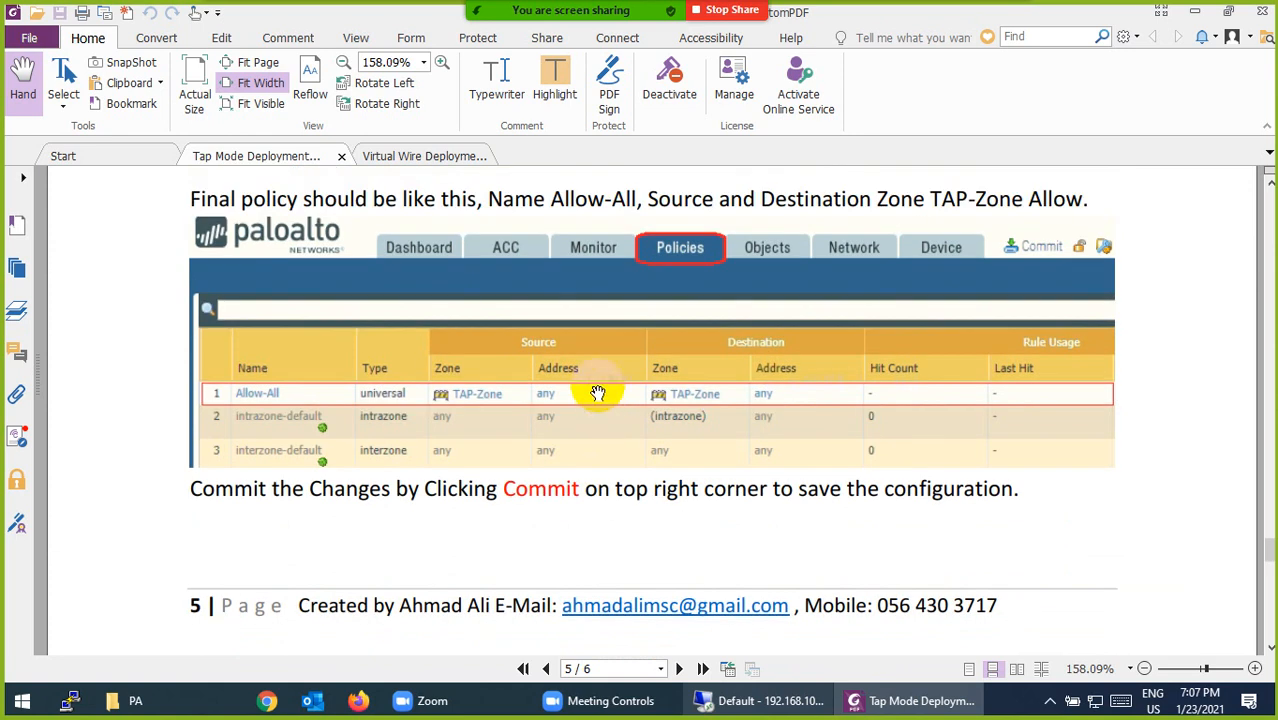
scroll(571, 422, down, 12)
scroll(571, 417, down, 3)
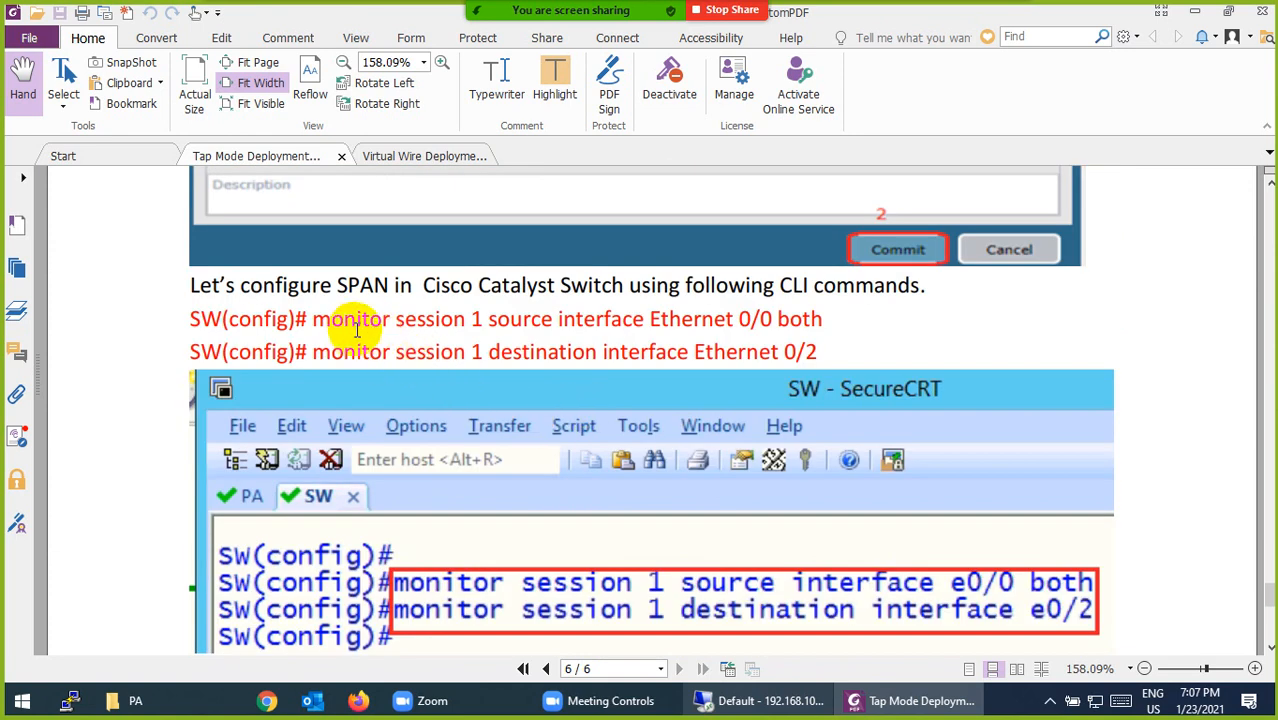
drag(313, 319, 511, 320)
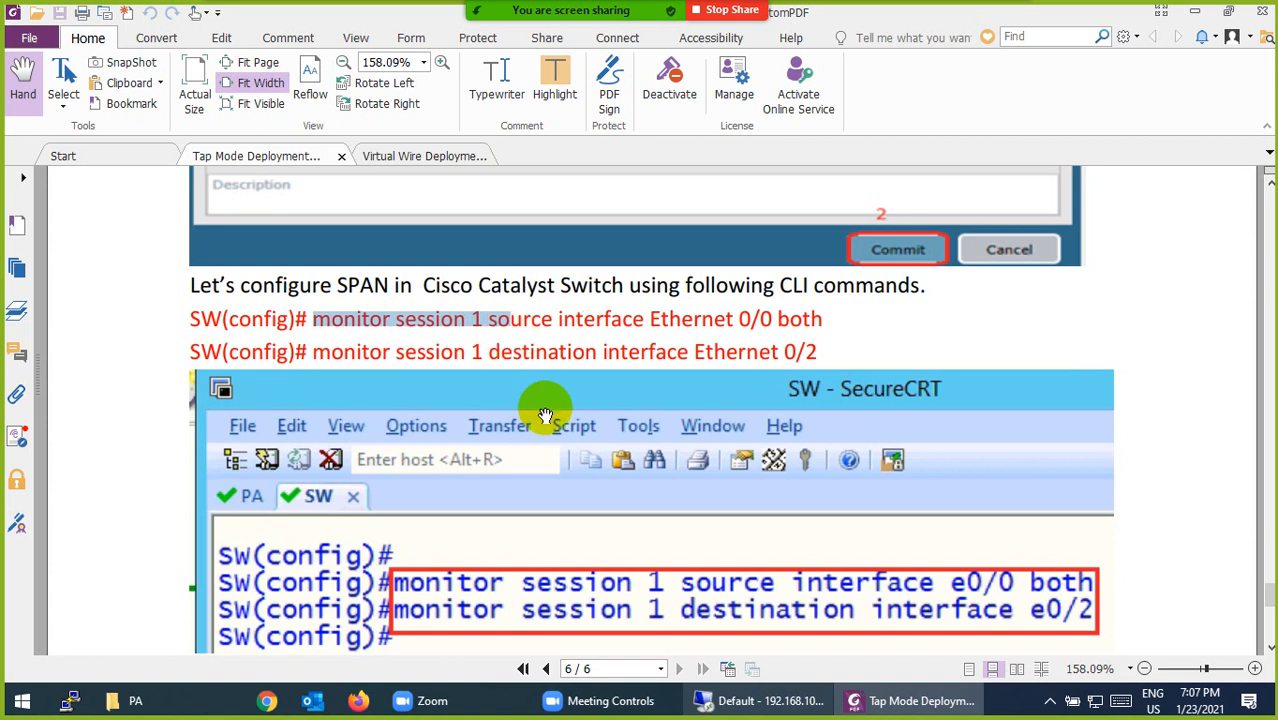
drag(343, 352, 558, 345)
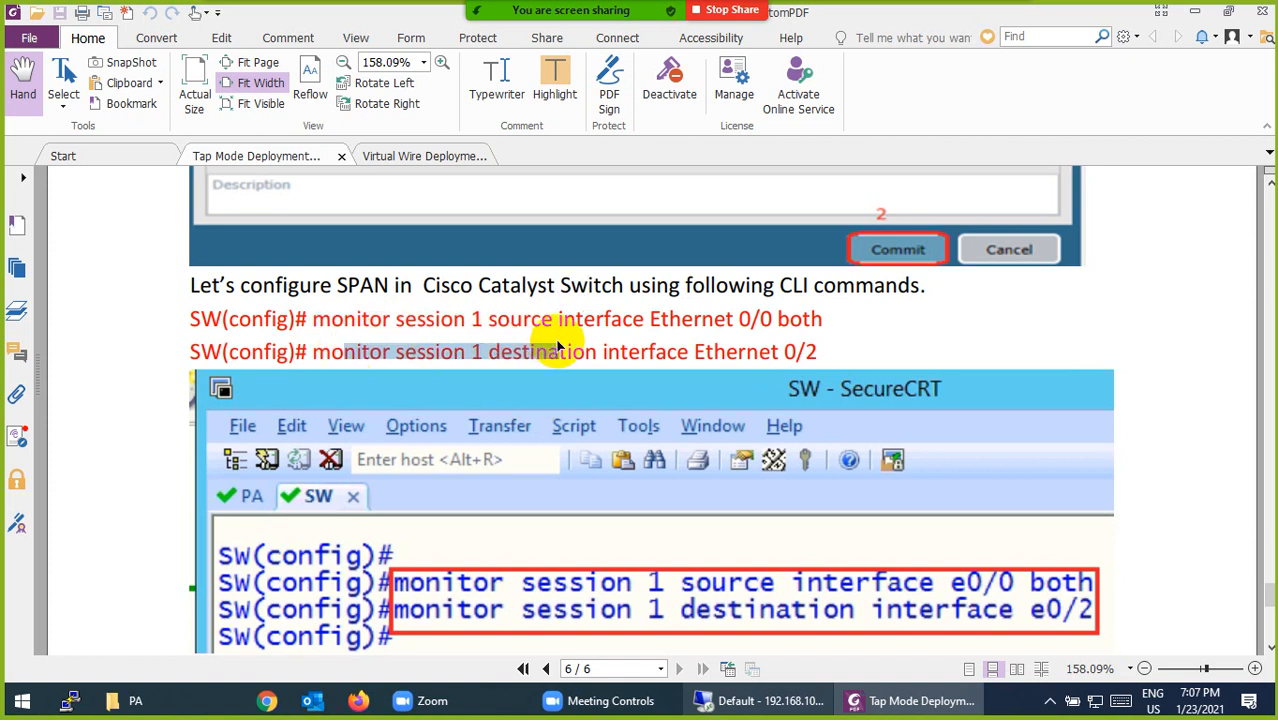
Scroll to the bottom of page 6 to view the expected TAP-Zone traffic logs
scroll(560, 346, down, 4)
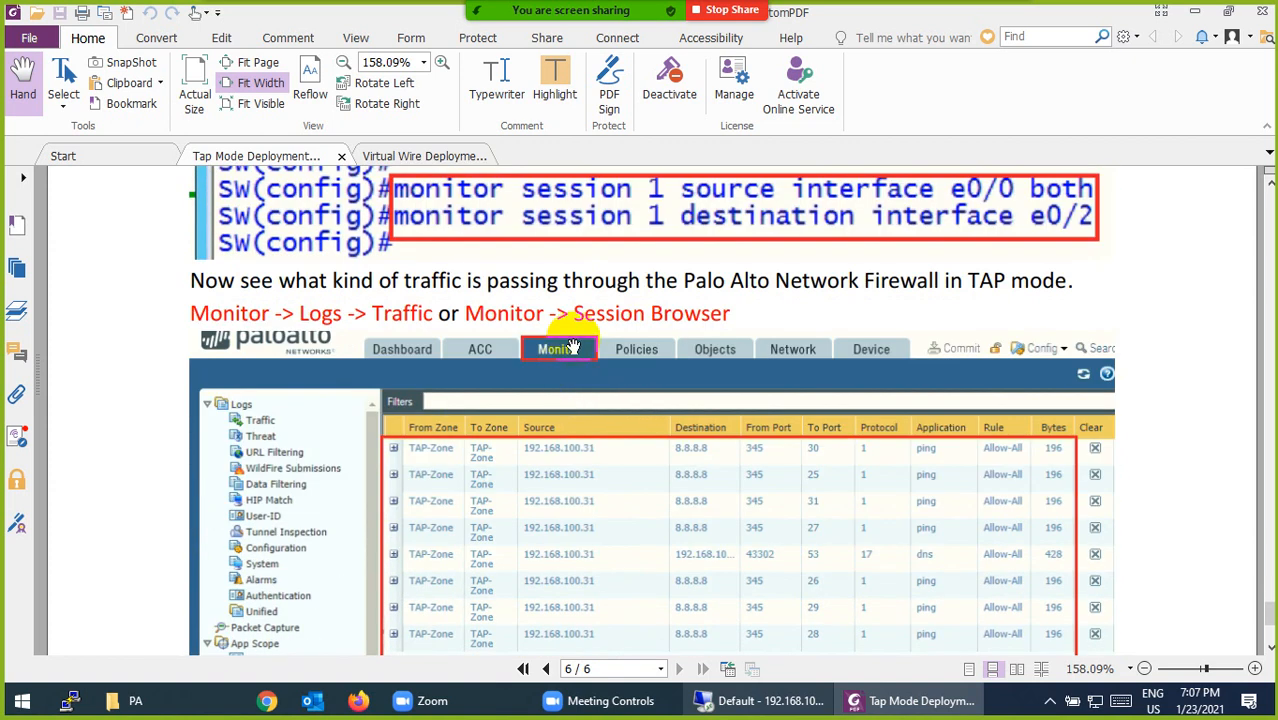
scroll(580, 340, down, 1)
scroll(613, 428, down, 1)
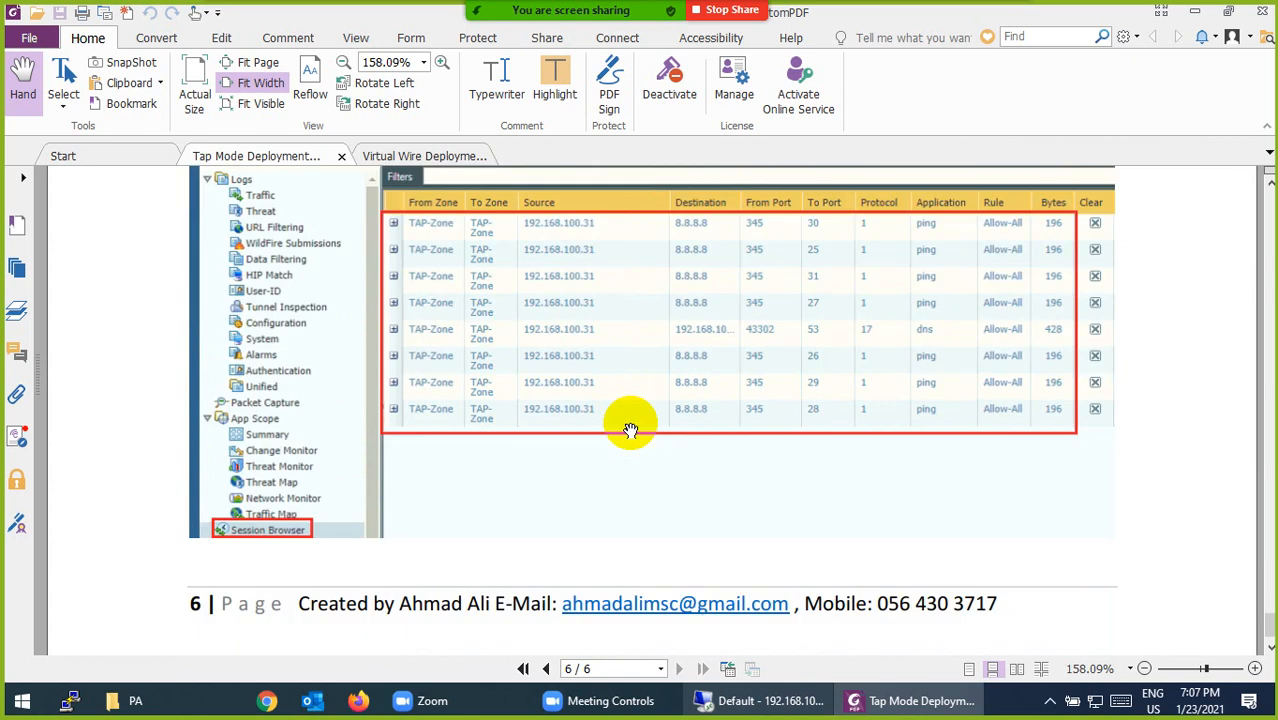
scroll(630, 430, down, 1)
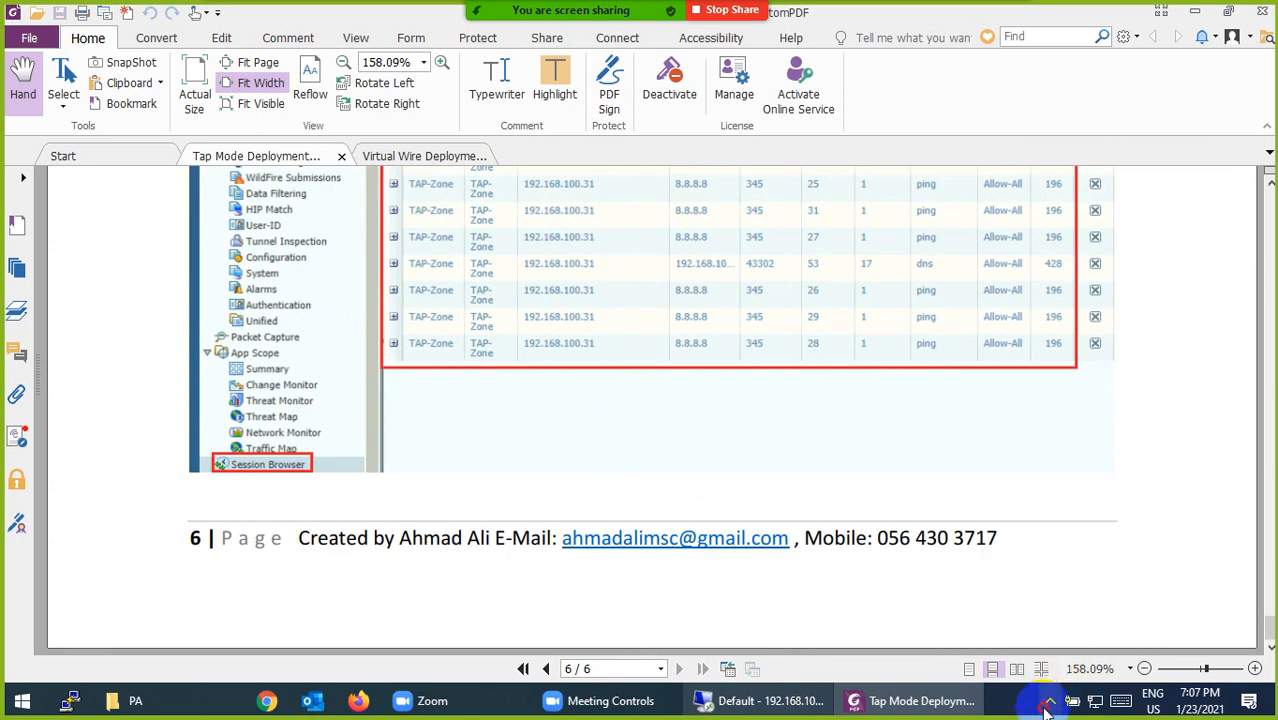